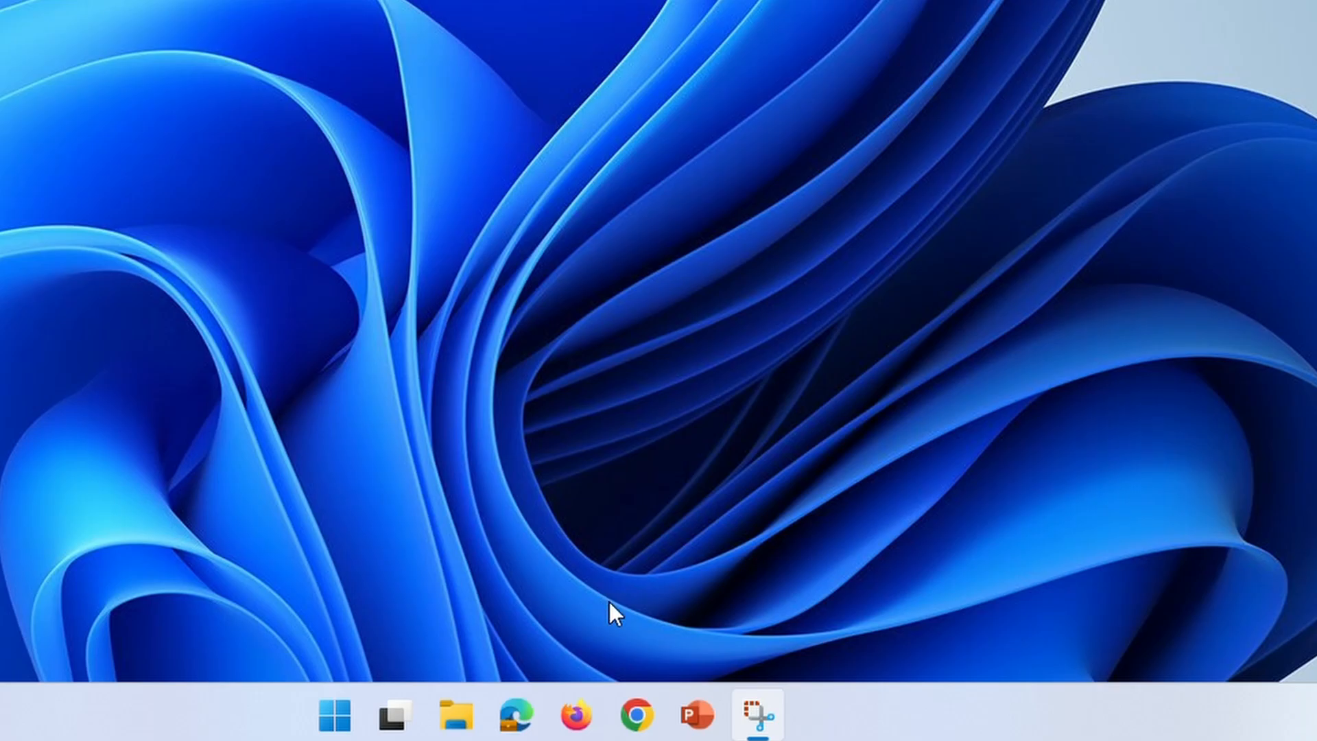
# - Launch Chrome and load portal.office.com to reach the Microsoft 365 home page
pyautogui.click(639, 715)
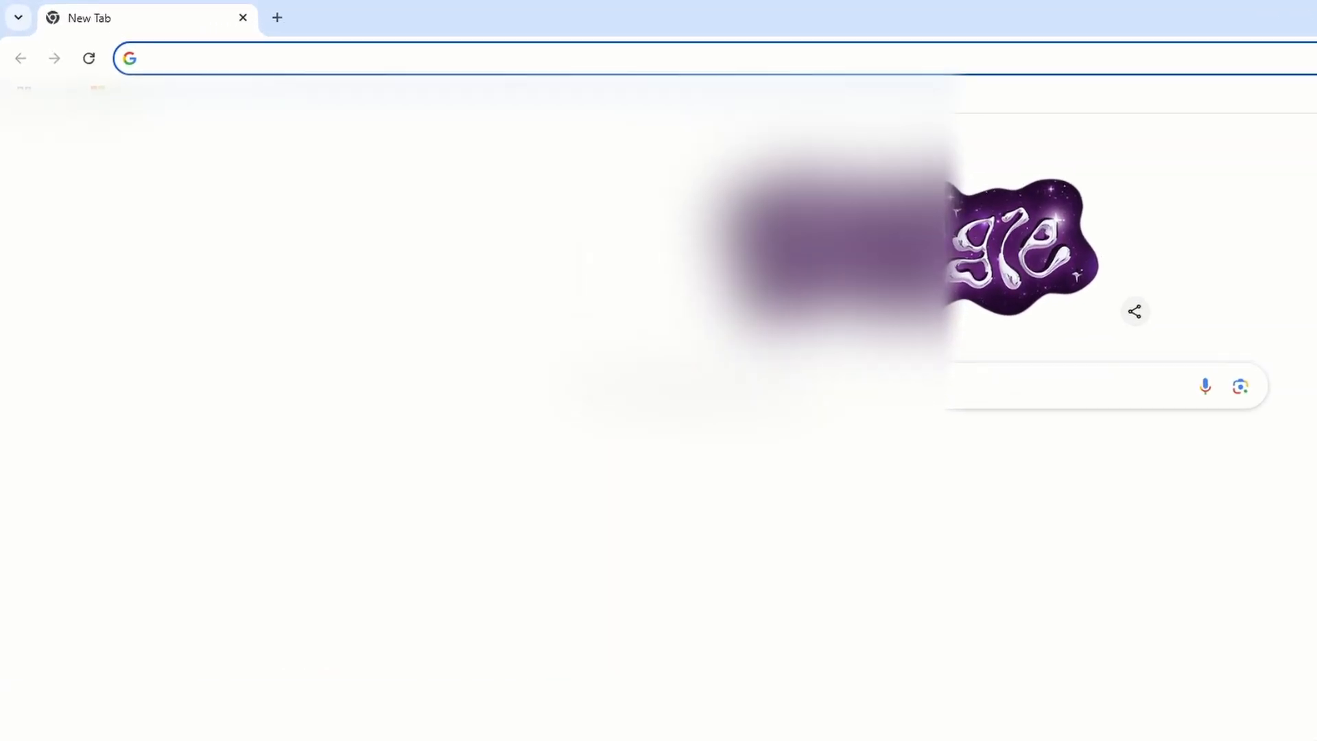
pyautogui.write('portal.')
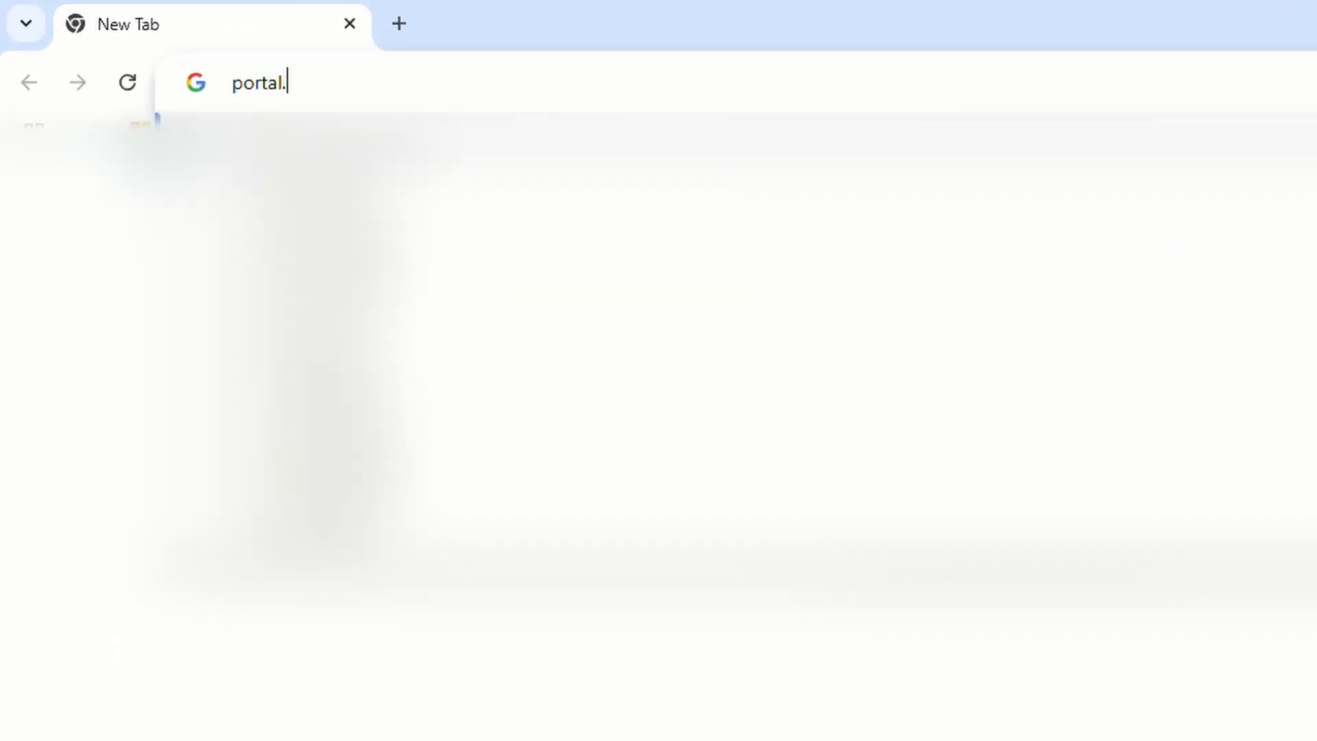
pyautogui.write('office.com')
pyautogui.press('Return')
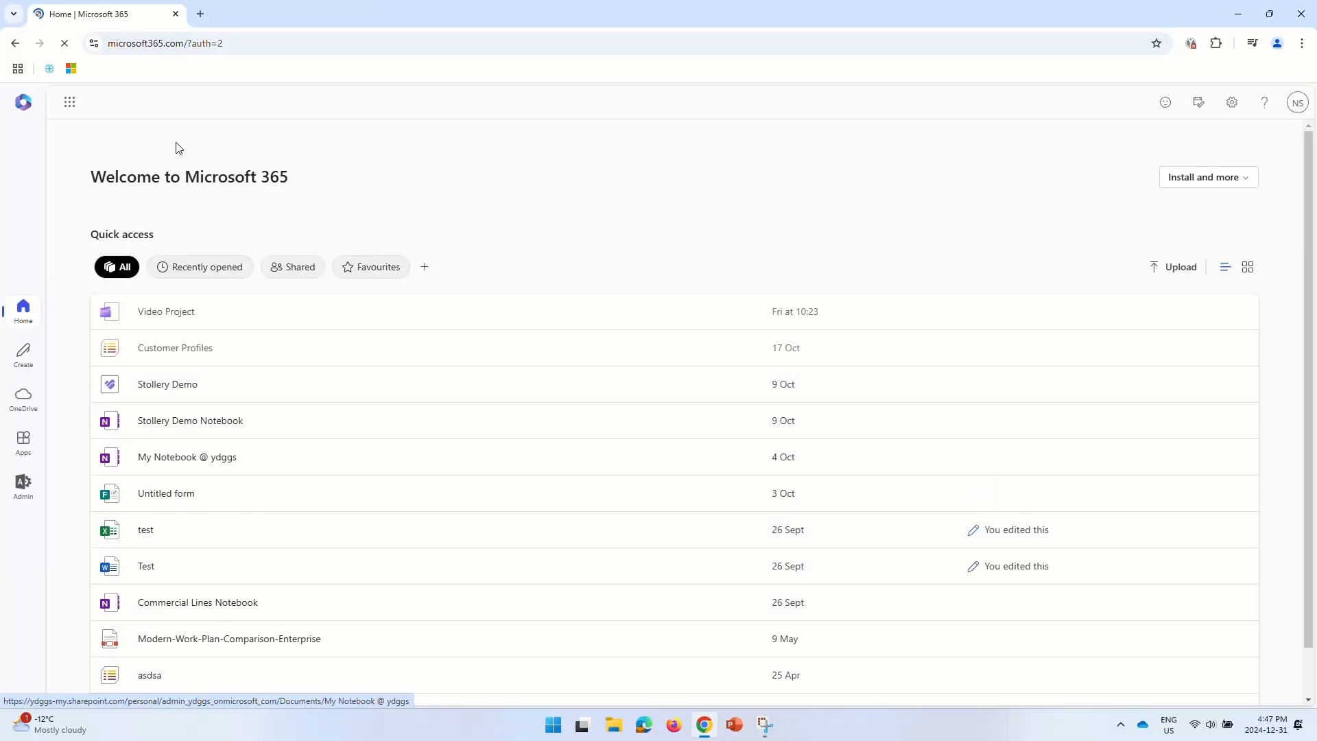
# - Go through the app launcher's Admin entry into the Exchange admin center
pyautogui.click(70, 103)
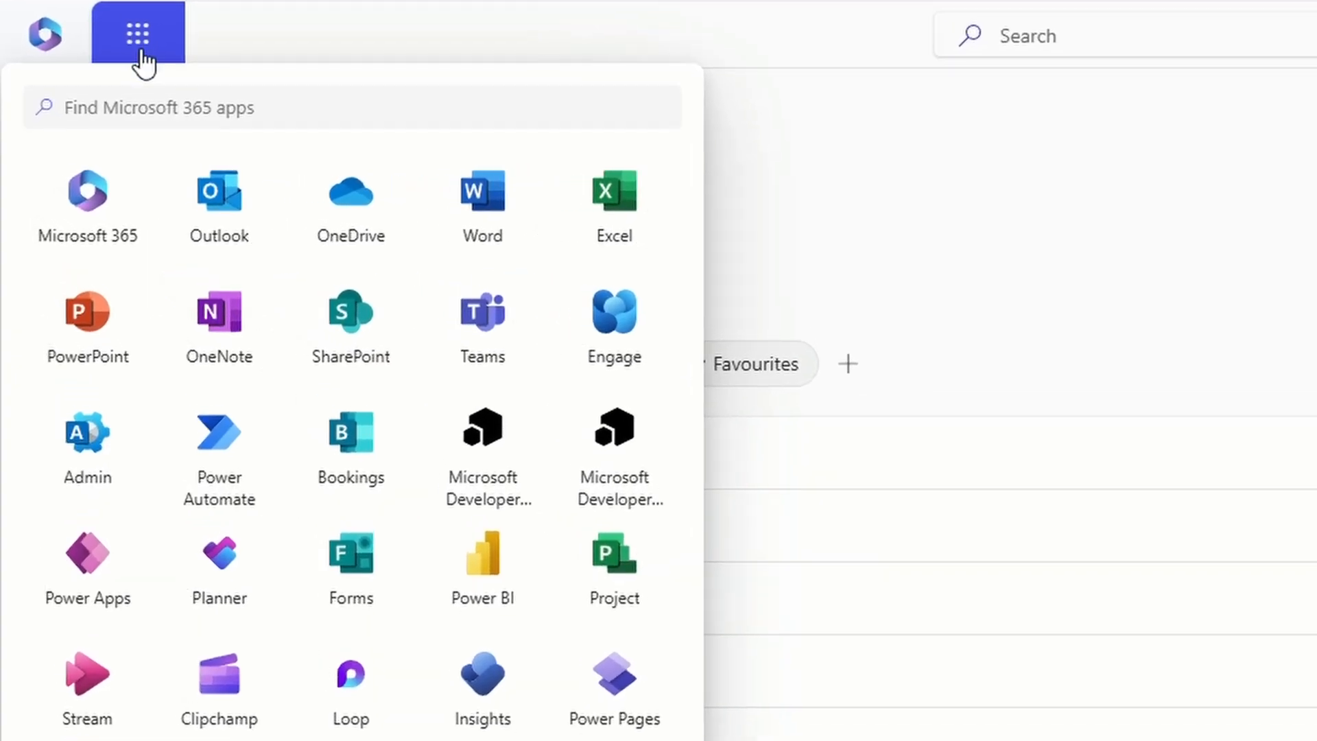
pyautogui.click(97, 431)
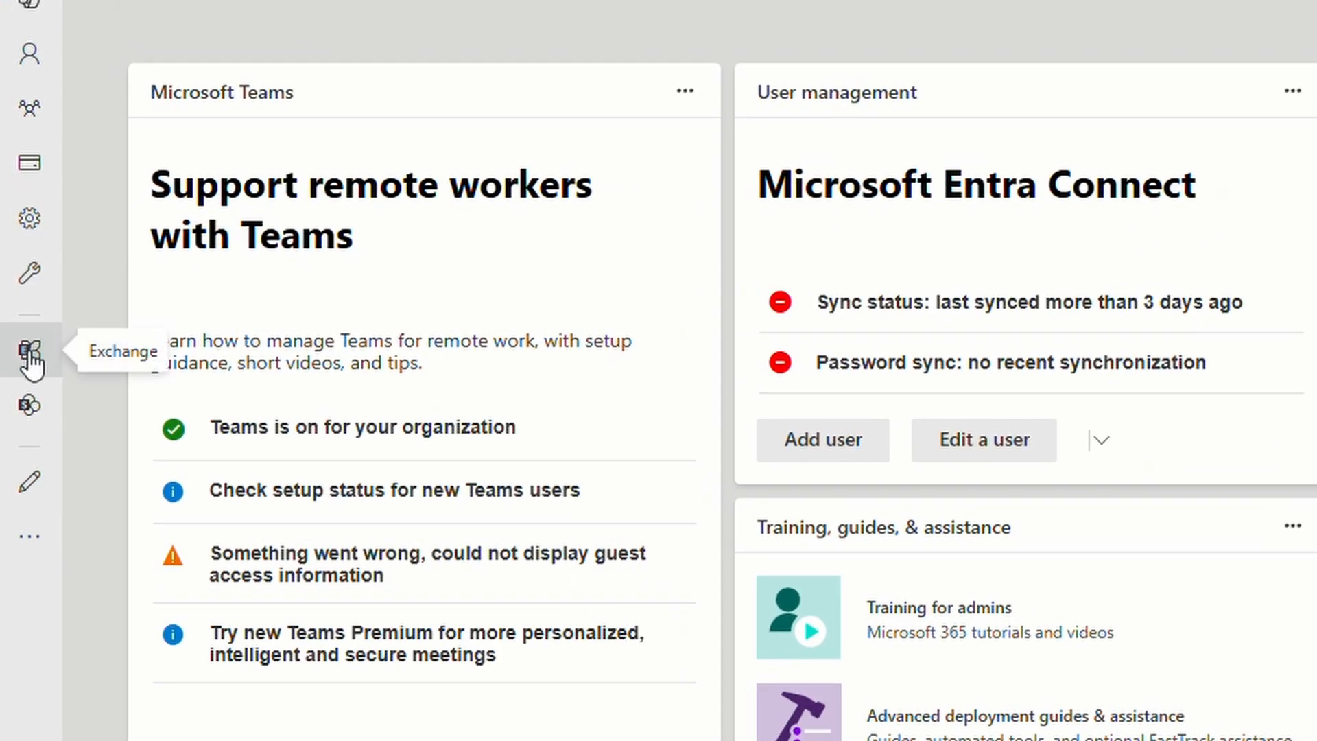
pyautogui.click(29, 351)
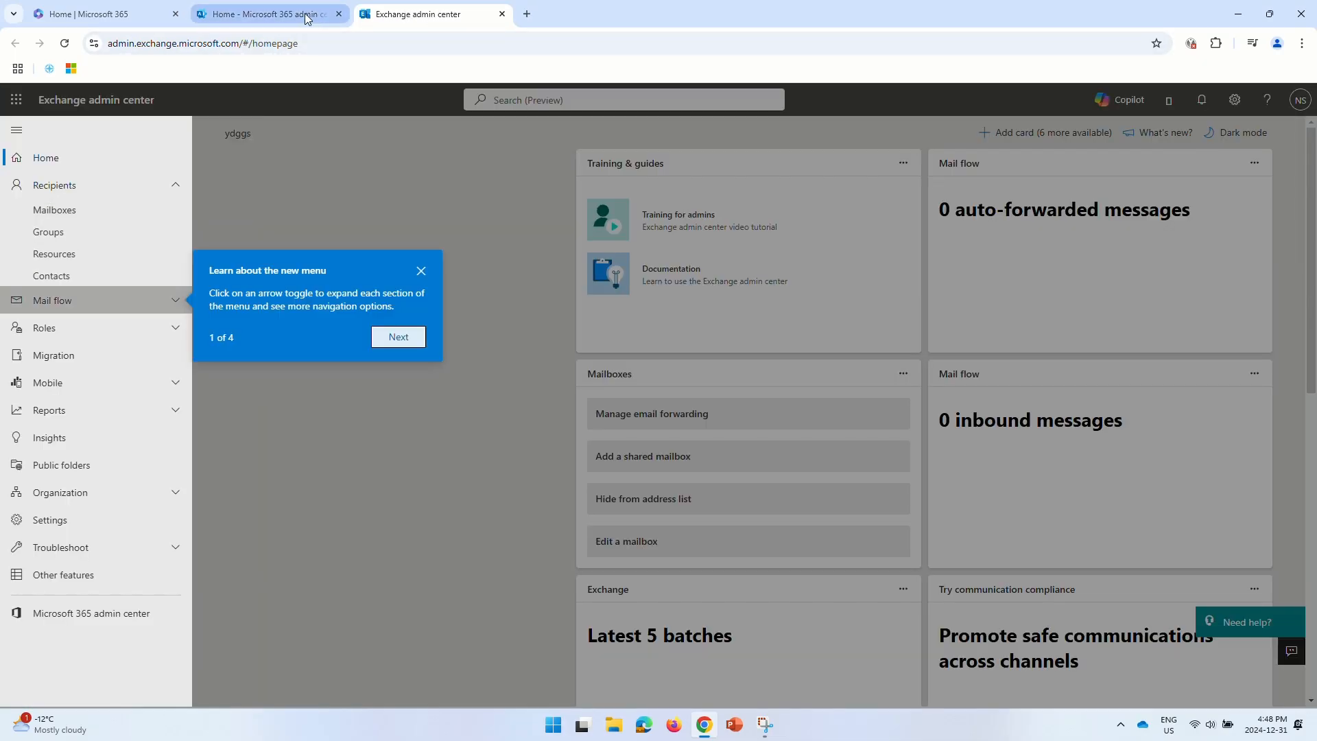
# - Reopen the Exchange admin center through the Microsoft 365 admin center's Show all navigation
pyautogui.click(267, 14)
pyautogui.click(21, 107)
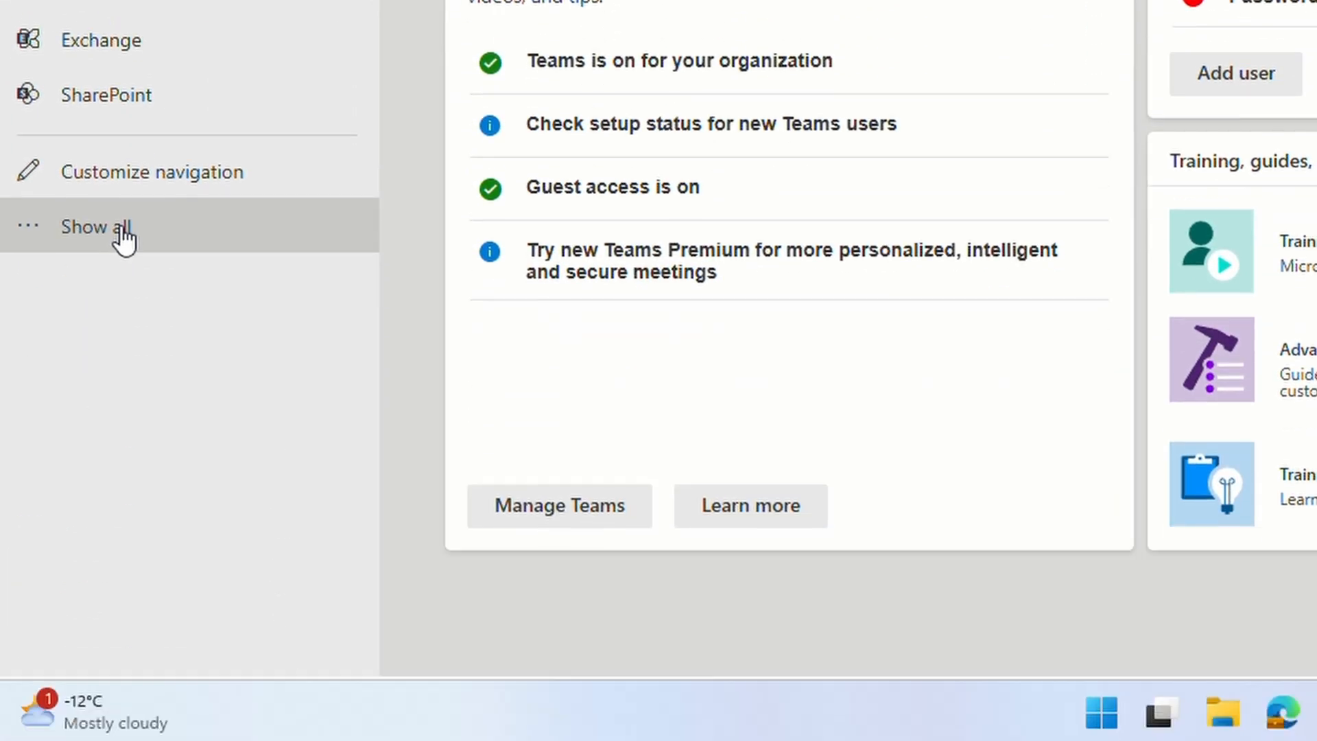
pyautogui.click(121, 226)
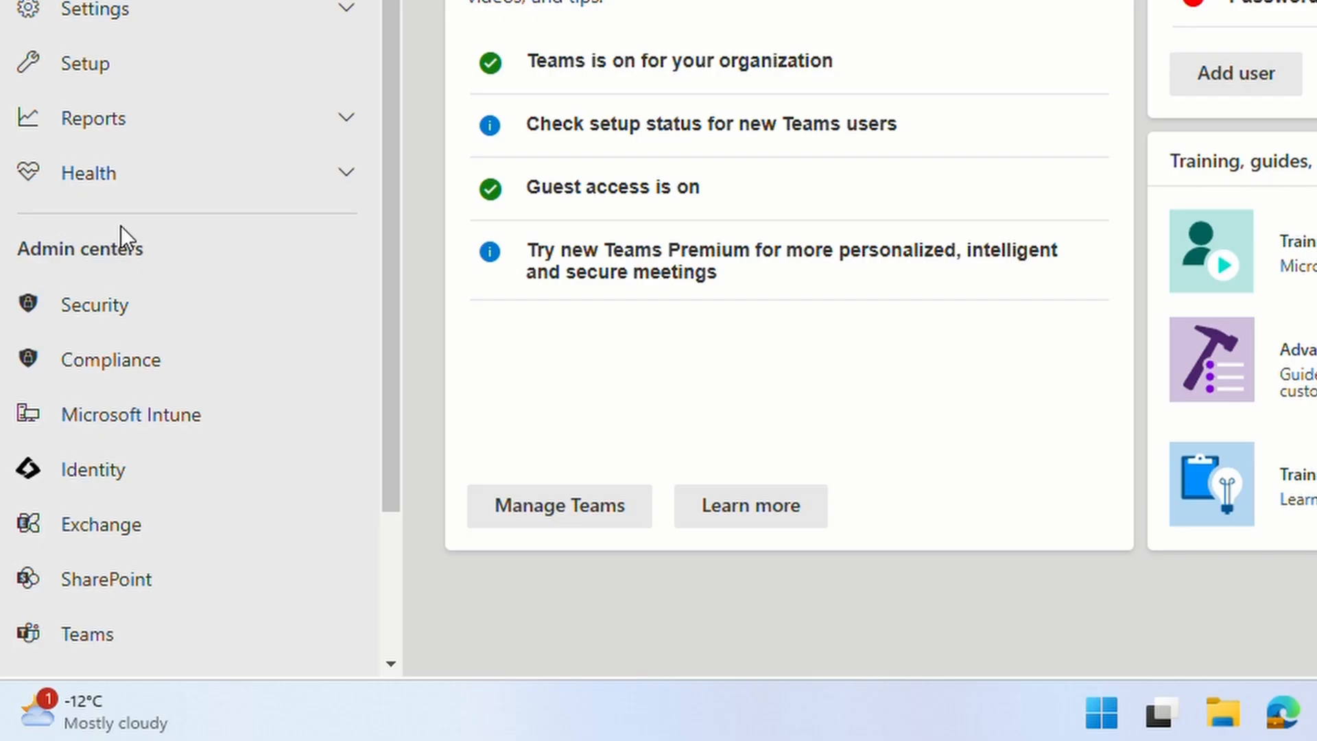
pyautogui.scroll(-2, 103, 308)
pyautogui.click(82, 374)
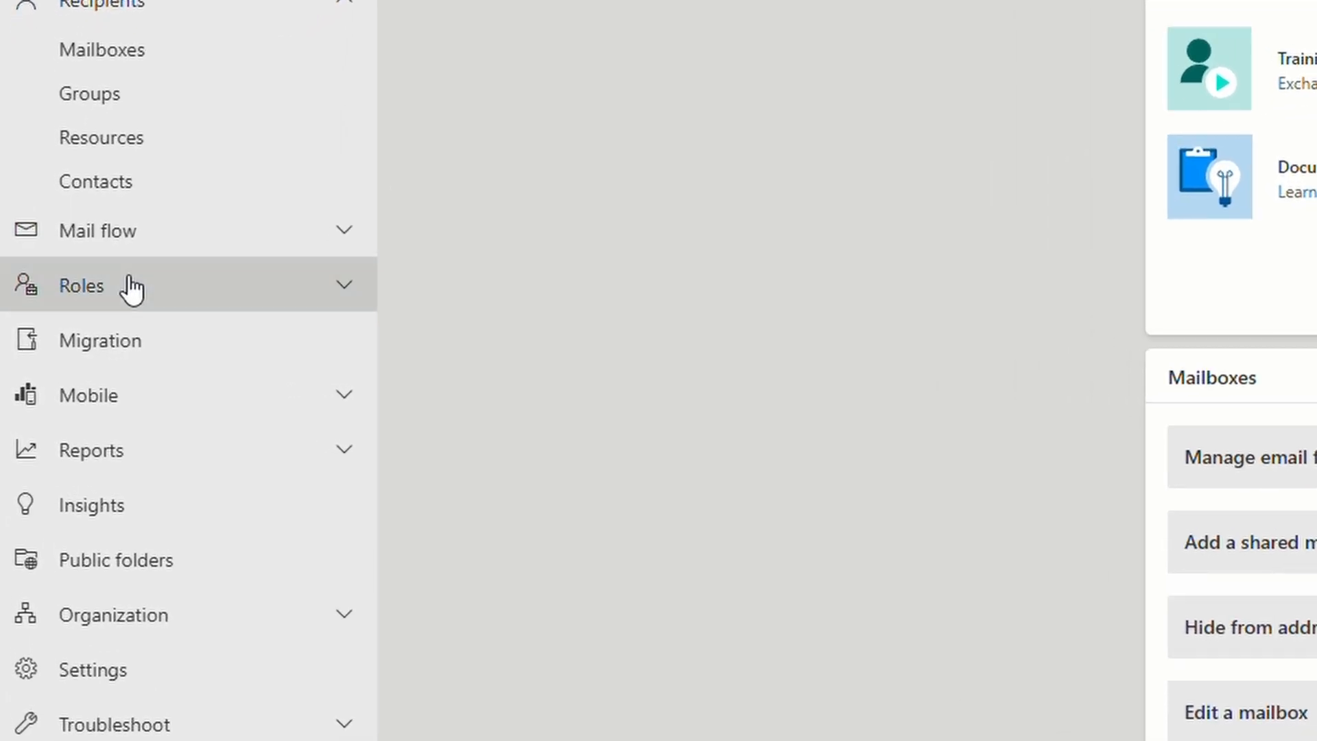
# - Expand Roles and open Admin roles to browse the 30 role groups
pyautogui.click(72, 328)
pyautogui.click(108, 340)
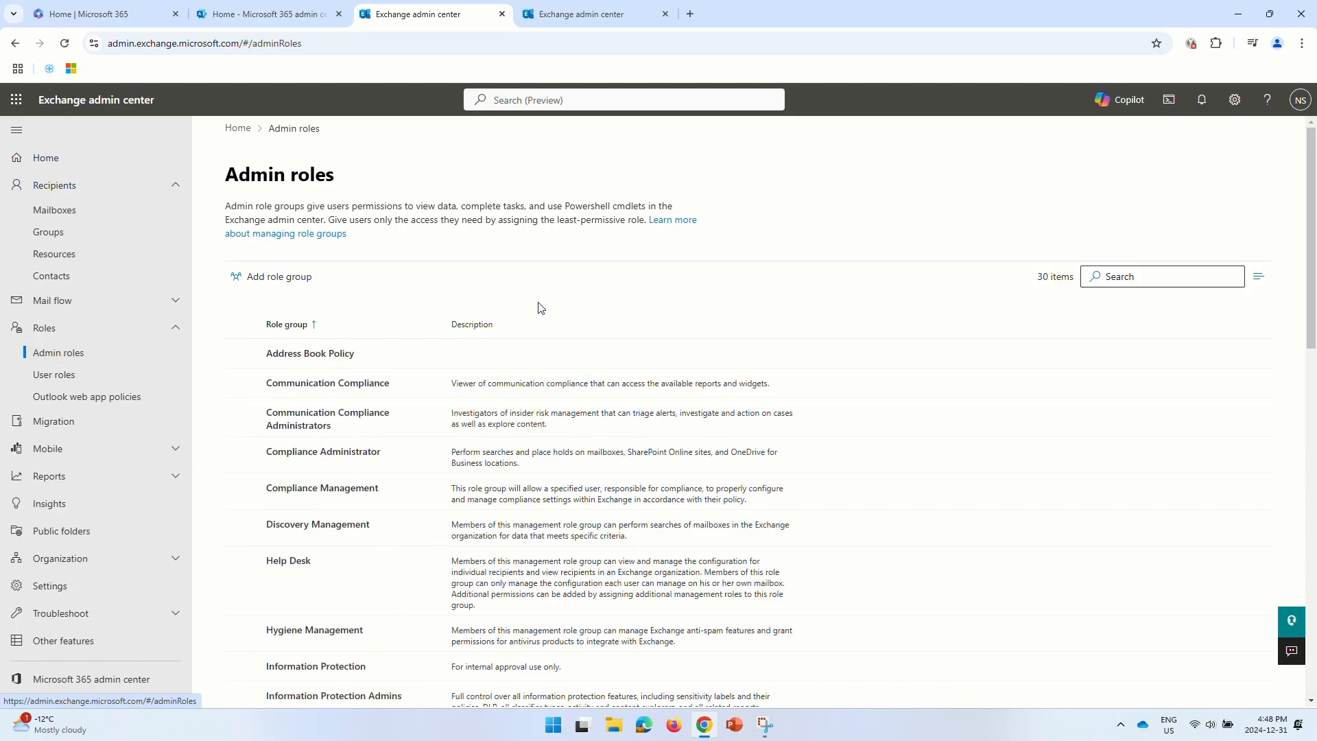
pyautogui.scroll(-6, 538, 307)
pyautogui.scroll(-3, 538, 301)
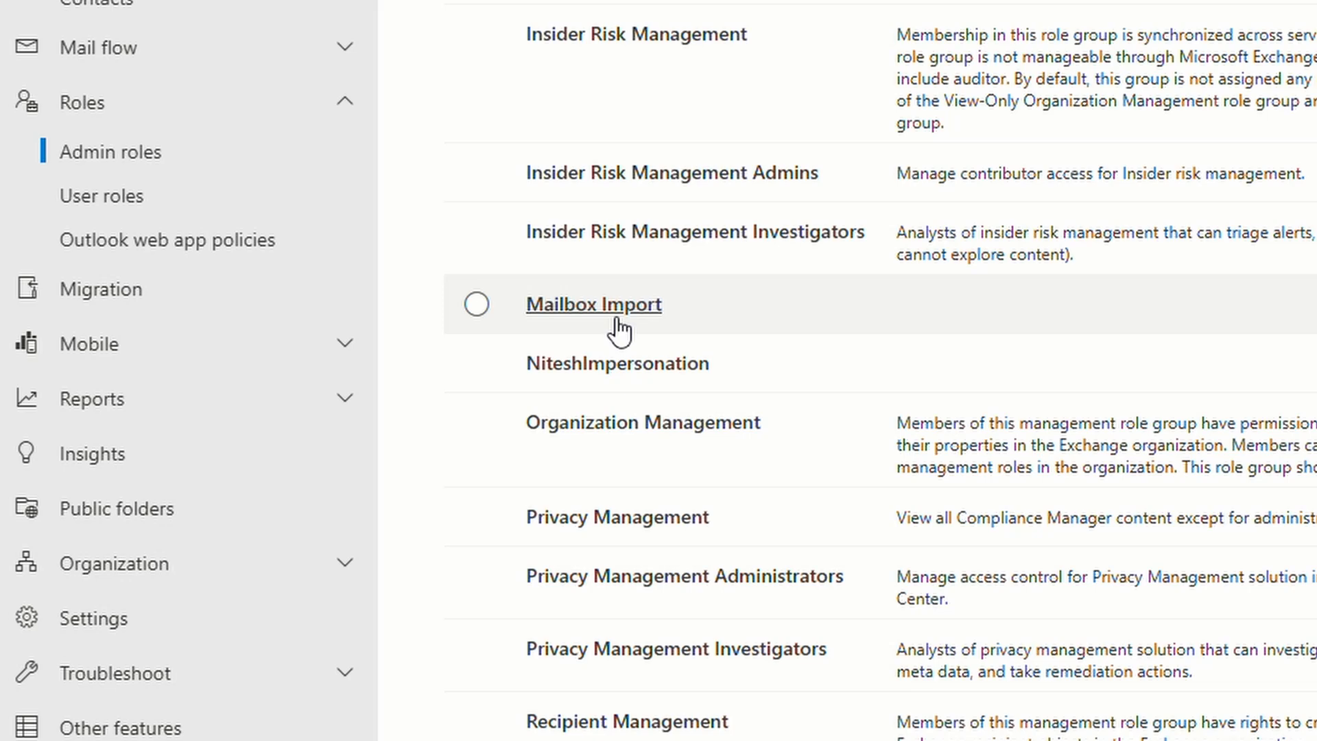
pyautogui.click(616, 327)
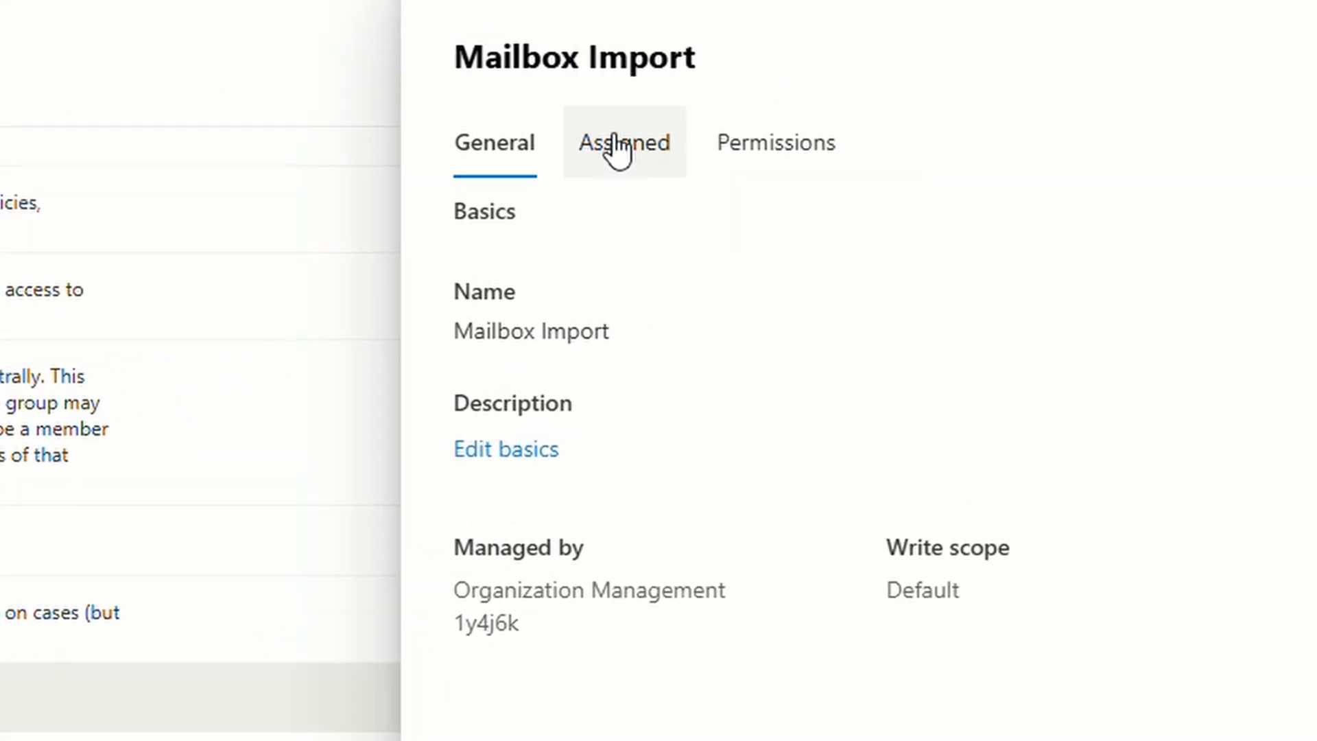
pyautogui.click(1011, 198)
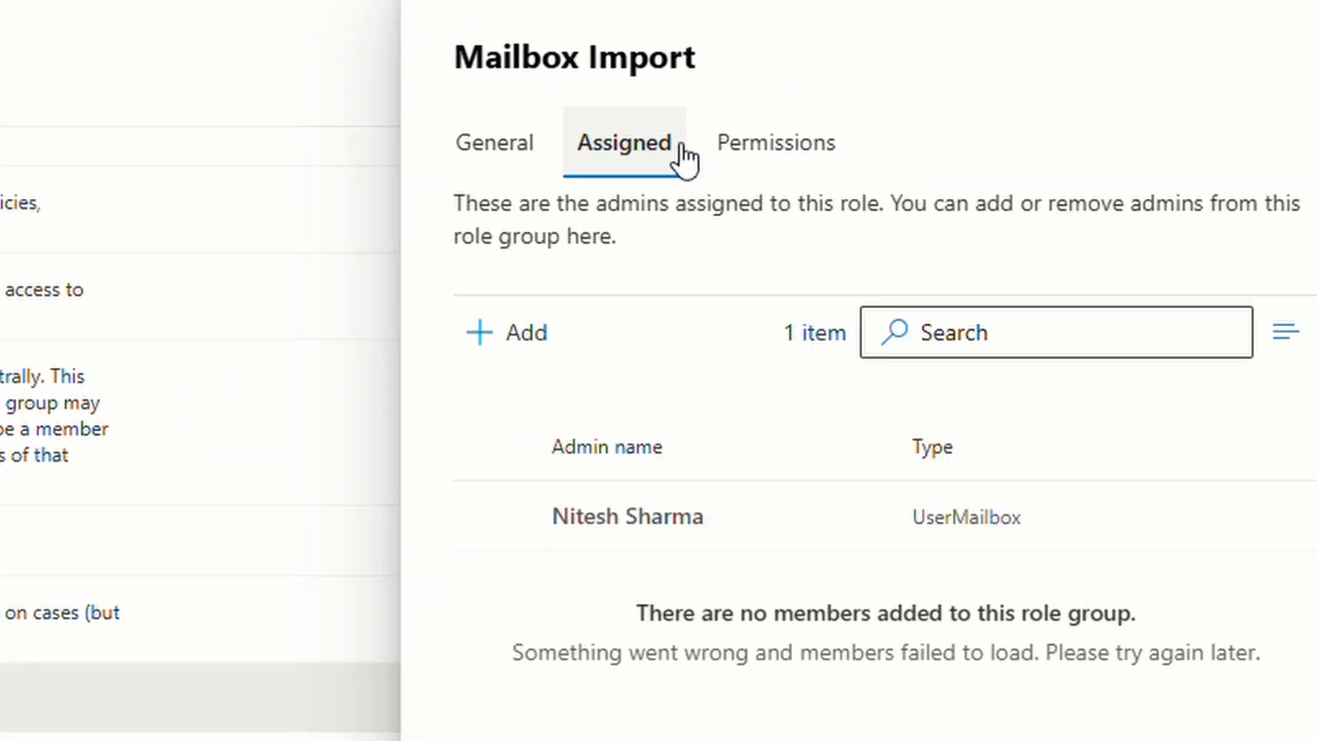
pyautogui.click(806, 167)
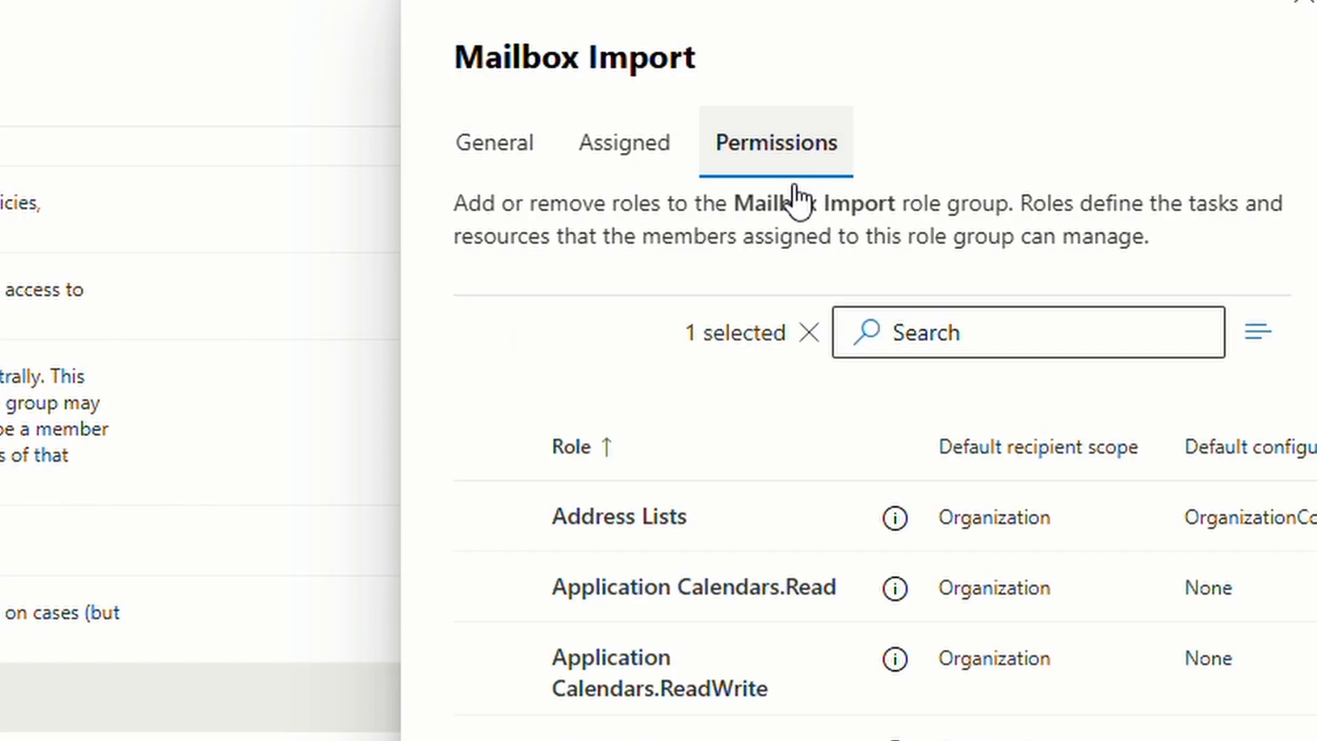
pyautogui.scroll(-20, 795, 199)
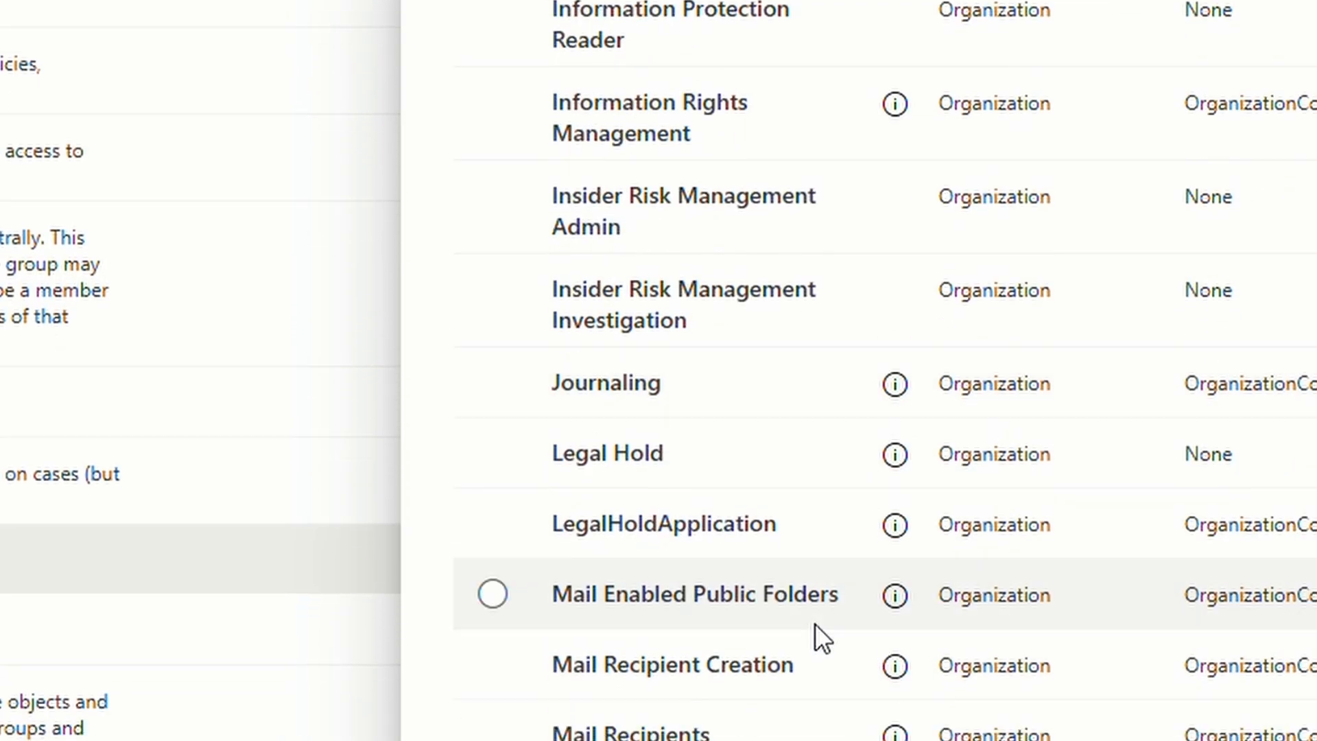
pyautogui.scroll(-5, 814, 623)
pyautogui.scroll(20, 1030, 292)
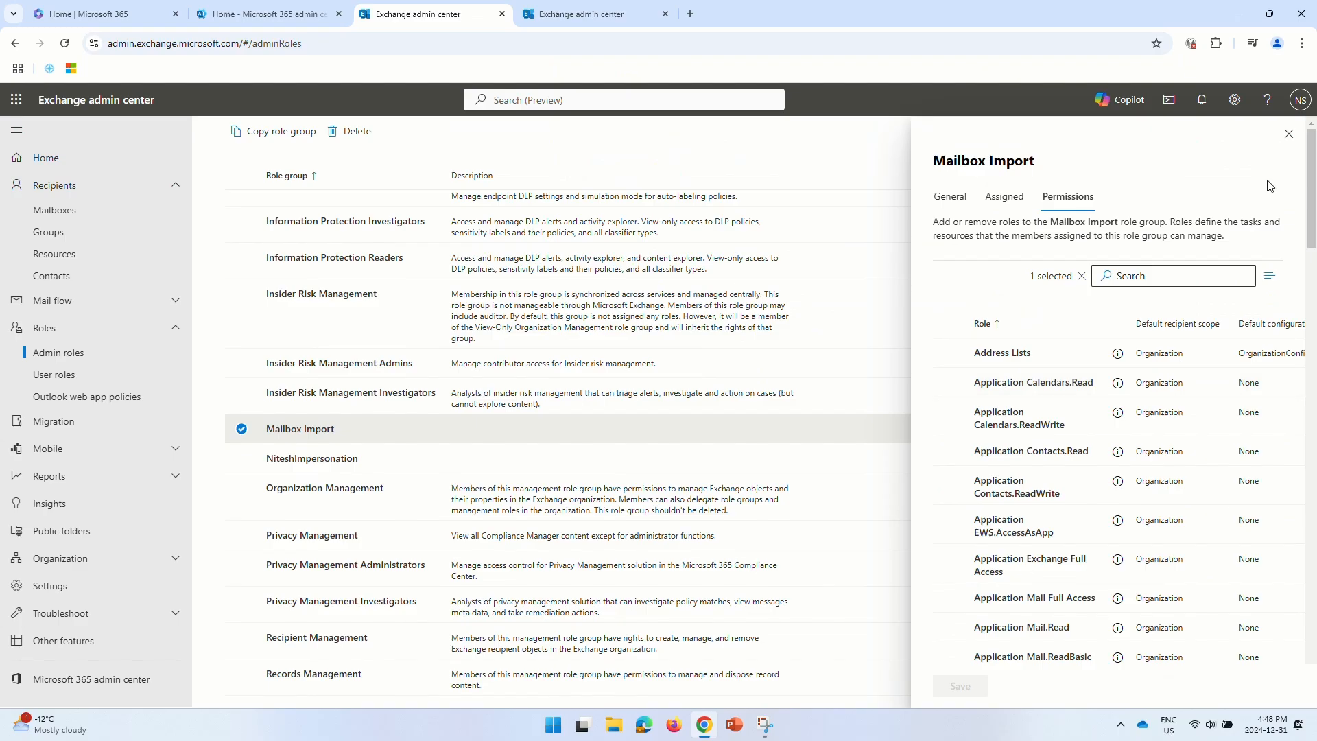
pyautogui.click(1288, 134)
pyautogui.scroll(7, 723, 343)
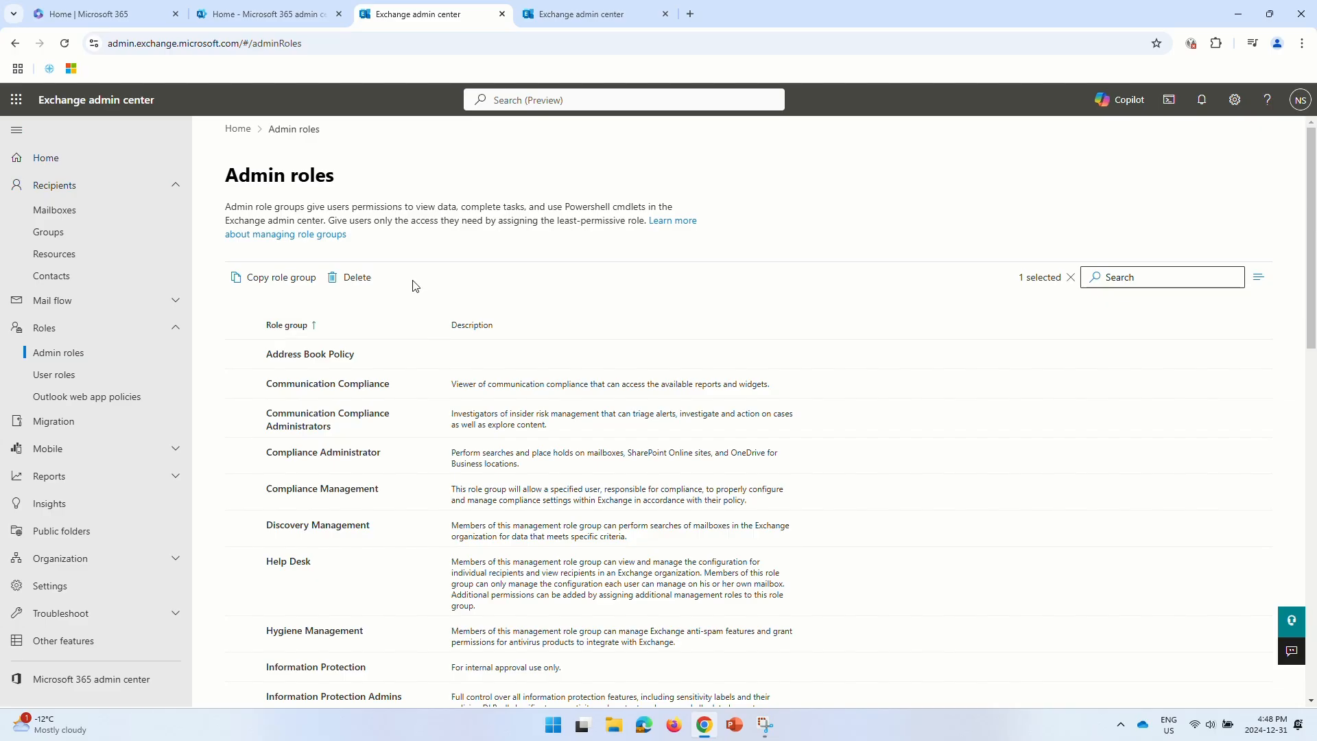
pyautogui.click(1070, 277)
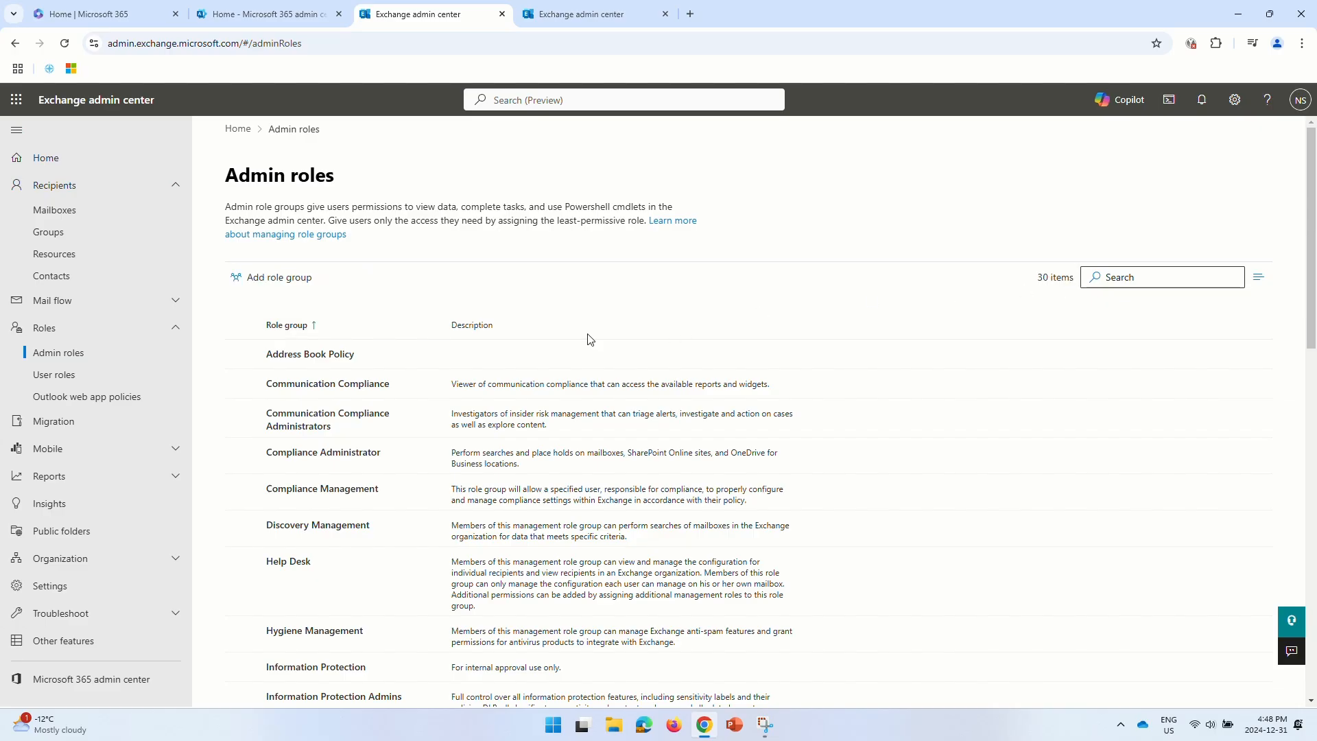
# - Create role group 'Exchange Network PST Upload' with a PST-import description, then search roles for 'im'
pyautogui.click(274, 277)
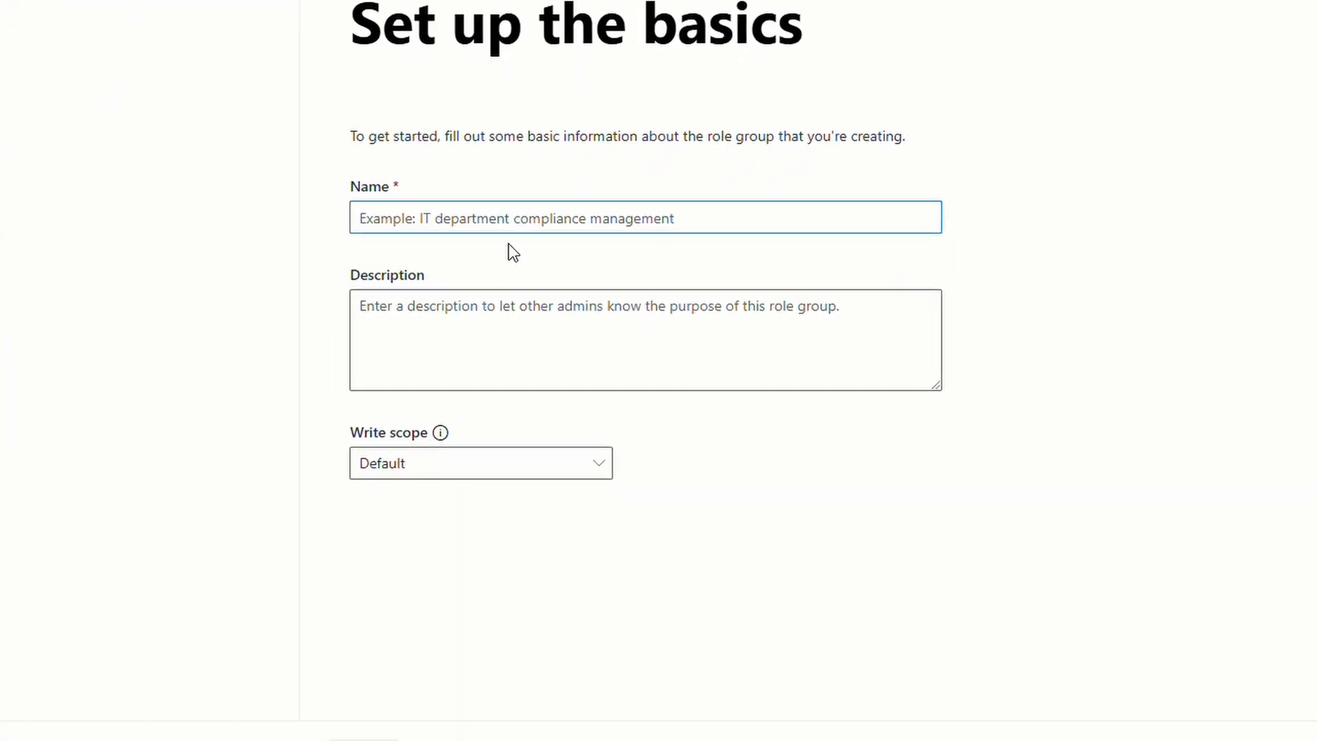
pyautogui.write('Exchange N')
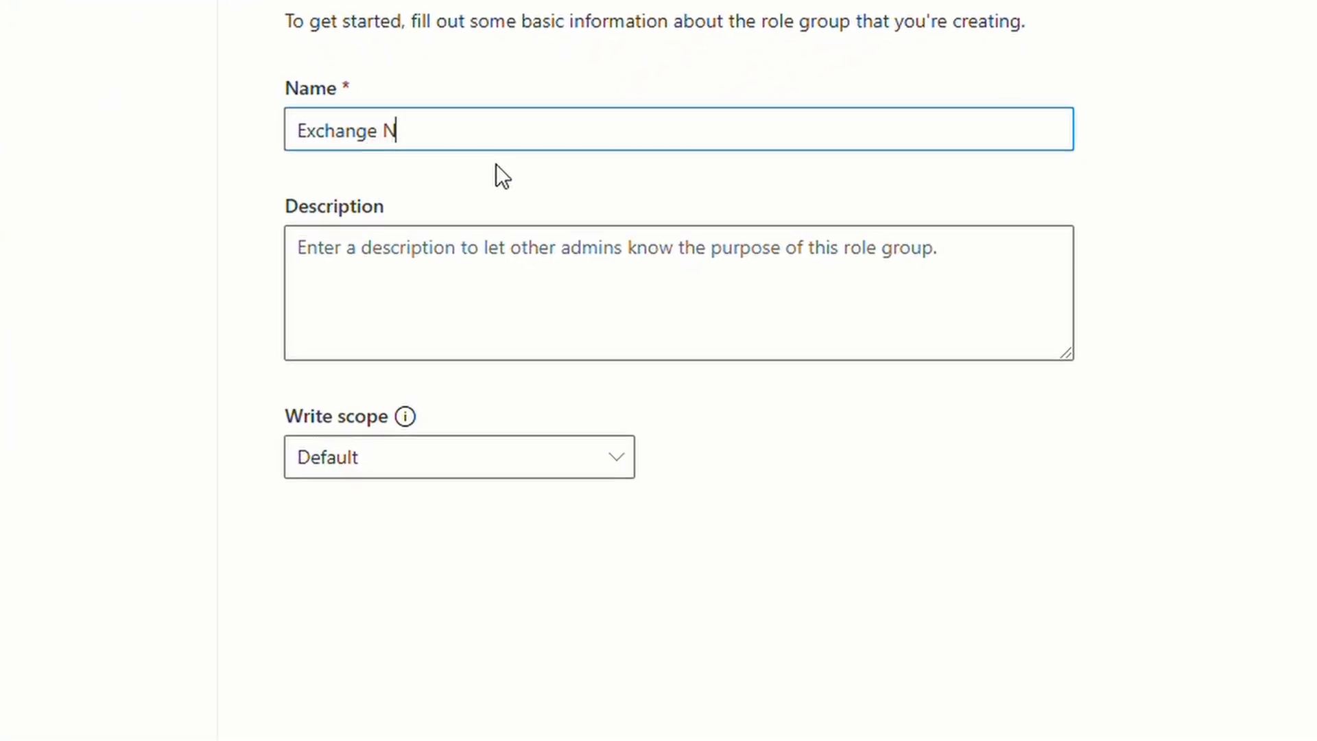
pyautogui.write('etwork PST Upload')
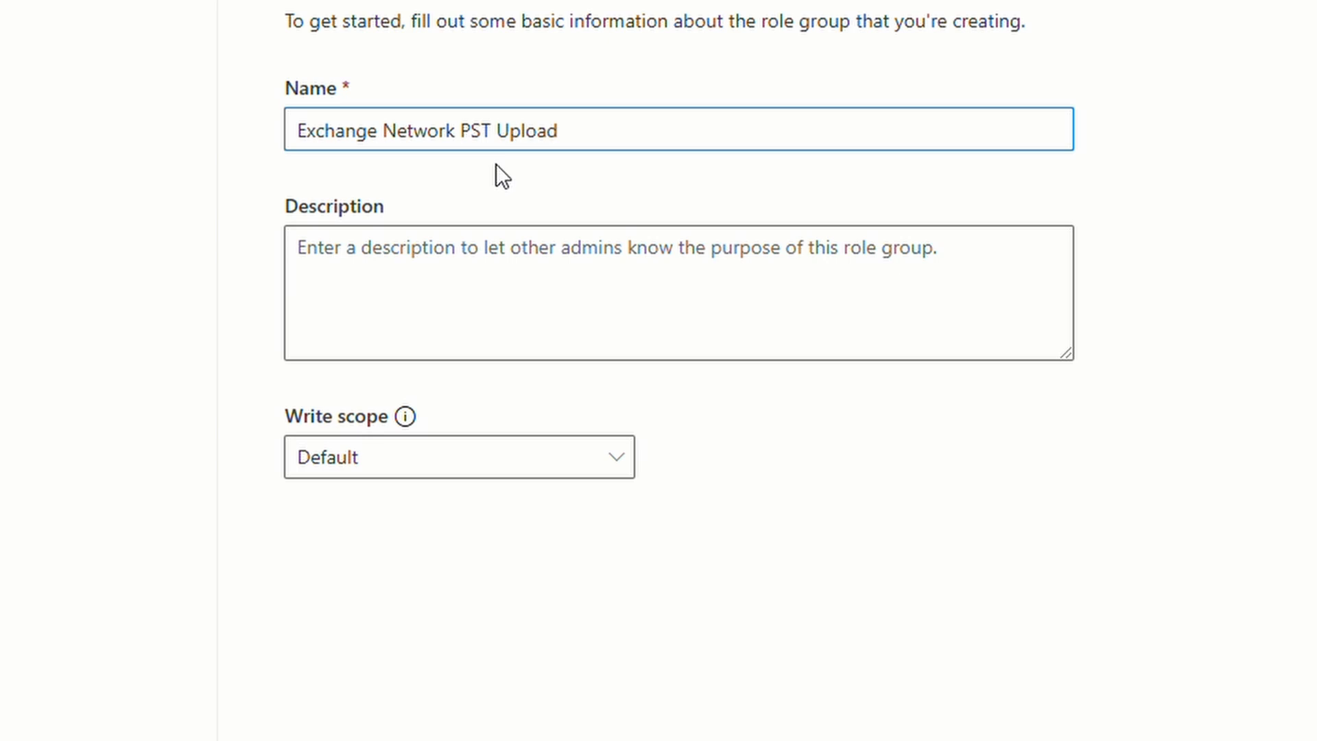
pyautogui.click(488, 295)
pyautogui.write('This ')
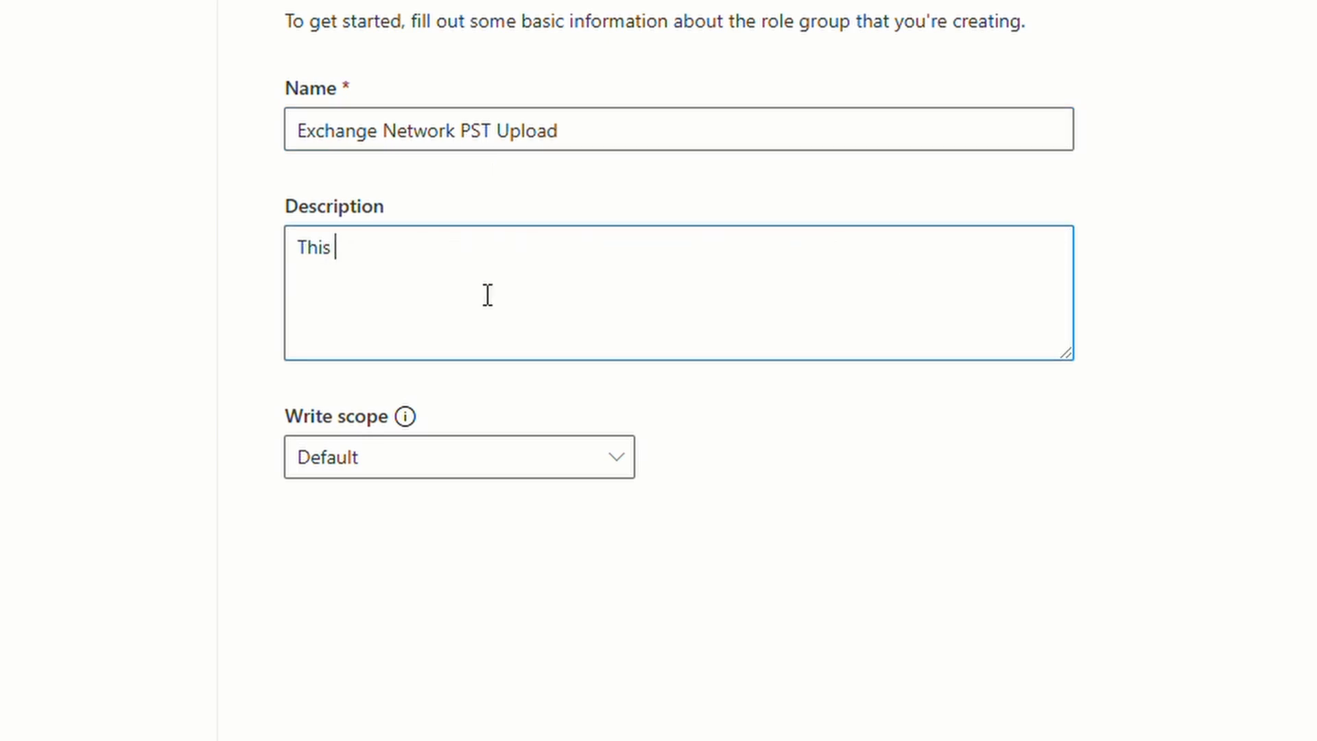
pyautogui.write('role group')
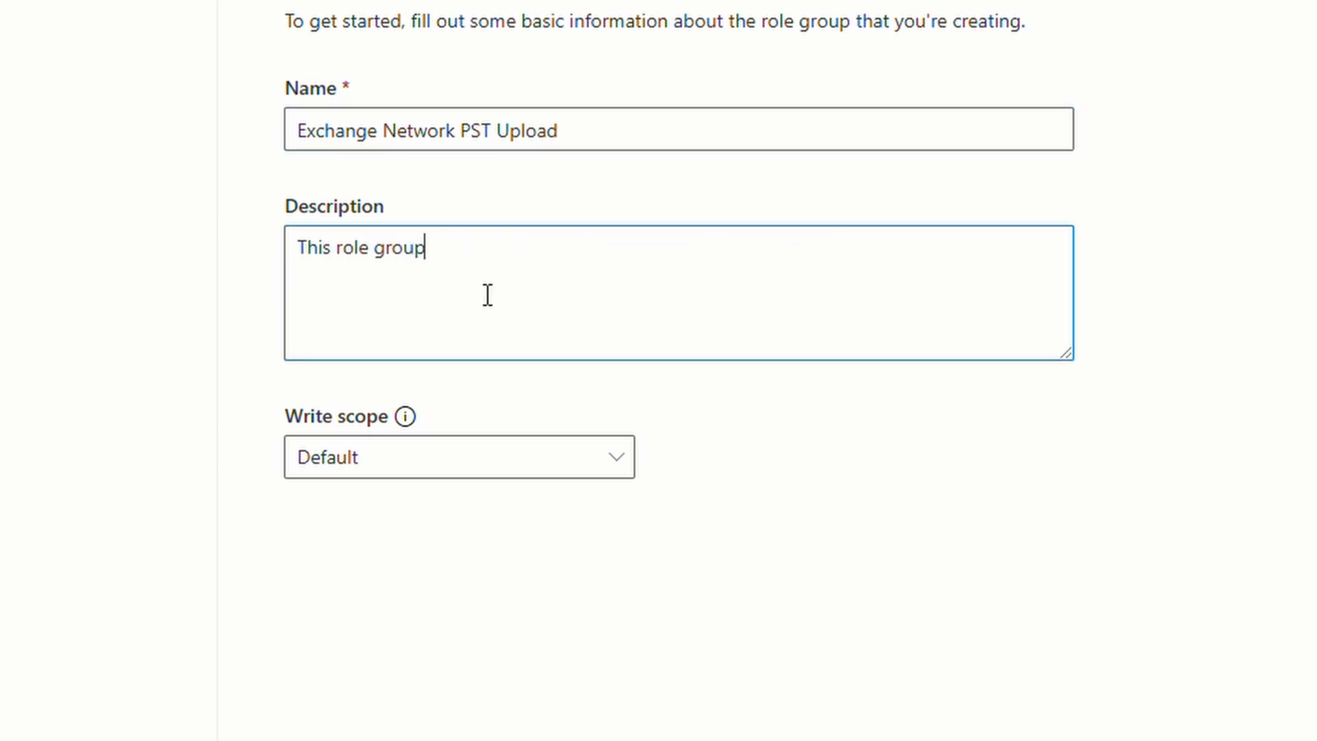
pyautogui.write(' assigns the perm')
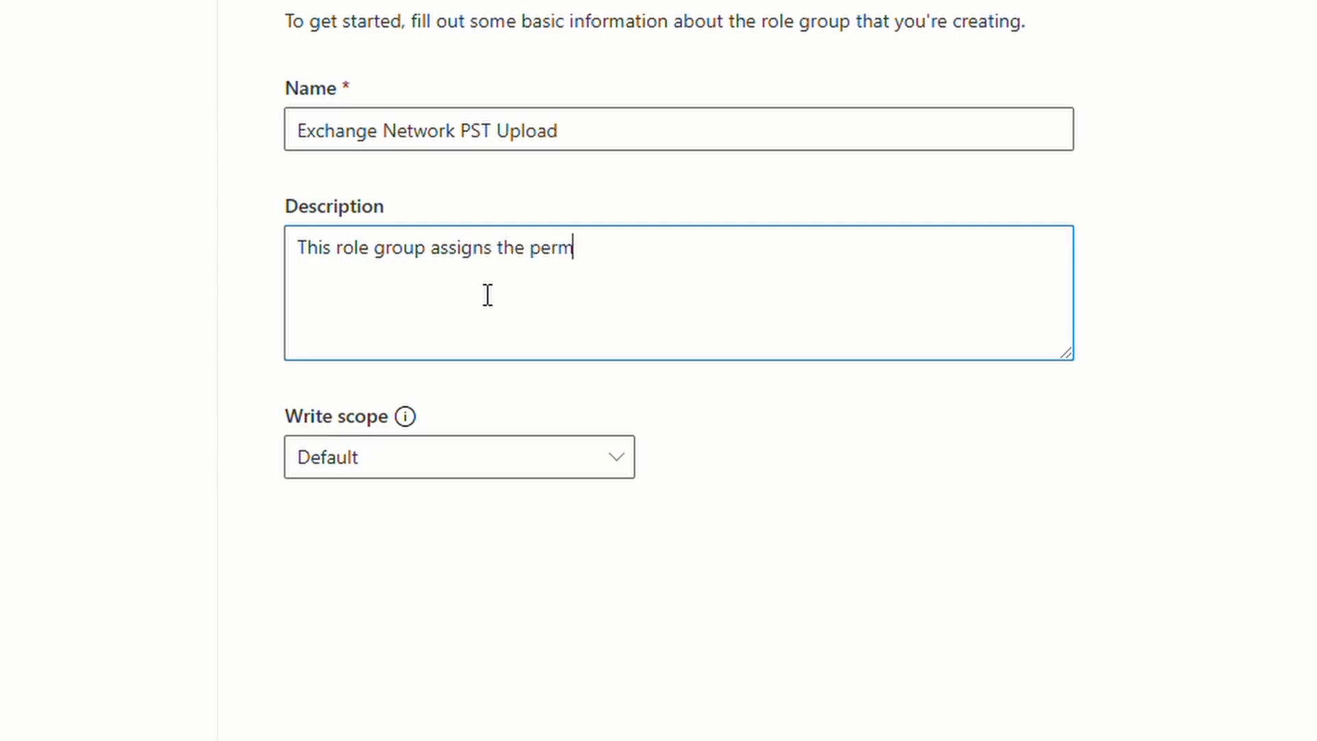
pyautogui.write('issions to ')
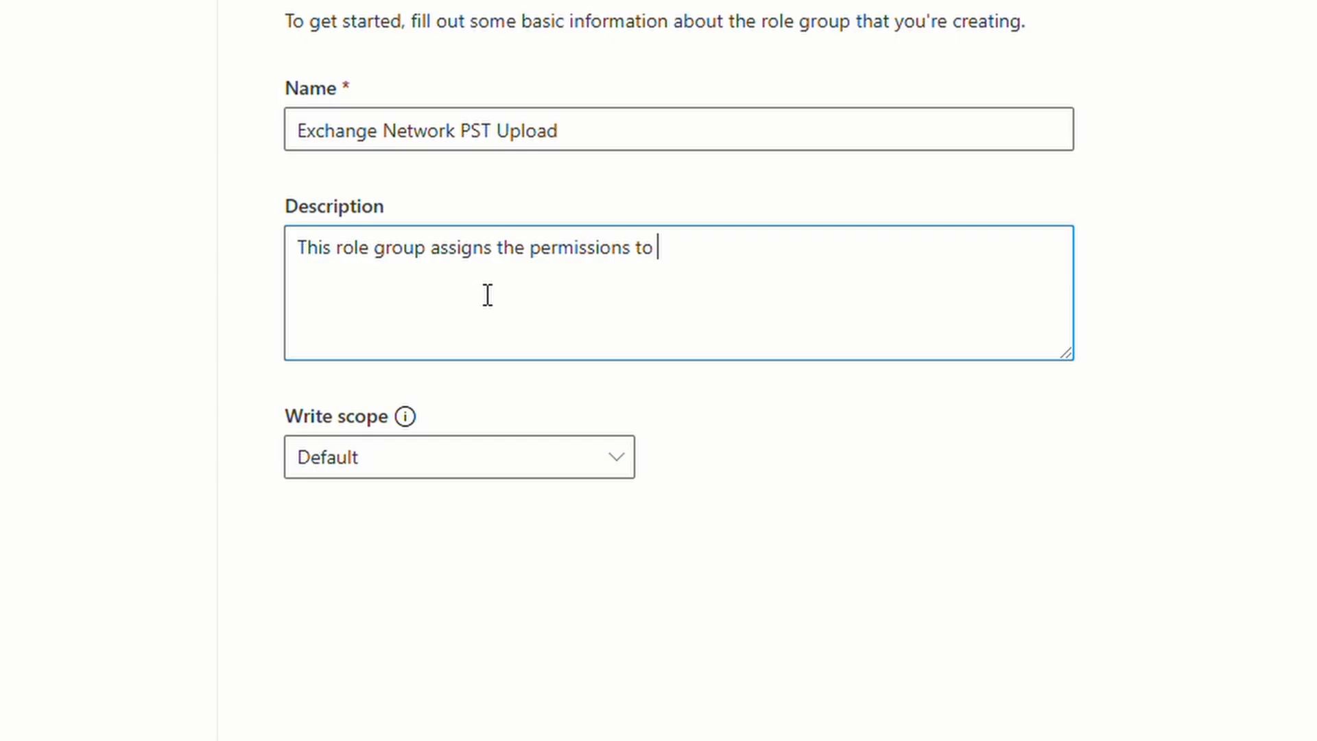
pyautogui.write('upload pst file')
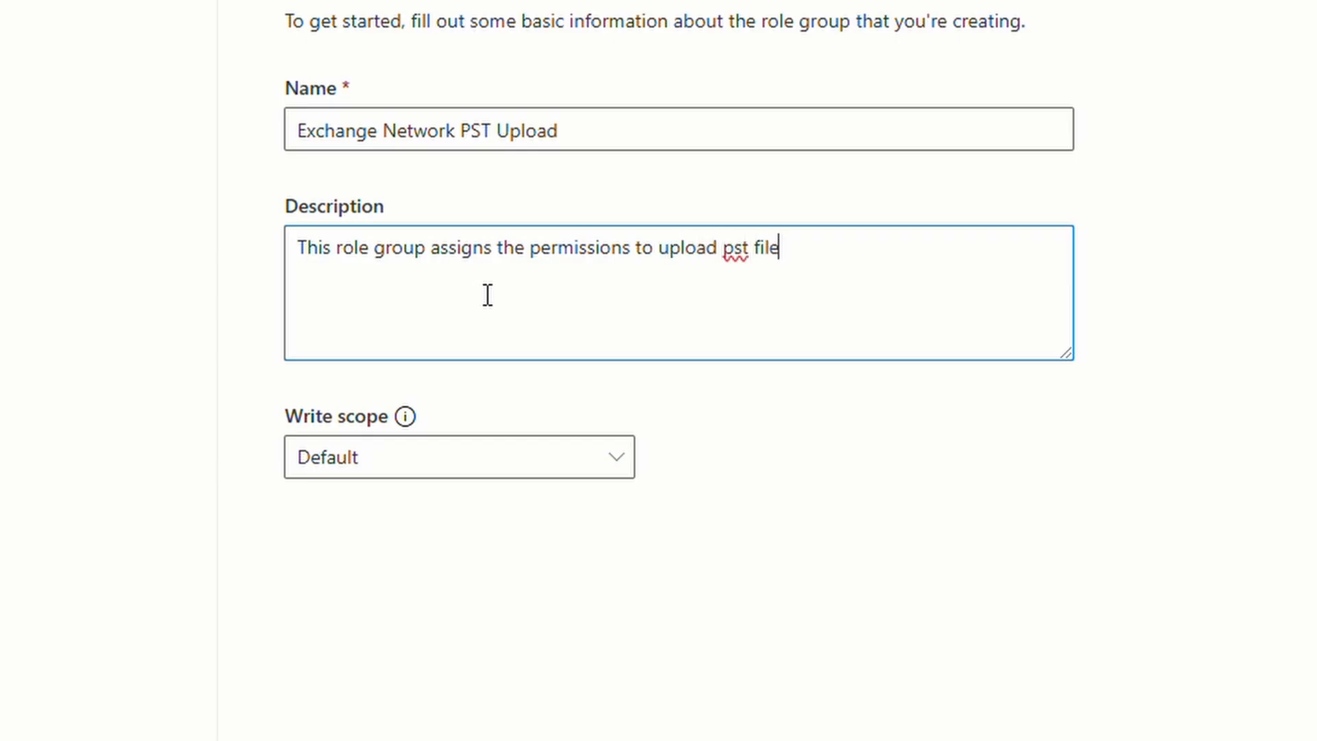
pyautogui.write('s and import to ')
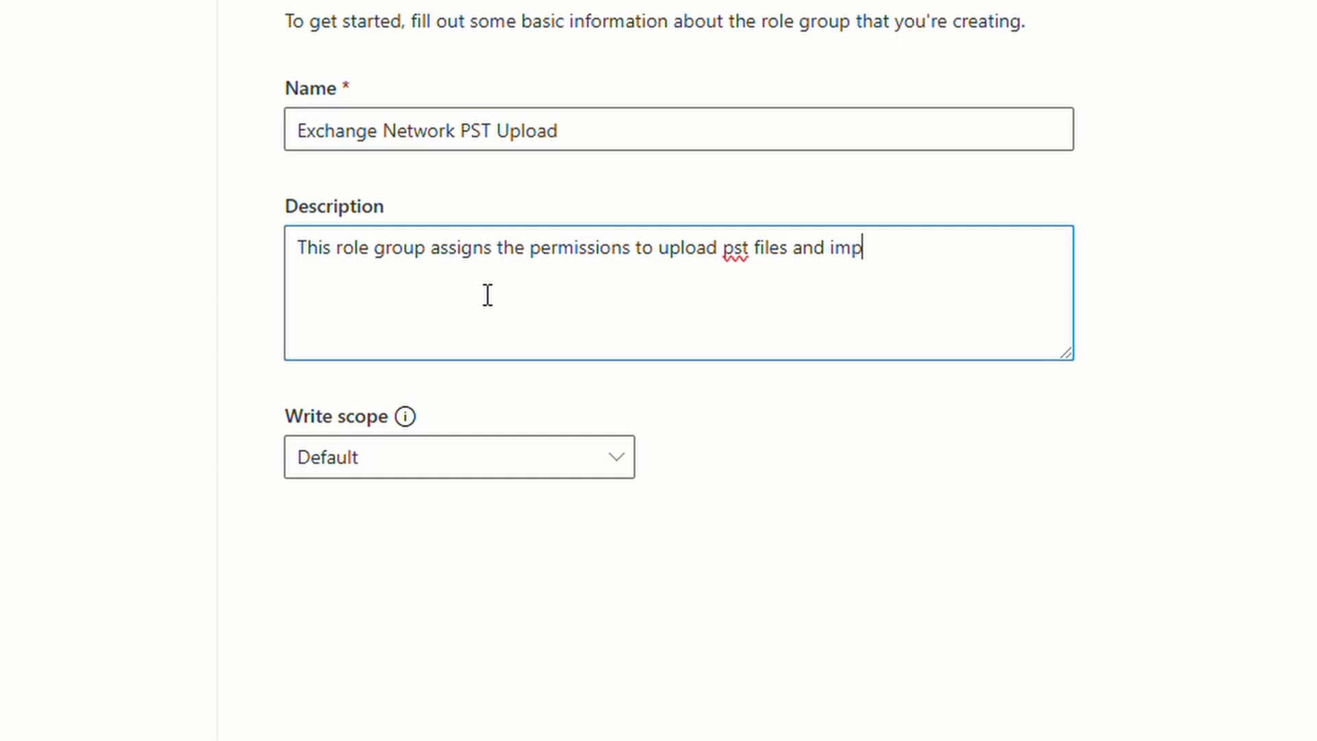
pyautogui.write('Exchange Online mailboxes')
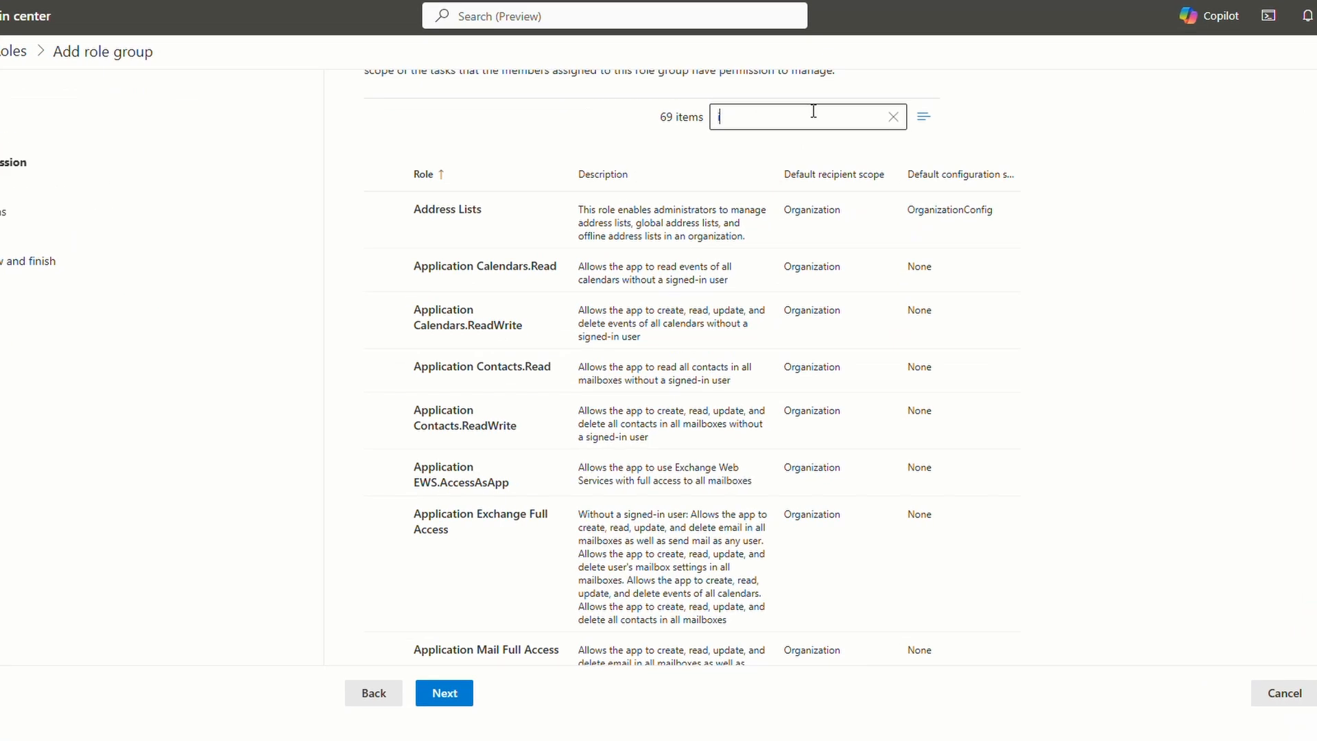
pyautogui.write('im')
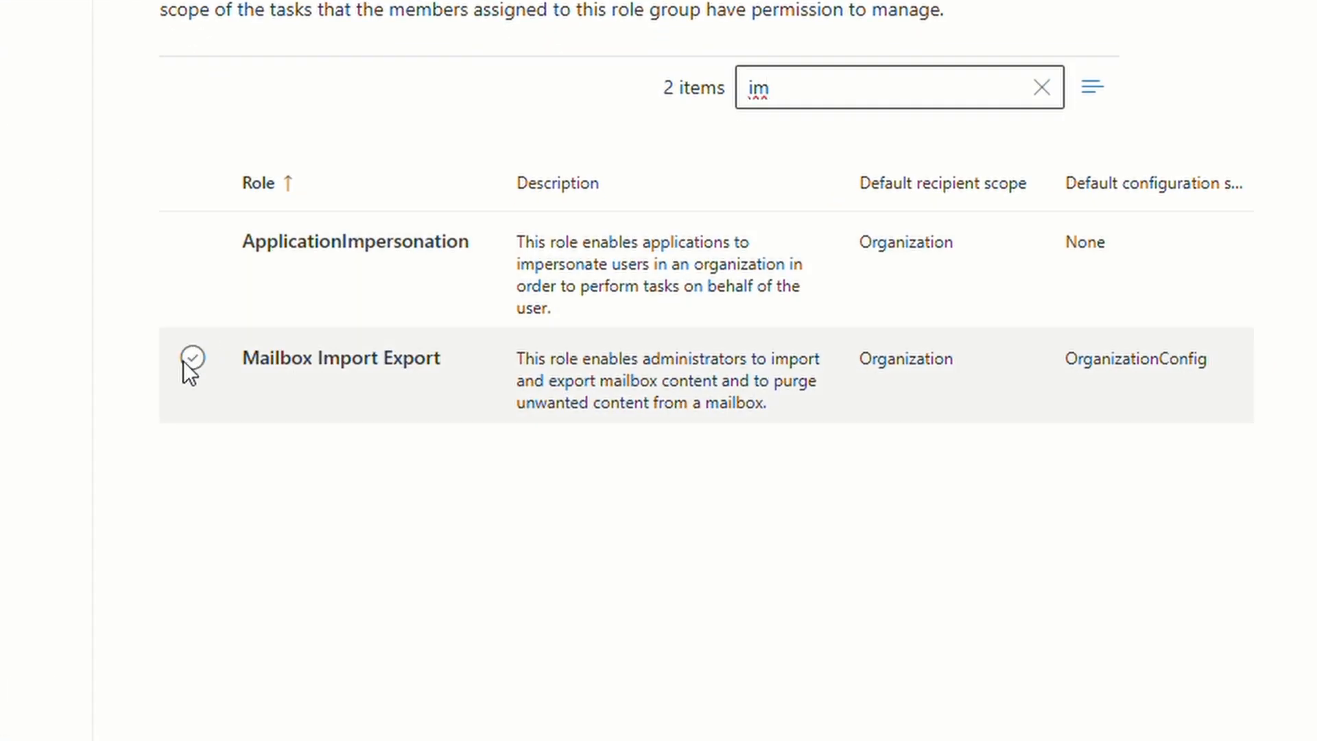
# - Assign the Mailbox Import Export and Mail Recipients roles, then proceed to admin assignment
pyautogui.click(188, 361)
pyautogui.click(846, 91)
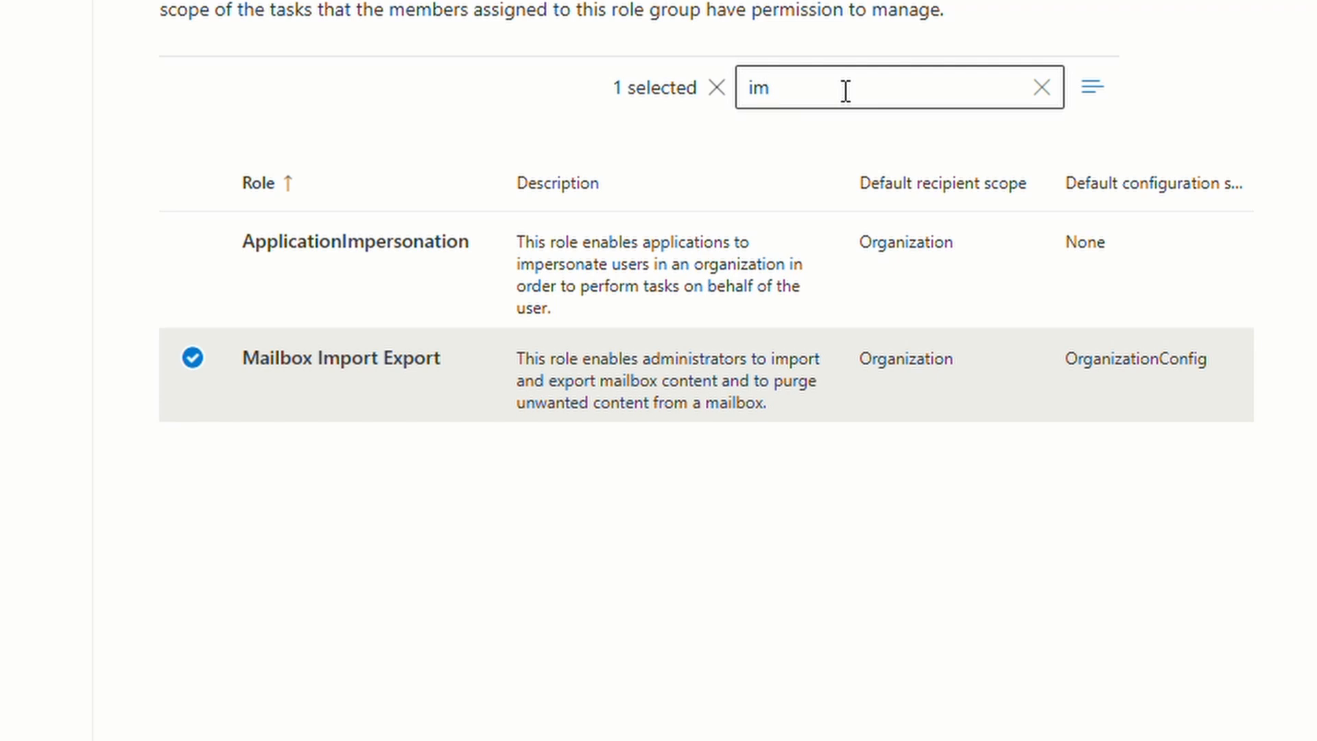
pyautogui.press('BackSpace')
pyautogui.press('BackSpace')
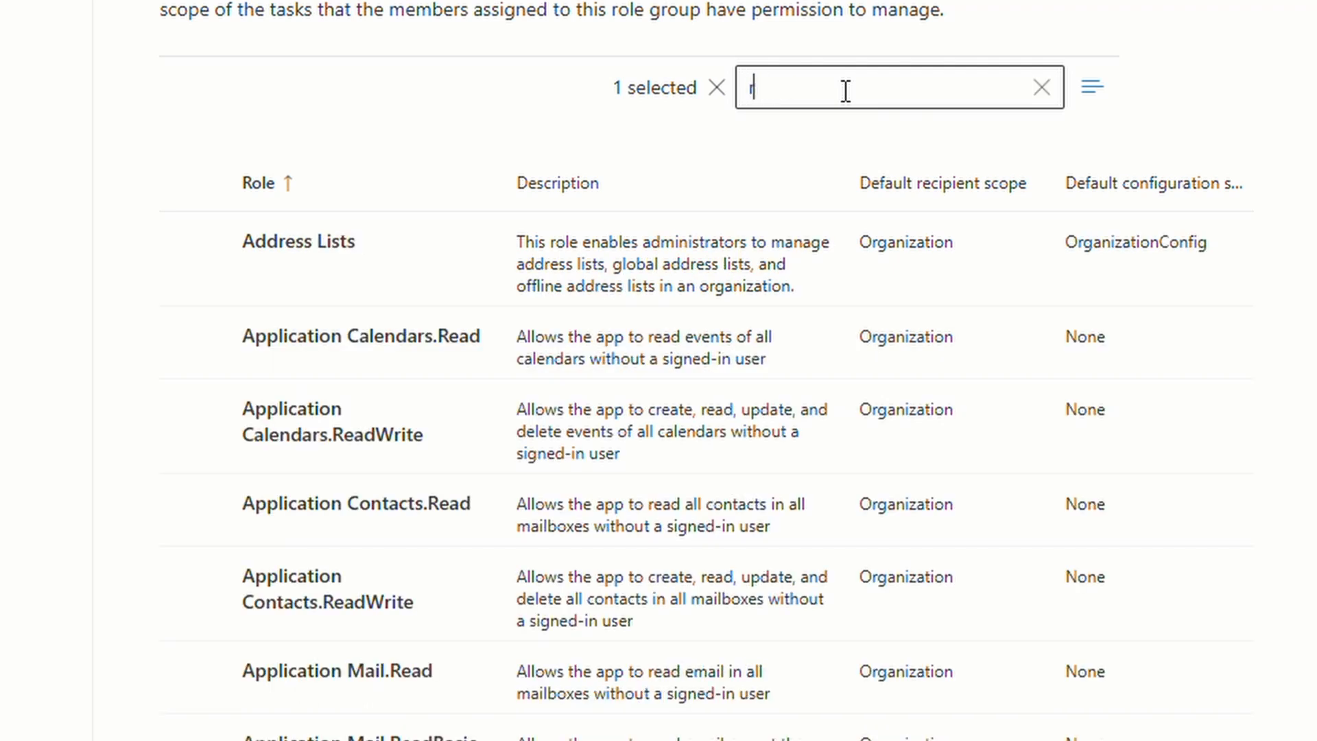
pyautogui.write('rec')
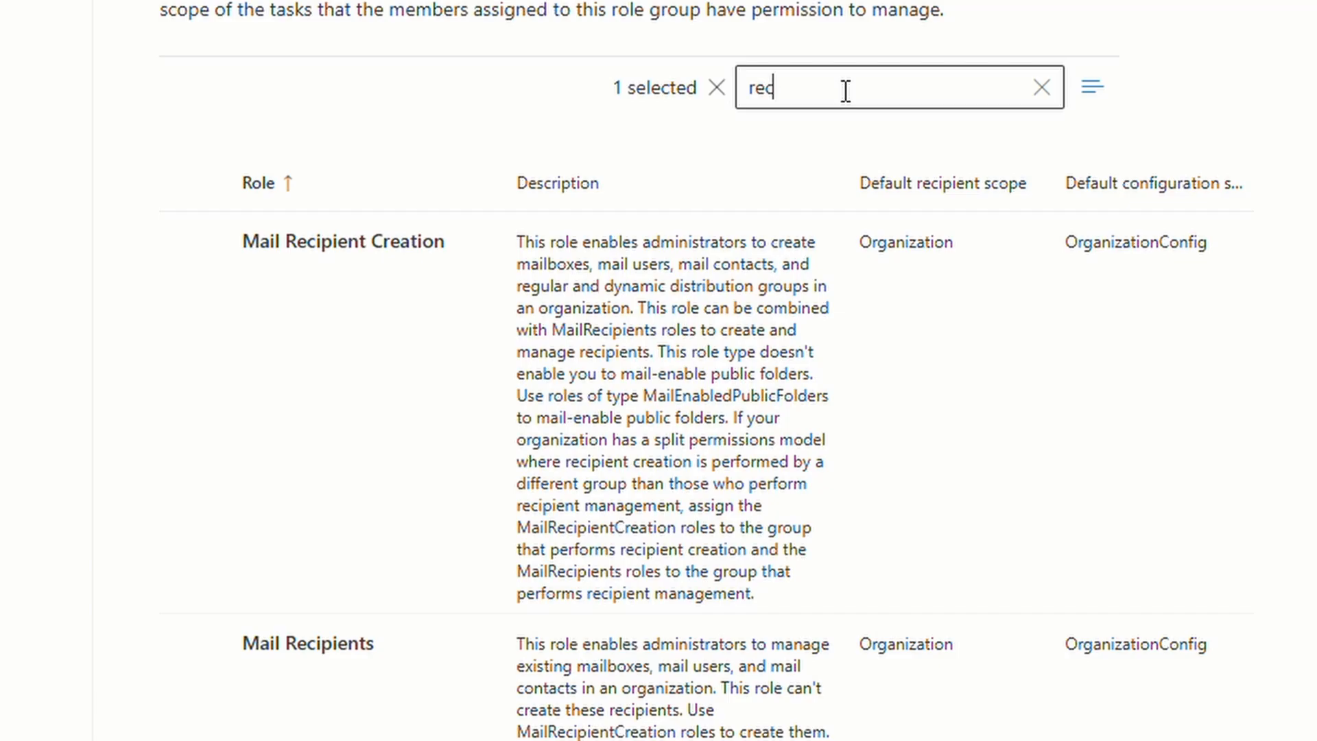
pyautogui.scroll(-8, 550, 457)
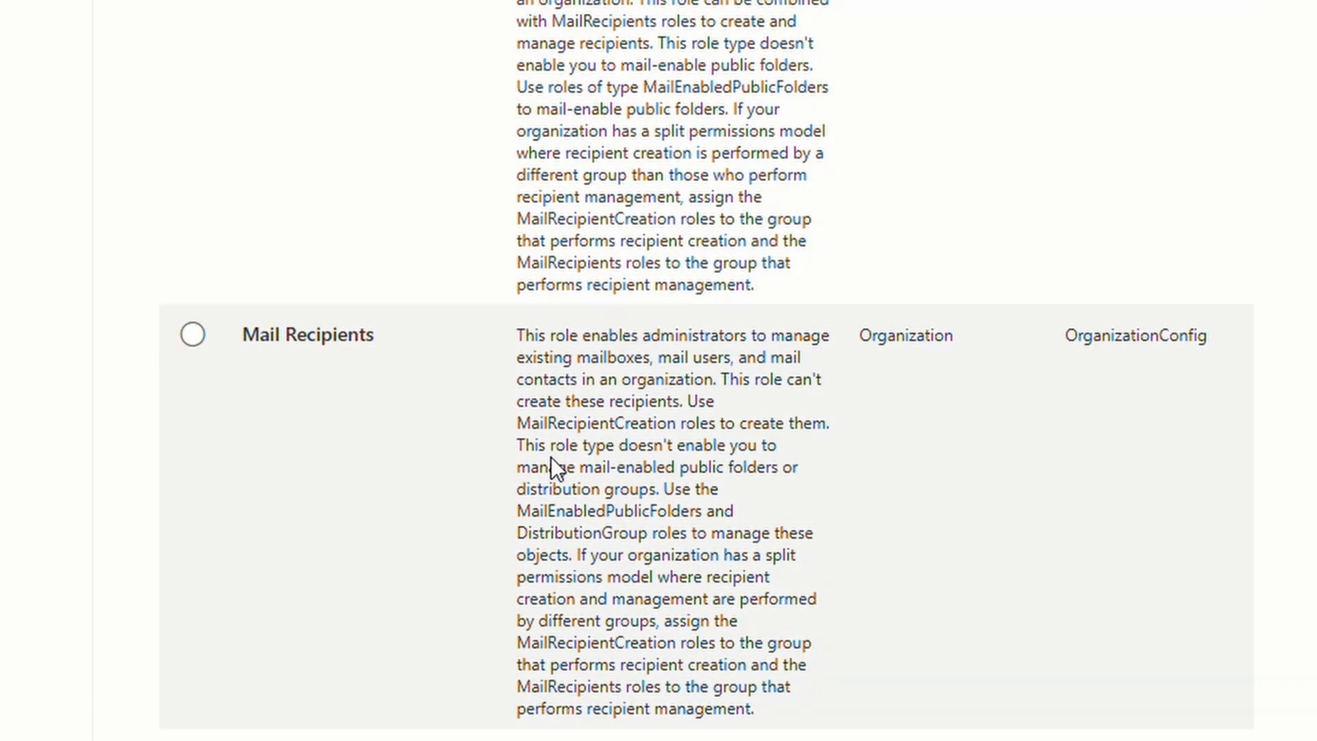
pyautogui.scroll(-1, 550, 456)
pyautogui.scroll(4, 550, 457)
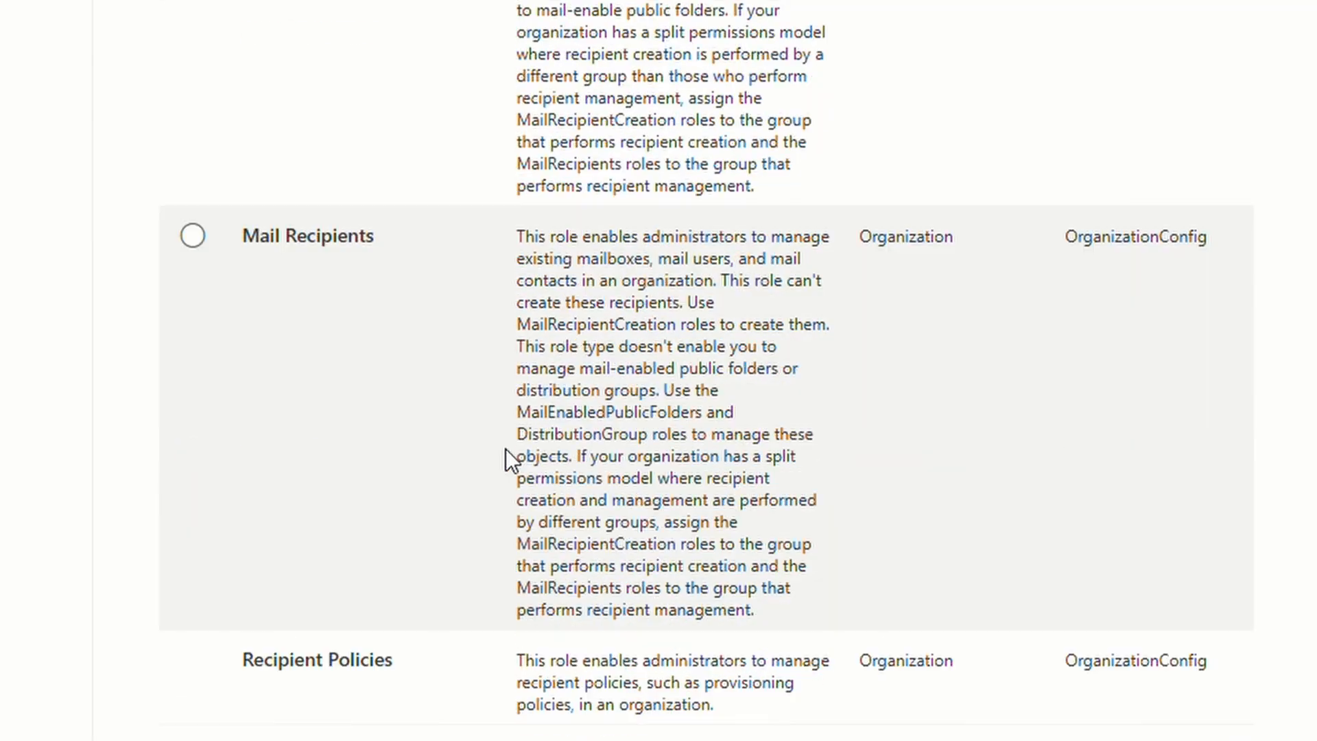
pyautogui.click(192, 235)
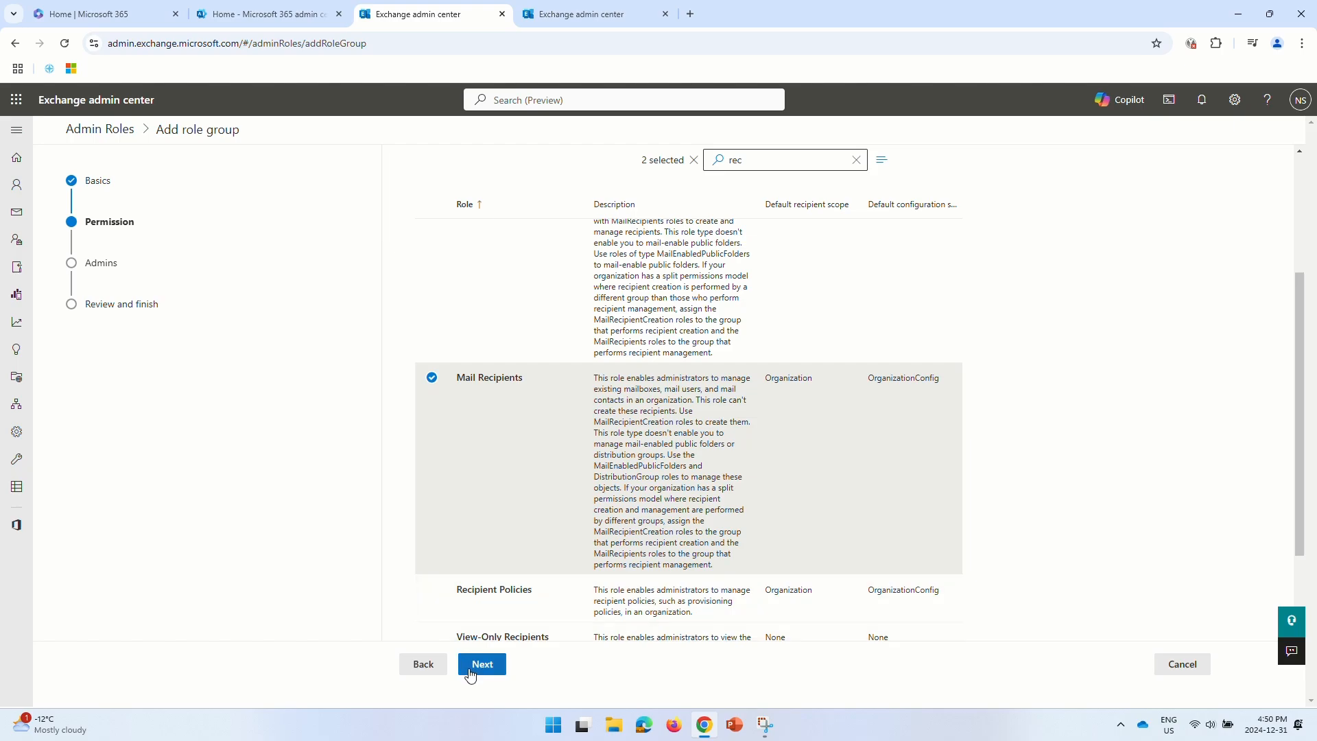
pyautogui.click(481, 664)
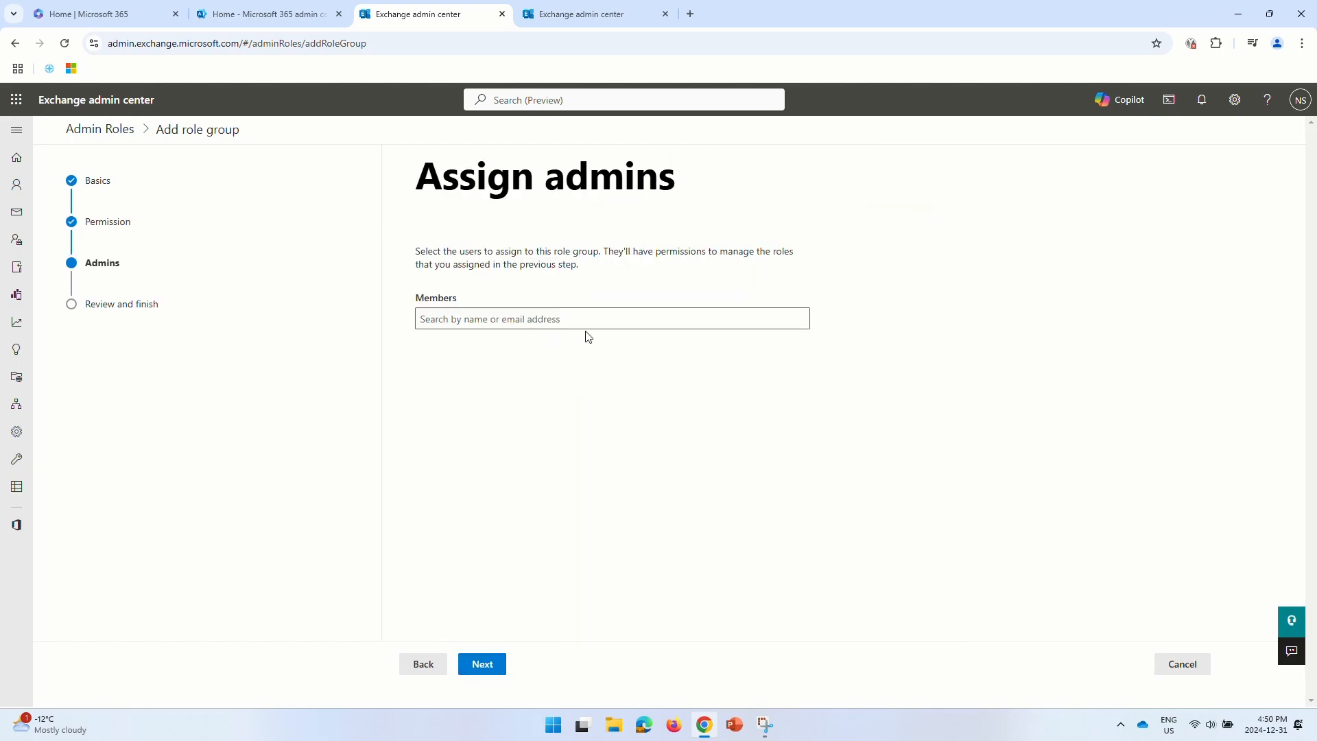
# - Add the looked-up user as a member, review, and create the Exchange Network PST Upload group
pyautogui.click(606, 312)
pyautogui.write('nitesh')
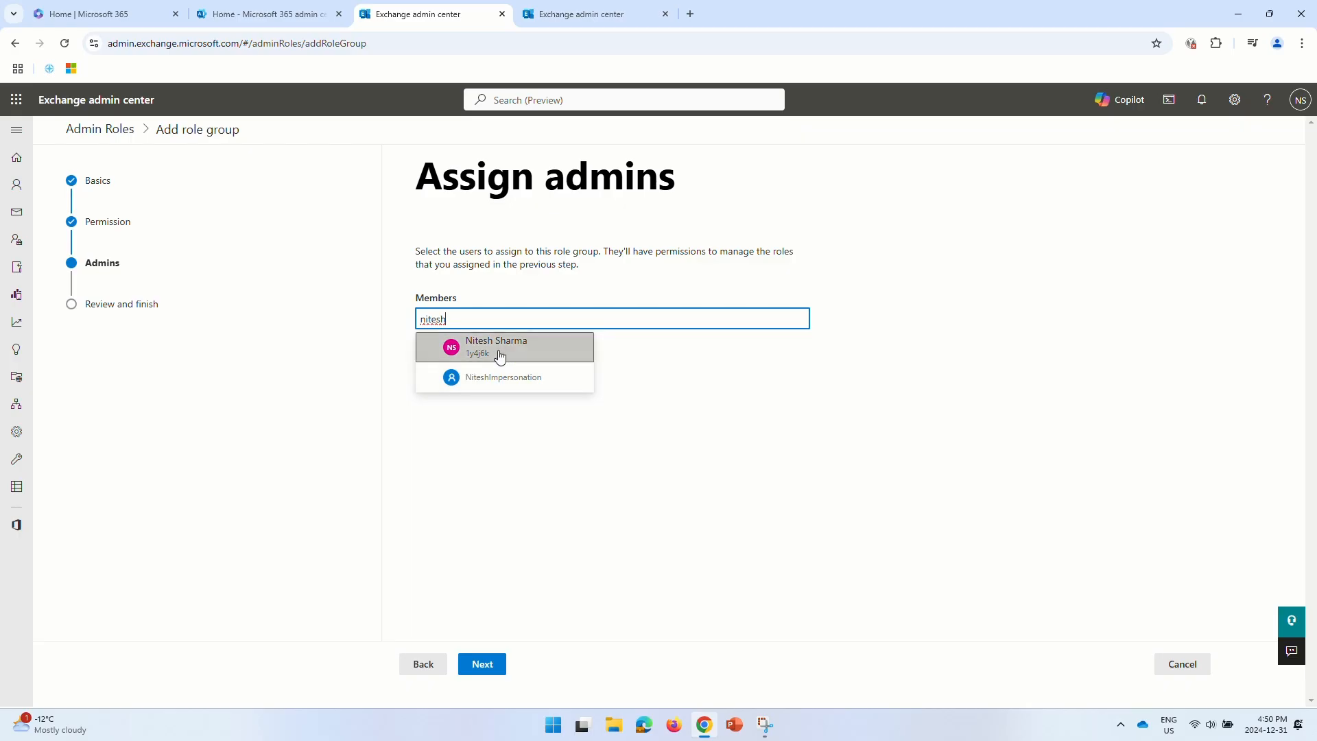
pyautogui.click(500, 352)
pyautogui.click(498, 502)
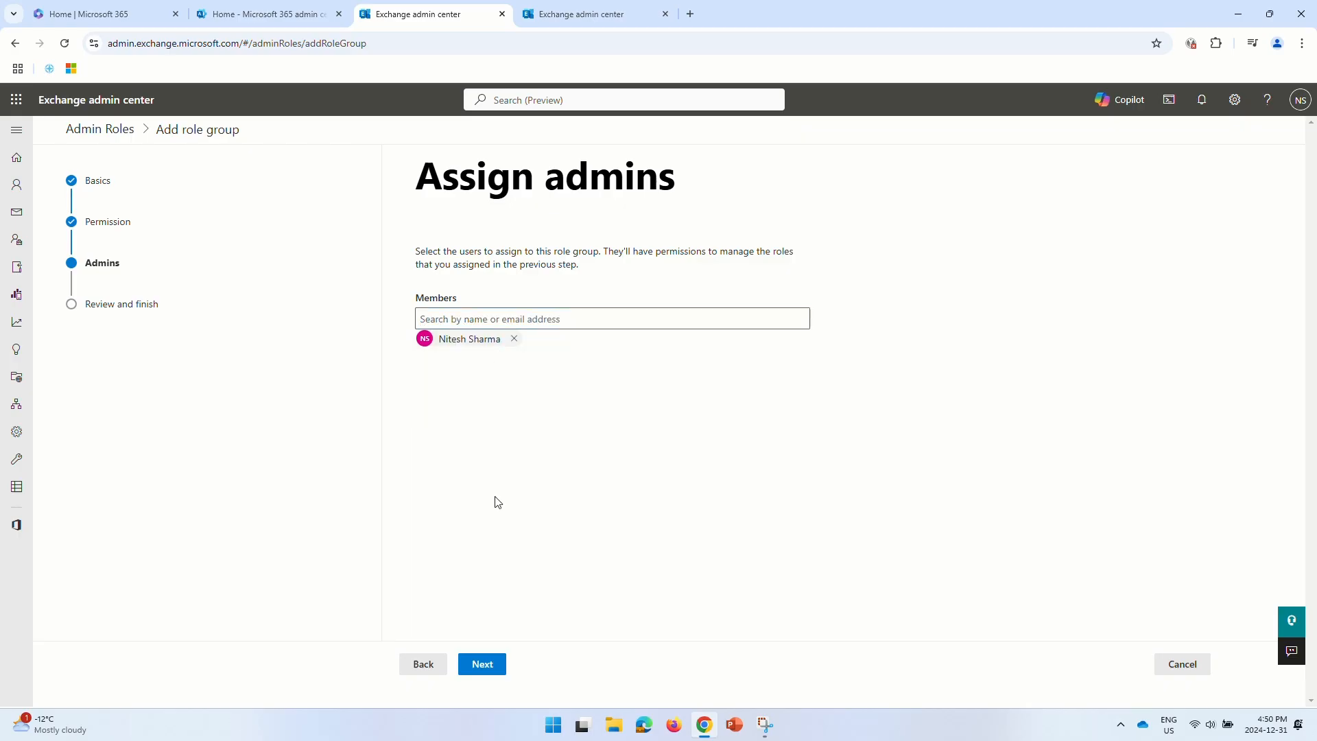
pyautogui.click(483, 665)
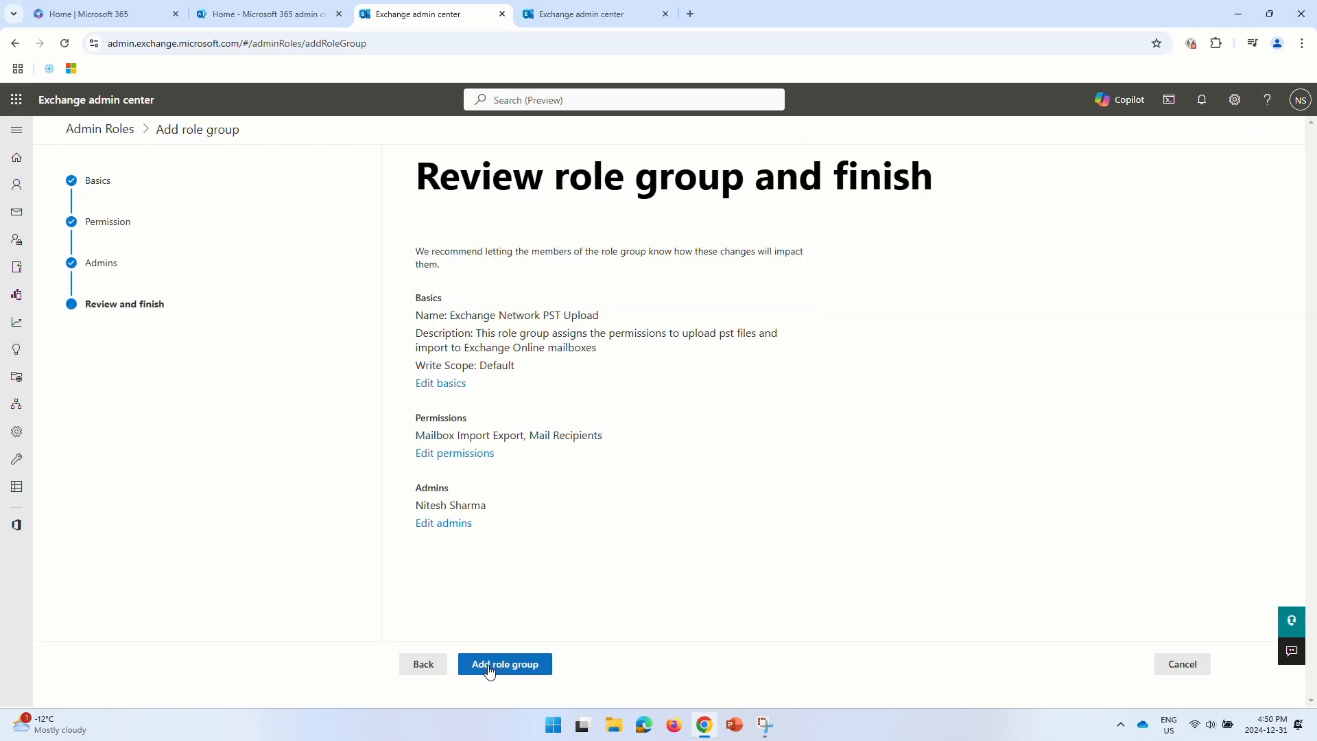
pyautogui.click(489, 666)
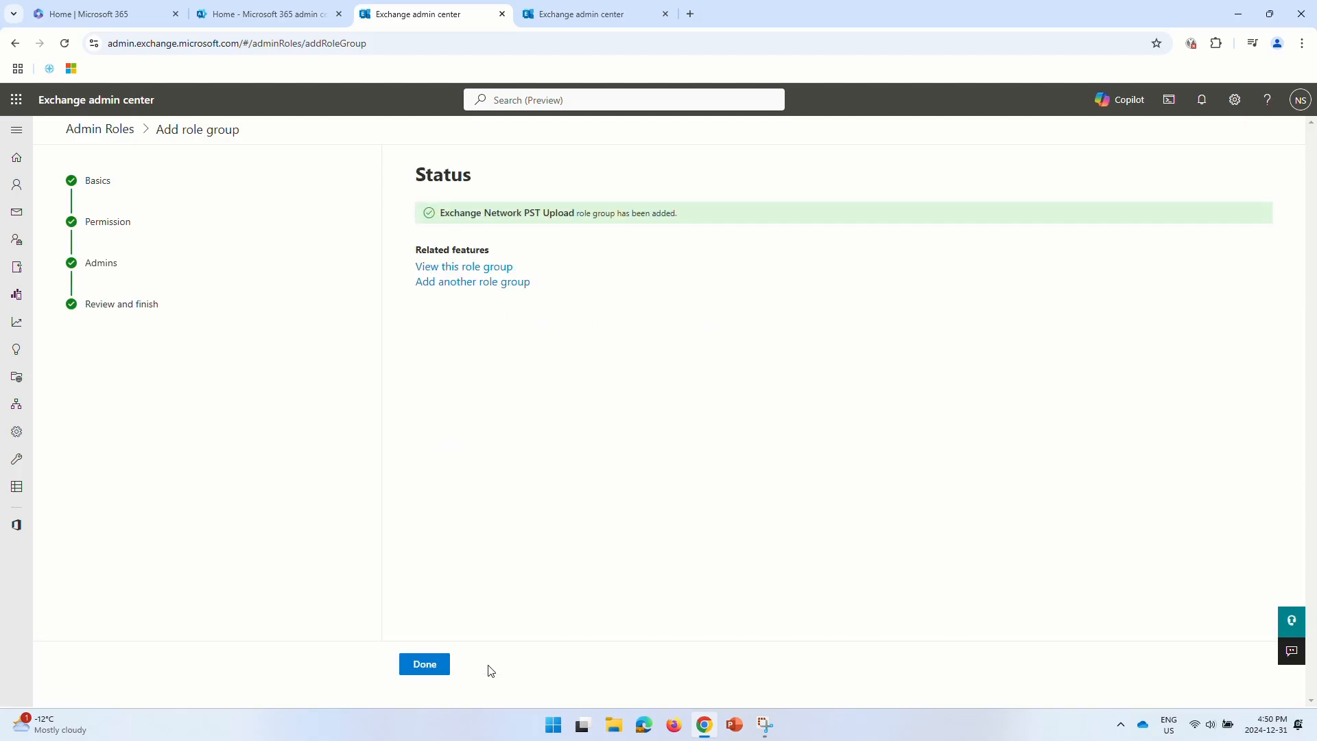
# - From the Compliance admin center, switch to the new Purview portal and accept its data-flow terms
pyautogui.click(425, 665)
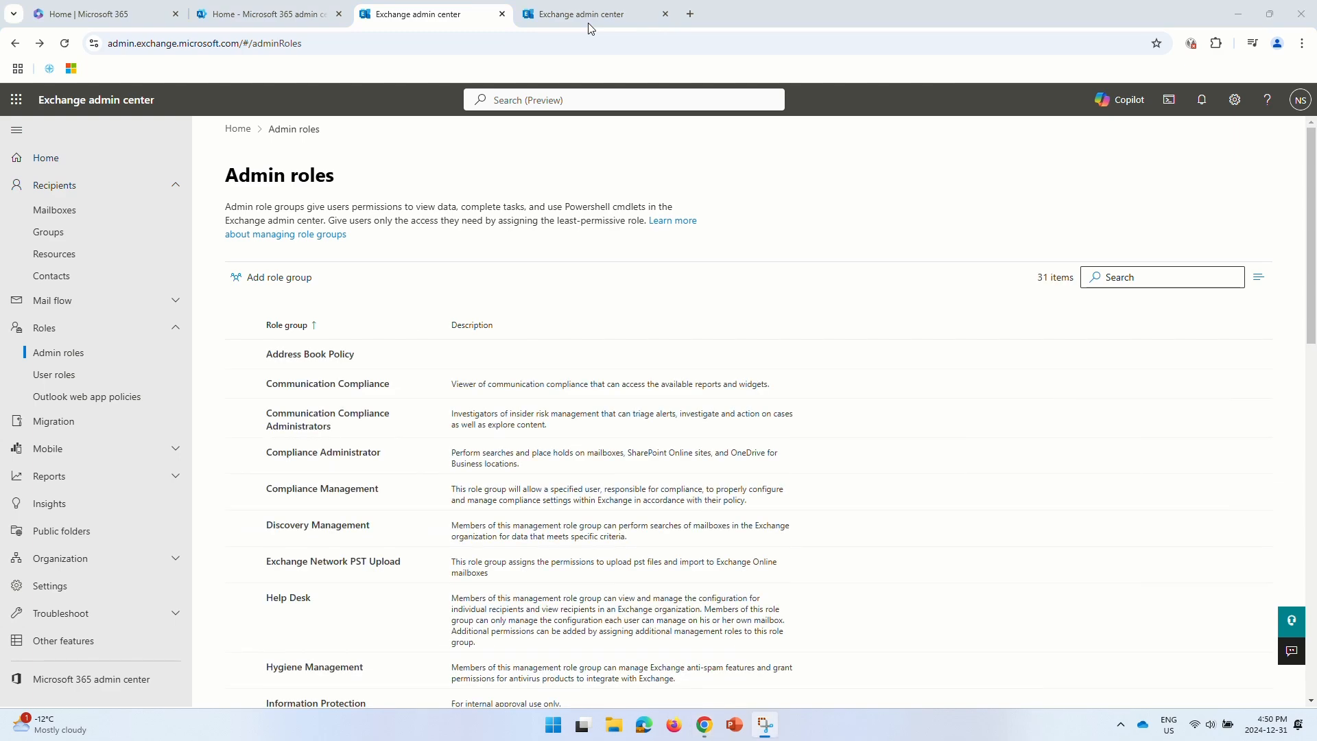
pyautogui.click(268, 19)
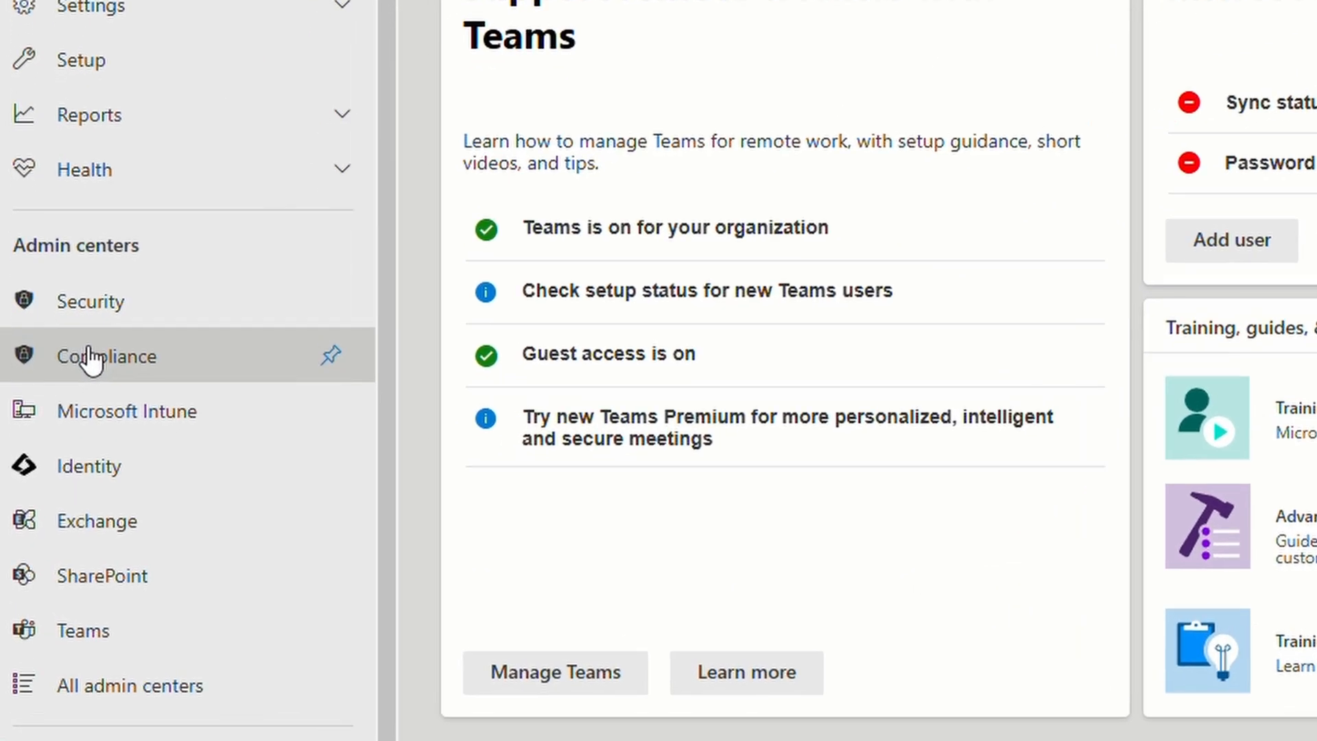
pyautogui.click(57, 446)
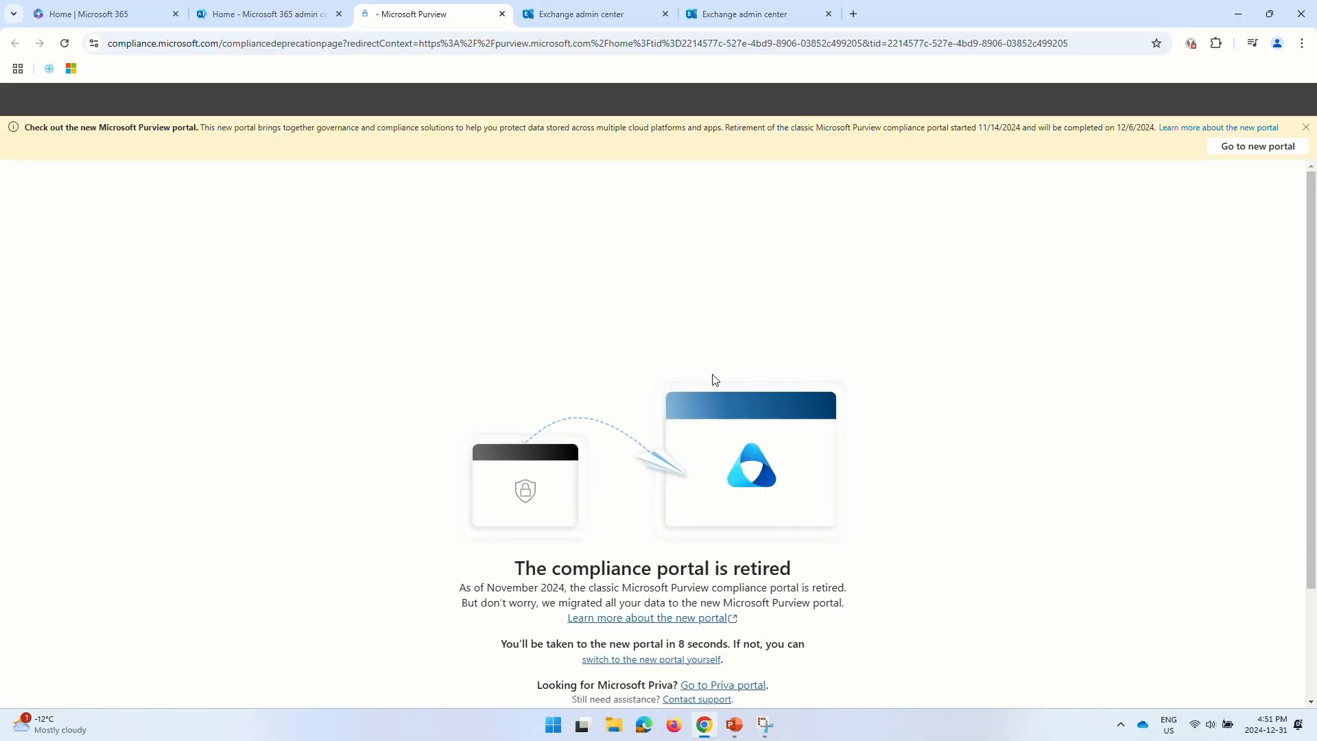
pyautogui.click(1273, 146)
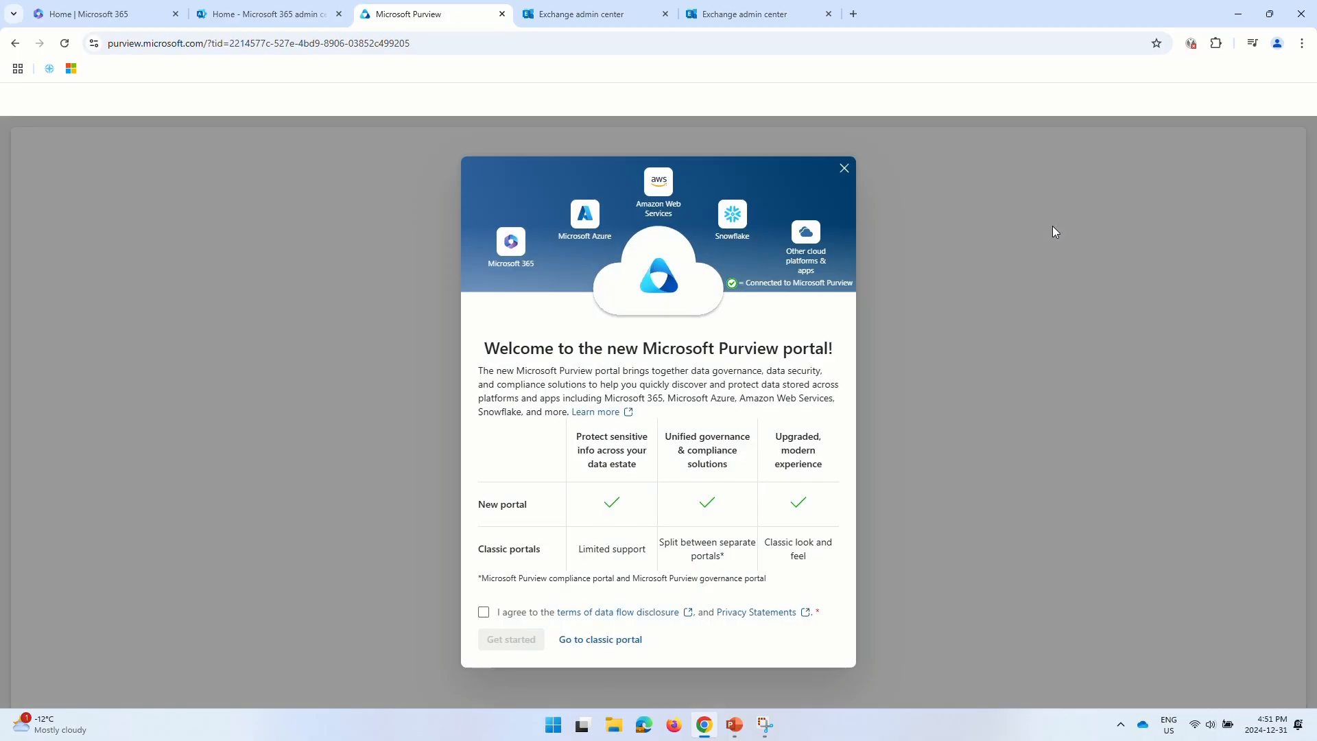
pyautogui.click(483, 612)
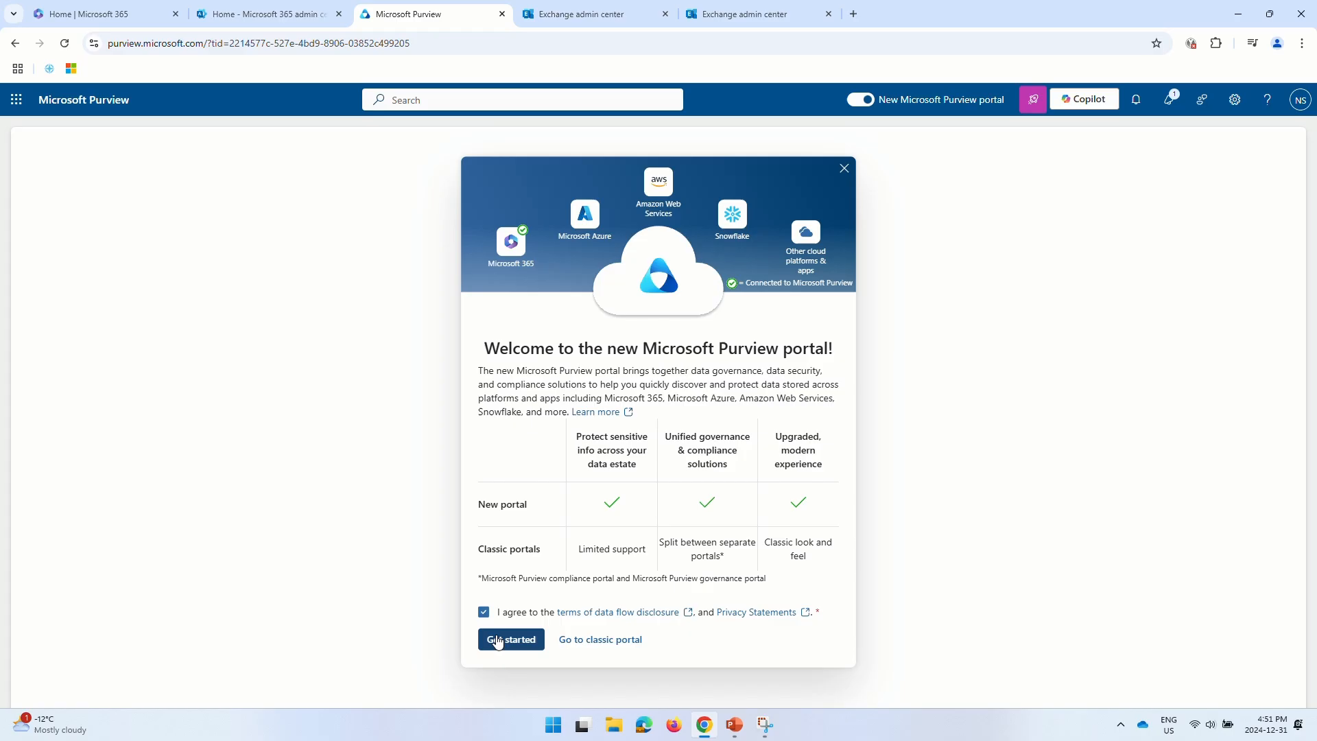
pyautogui.click(511, 639)
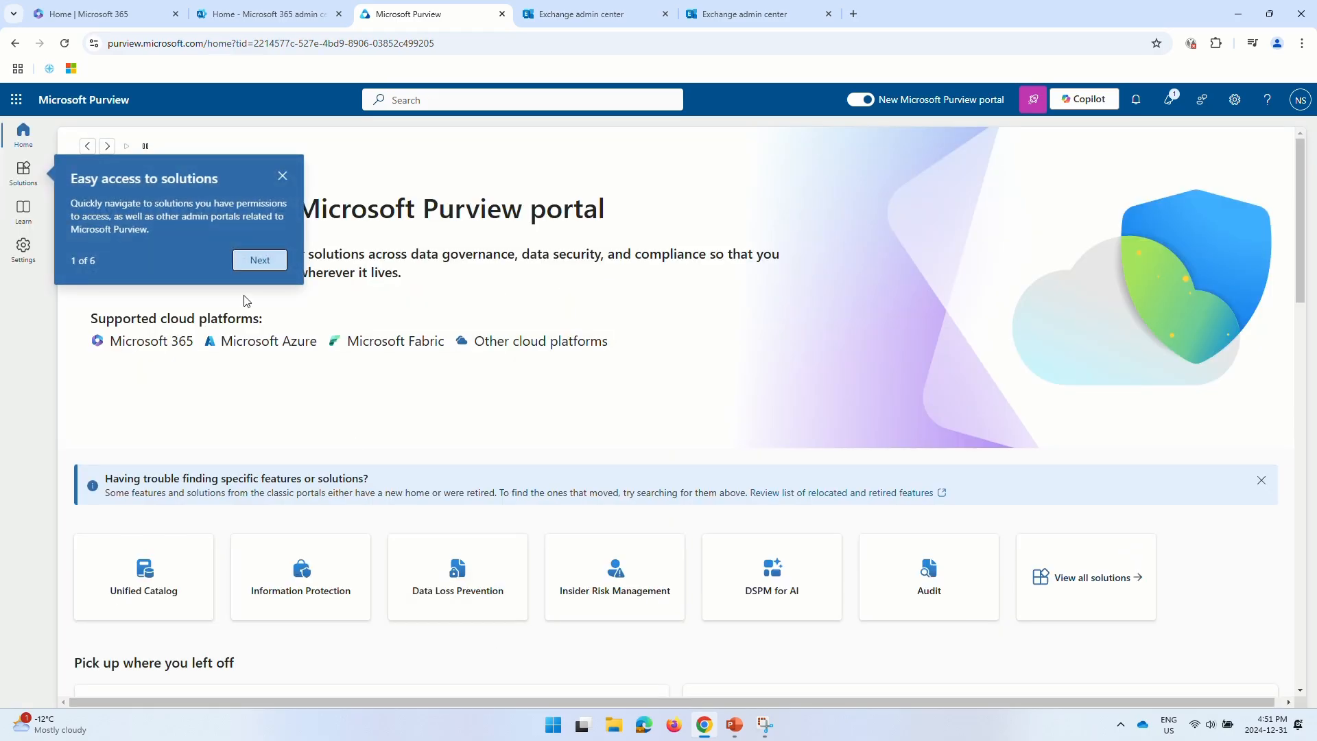
# - Open Data Lifecycle Management's Import page in Purview
pyautogui.click(286, 186)
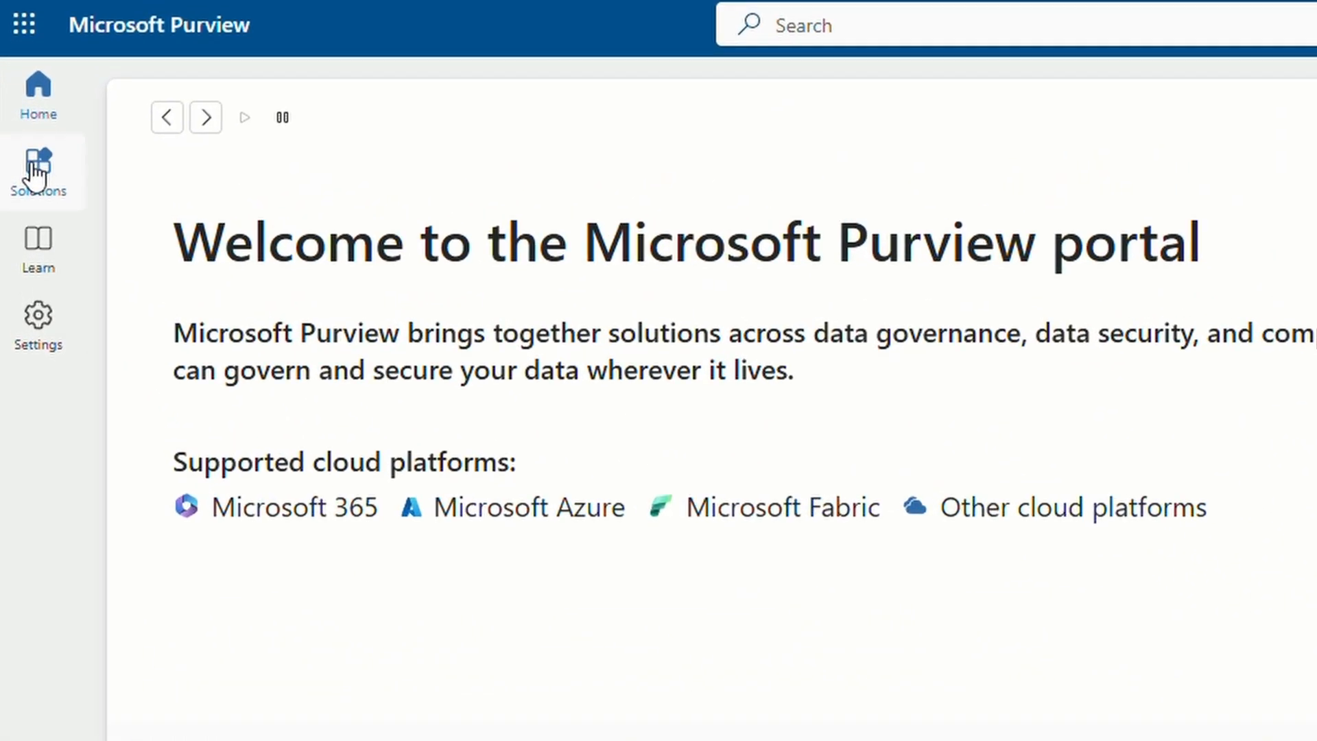
pyautogui.click(22, 171)
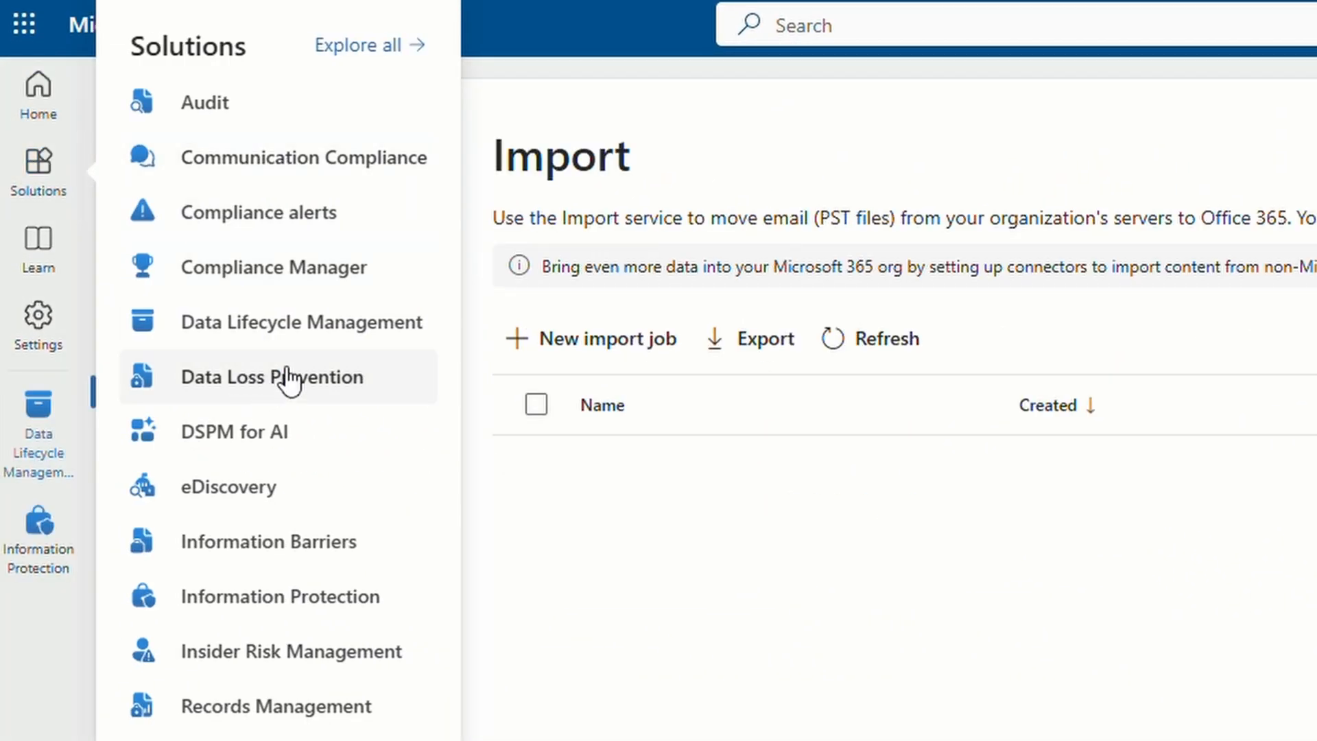
pyautogui.click(325, 335)
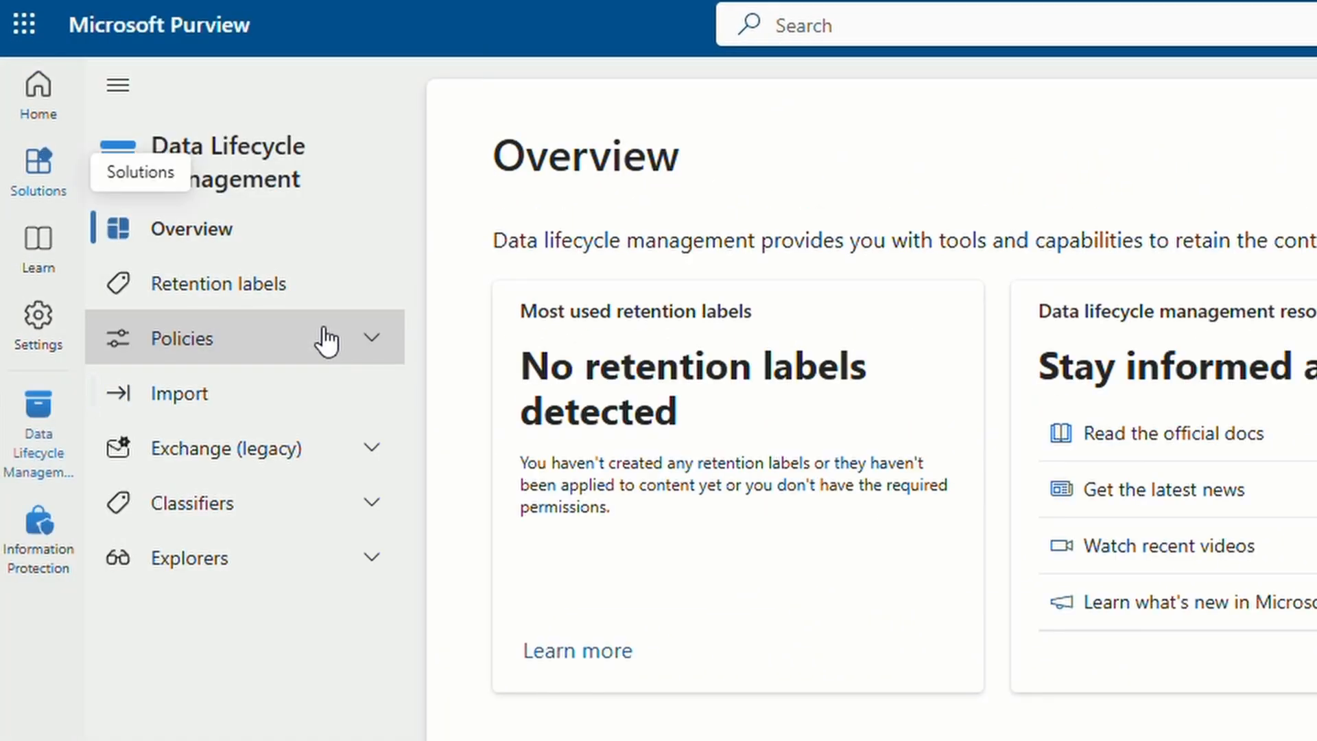
pyautogui.click(155, 410)
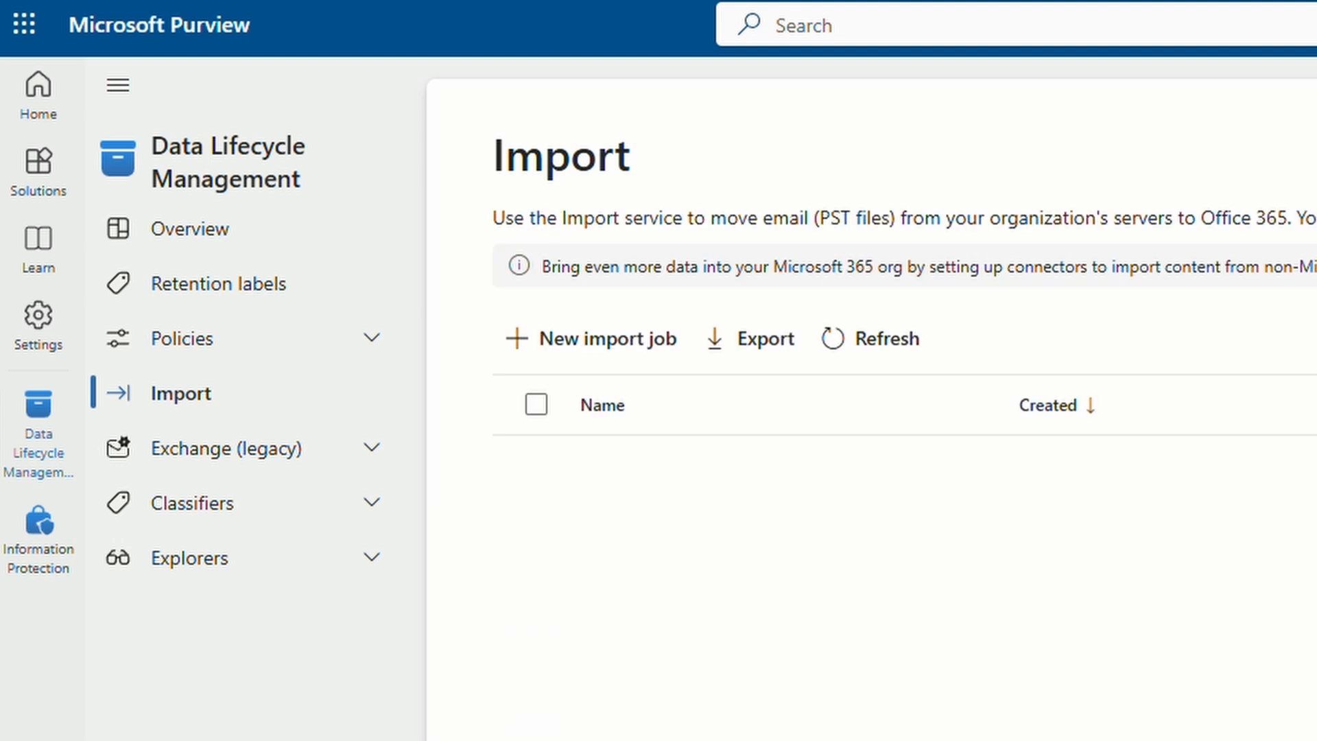
# - Start import job 'uploademails' using Upload your data and reveal the network upload SAS URL
pyautogui.click(535, 343)
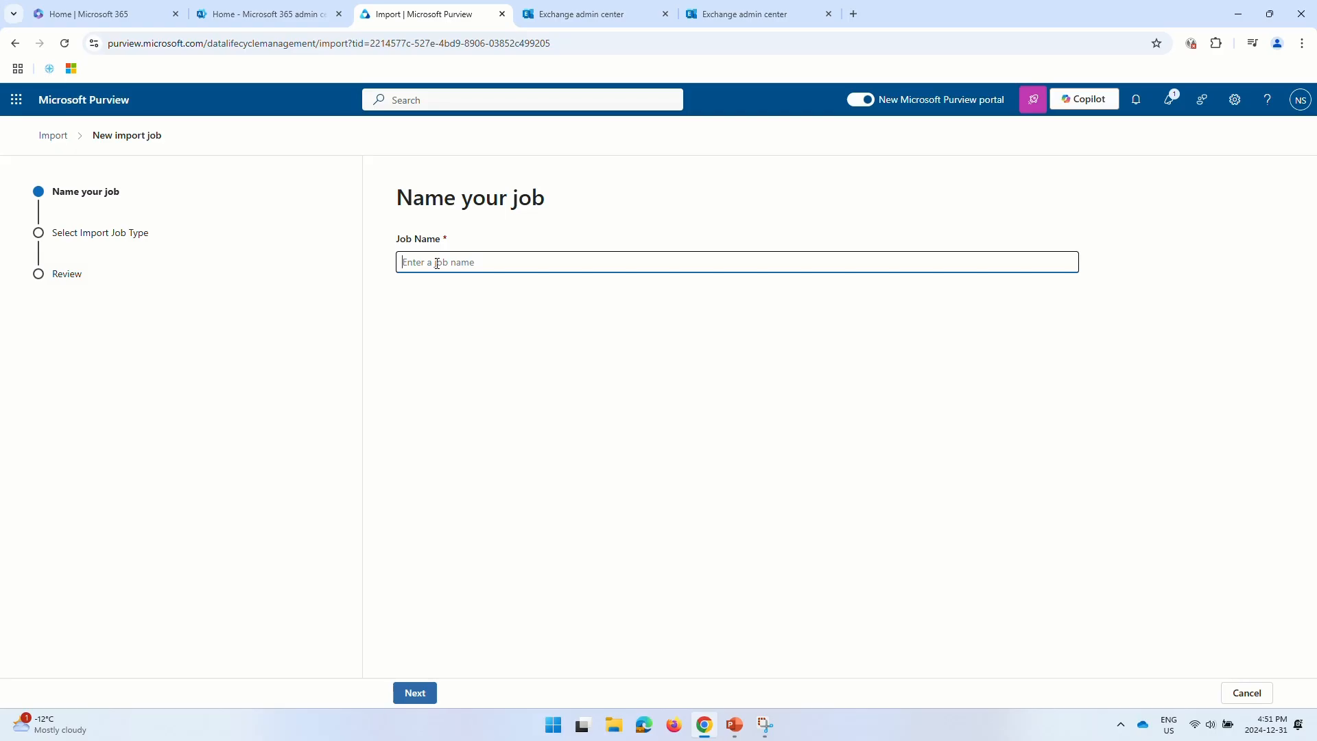
pyautogui.write('uploademails')
pyautogui.click(436, 587)
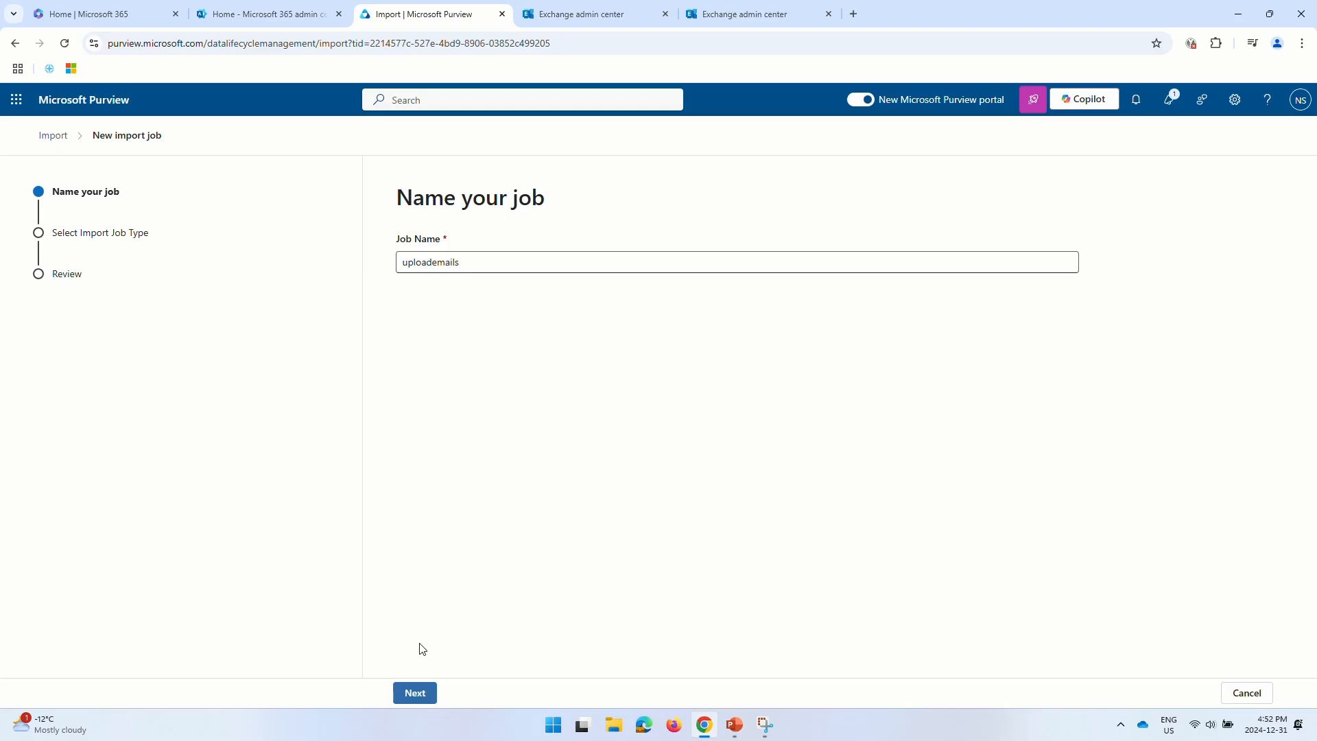
pyautogui.click(410, 695)
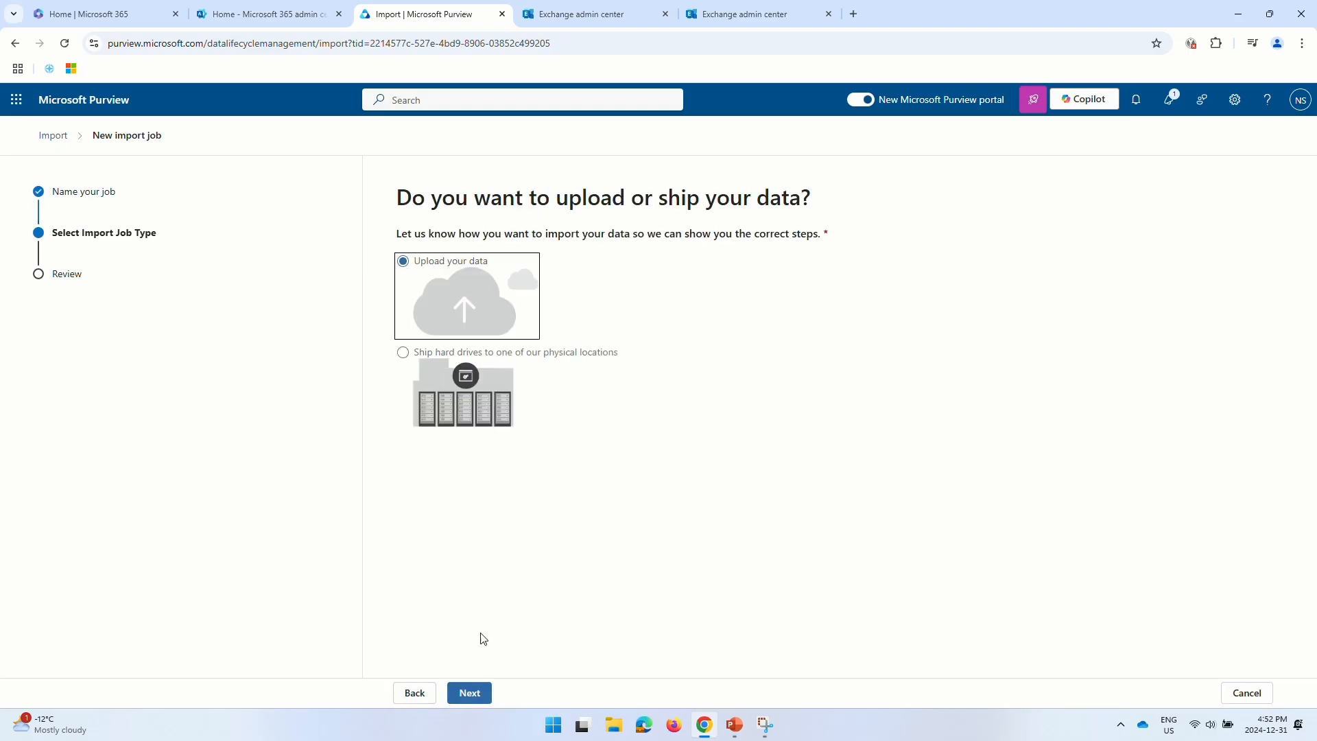
pyautogui.click(470, 694)
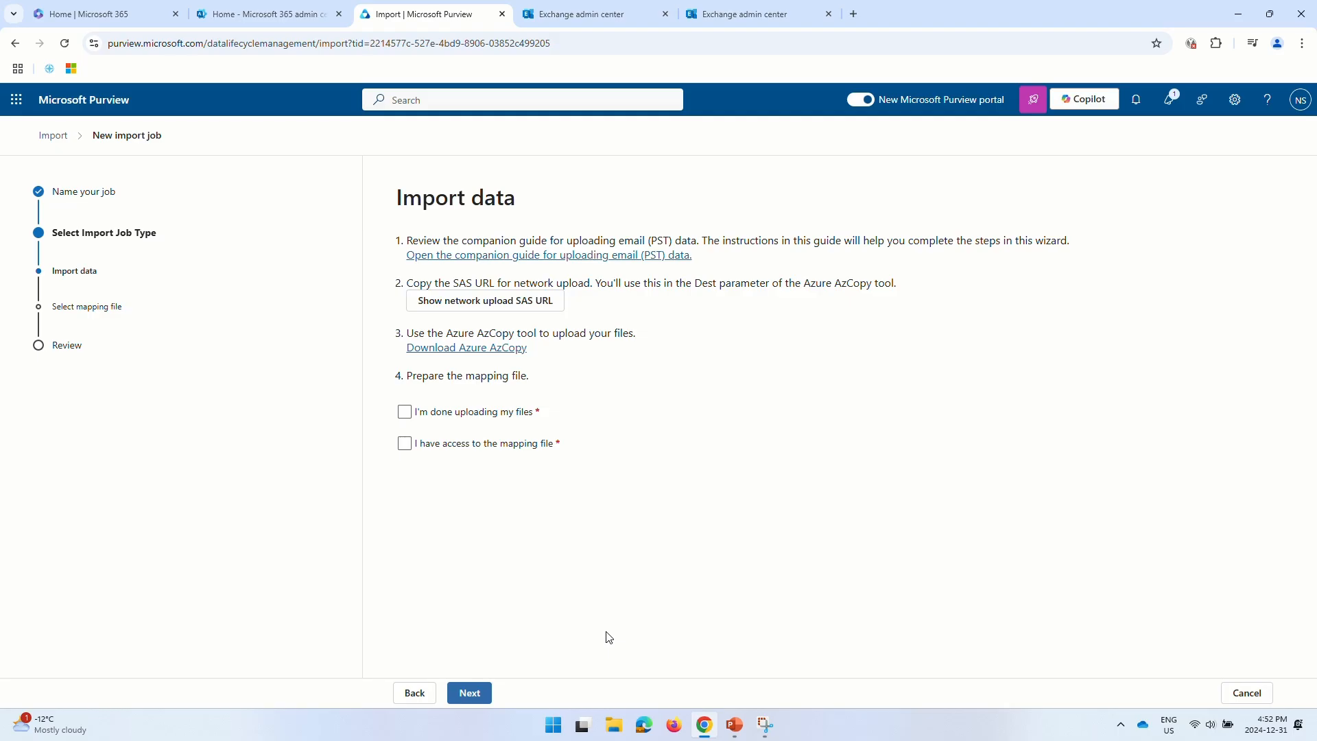
pyautogui.click(470, 304)
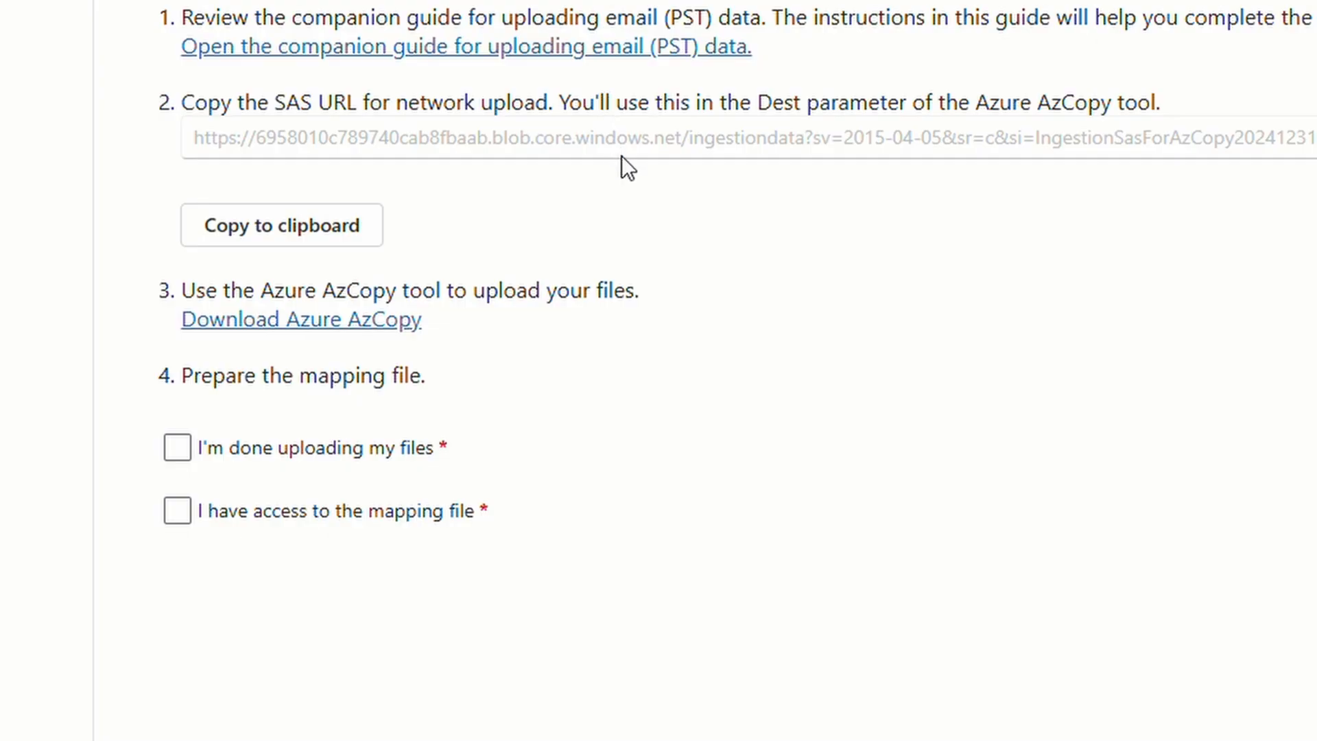
# - Copy the SAS URL and paste it into a new Notepad note
pyautogui.click(293, 236)
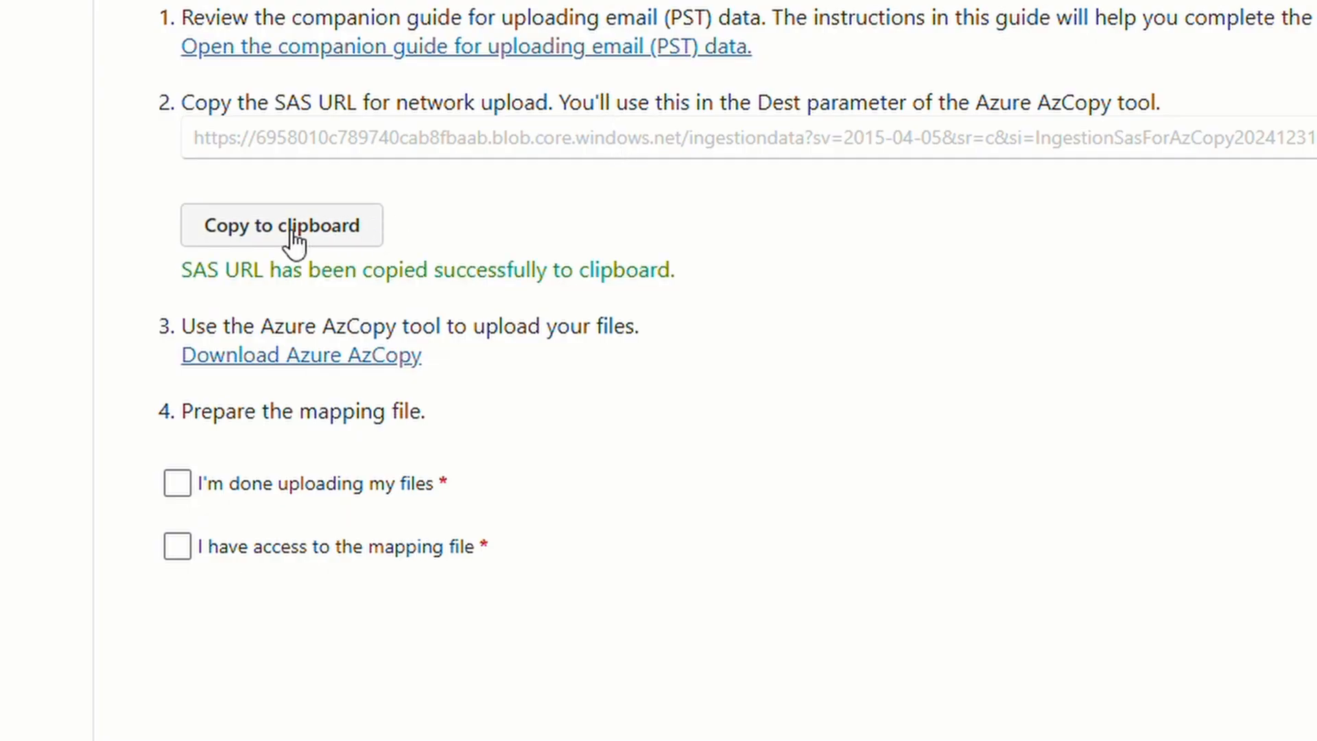
pyautogui.press('super')
pyautogui.write('notepad')
pyautogui.press('Return')
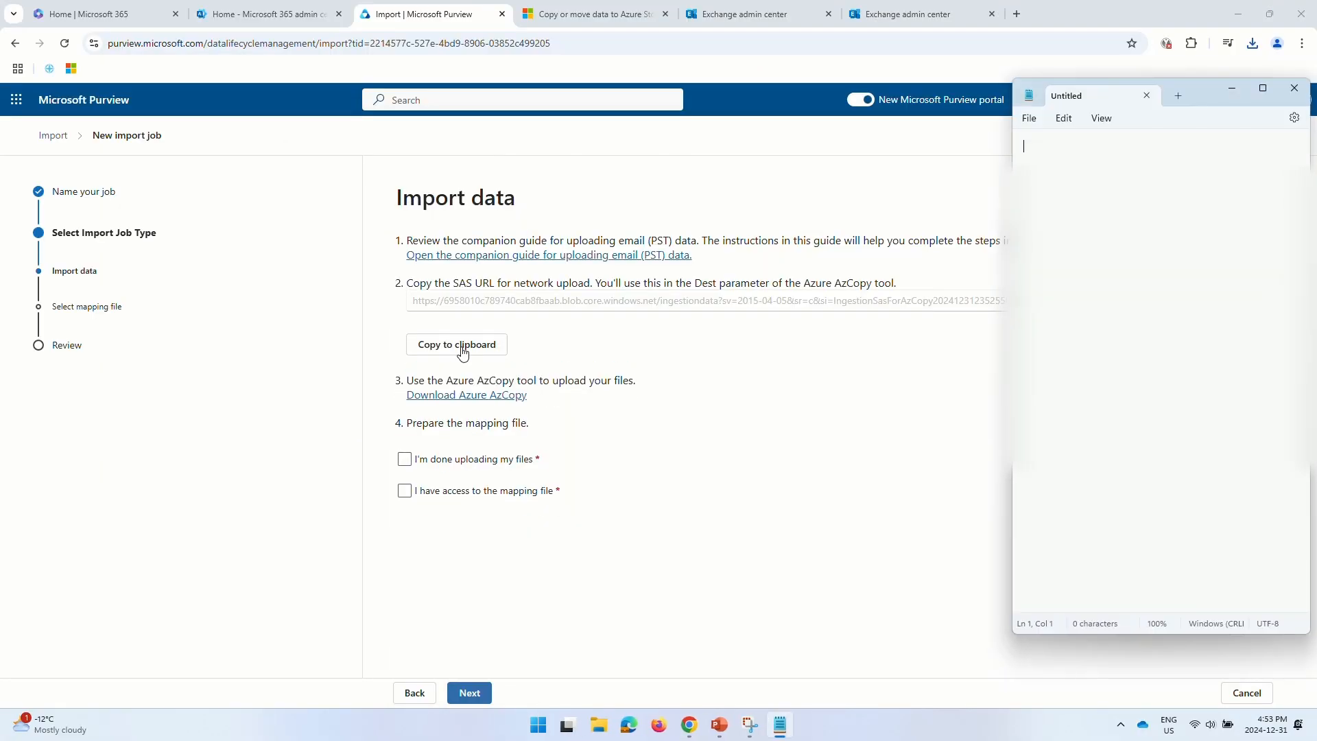
pyautogui.hotkey('ctrl', 'v')
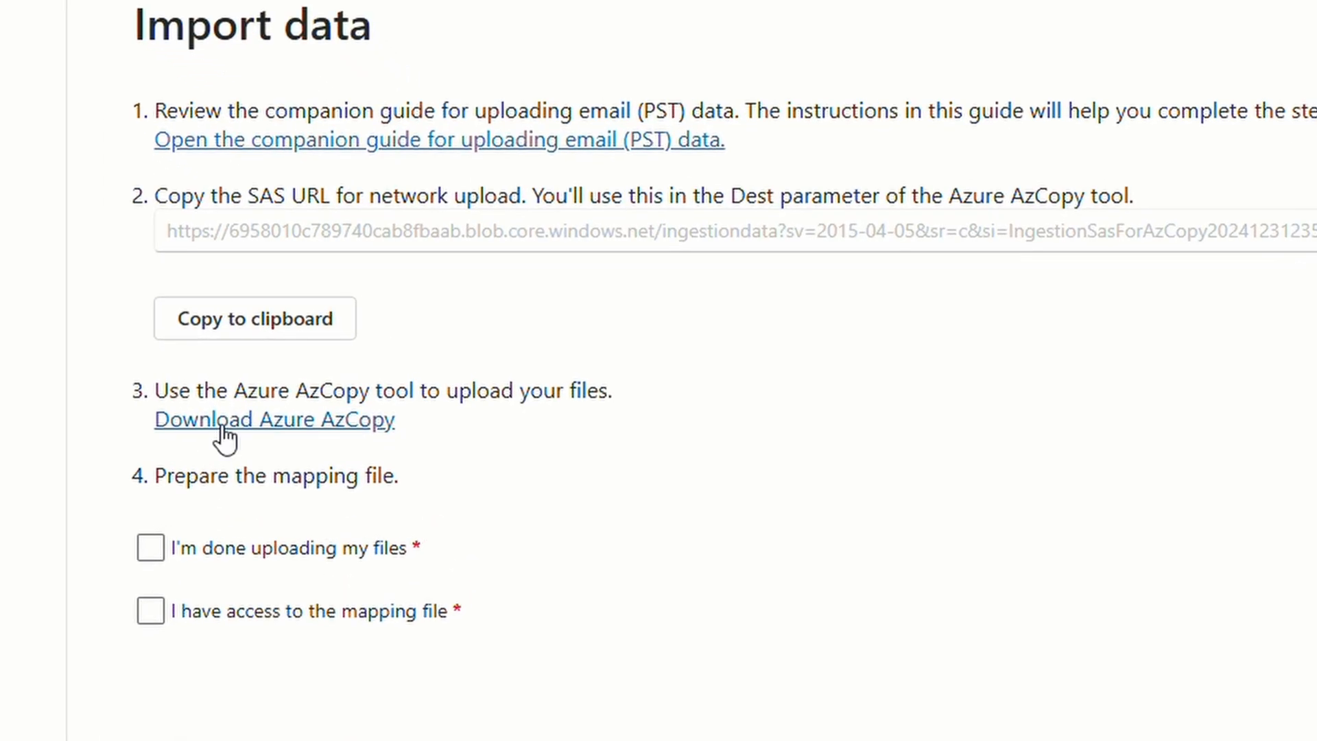
# - Download the Windows 64-bit AzCopy zip (azcopy_windows_amd64_10.27.1) and show it in Downloads
pyautogui.click(224, 428)
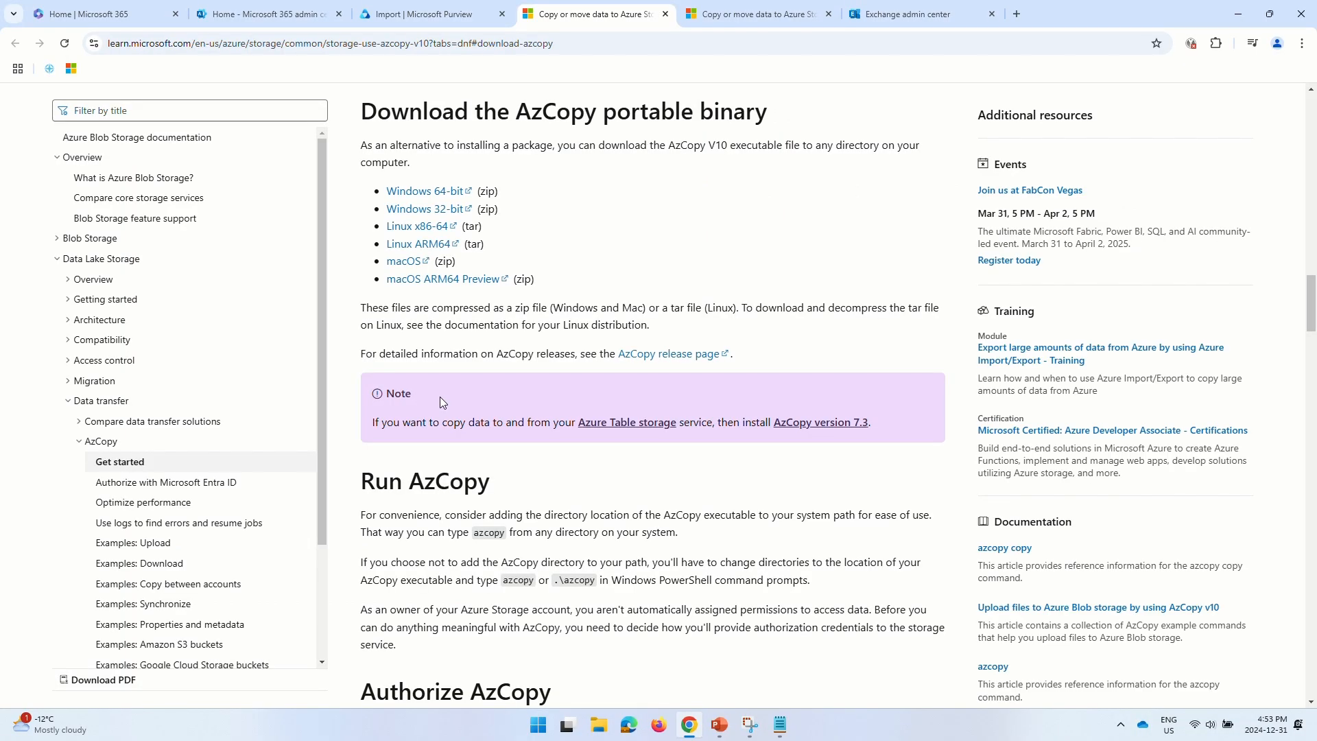
pyautogui.click(436, 195)
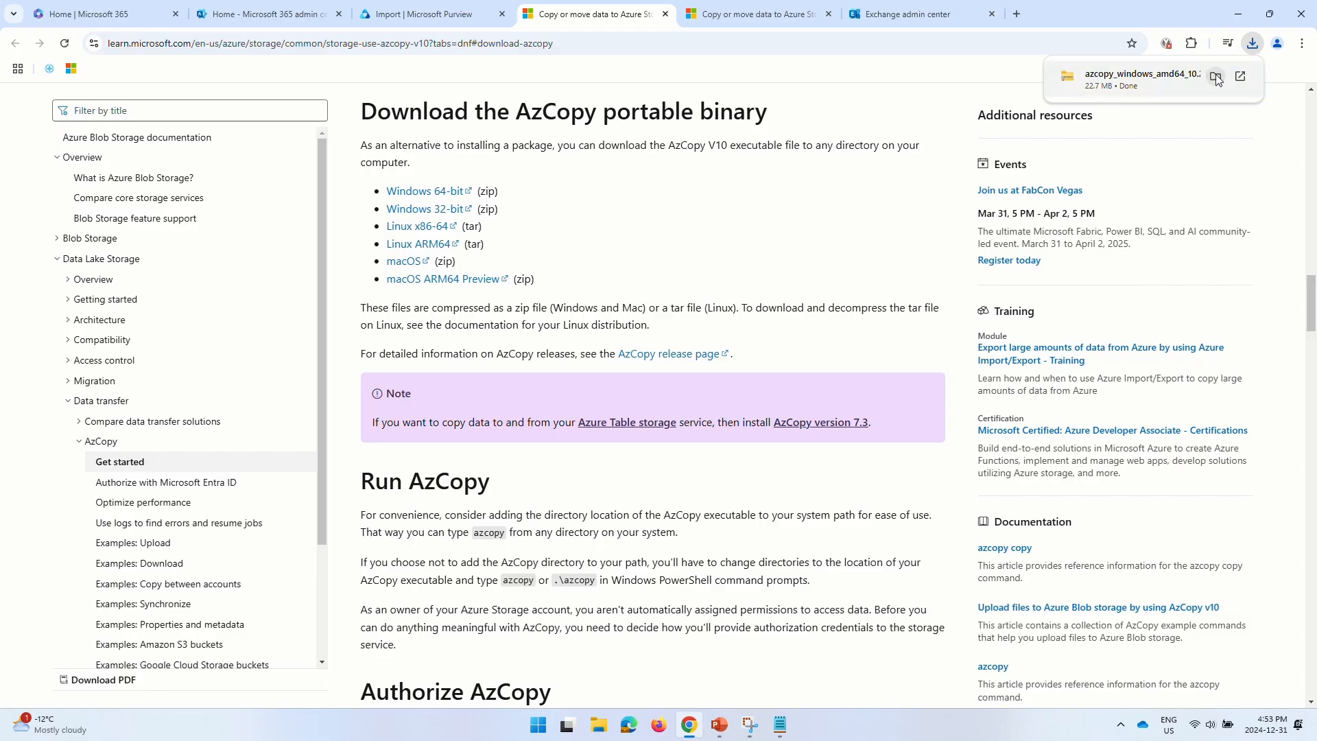
pyautogui.click(1216, 77)
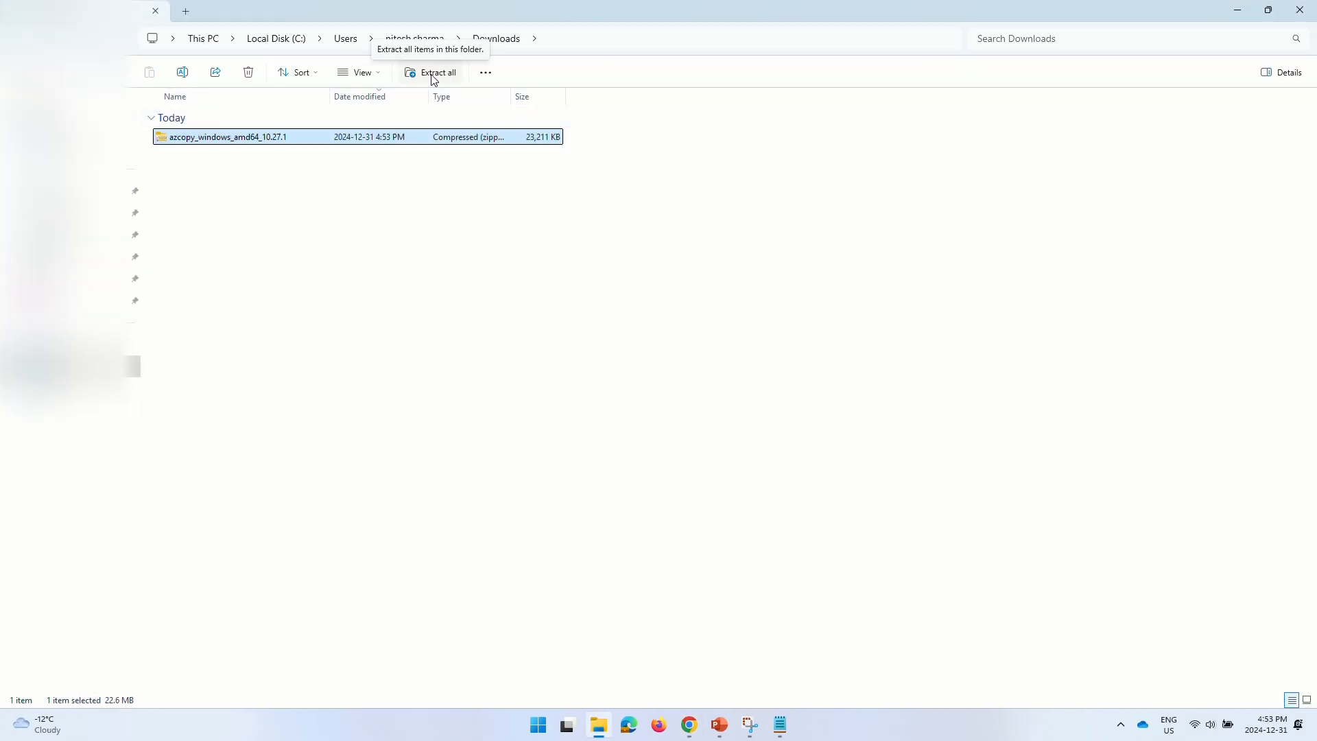
# - Extract the AzCopy zip and open azcopy_windows_amd64_10.27.1 to locate the azcopy application
pyautogui.click(433, 73)
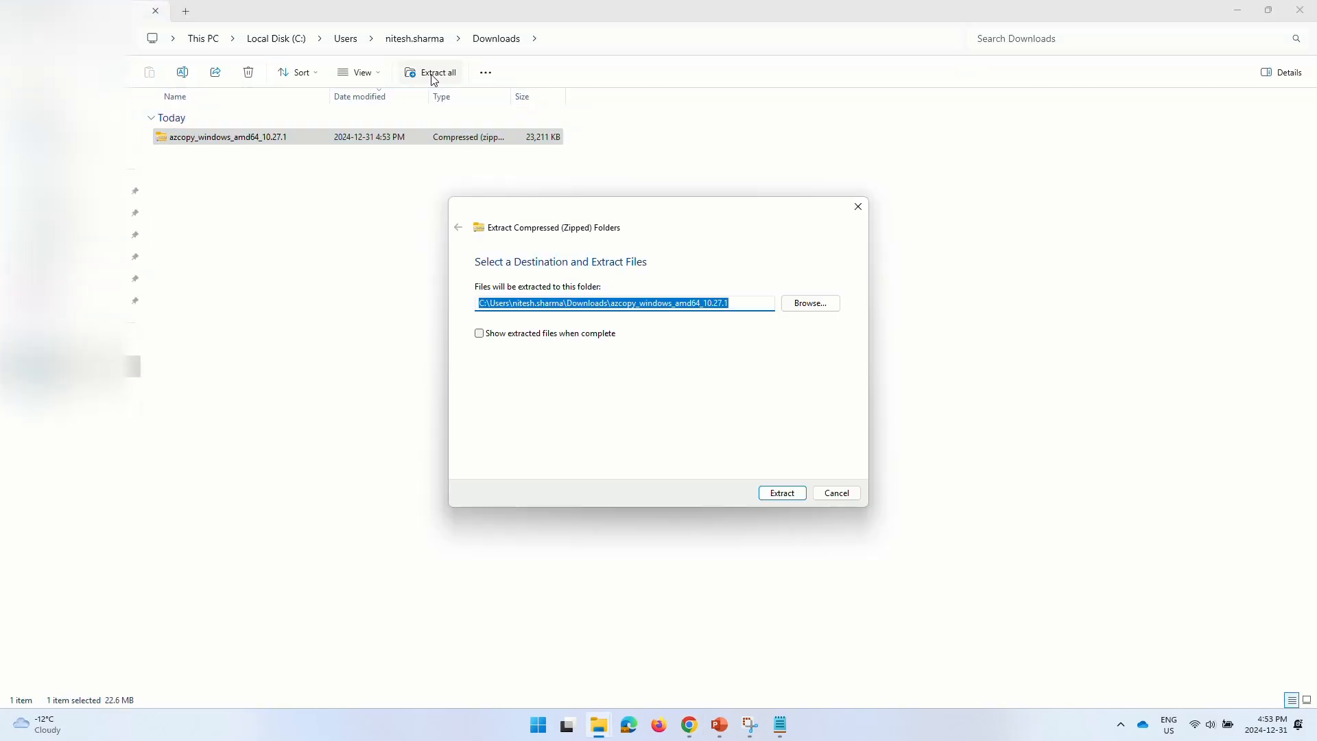
pyautogui.click(792, 494)
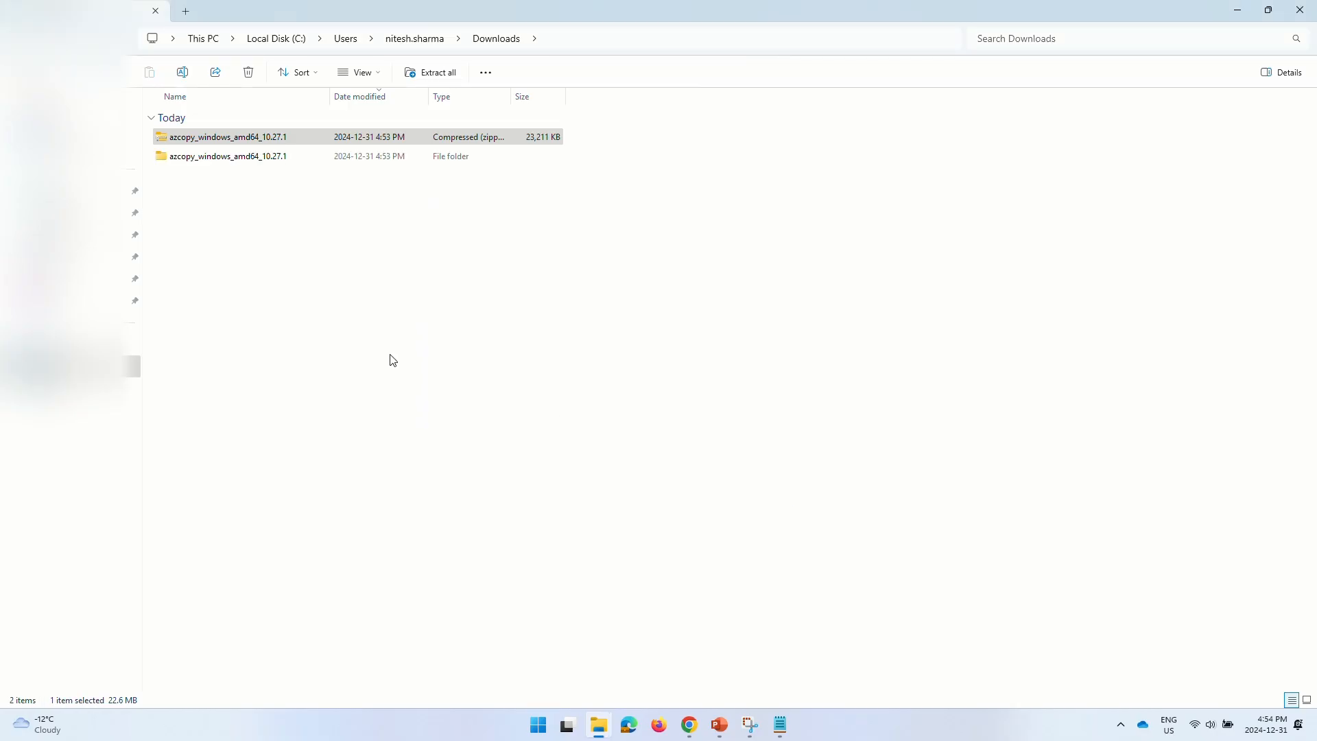
pyautogui.doubleClick(245, 169)
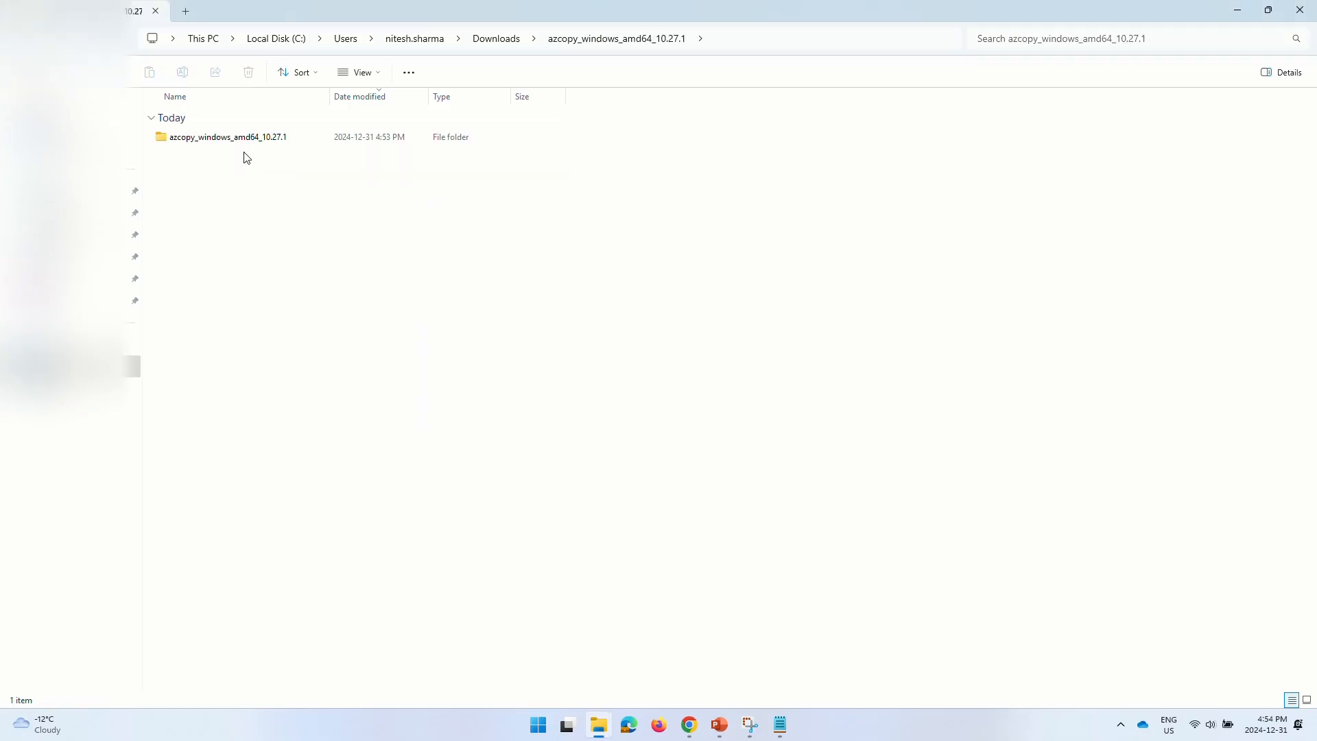
pyautogui.click(258, 139)
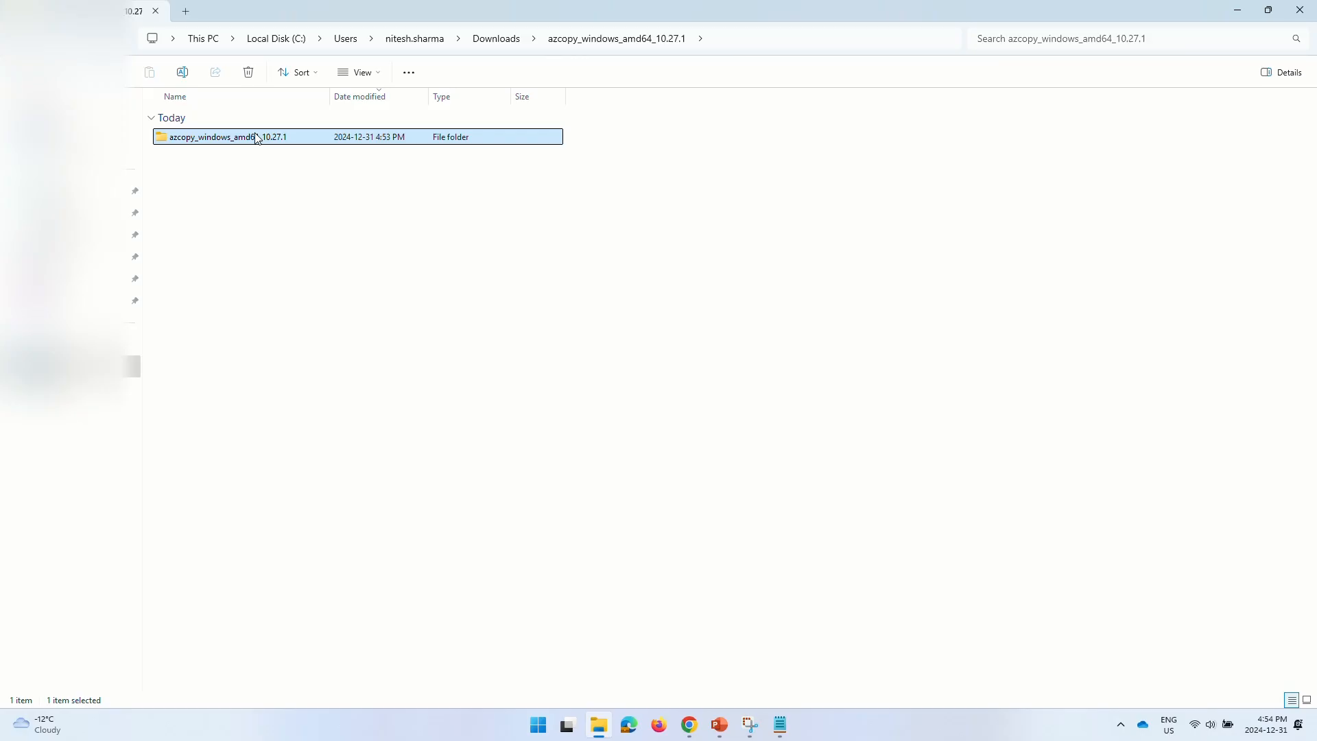
pyautogui.doubleClick(258, 139)
pyautogui.click(237, 143)
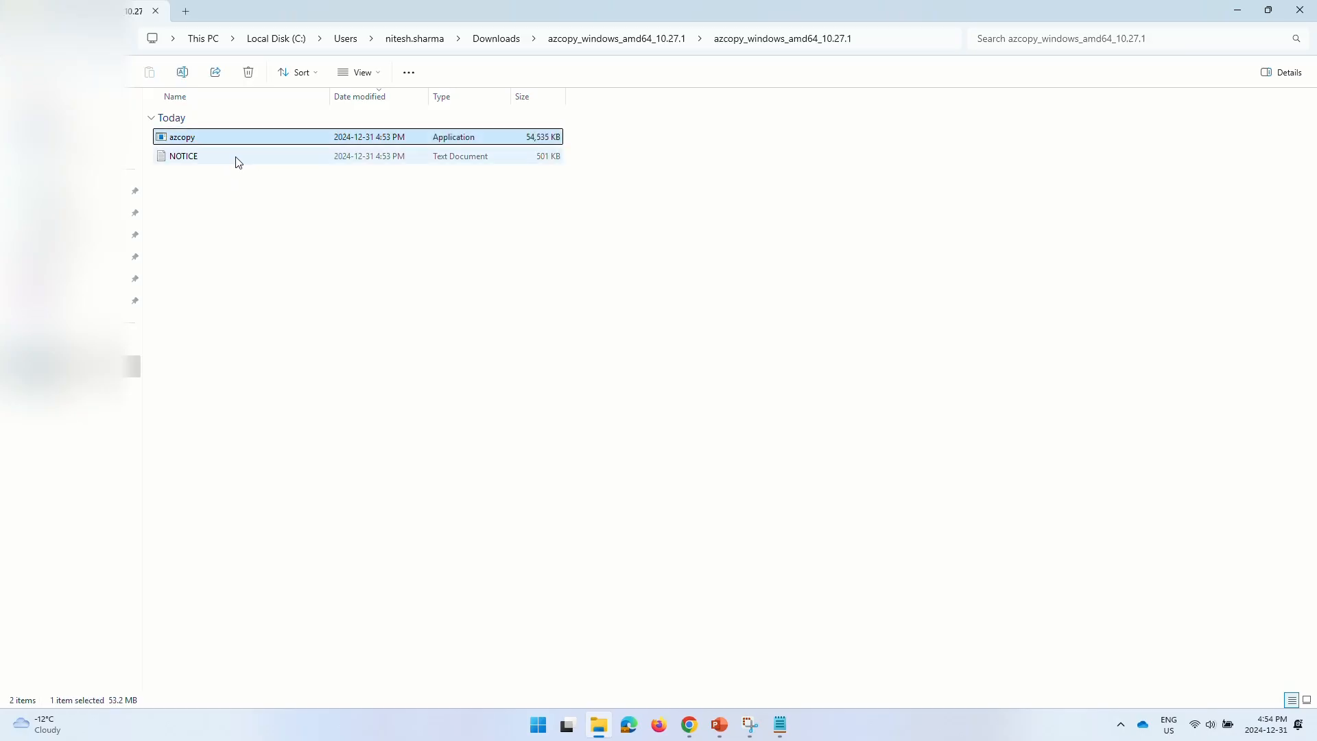
pyautogui.click(254, 262)
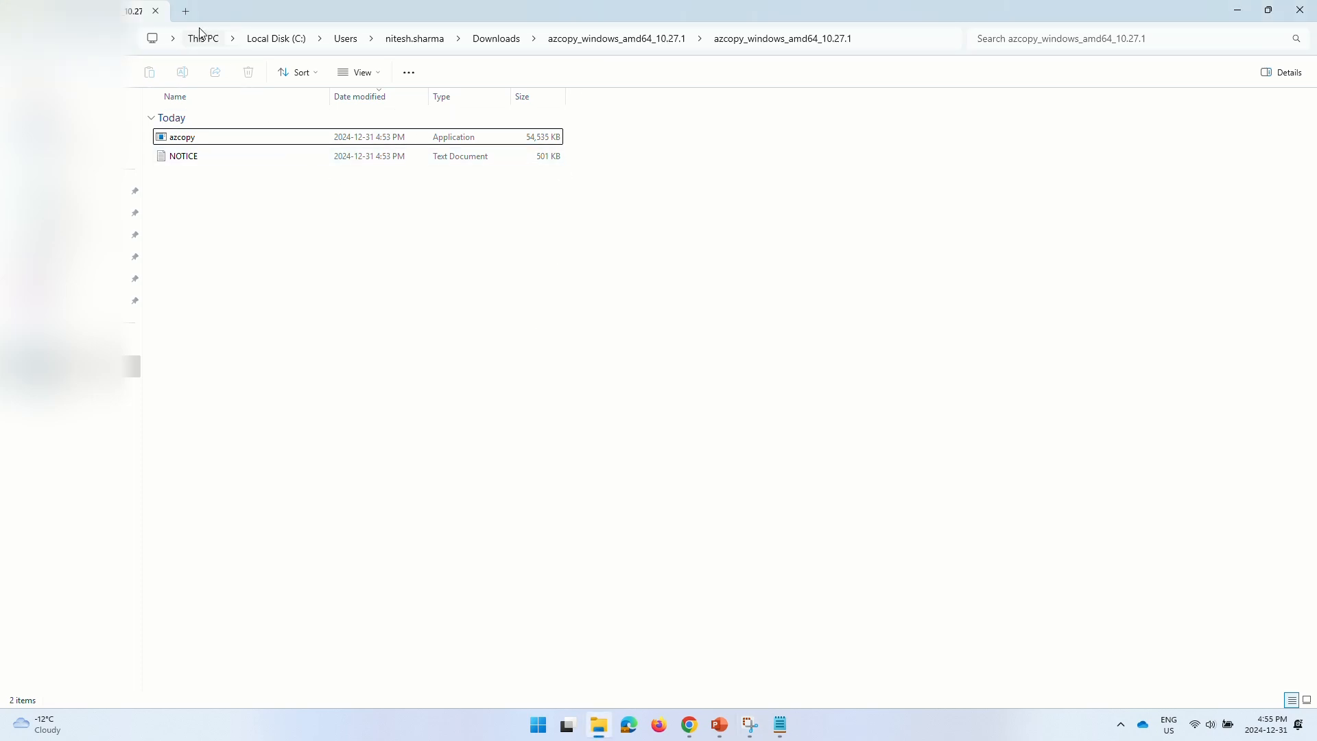
# - In a new Explorer tab, go to C:\temp\PST to view the backup PST file
pyautogui.click(185, 11)
pyautogui.click(300, 38)
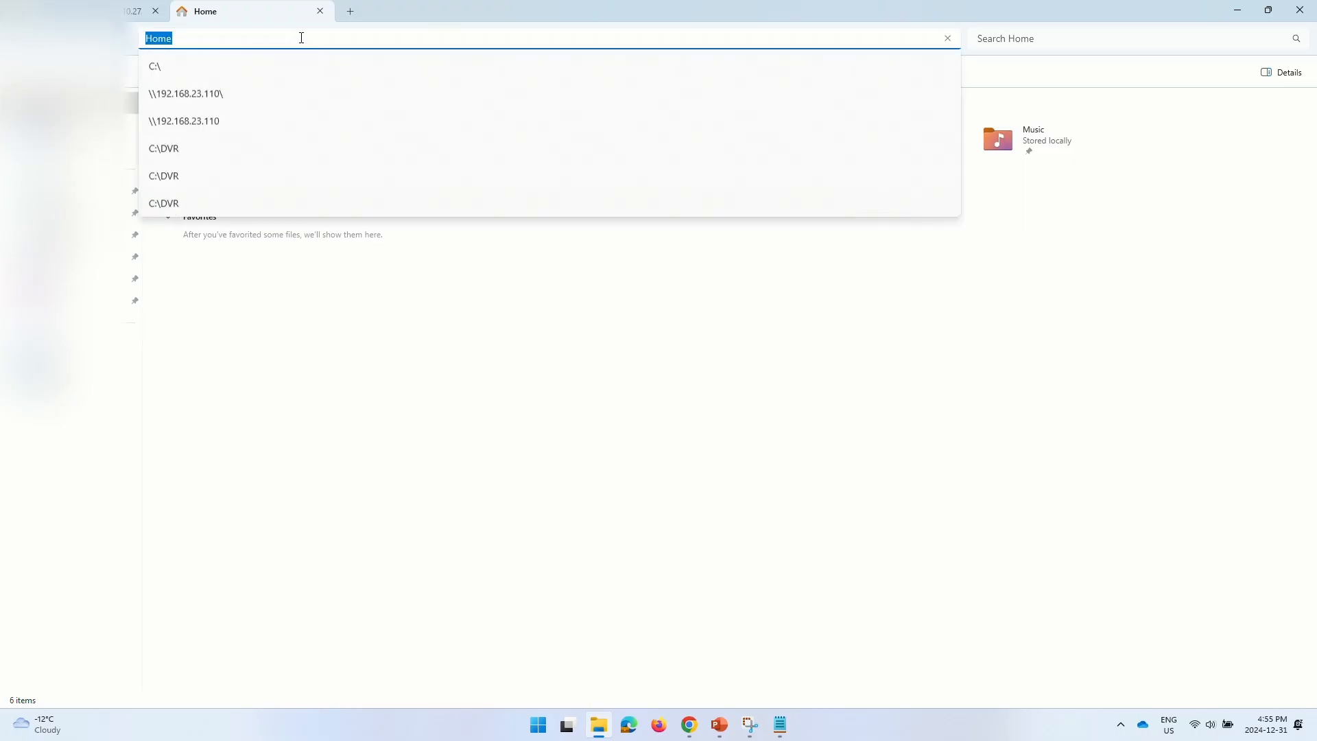
pyautogui.write('c:\temp')
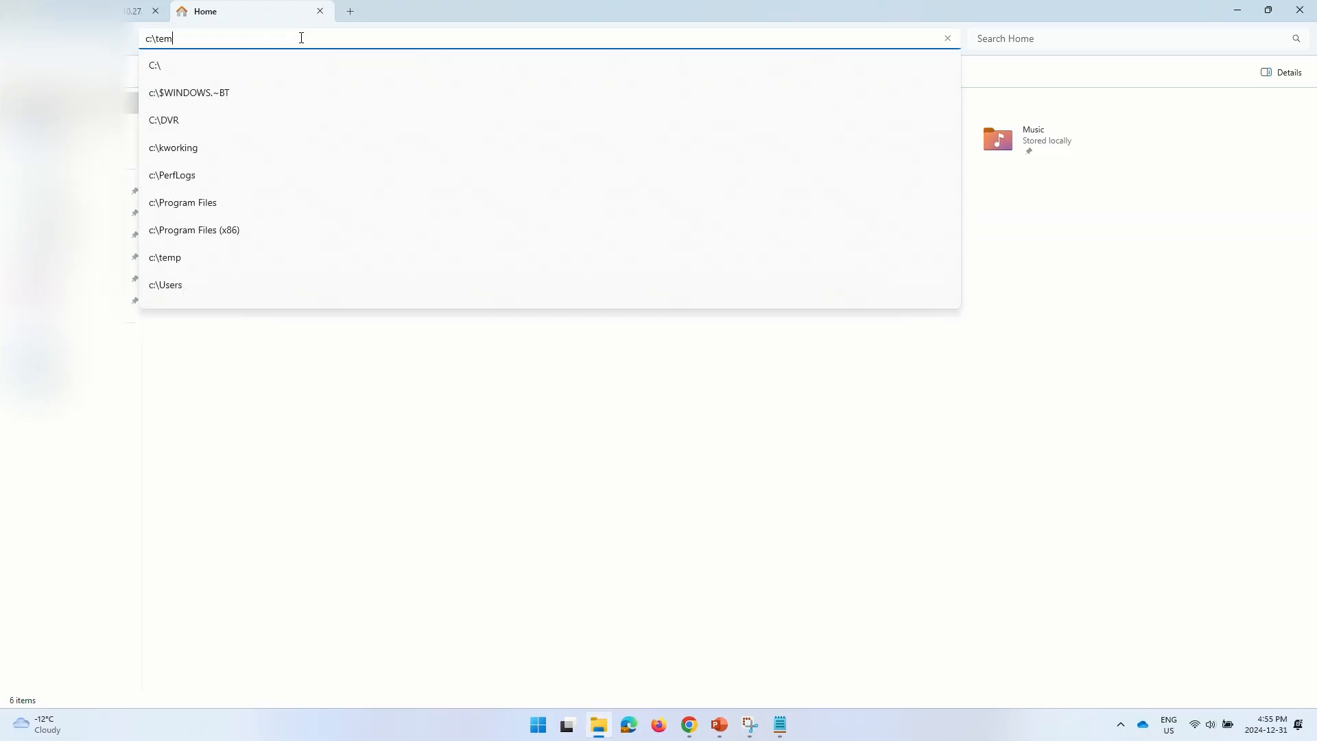
pyautogui.write('\\p')
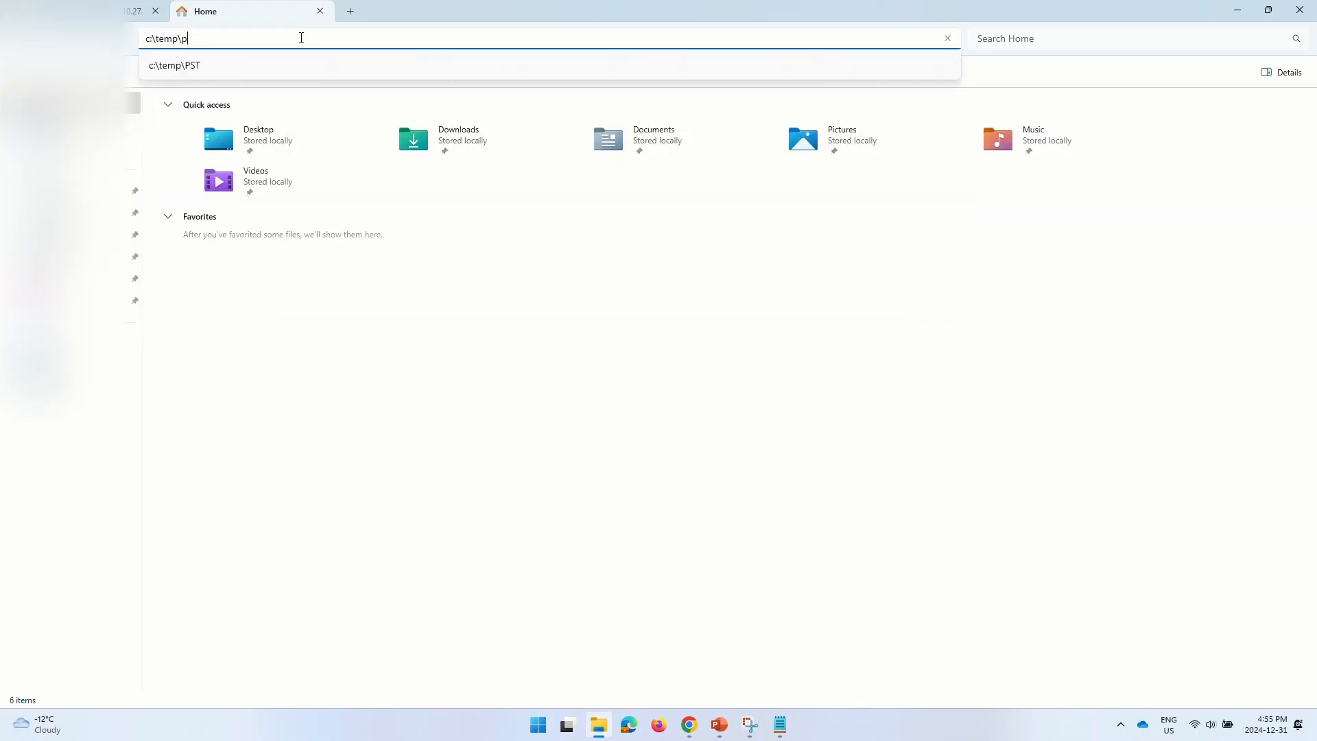
pyautogui.press('Return')
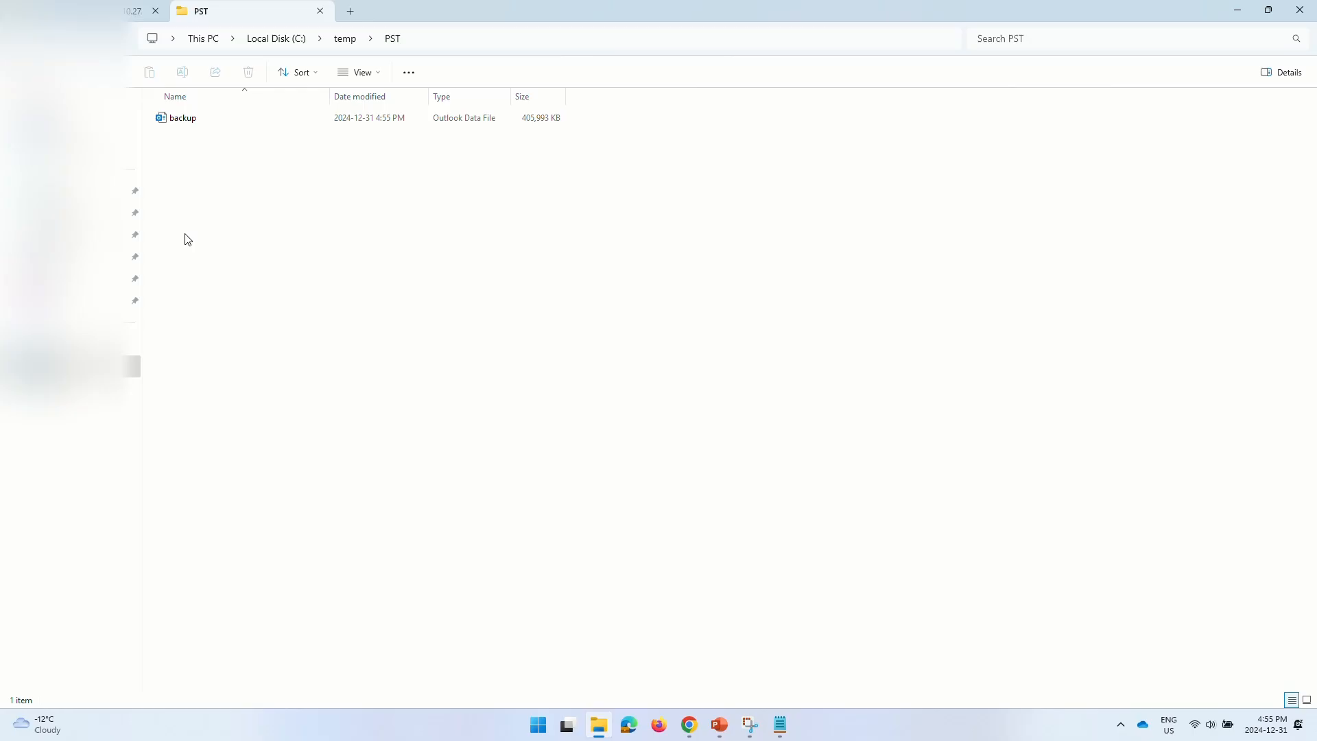
pyautogui.click(200, 122)
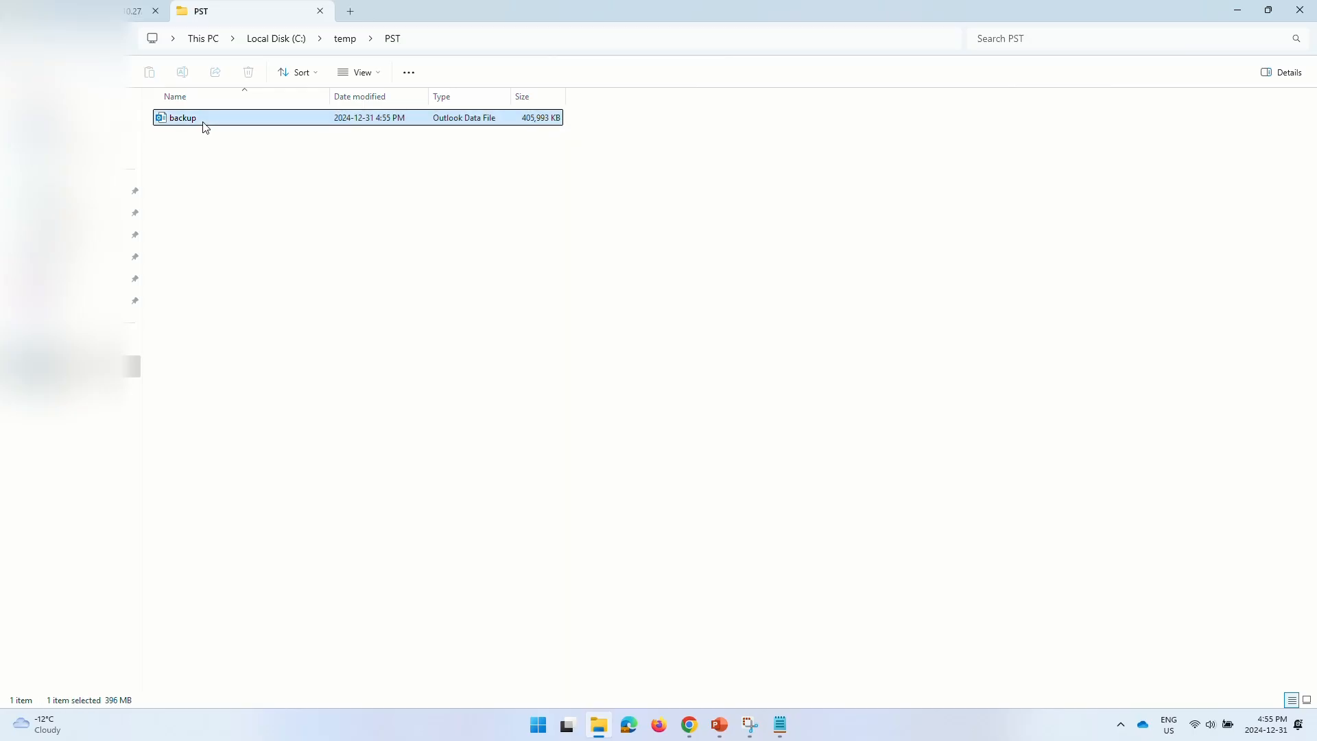
pyautogui.click(323, 272)
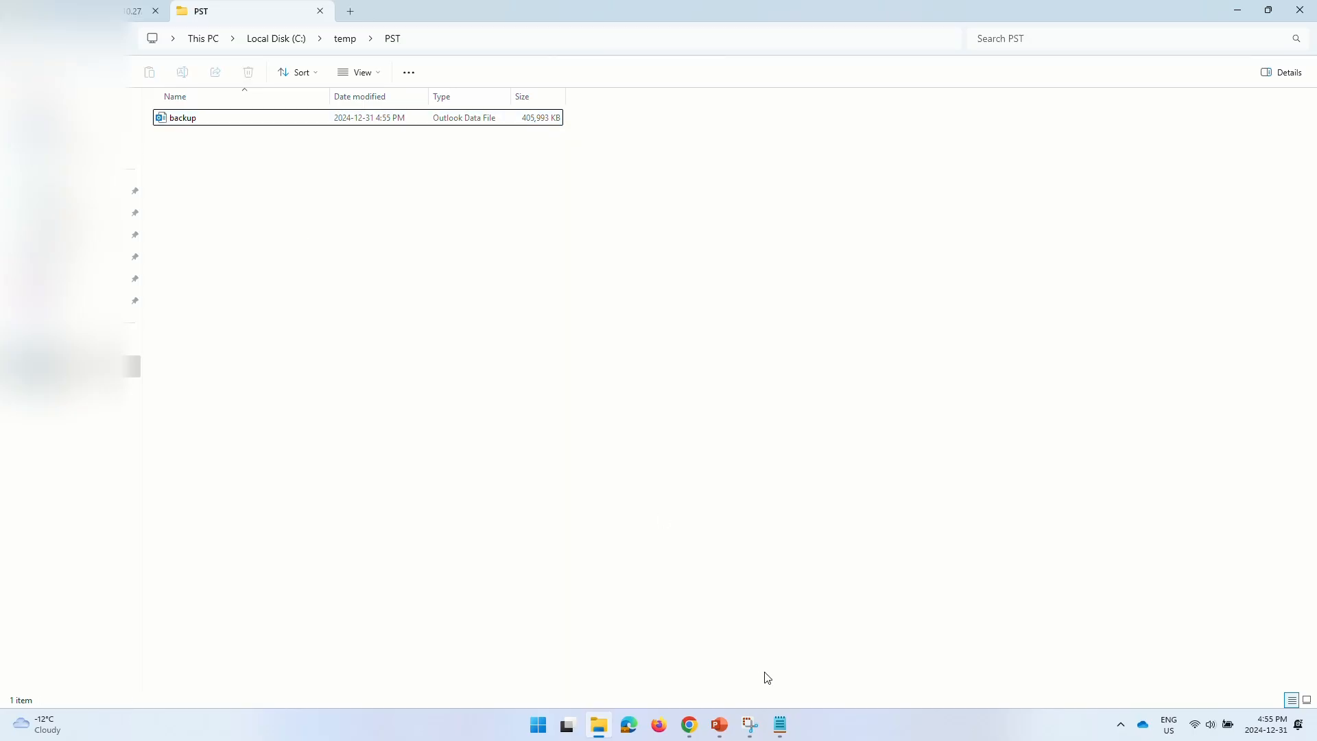
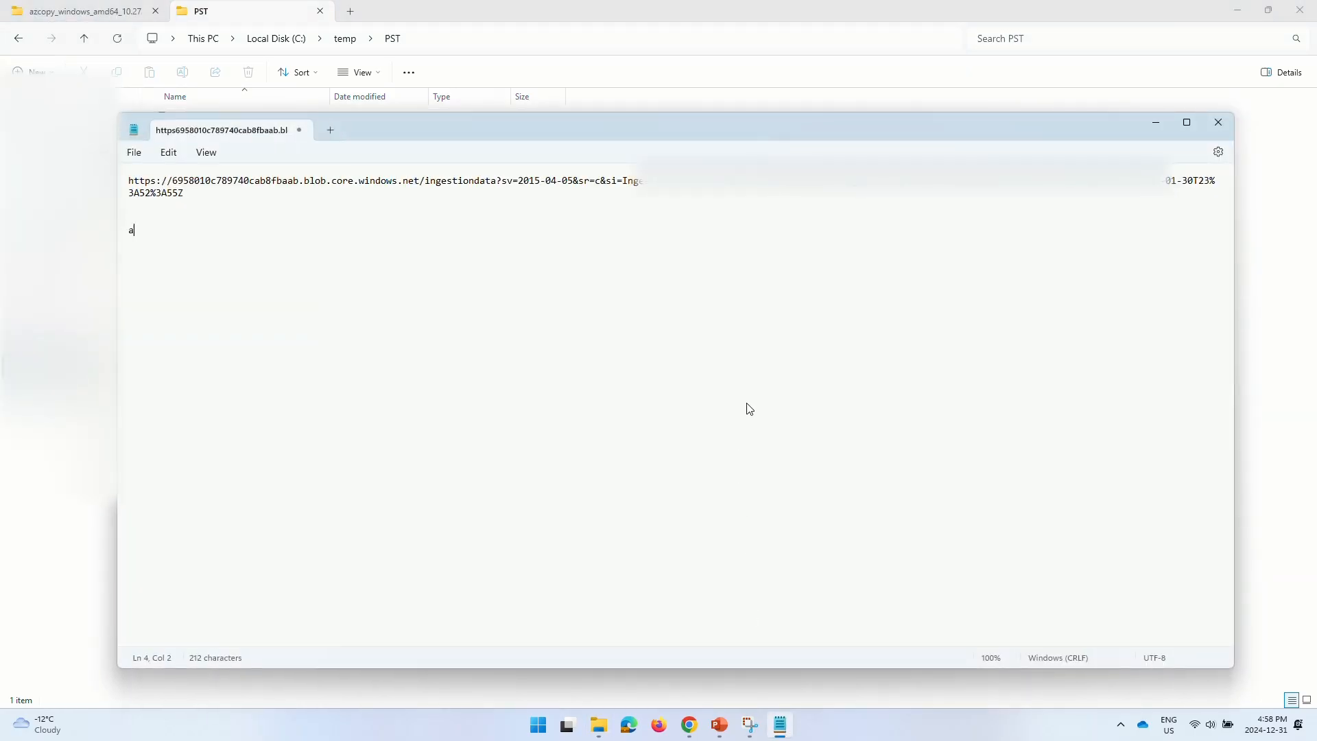
# - Write the template line azcopy.exe copy "Source" "Destination", then begin a second azcopy.exe copy command with source "C:\temp\PST
pyautogui.write('zcopy.exe copy "Source" "Des')
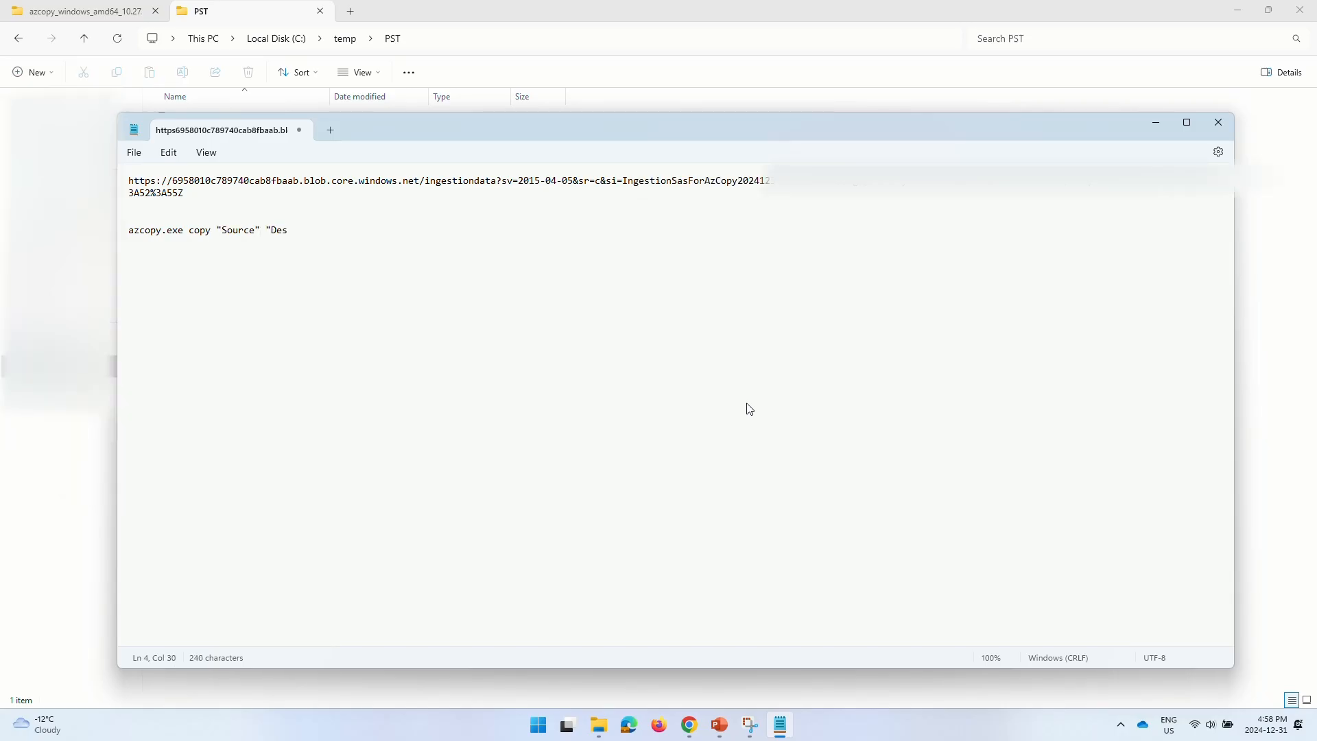
pyautogui.write('tination"')
pyautogui.press('Return')
pyautogui.press('Return')
pyautogui.press('Return')
pyautogui.write('azcopy.exe copy "')
pyautogui.click(487, 35)
pyautogui.hotkey('ctrl', 'c')
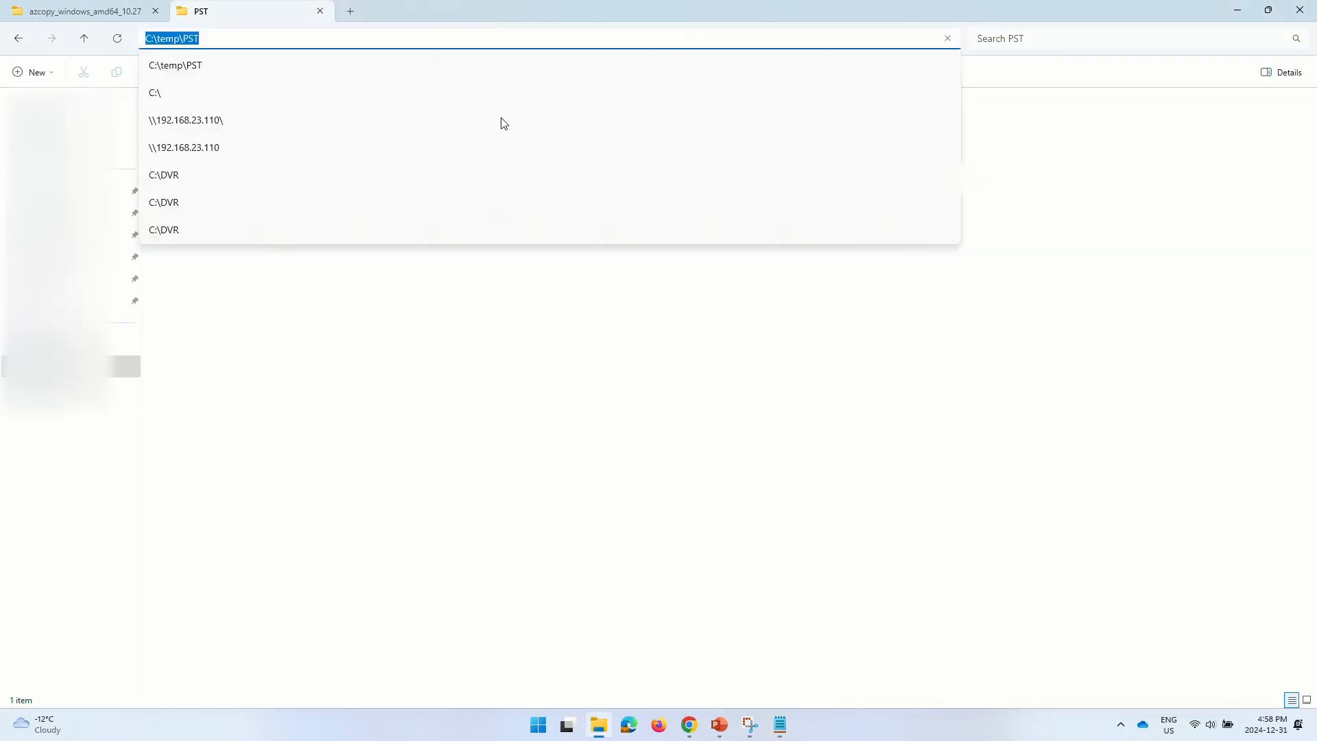
pyautogui.click(519, 326)
pyautogui.click(780, 724)
pyautogui.hotkey('ctrl', 'v')
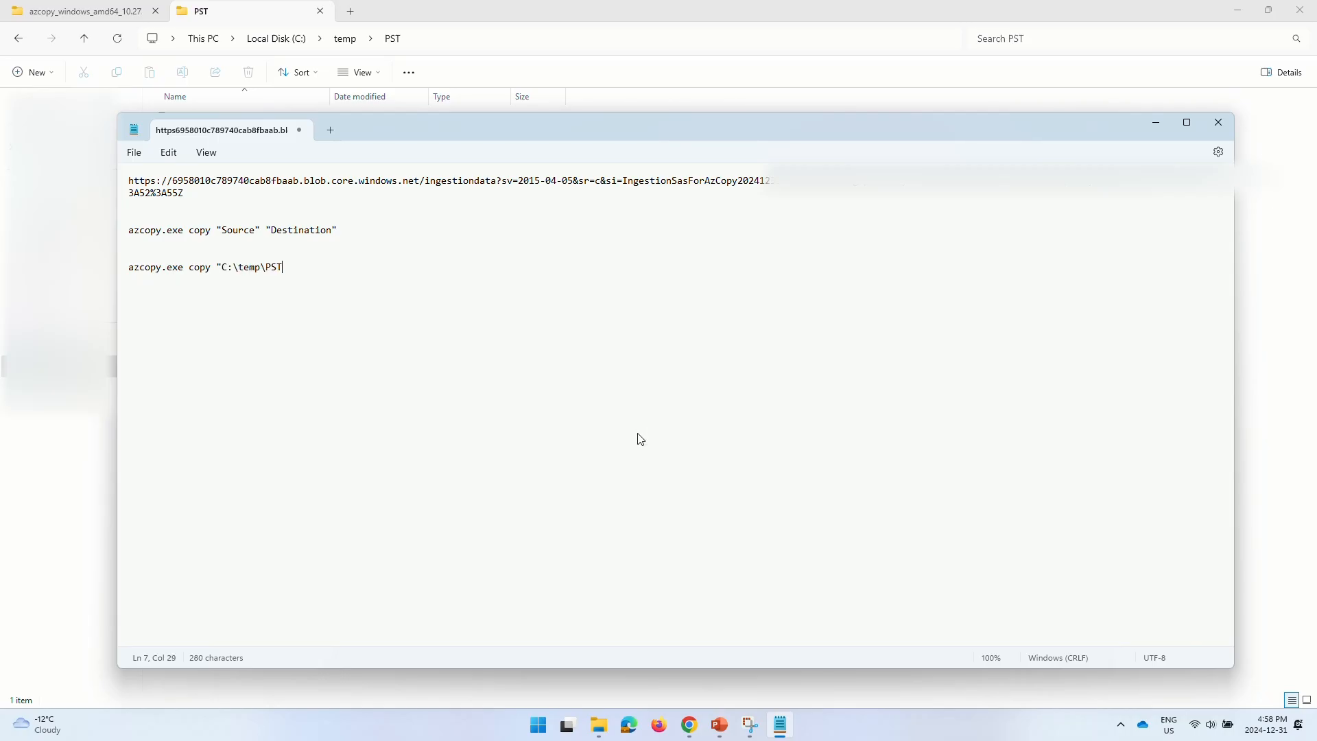
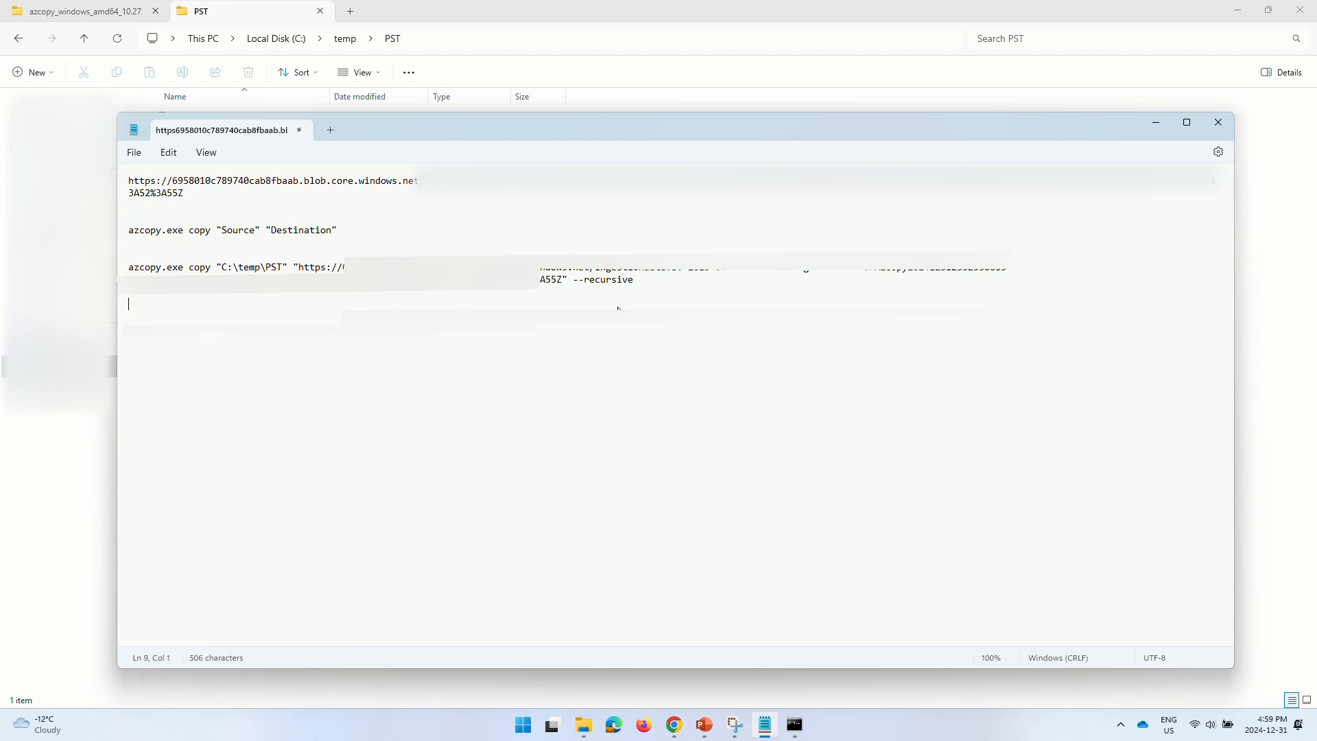
pyautogui.press('Return')
# - Add a blank line, then select the full azcopy command with the C:\temp\PST source and --recursive
pyautogui.moveTo(645, 284); pyautogui.dragTo(117, 272)
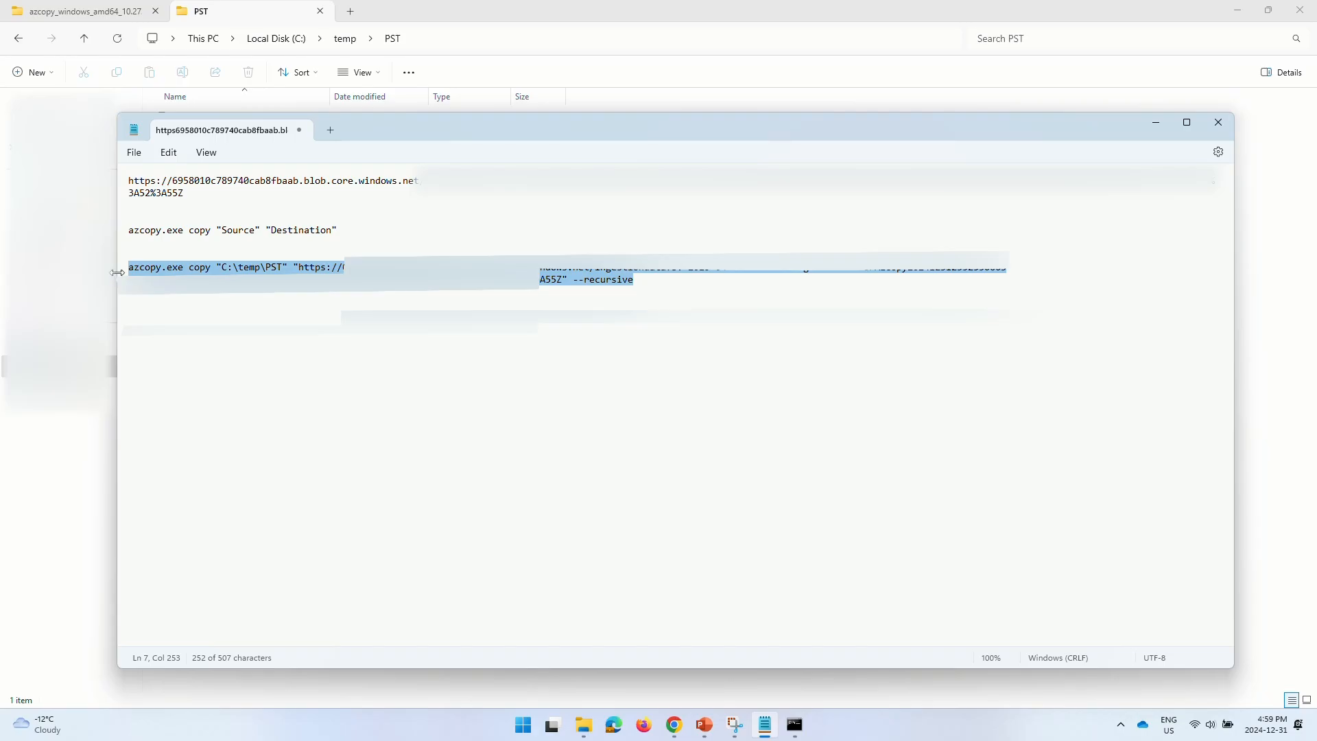
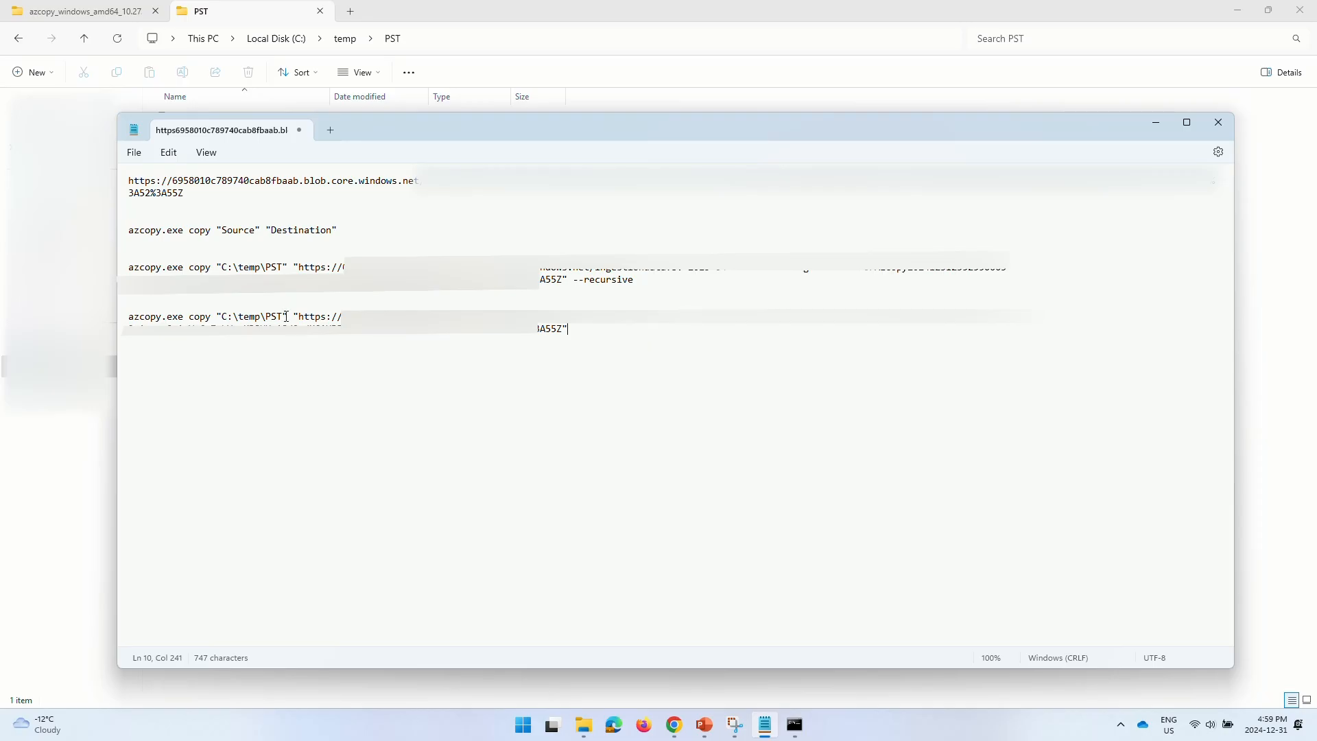
# - Append \* after C:\temp\PST in the second azcopy command's source path
pyautogui.click(287, 317)
pyautogui.write('\\*')
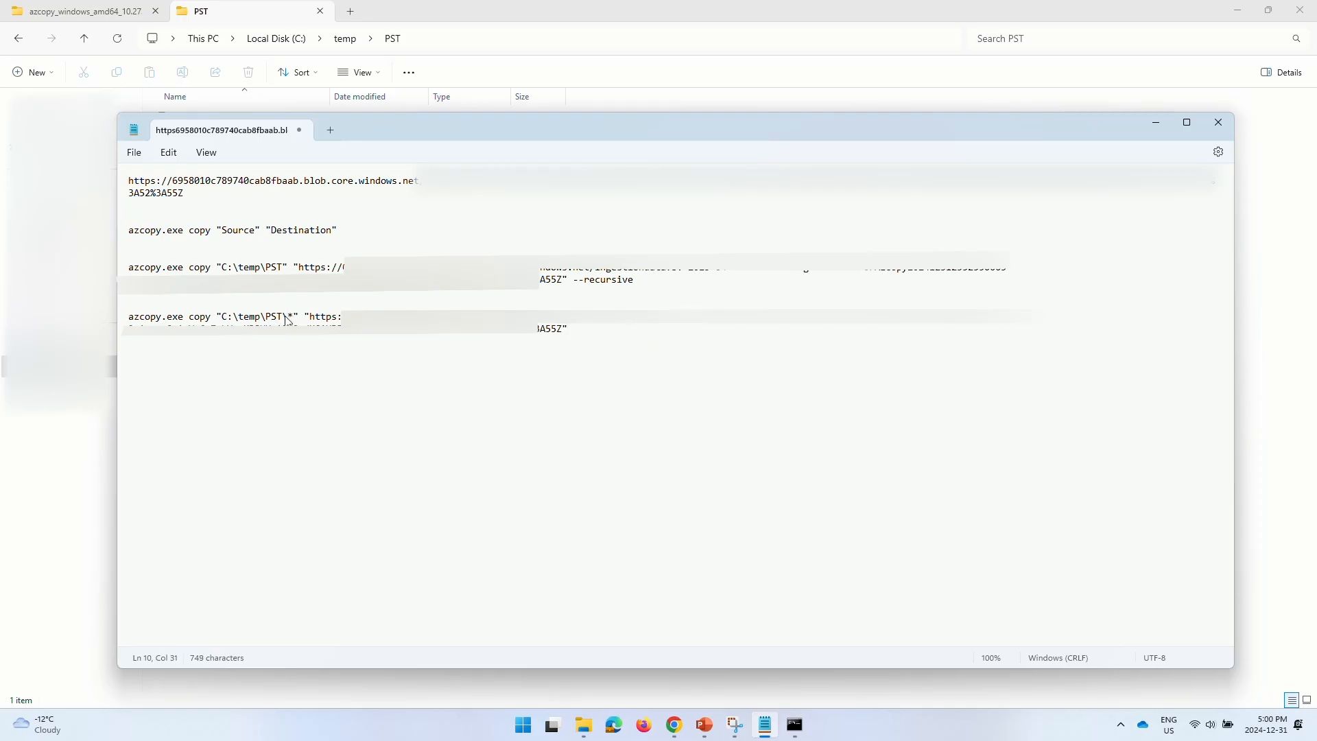
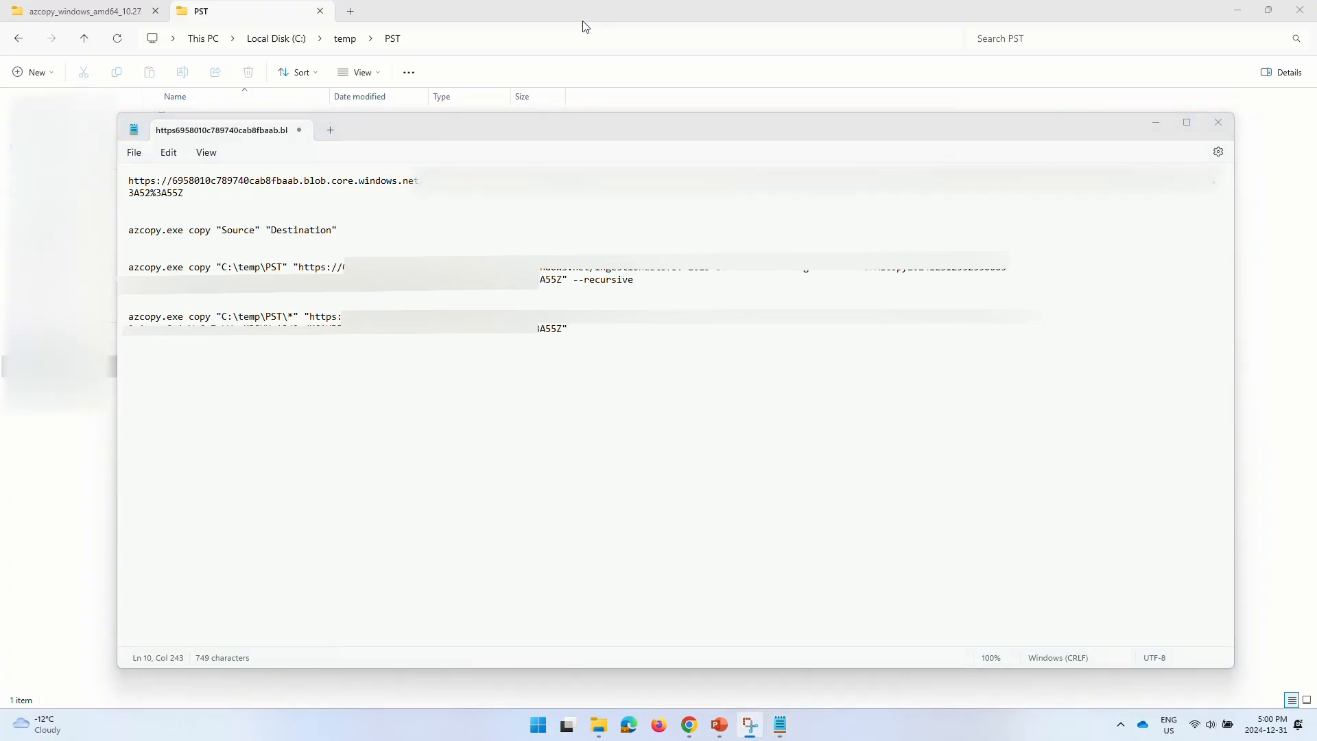
# - Launch Command Prompt as administrator from a 'cmd' search and reposition its window
pyautogui.press('super')
pyautogui.write('cmd')
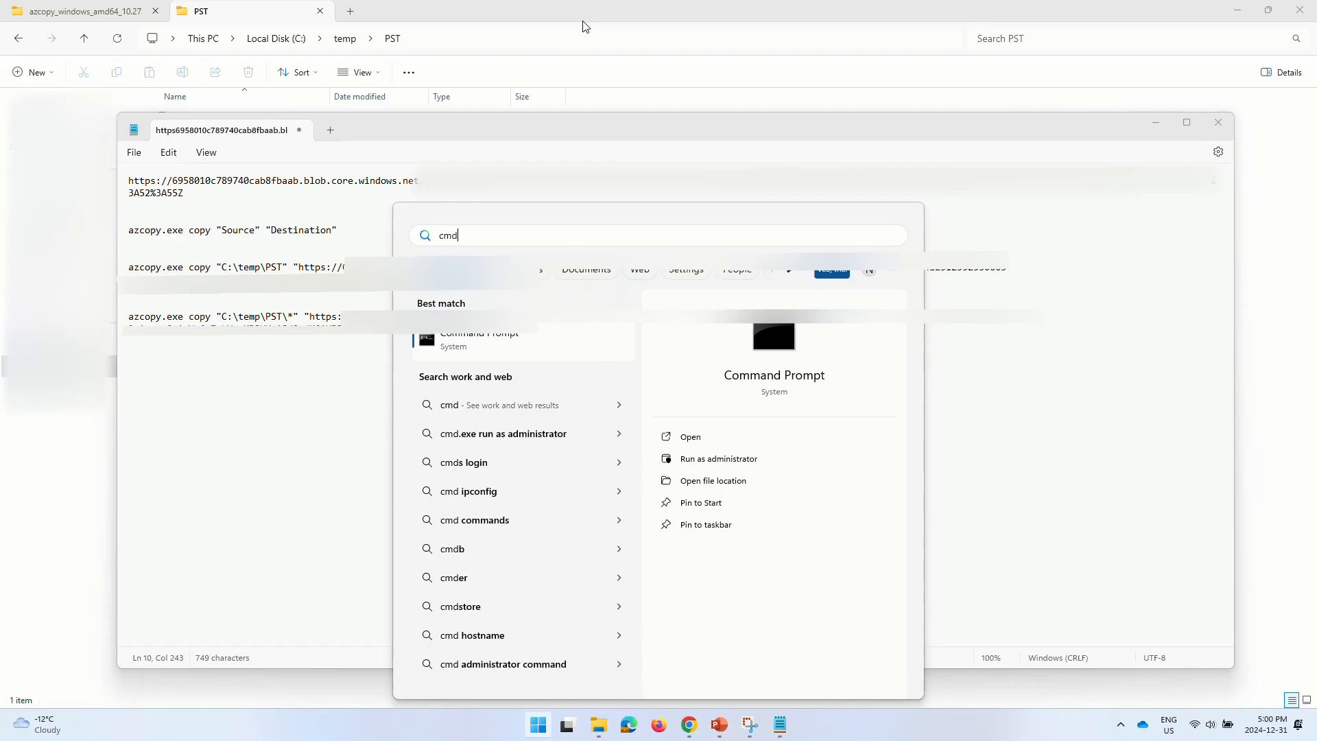
pyautogui.click(709, 460)
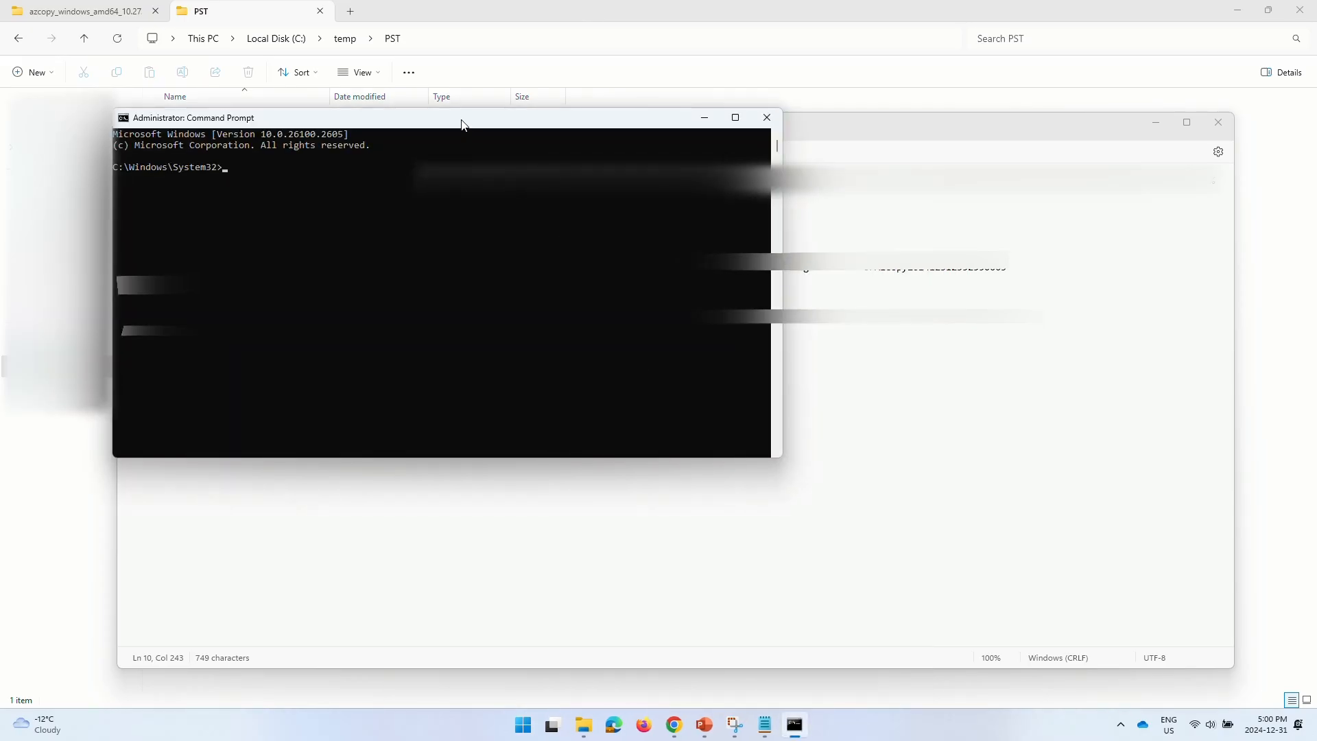
pyautogui.moveTo(462, 123); pyautogui.dragTo(663, 352)
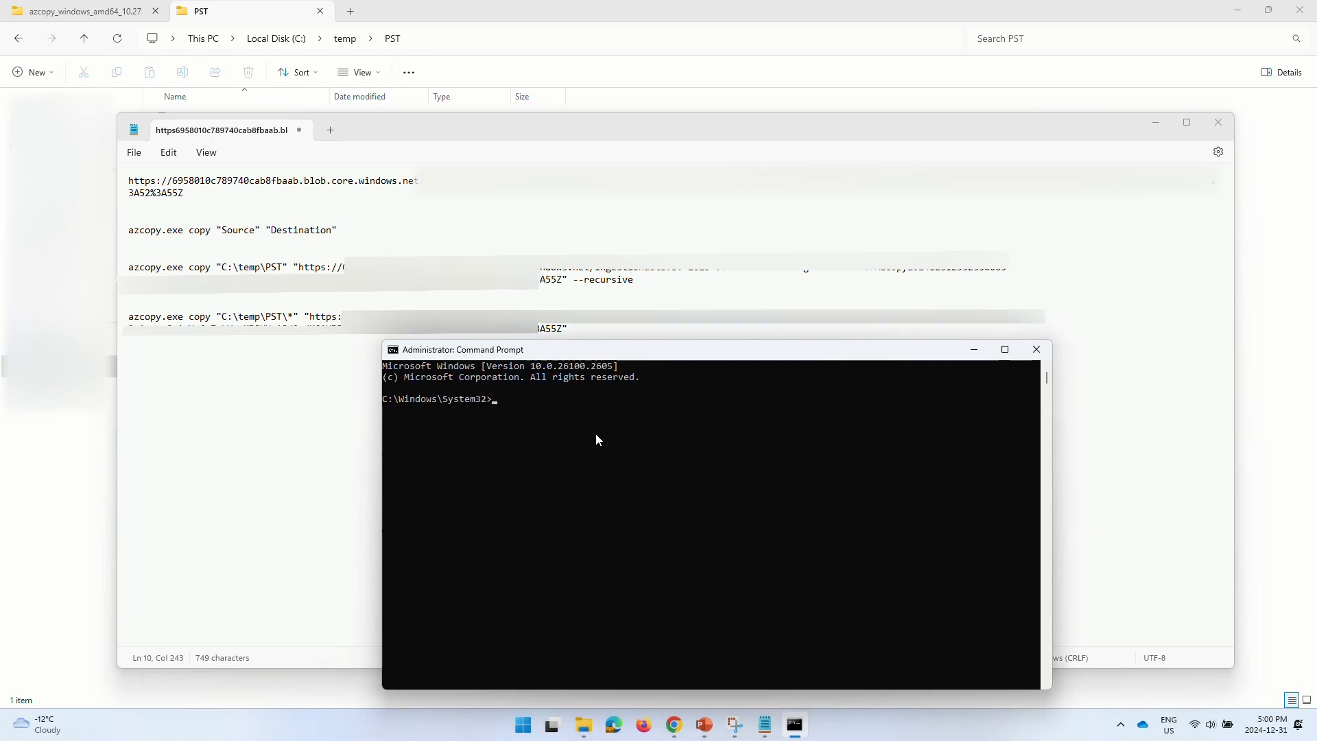
# - Copy the azcopy_windows_amd64_10.27.1 folder path from Explorer and cd into it
pyautogui.click(87, 16)
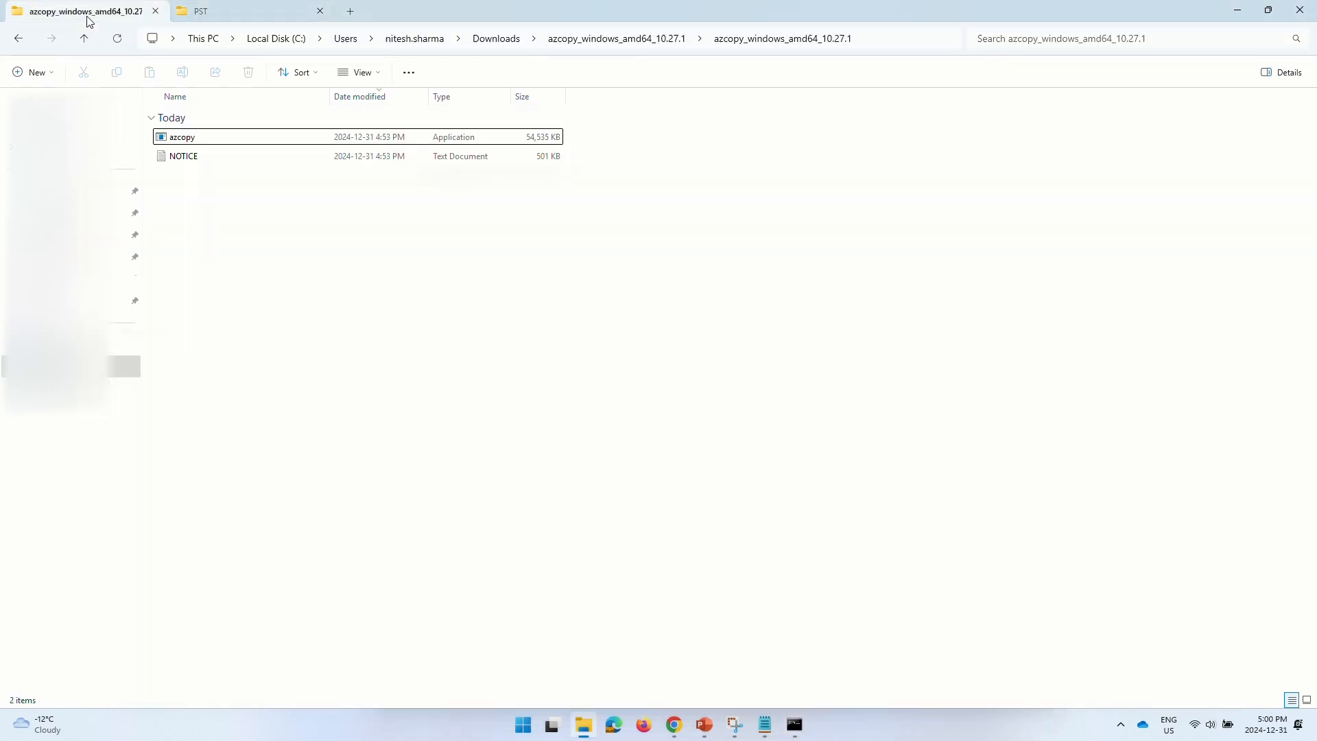
pyautogui.click(890, 37)
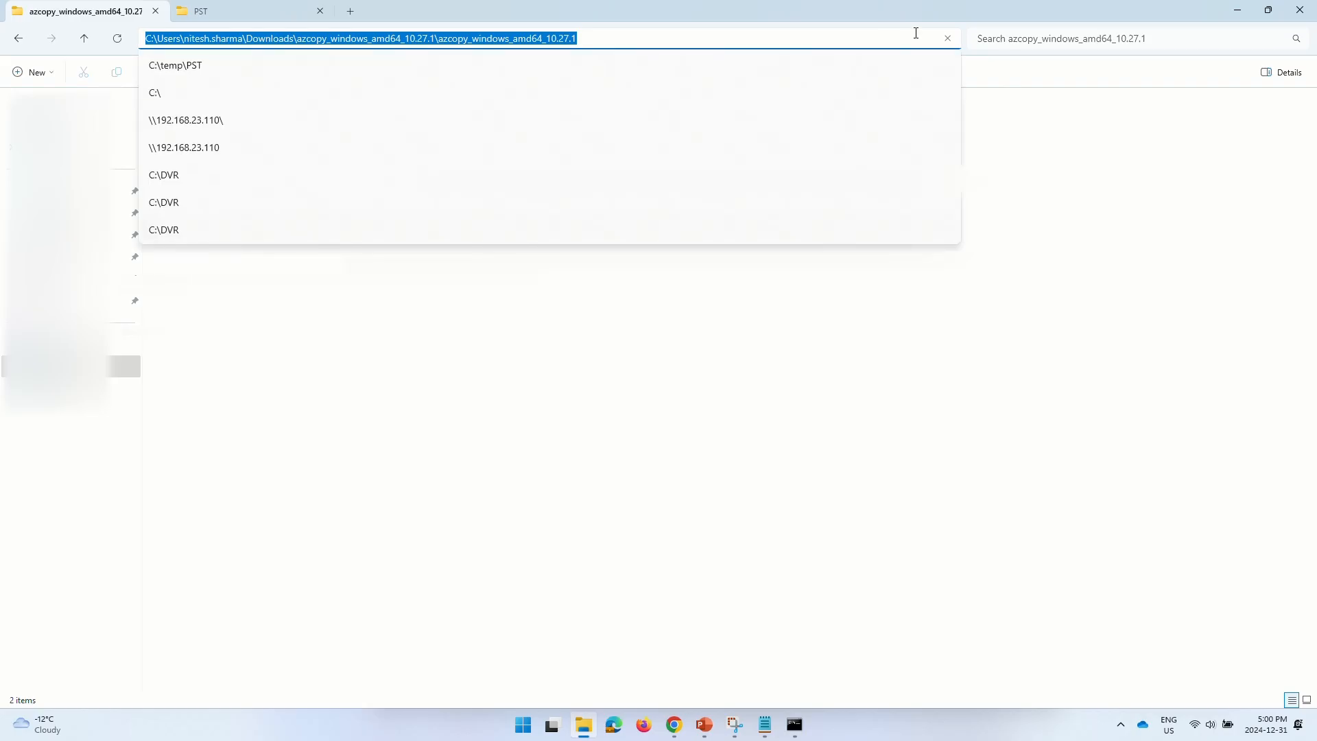
pyautogui.click(260, 15)
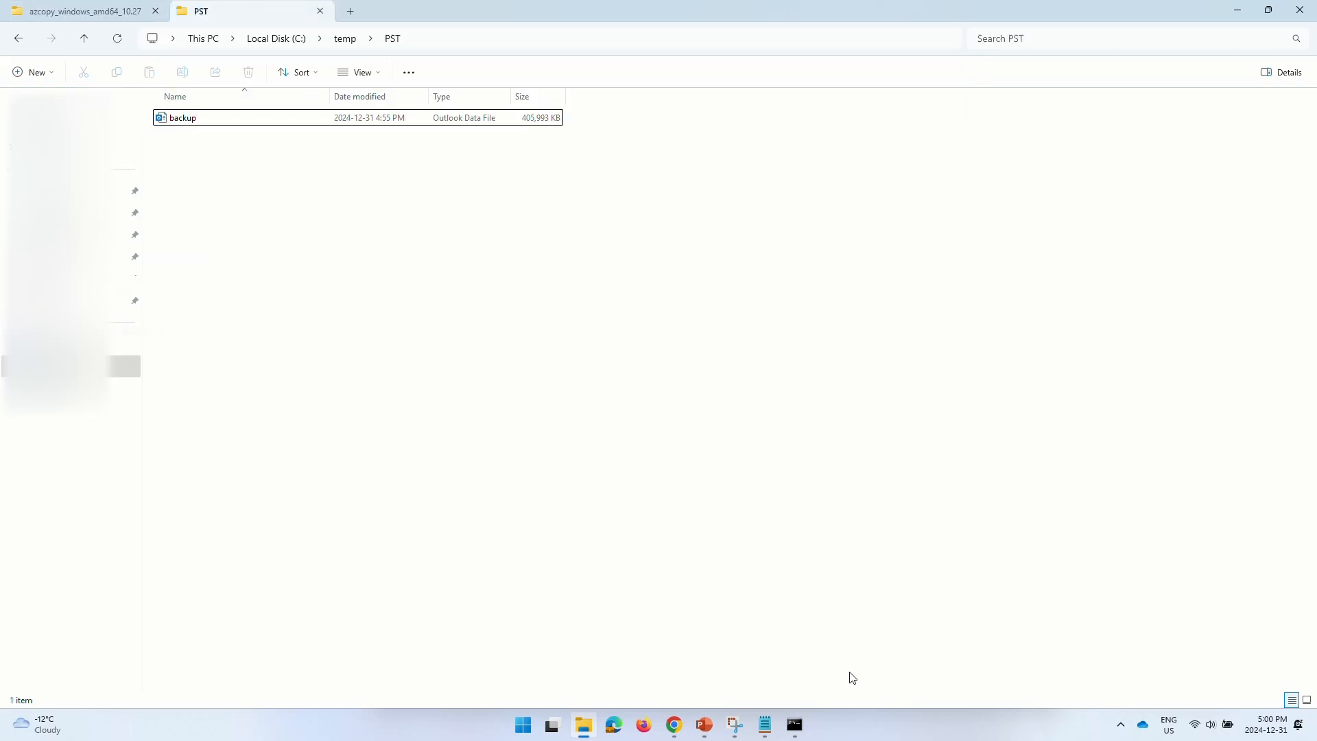
pyautogui.click(794, 724)
pyautogui.write('cd')
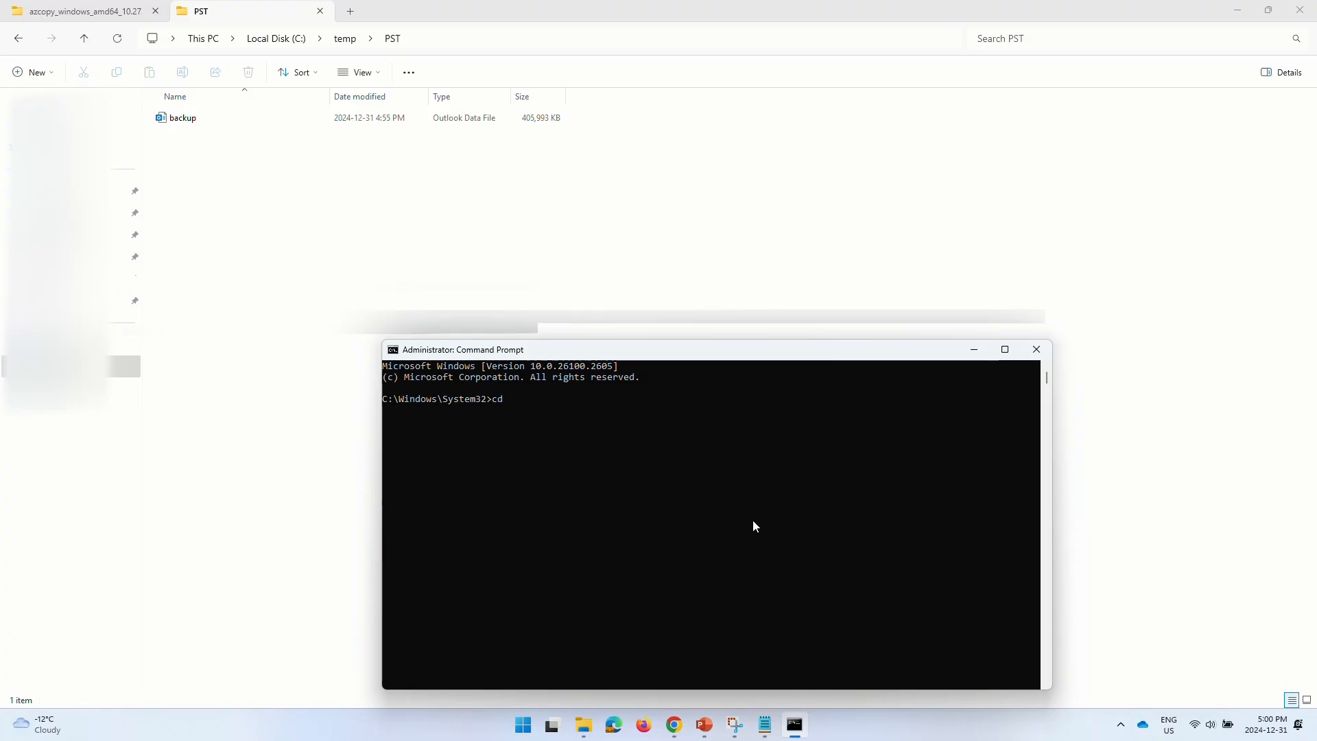
pyautogui.write('"C:\\Users\\nitesh.sharma\\Downloads\\azcopy_windows_amd64_10.27.1\\azcopy_windows_amd64_10.27.1"')
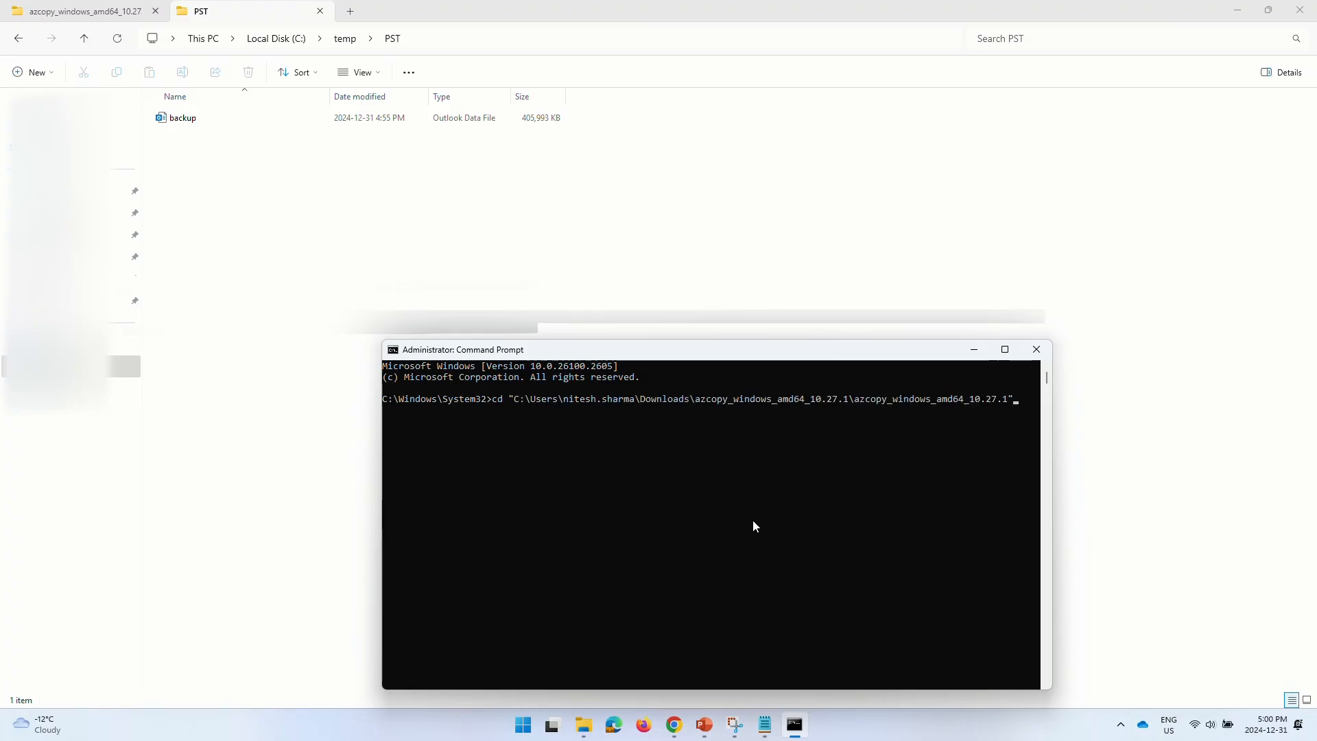
pyautogui.press('Return')
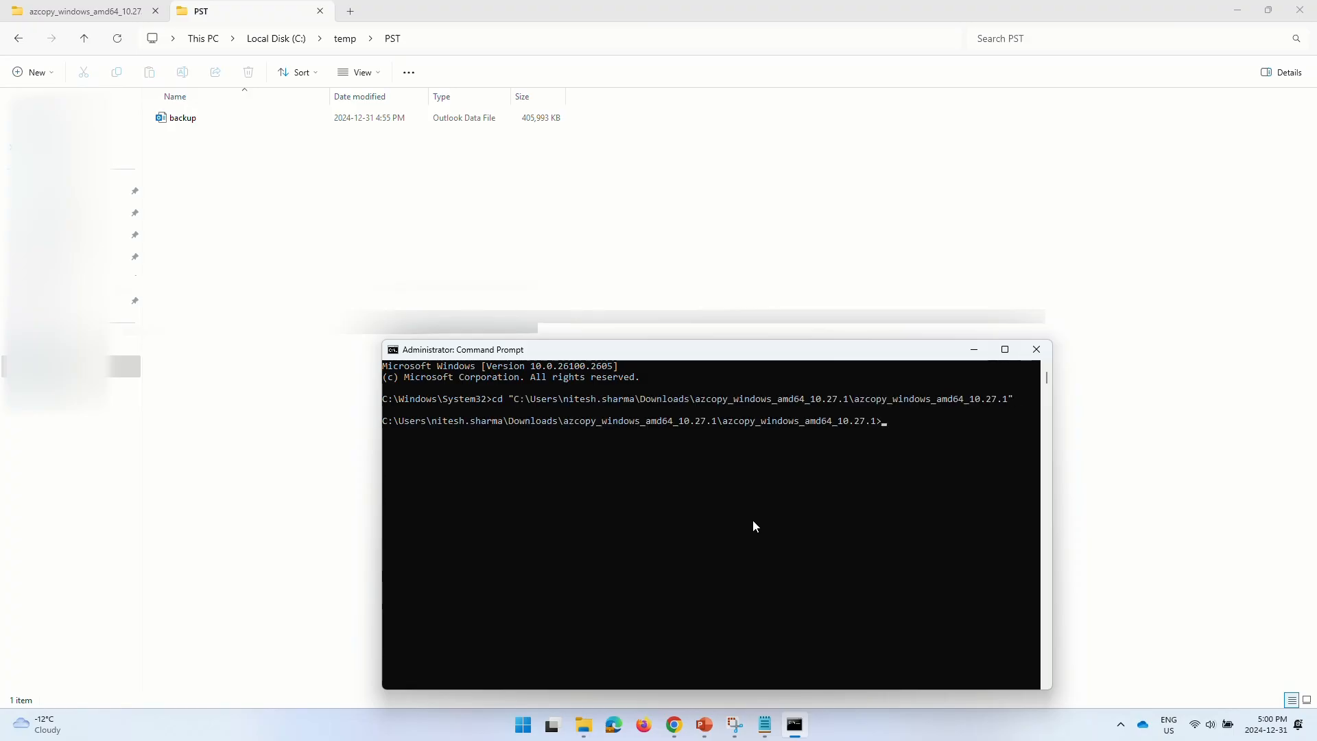
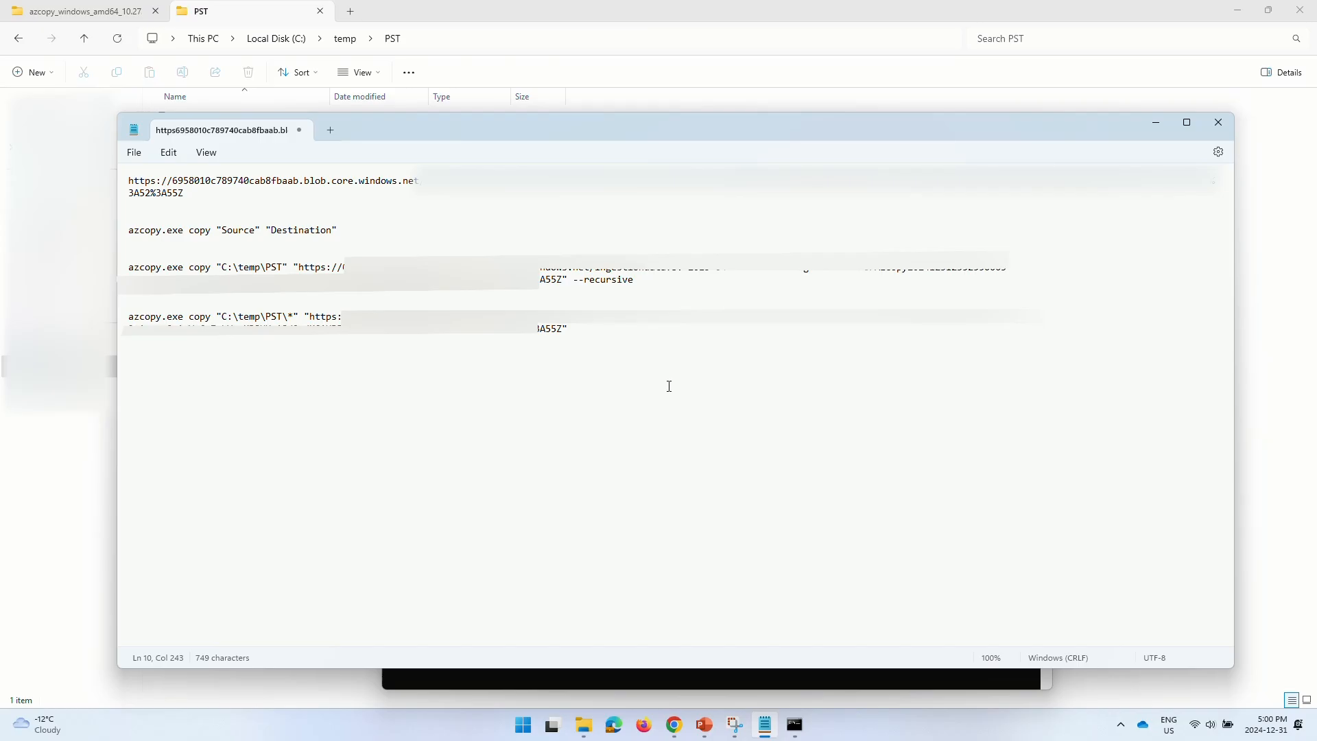
# - Select the final azcopy copy command line uploading C:\temp\PST\* in Notepad
pyautogui.moveTo(596, 334); pyautogui.dragTo(123, 322)
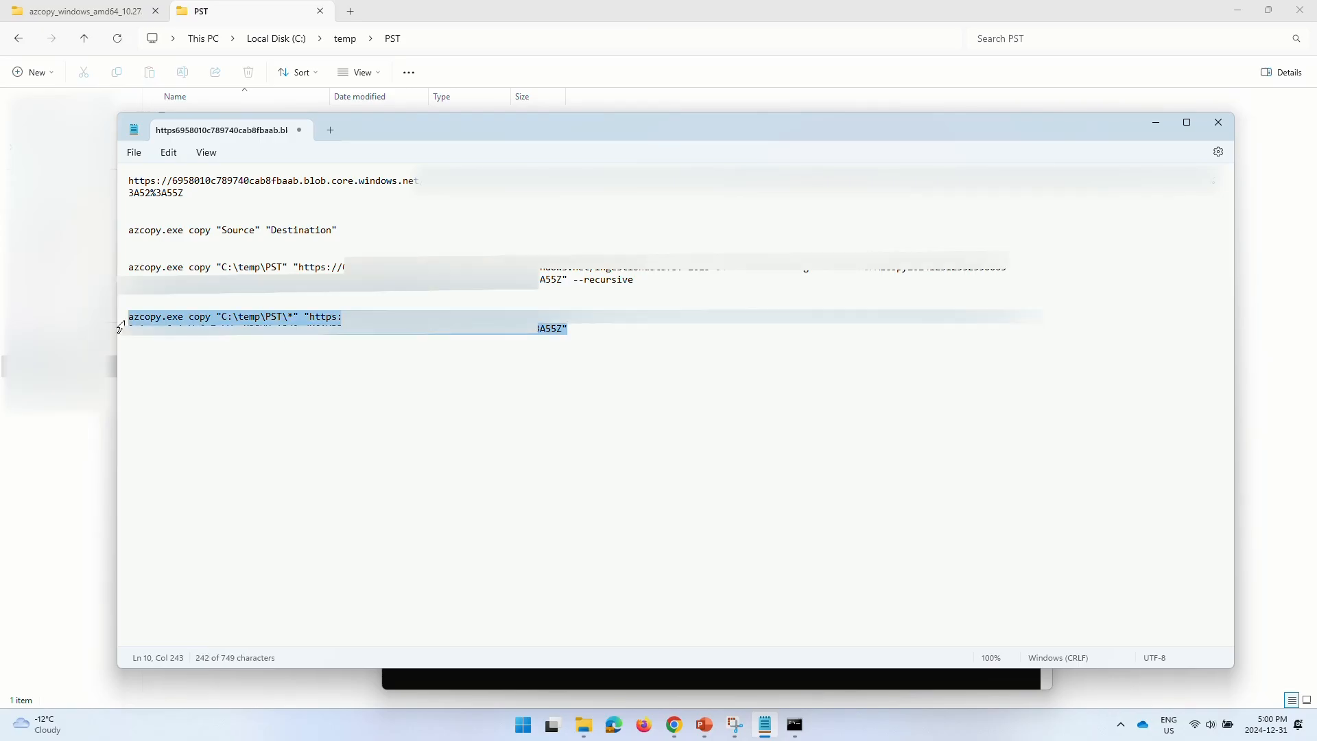
# - Paste the azcopy command into the admin Command Prompt and run it to start the C:\temp\PST\* upload
pyautogui.click(600, 678)
pyautogui.hotkey('ctrl', 'v')
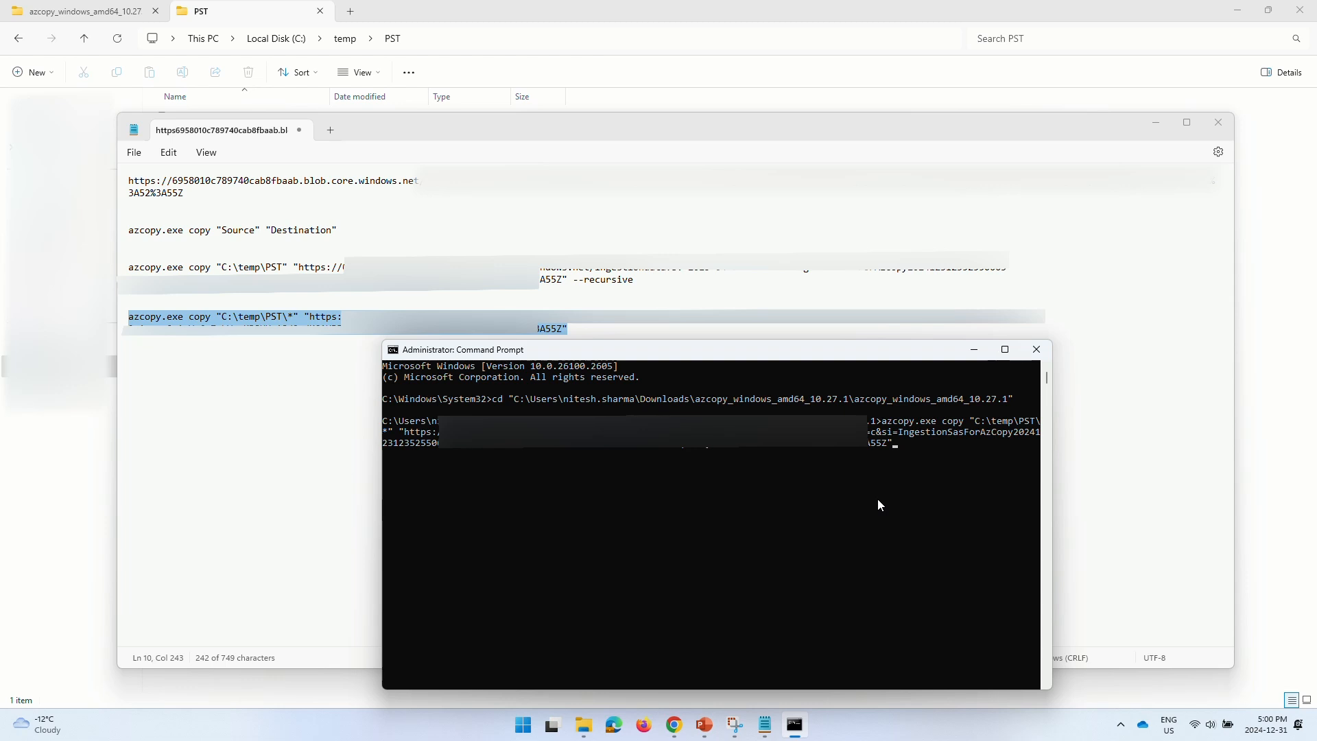
pyautogui.press('Return')
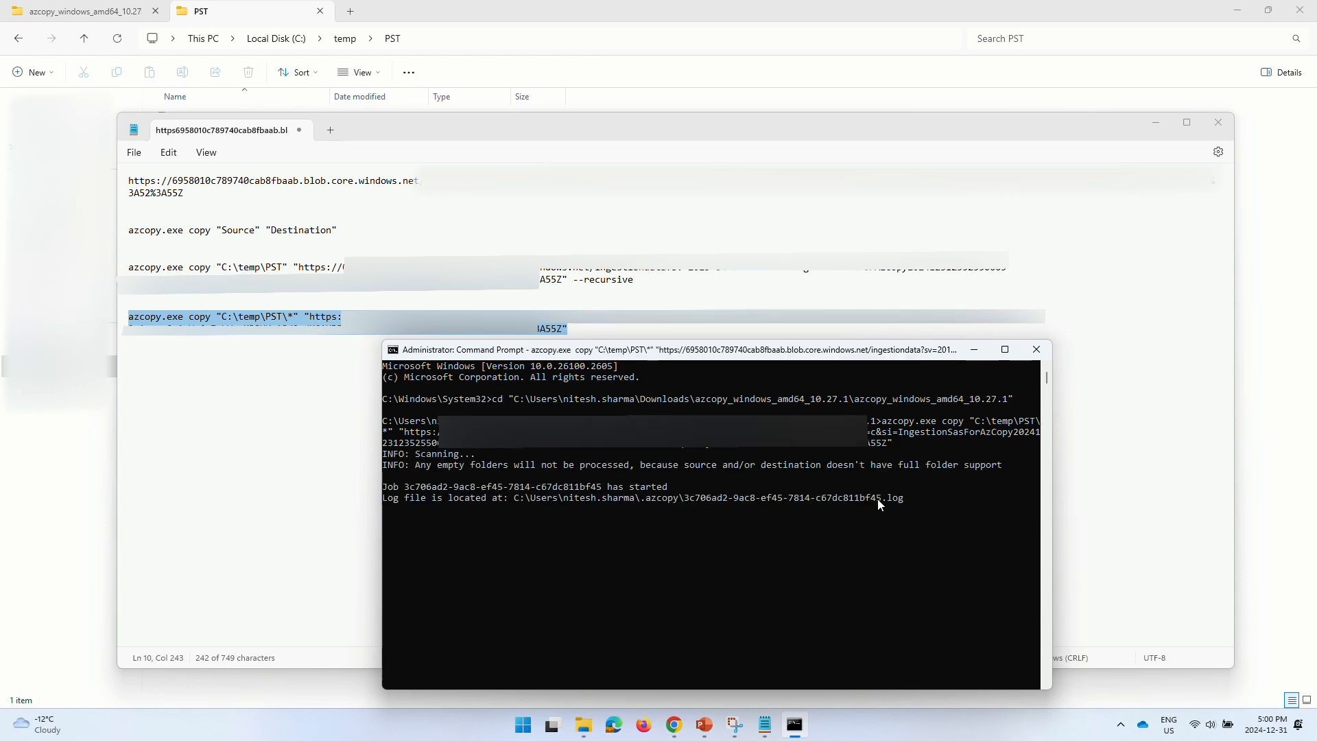
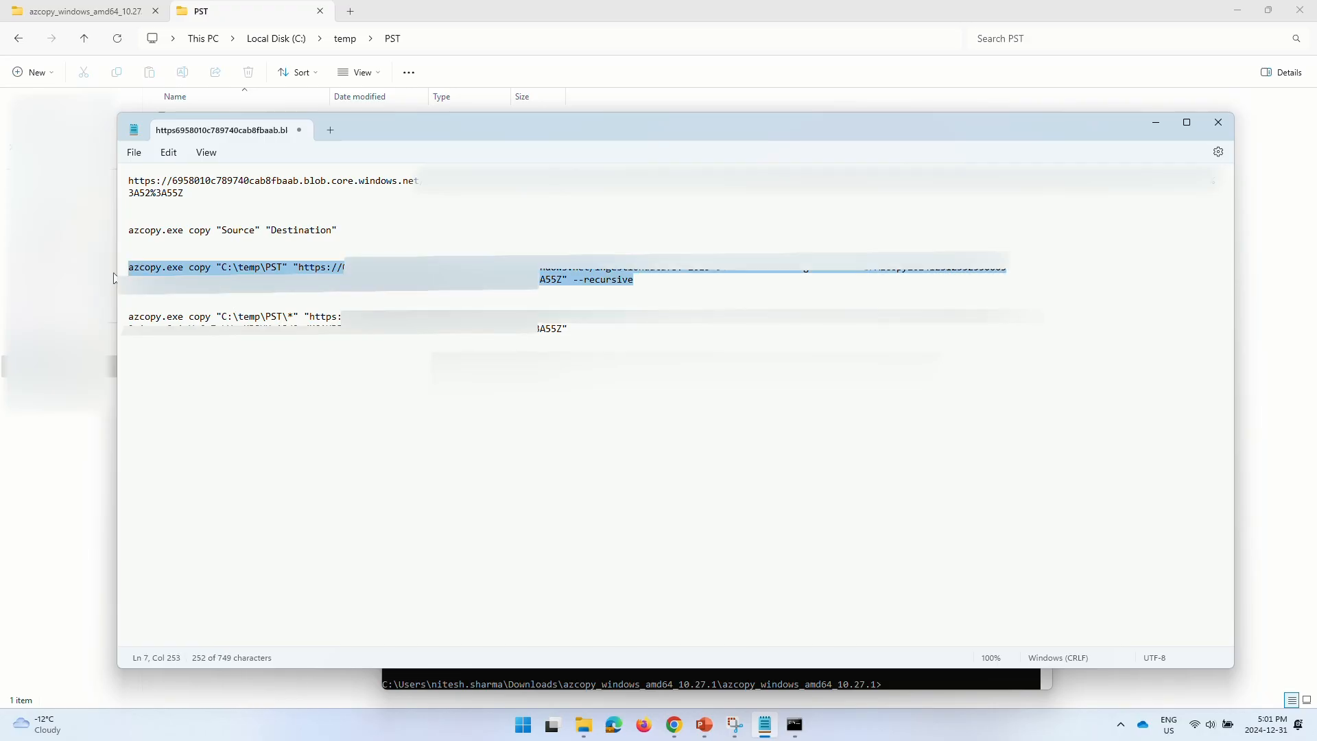
# - Bring the Command Prompt over Notepad to show the completed AzCopy job: 1 file, 415736832 bytes, no failures
pyautogui.click(794, 725)
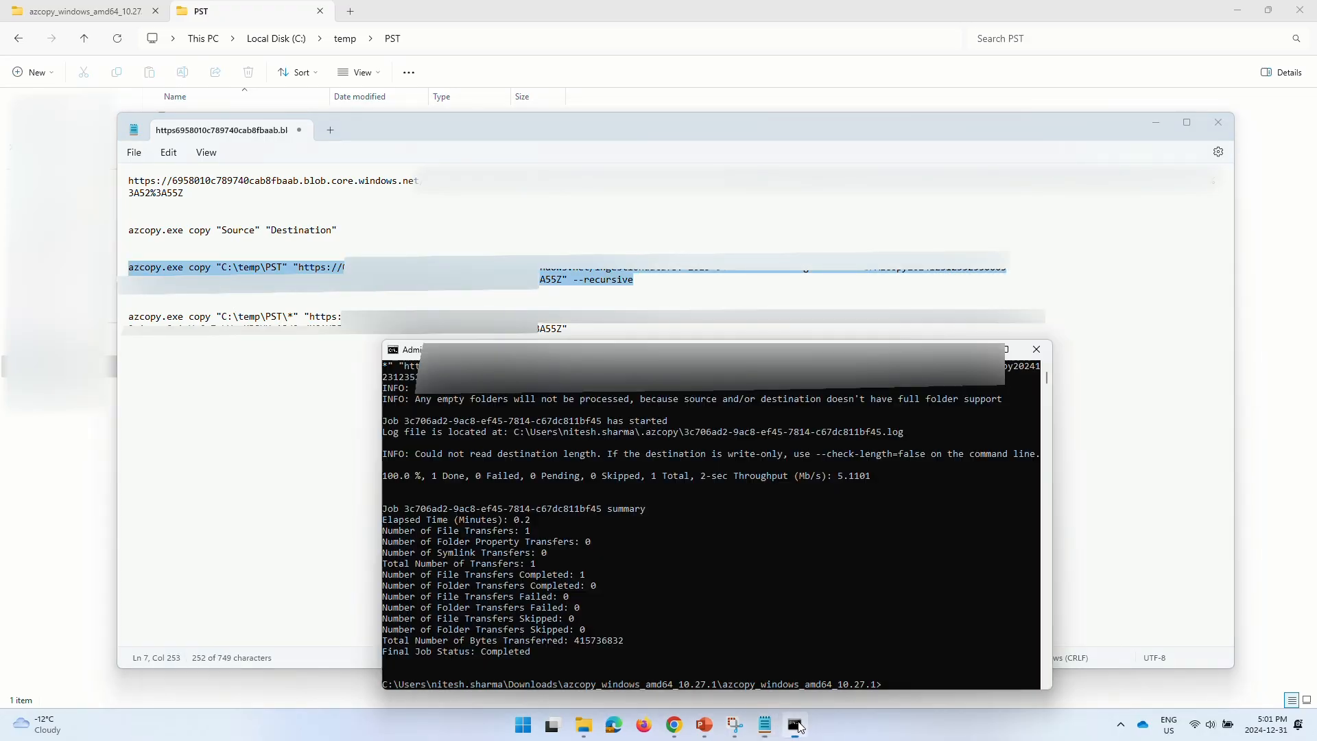
pyautogui.moveTo(728, 347); pyautogui.dragTo(728, 194)
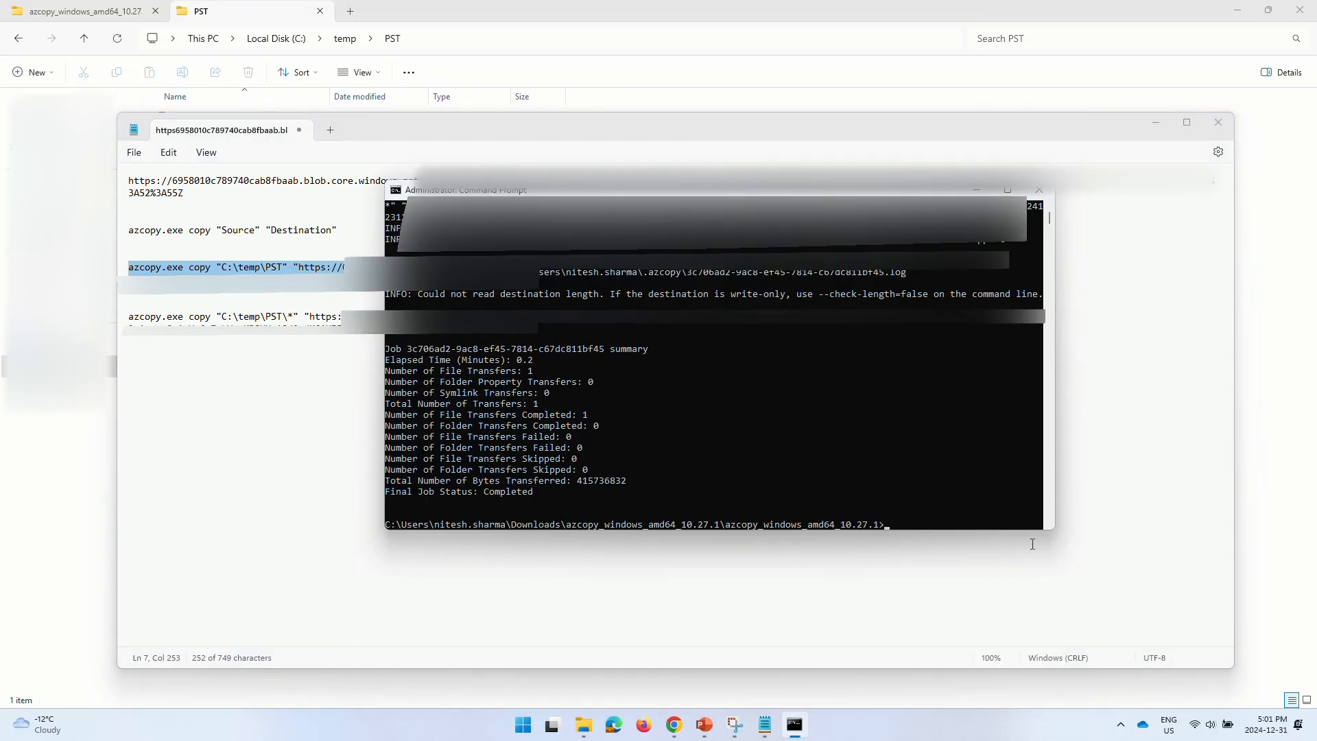
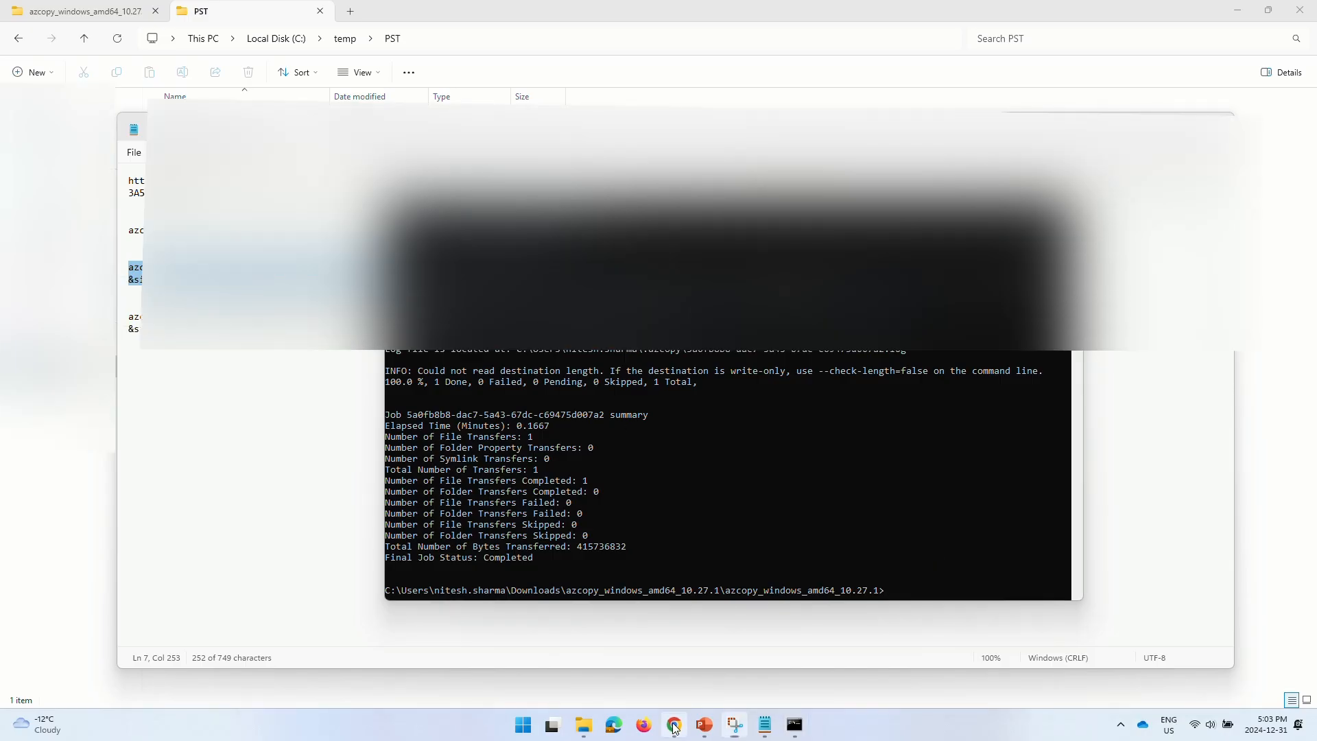
# - Switch from the Command Prompt back to the Purview Import data page in Chrome
pyautogui.click(674, 724)
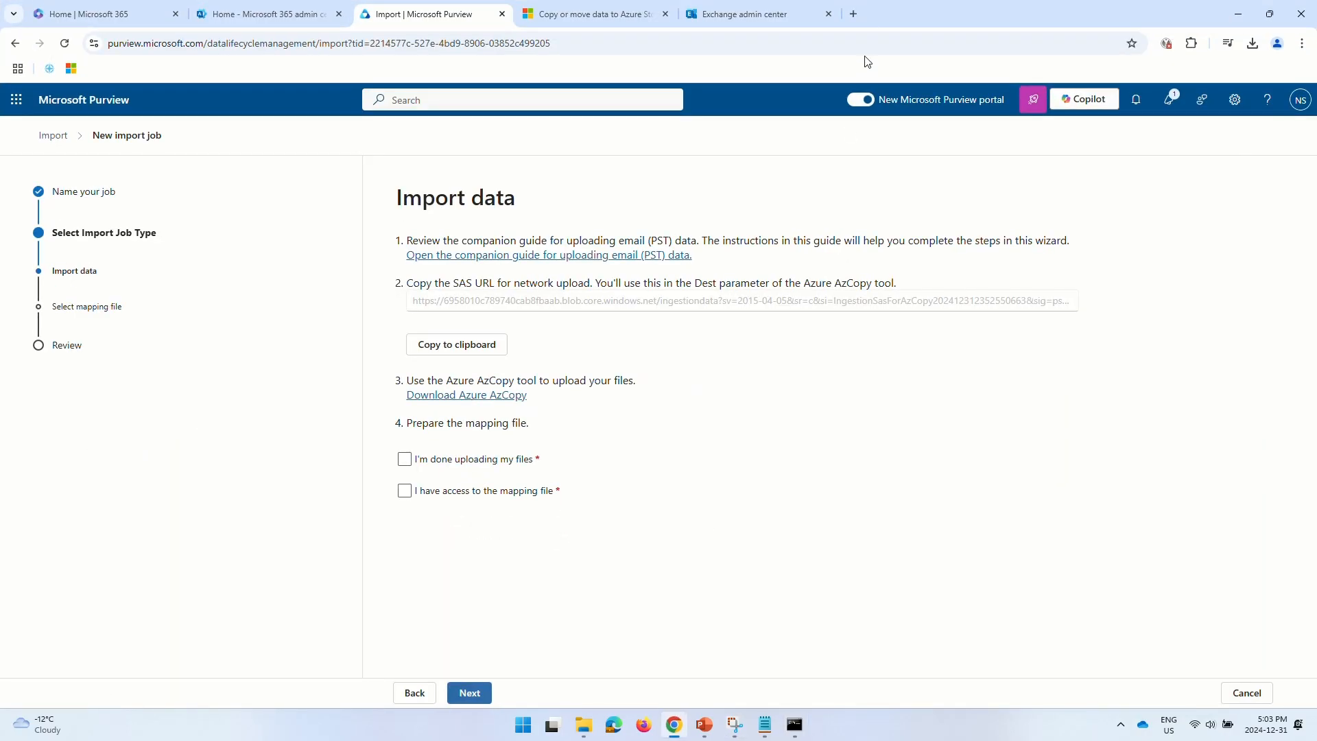
# - Search 'microsoft storage explorer' and follow the Learn article's download link to the product page
pyautogui.click(853, 13)
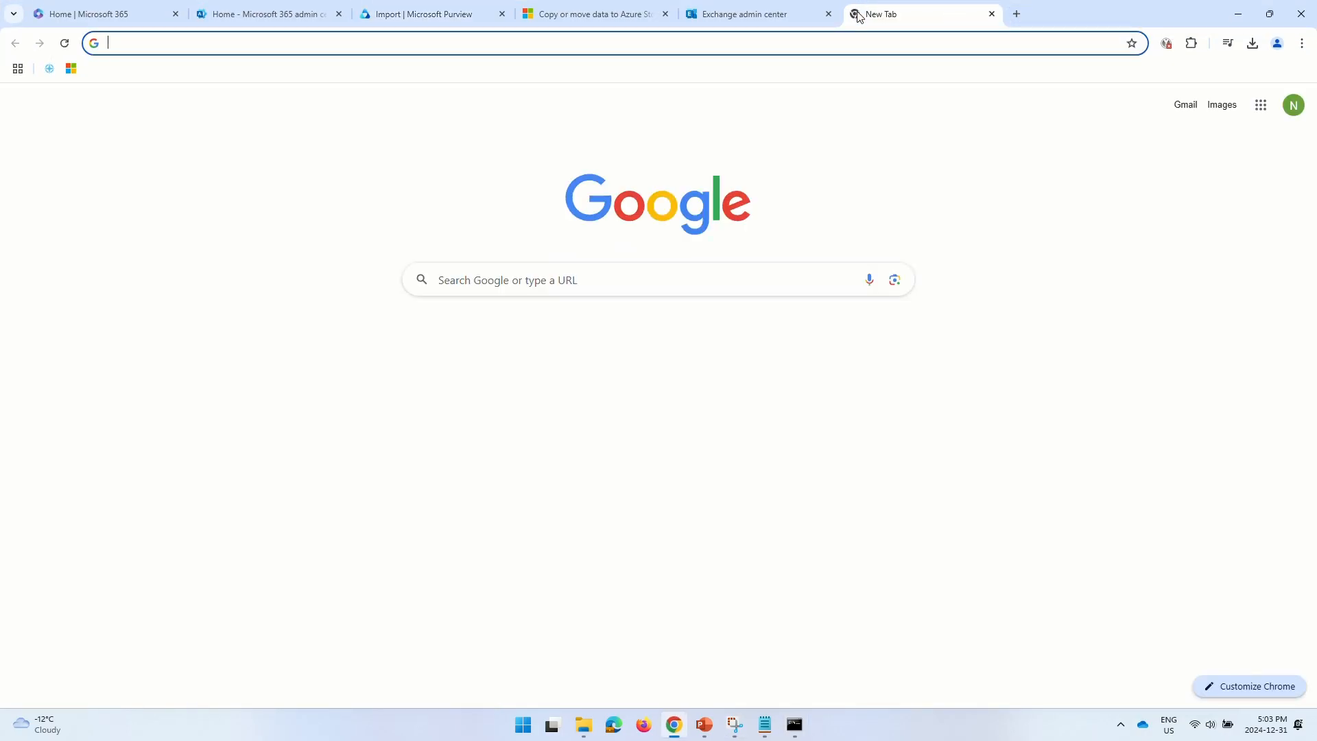
pyautogui.write('microsoft s')
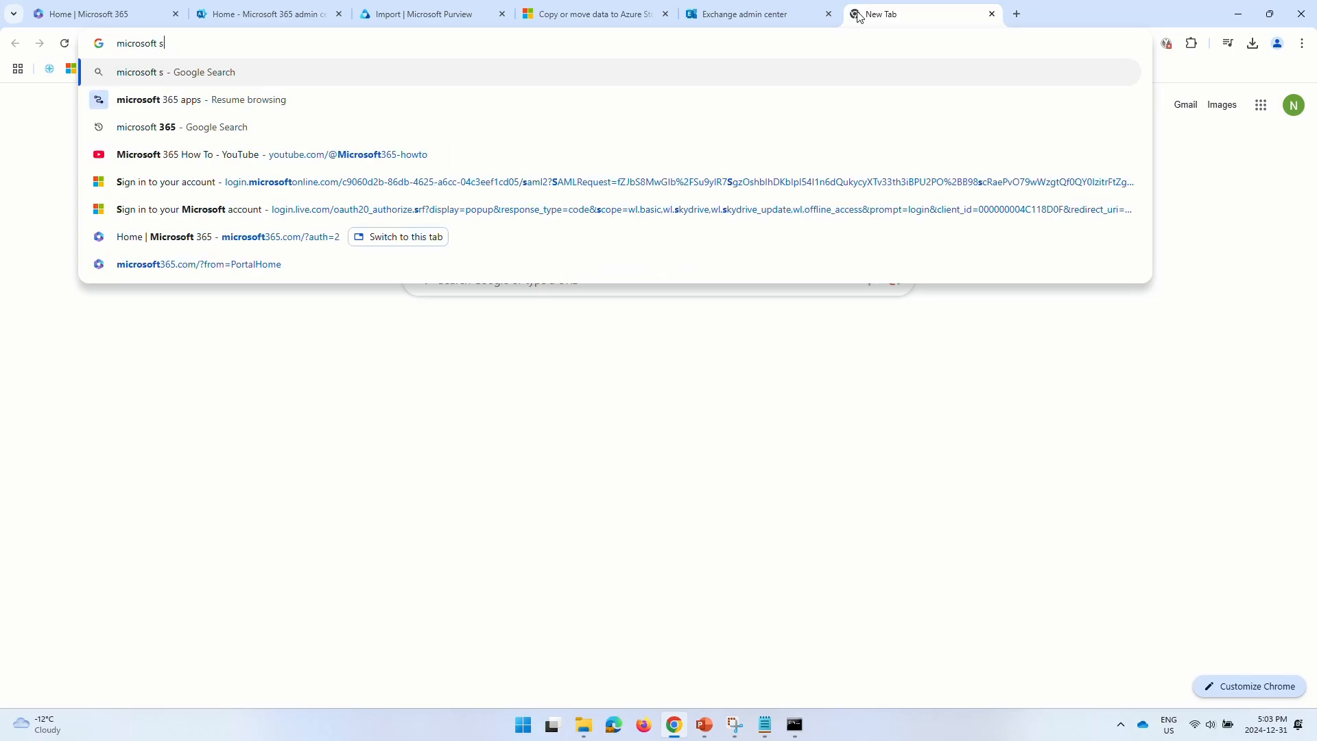
pyautogui.write('torage exp')
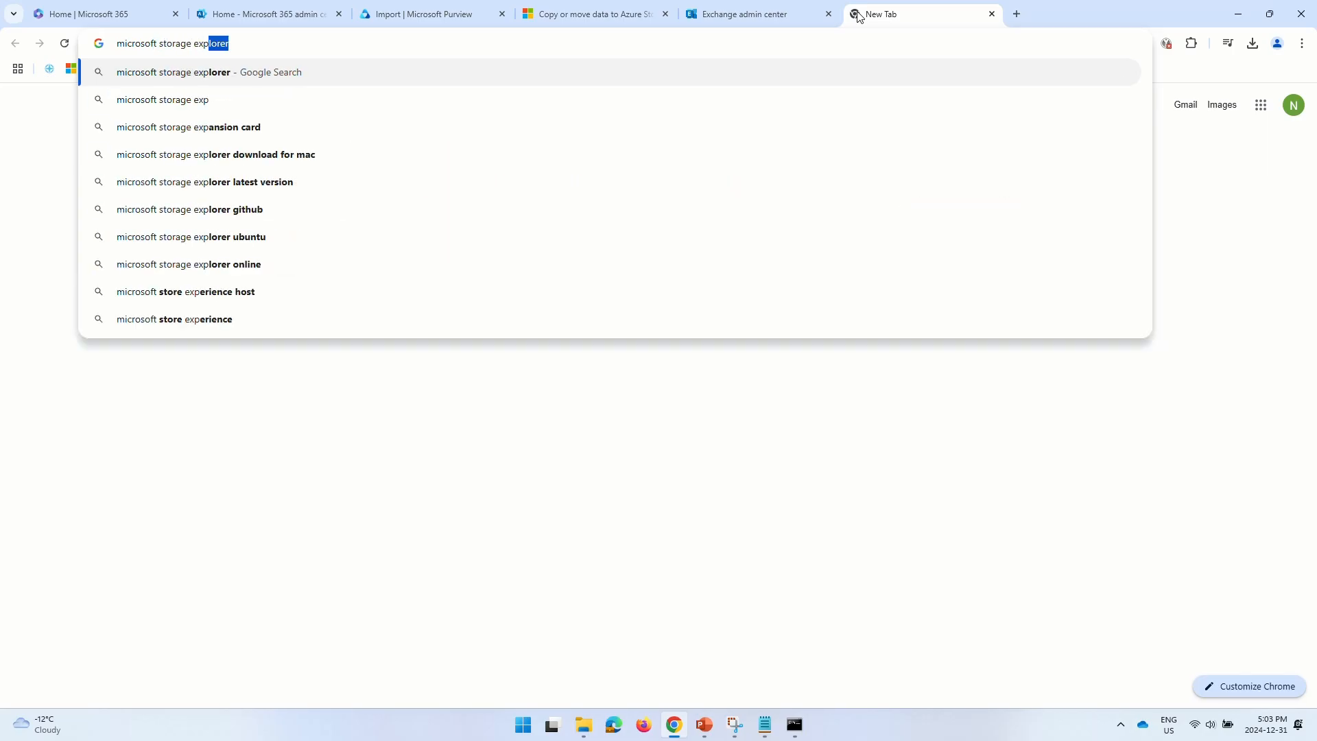
pyautogui.write('lorer')
pyautogui.press('Return')
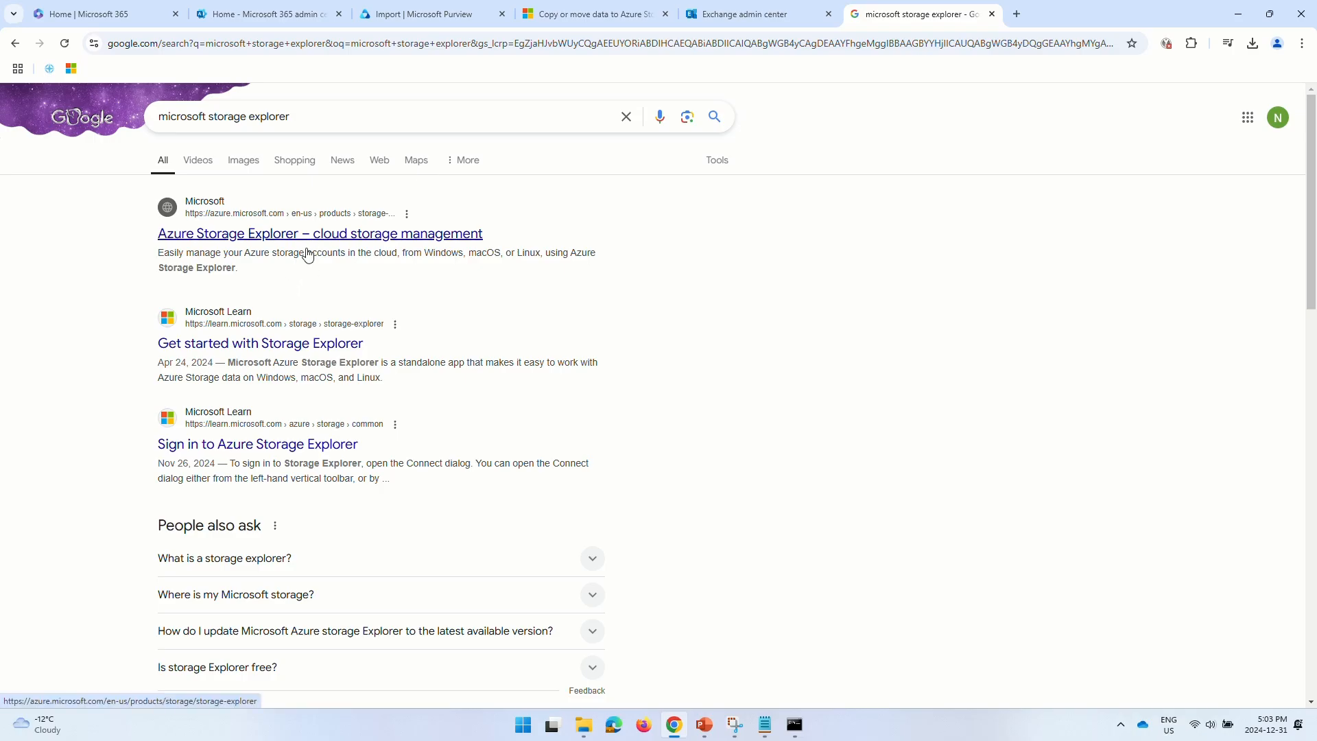
pyautogui.click(267, 352)
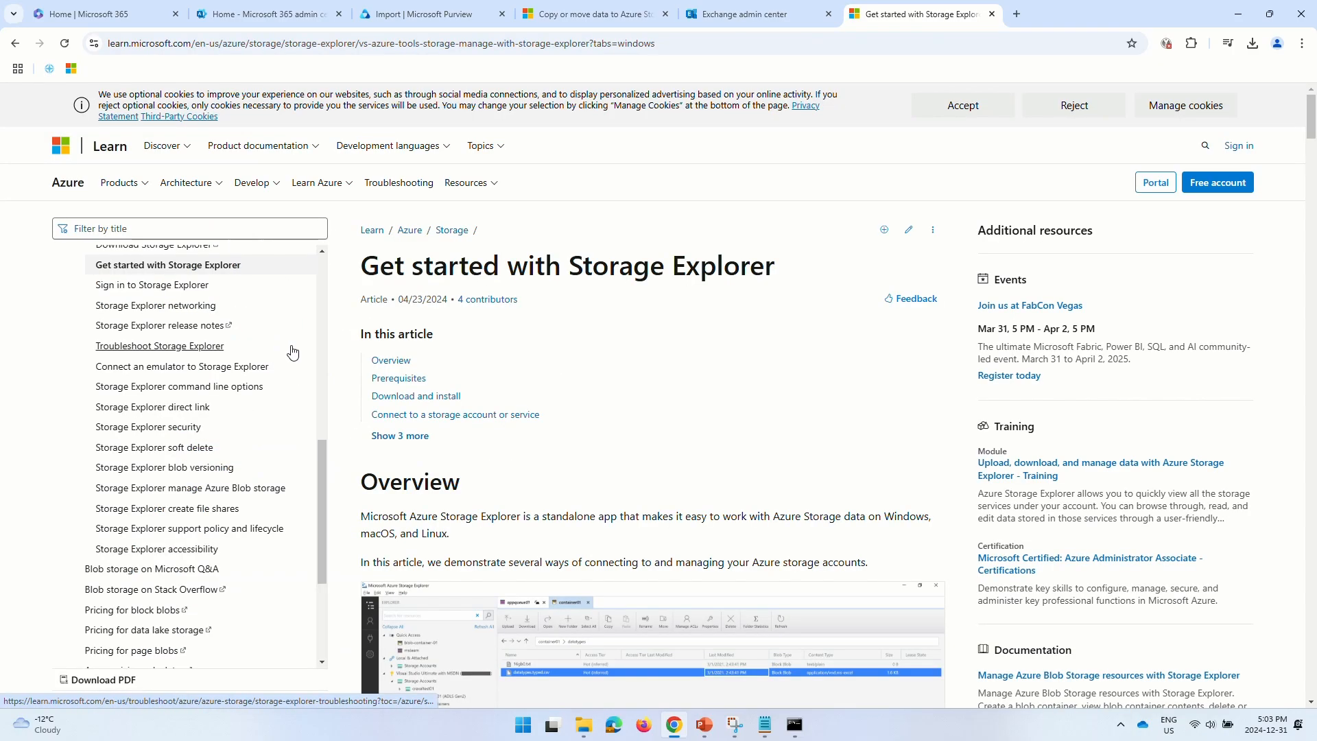
pyautogui.click(432, 395)
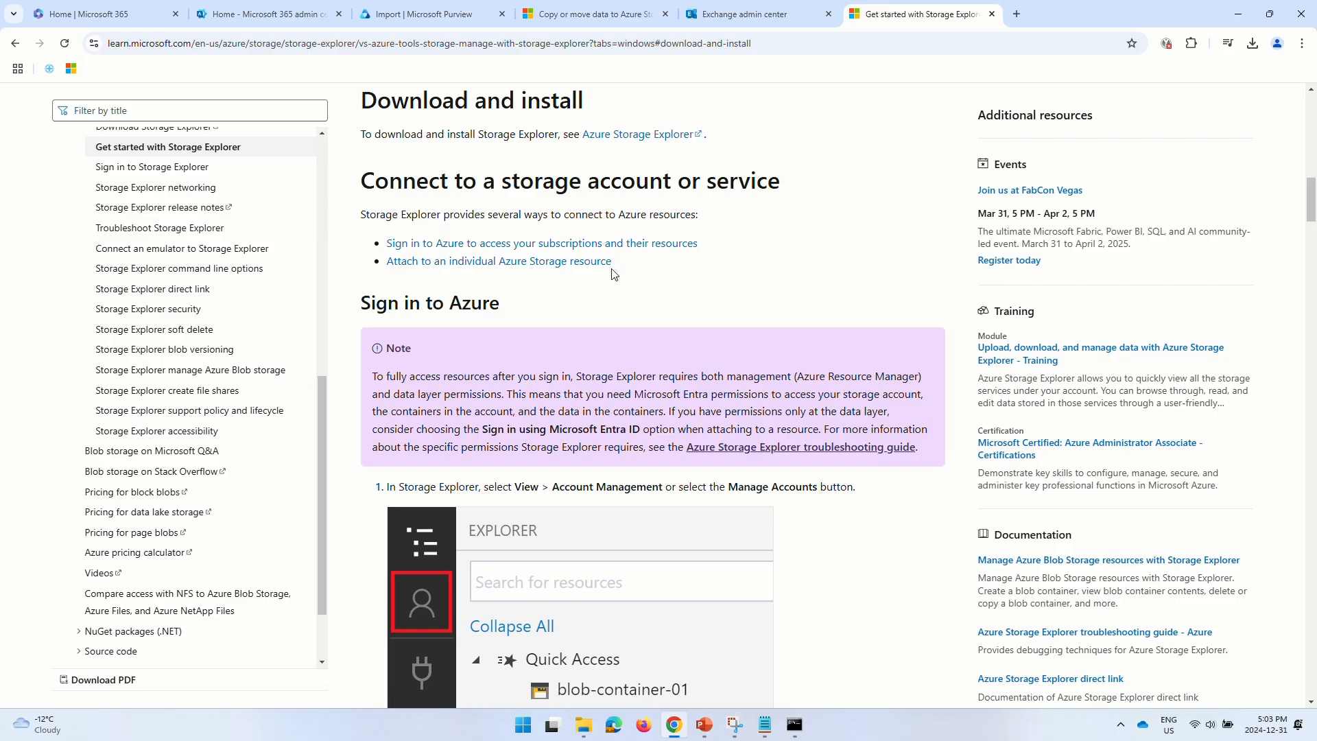
pyautogui.click(655, 135)
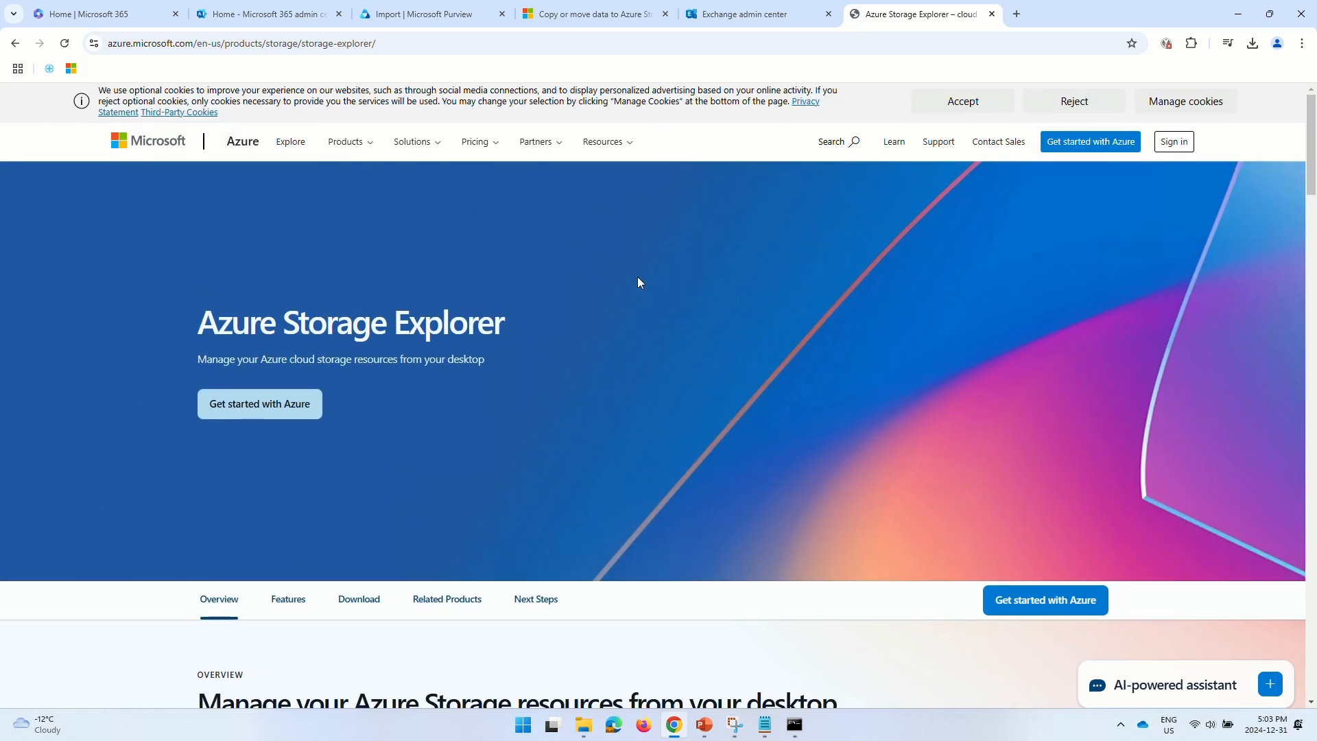
# - Download the Windows x64 installer StorageExplorer-windows-x64.exe and launch it from Chrome's downloads
pyautogui.scroll(-4, 638, 282)
pyautogui.scroll(-1, 638, 282)
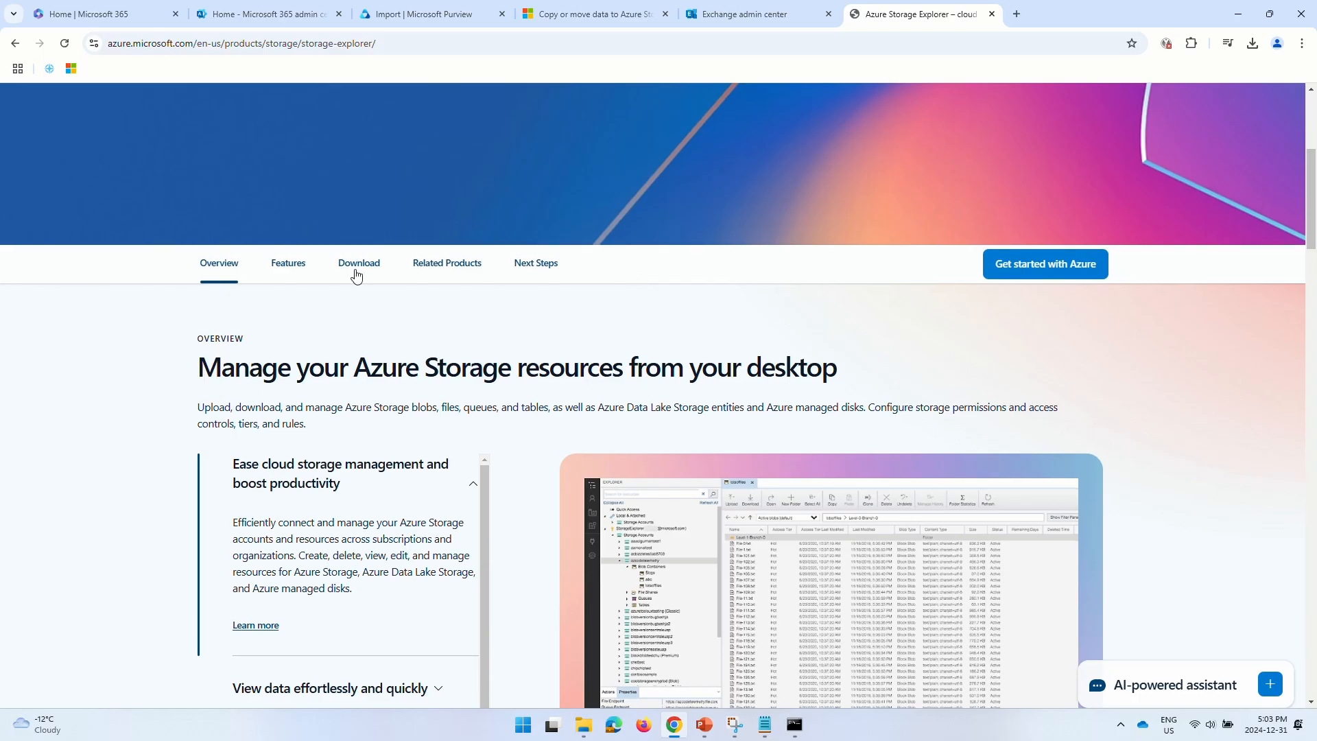
pyautogui.click(356, 270)
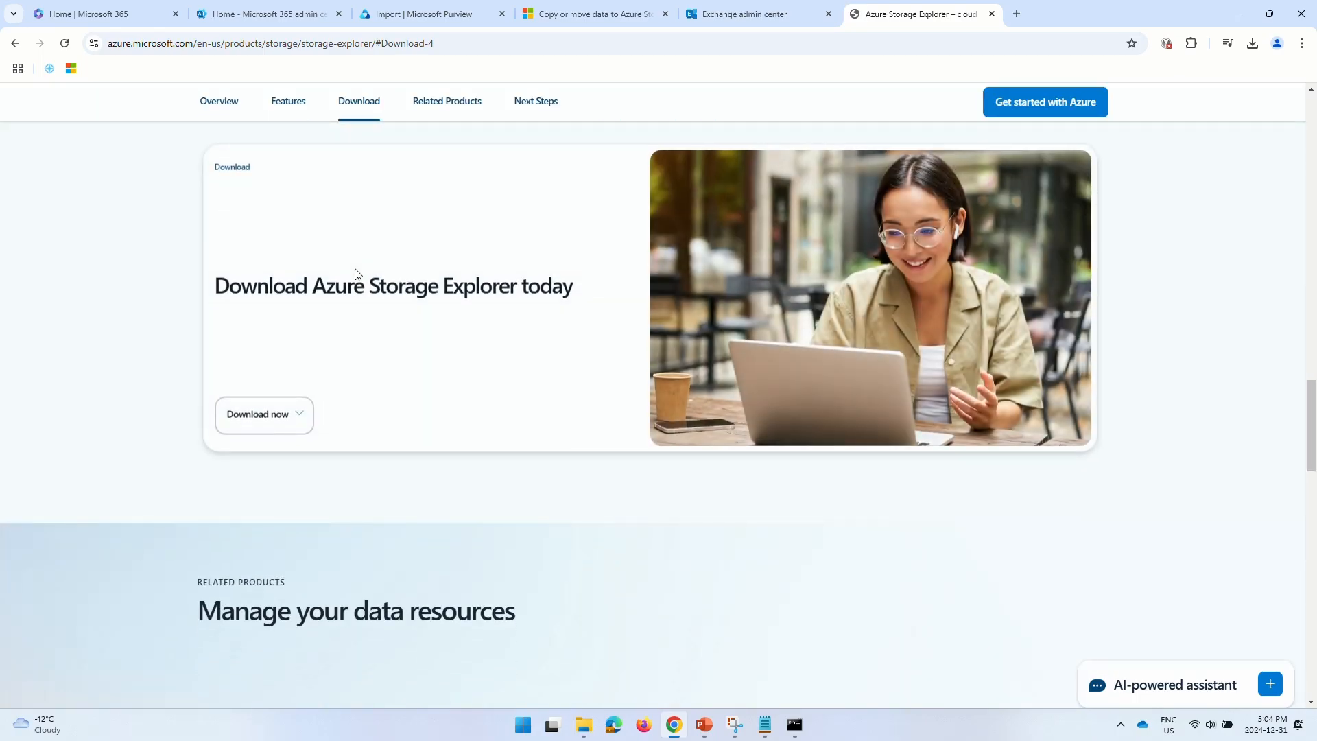
pyautogui.click(278, 411)
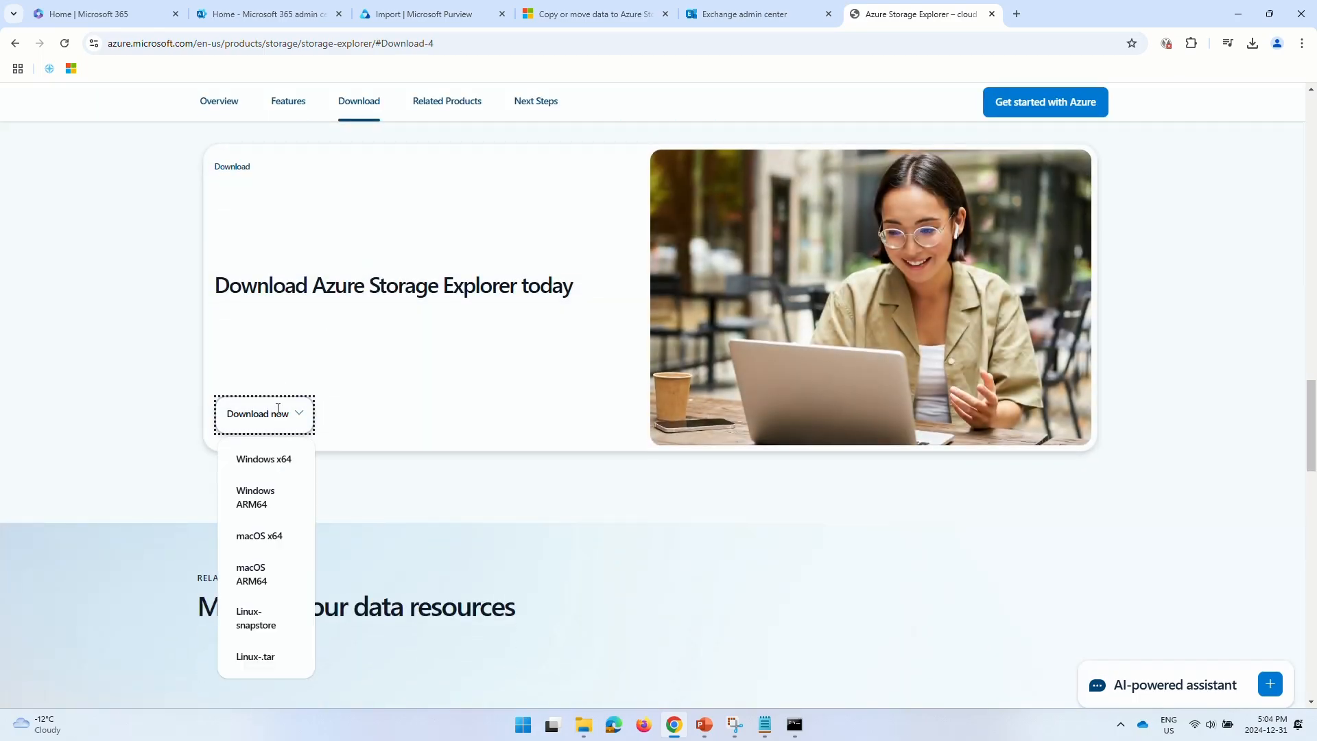
pyautogui.click(261, 461)
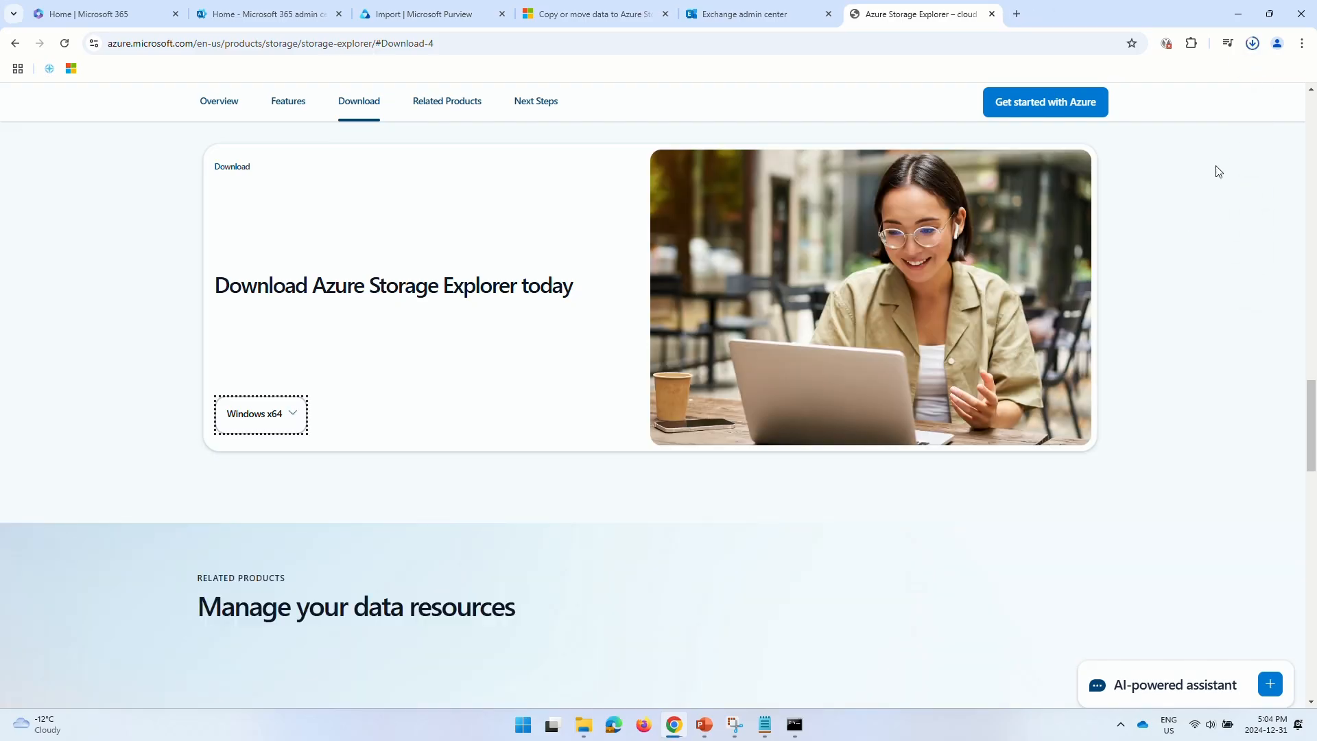
pyautogui.click(1252, 44)
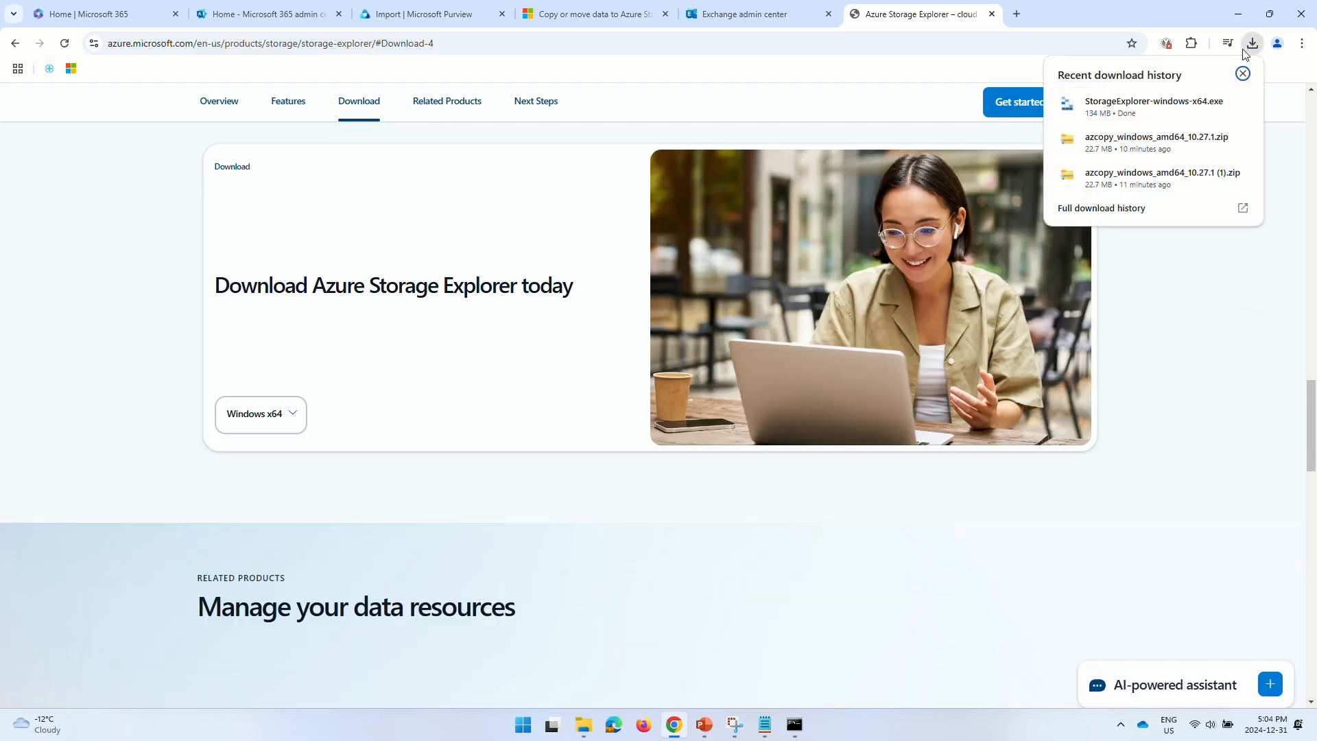
pyautogui.click(1154, 102)
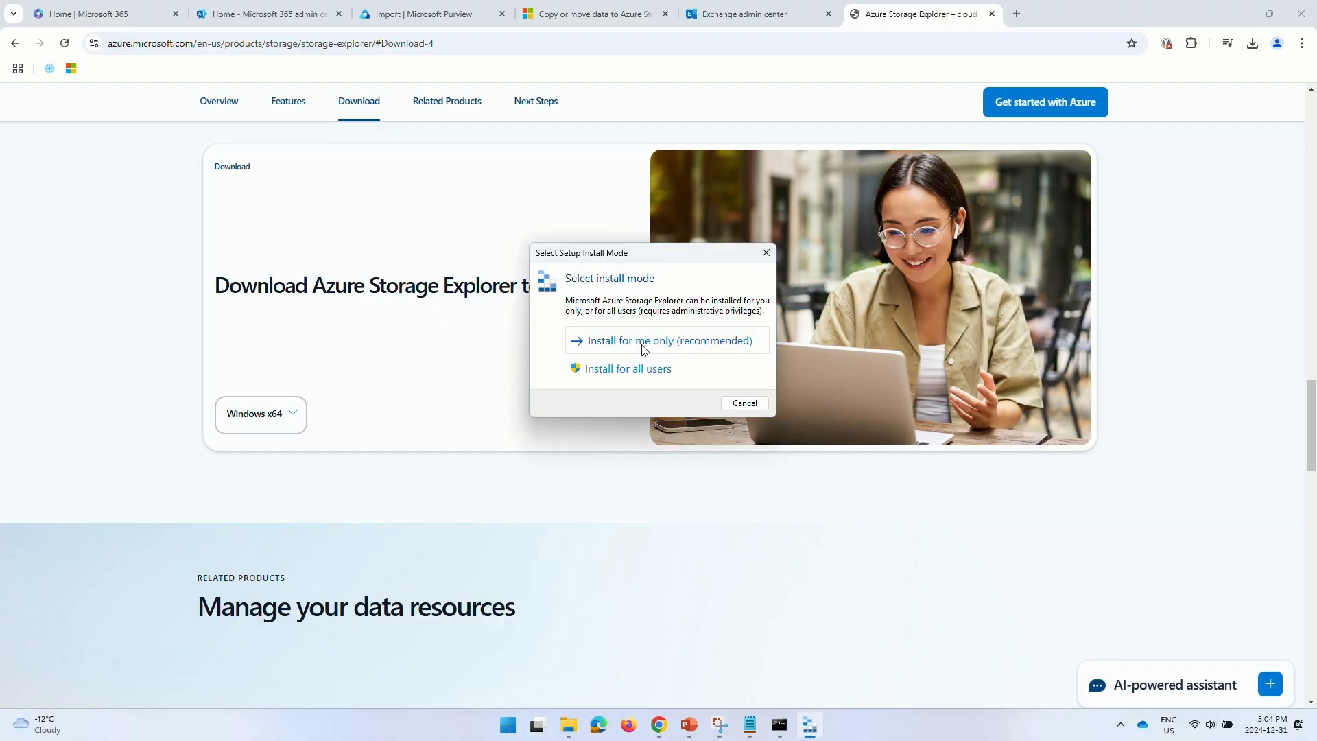
# - Install Storage Explorer for the current user with .NET 8 and default settings, declining location access
pyautogui.click(642, 345)
pyautogui.click(551, 452)
pyautogui.click(769, 495)
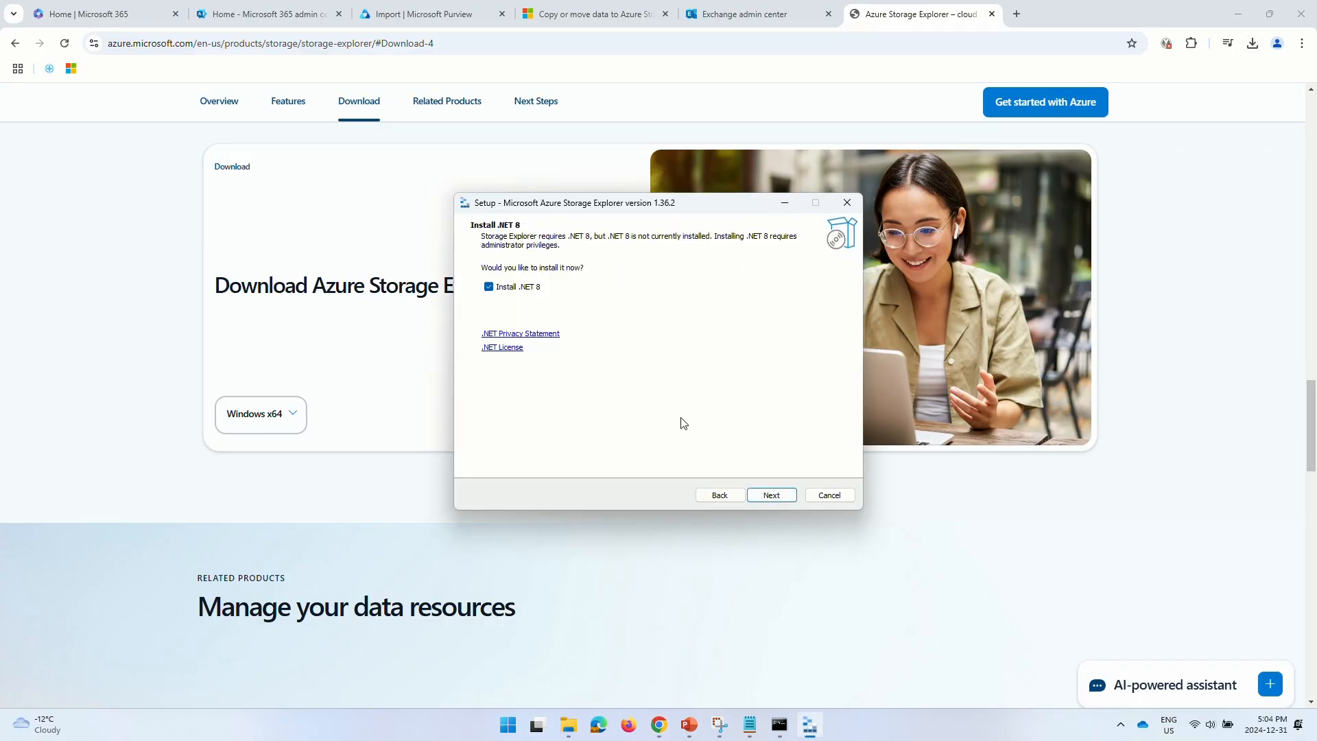
pyautogui.click(772, 496)
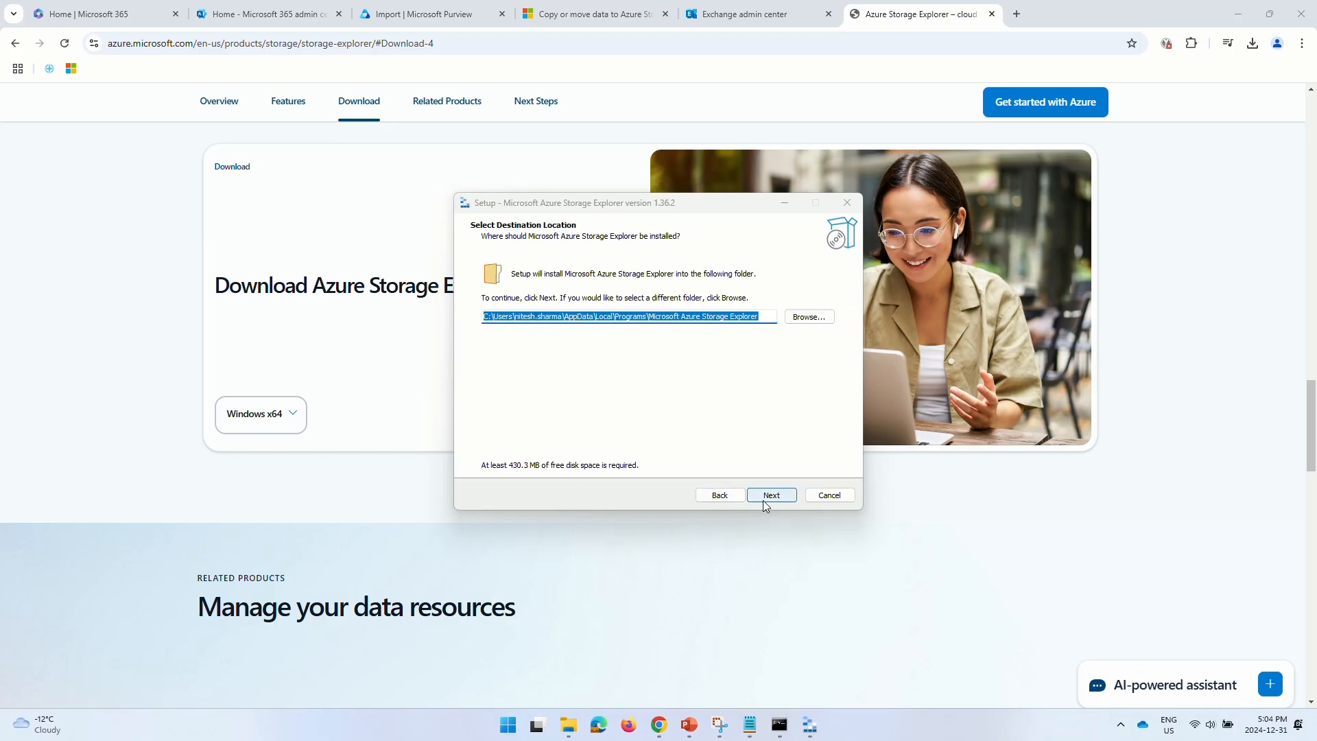
pyautogui.click(764, 500)
pyautogui.click(764, 500)
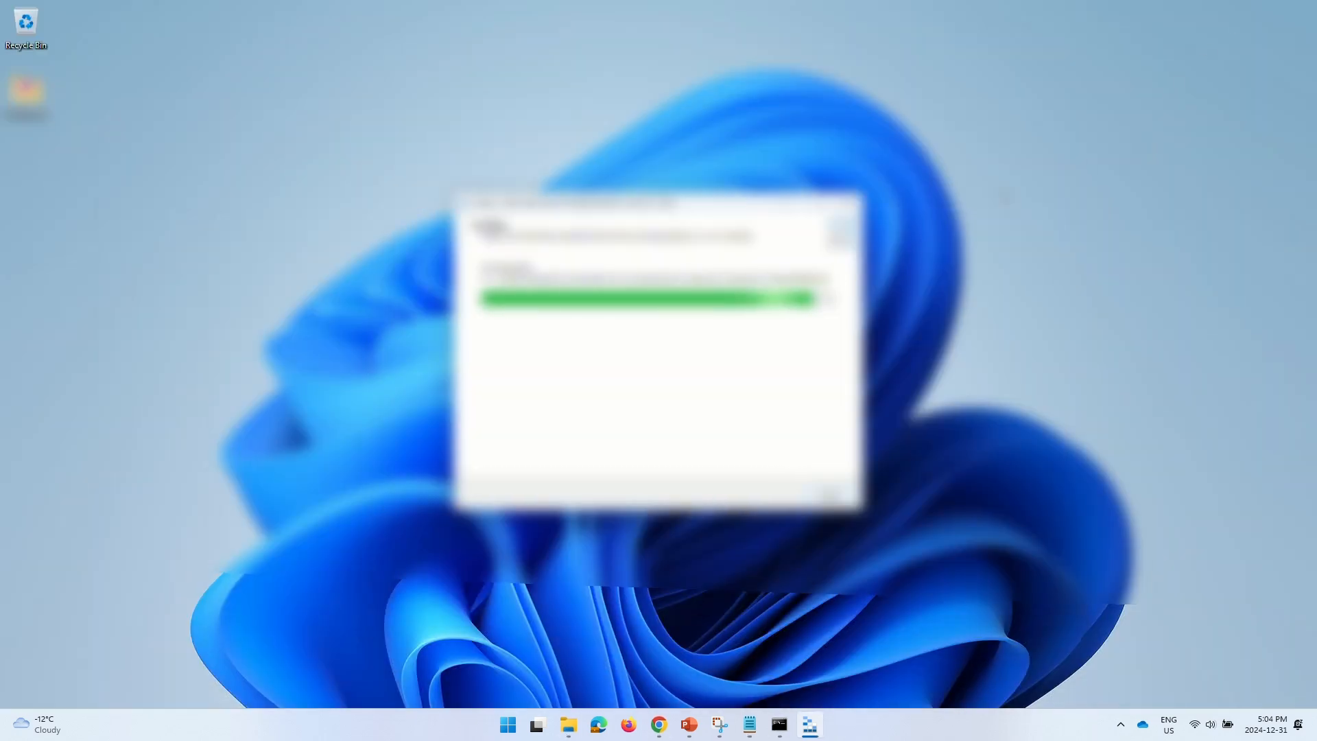
pyautogui.click(767, 497)
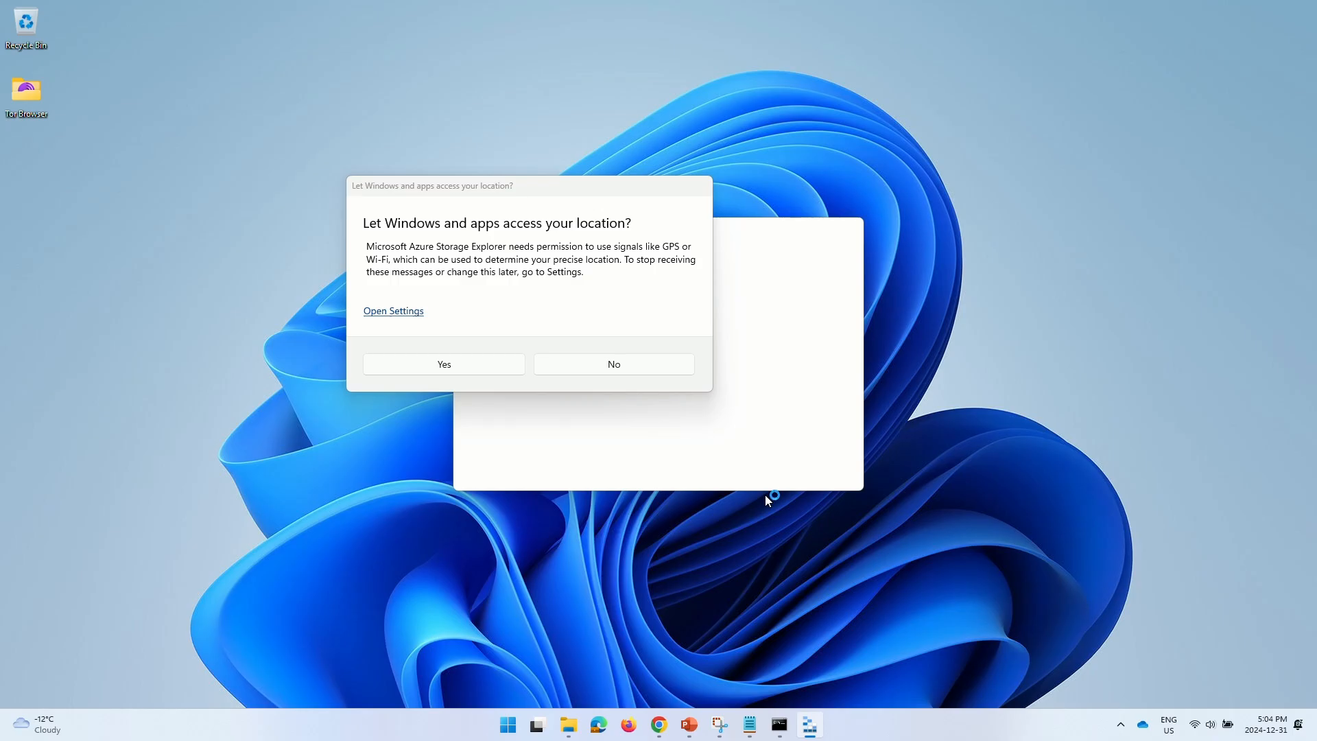
pyautogui.click(640, 363)
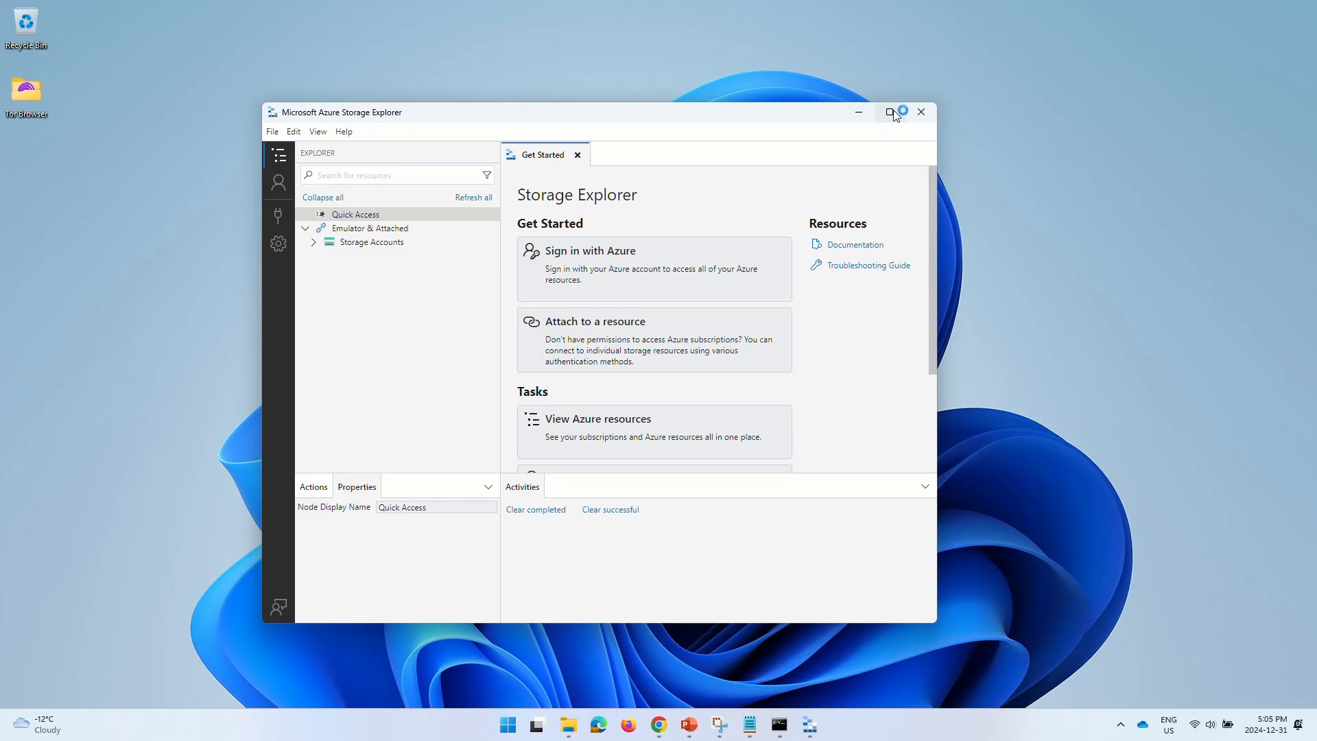
# - Maximize Storage Explorer and start attaching a Blob container using a SAS URL
pyautogui.click(891, 112)
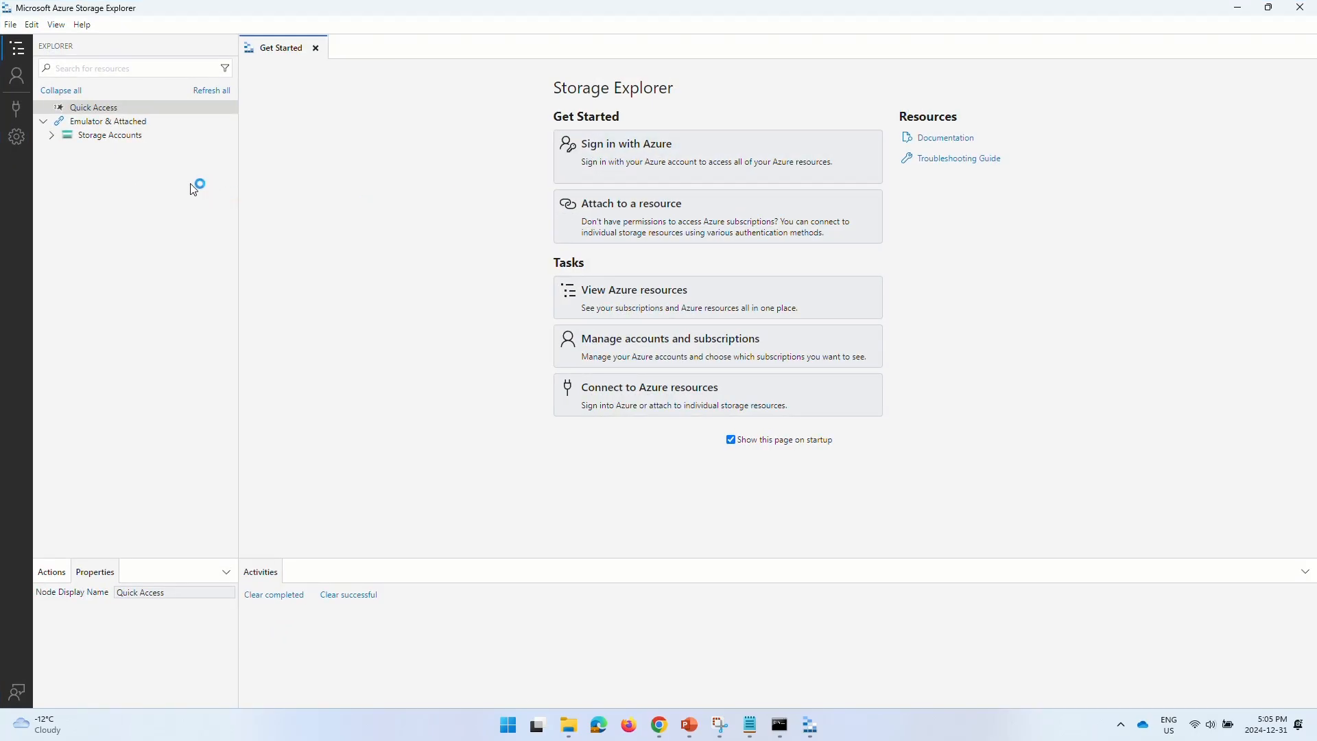
pyautogui.click(15, 108)
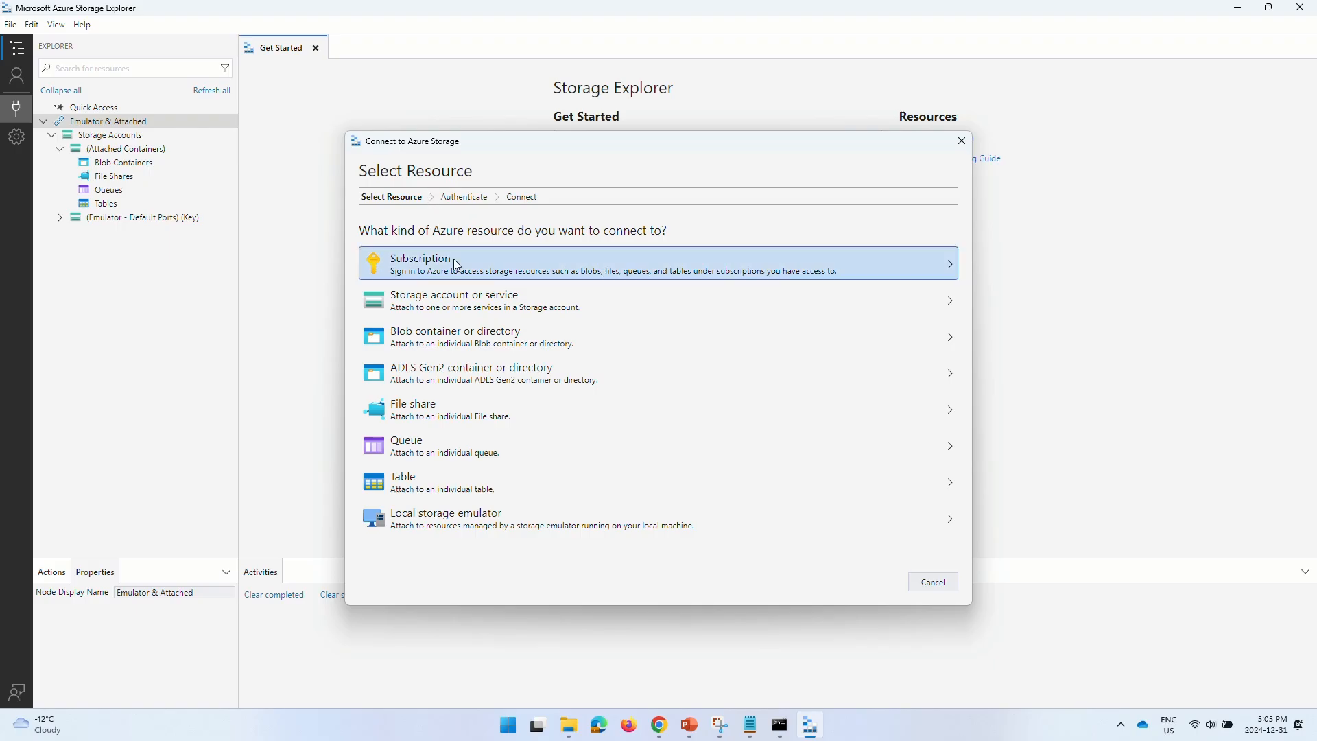
pyautogui.click(475, 348)
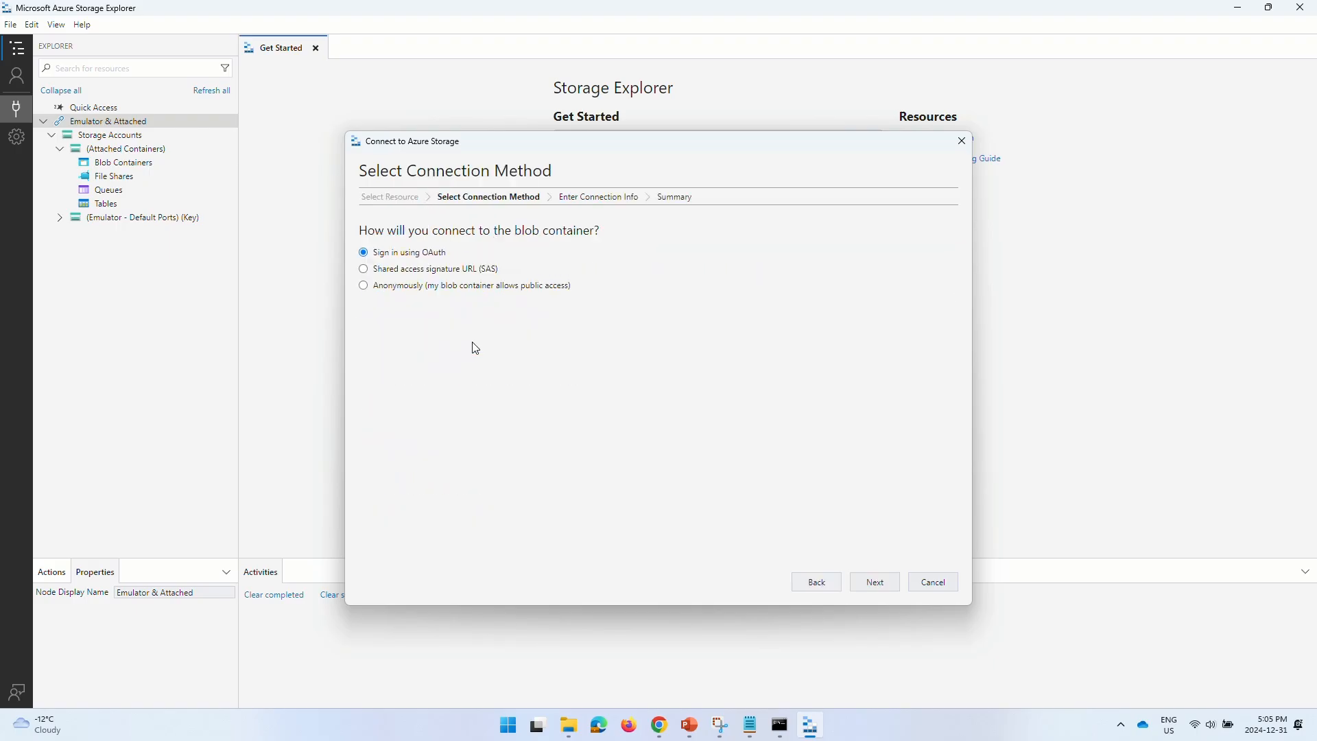
pyautogui.click(457, 269)
pyautogui.click(877, 587)
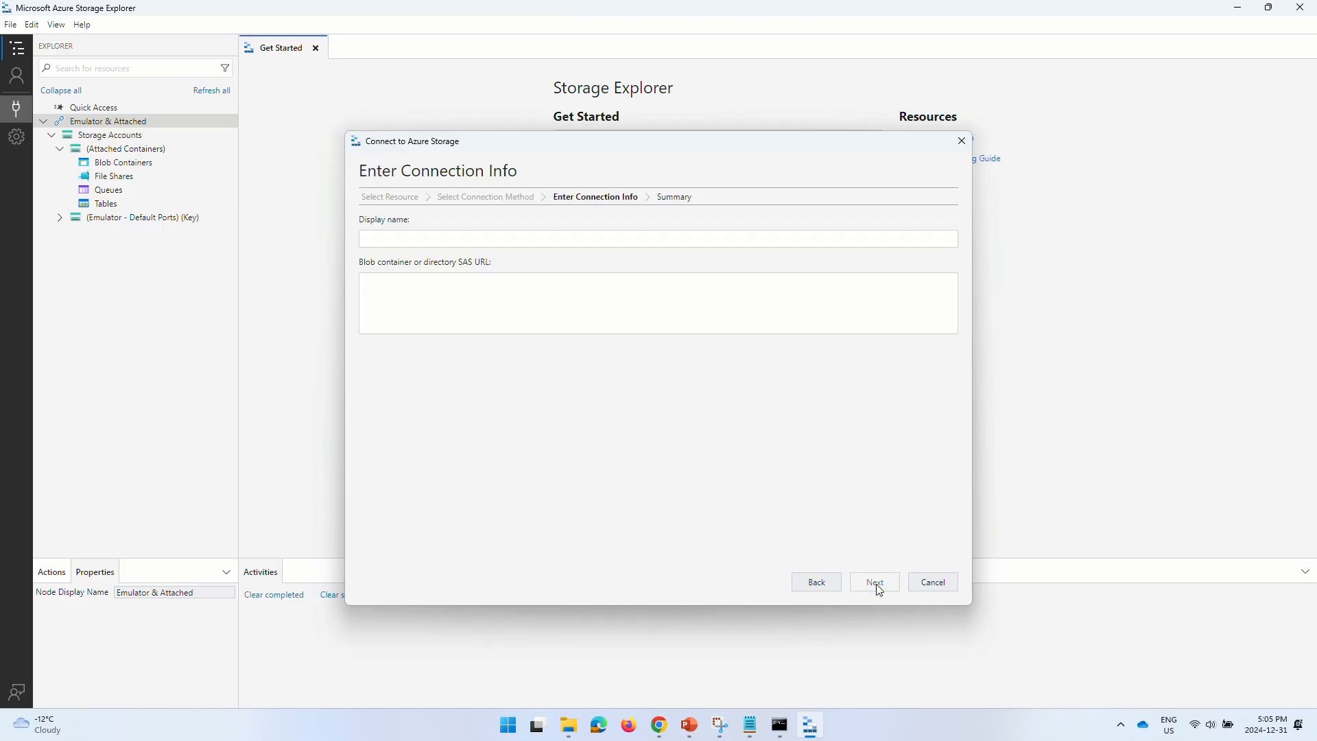
# - Paste the container SAS URL from Notepad and connect to the ingestiondata container
pyautogui.click(749, 725)
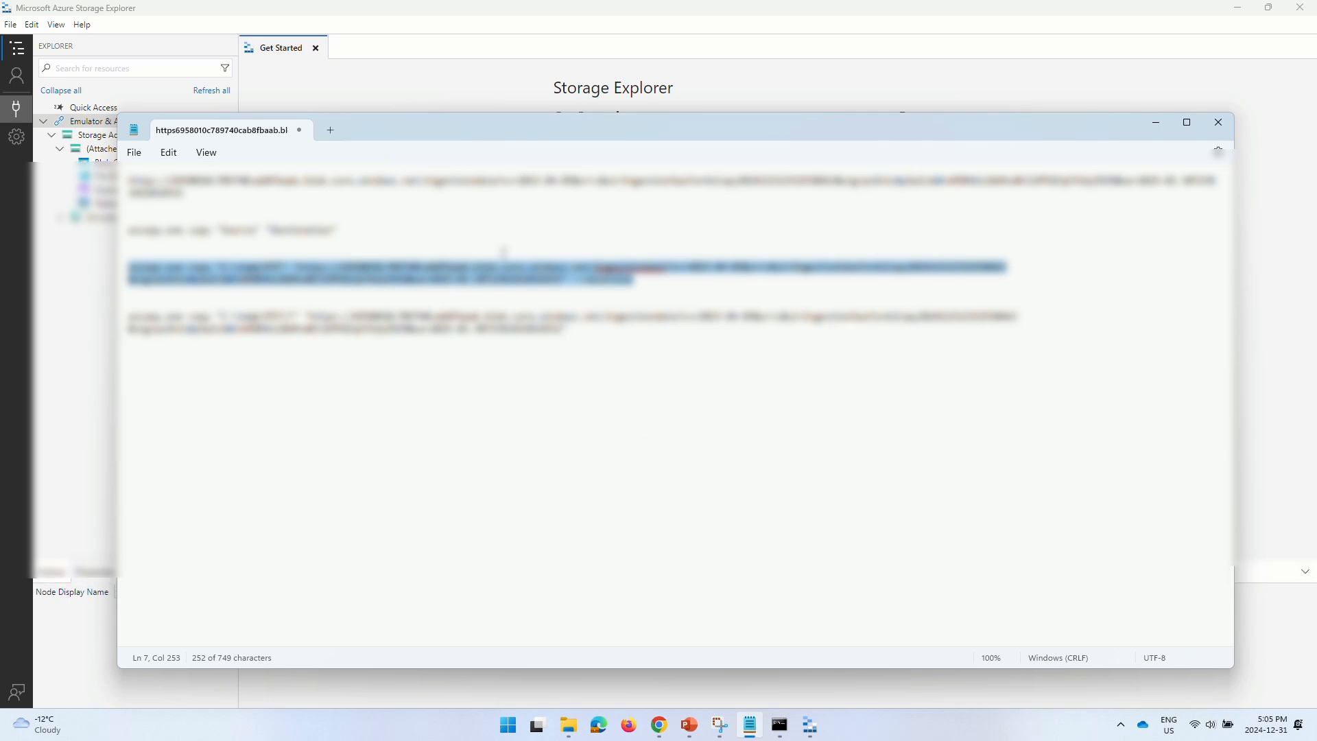
pyautogui.moveTo(197, 195); pyautogui.dragTo(90, 179)
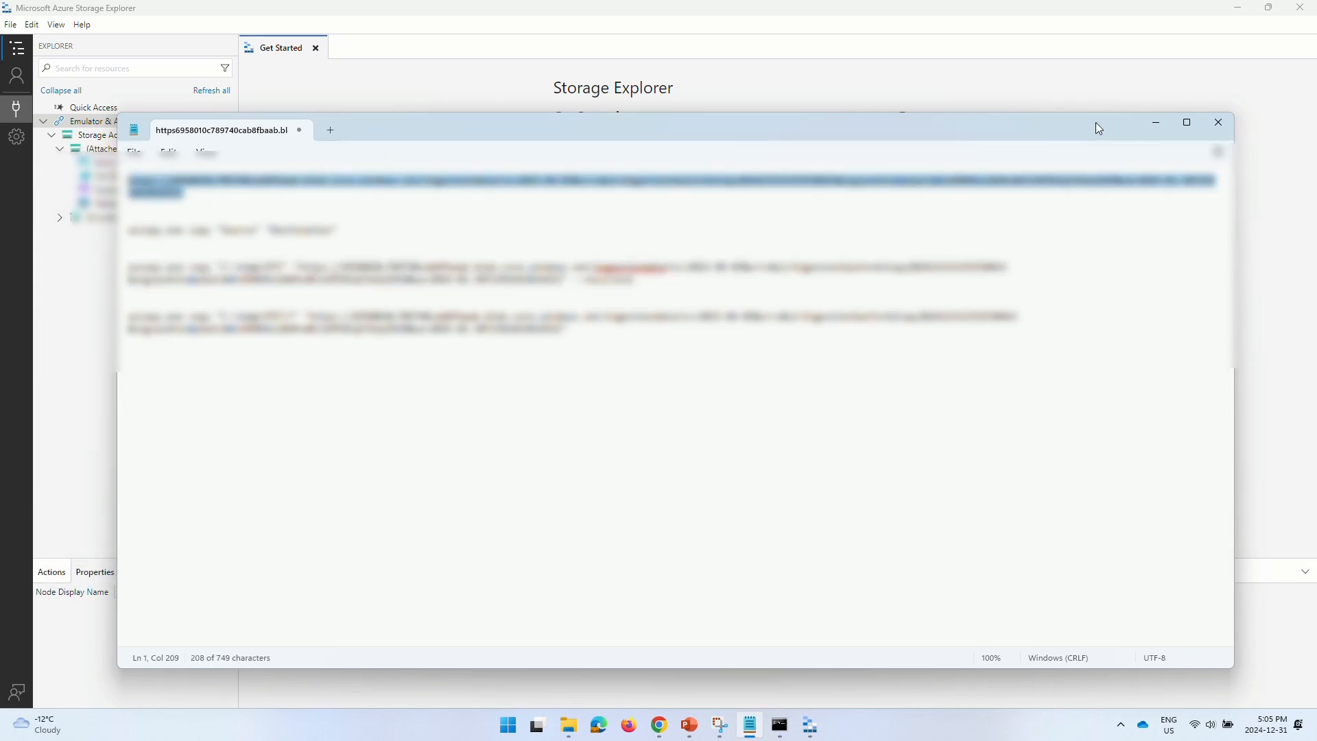
pyautogui.click(1160, 125)
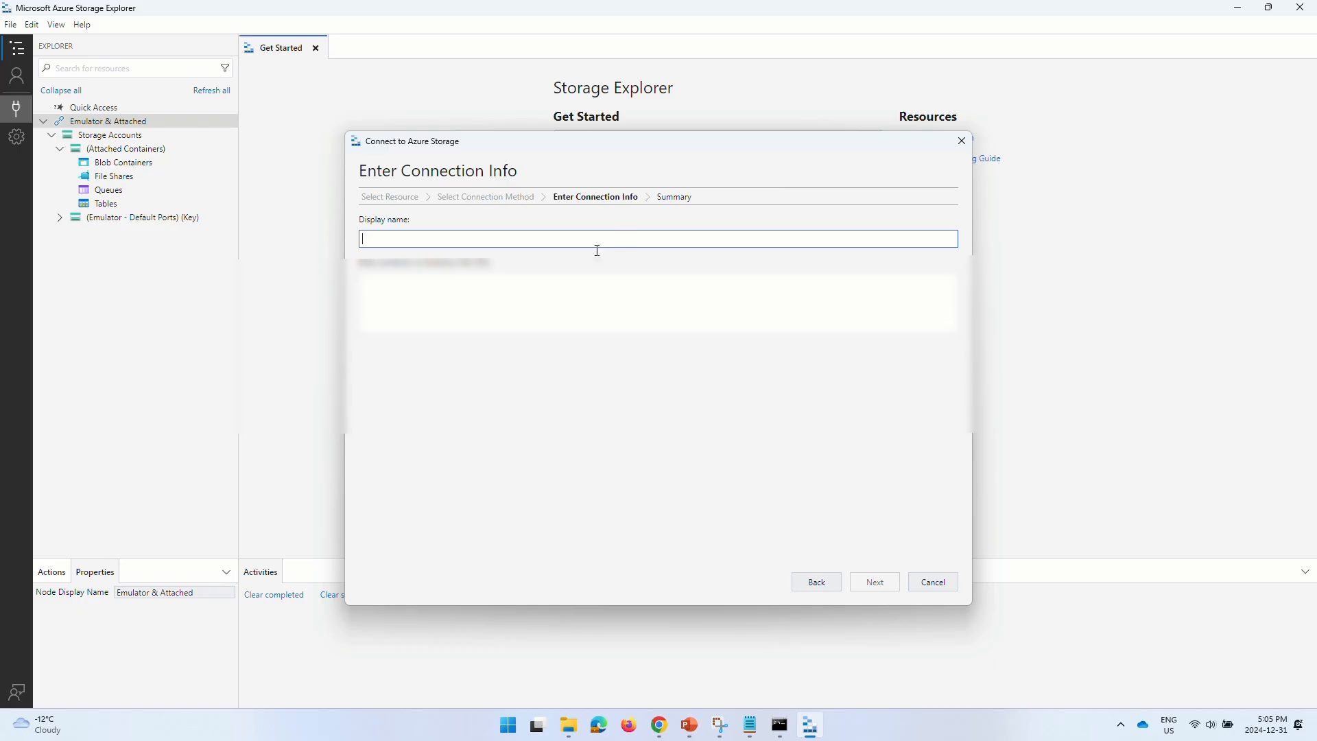
pyautogui.click(520, 293)
pyautogui.hotkey('ctrl', 'v')
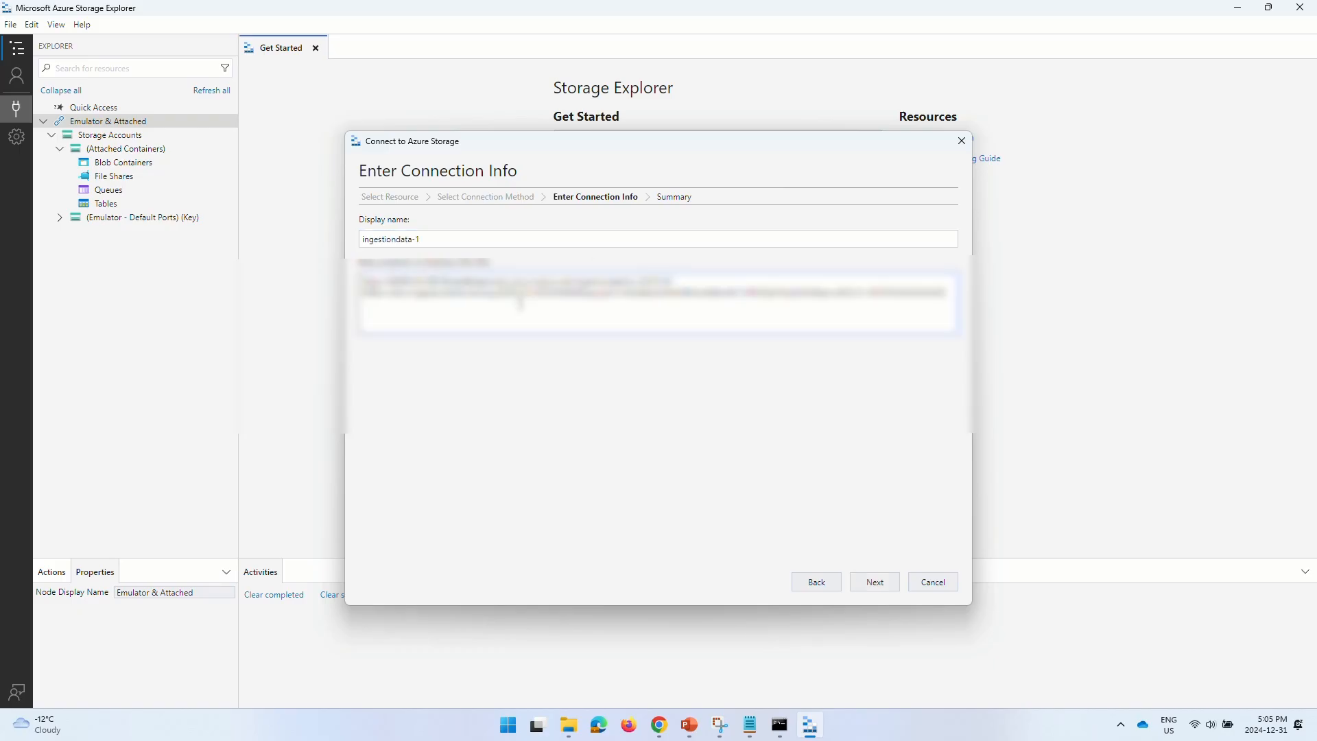
pyautogui.click(880, 594)
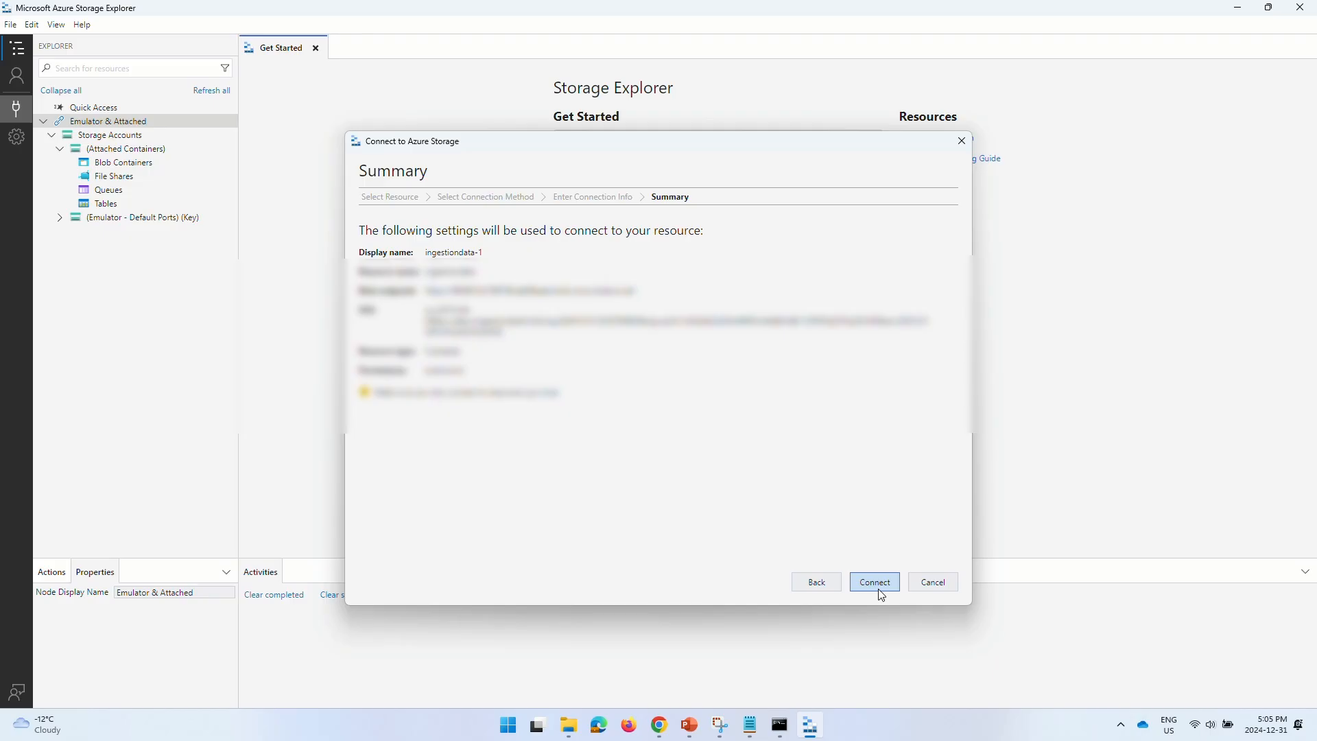
pyautogui.click(874, 582)
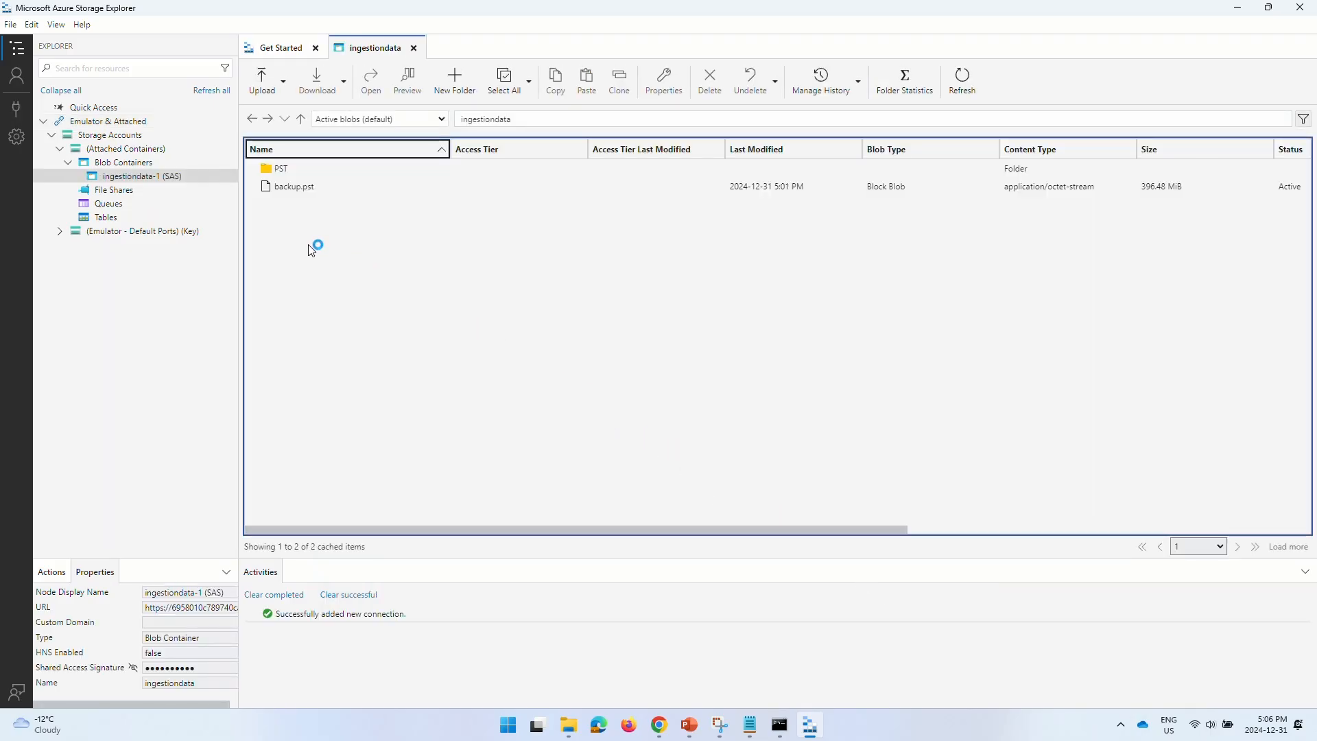
pyautogui.doubleClick(280, 166)
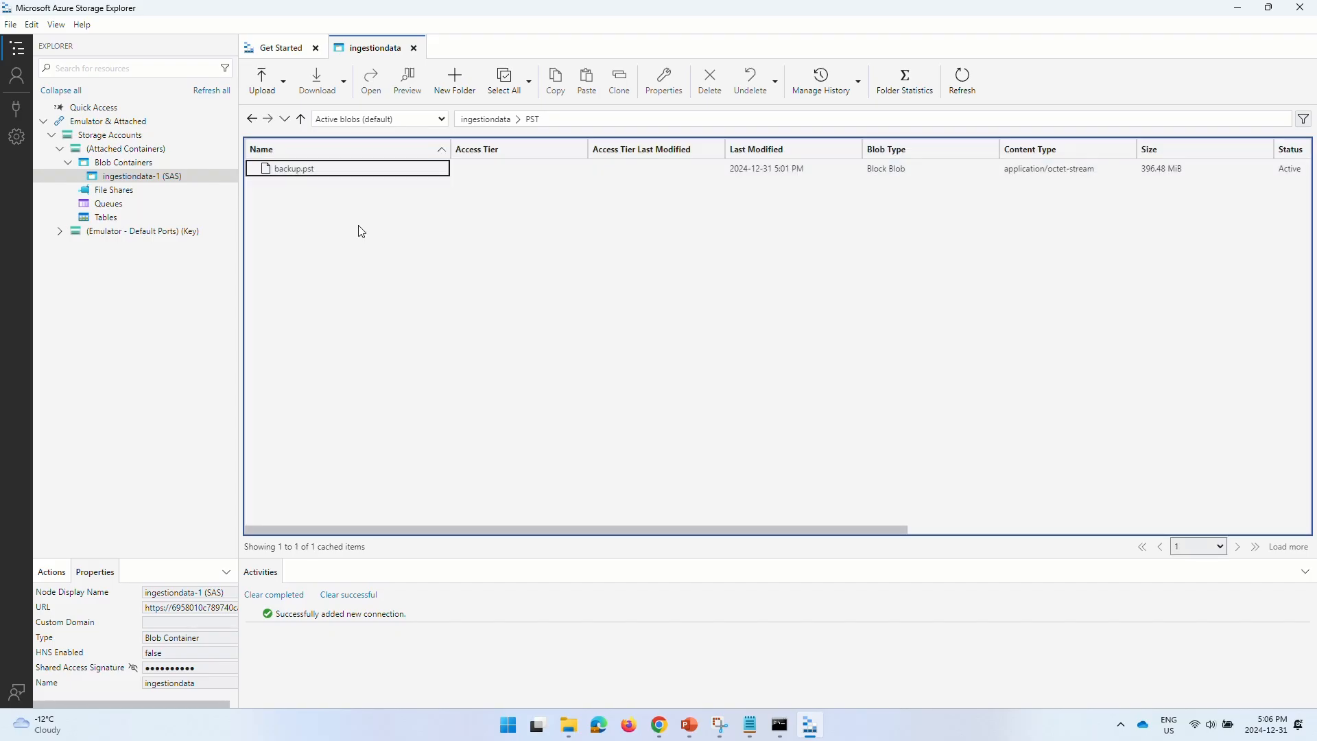
pyautogui.click(301, 119)
pyautogui.click(368, 260)
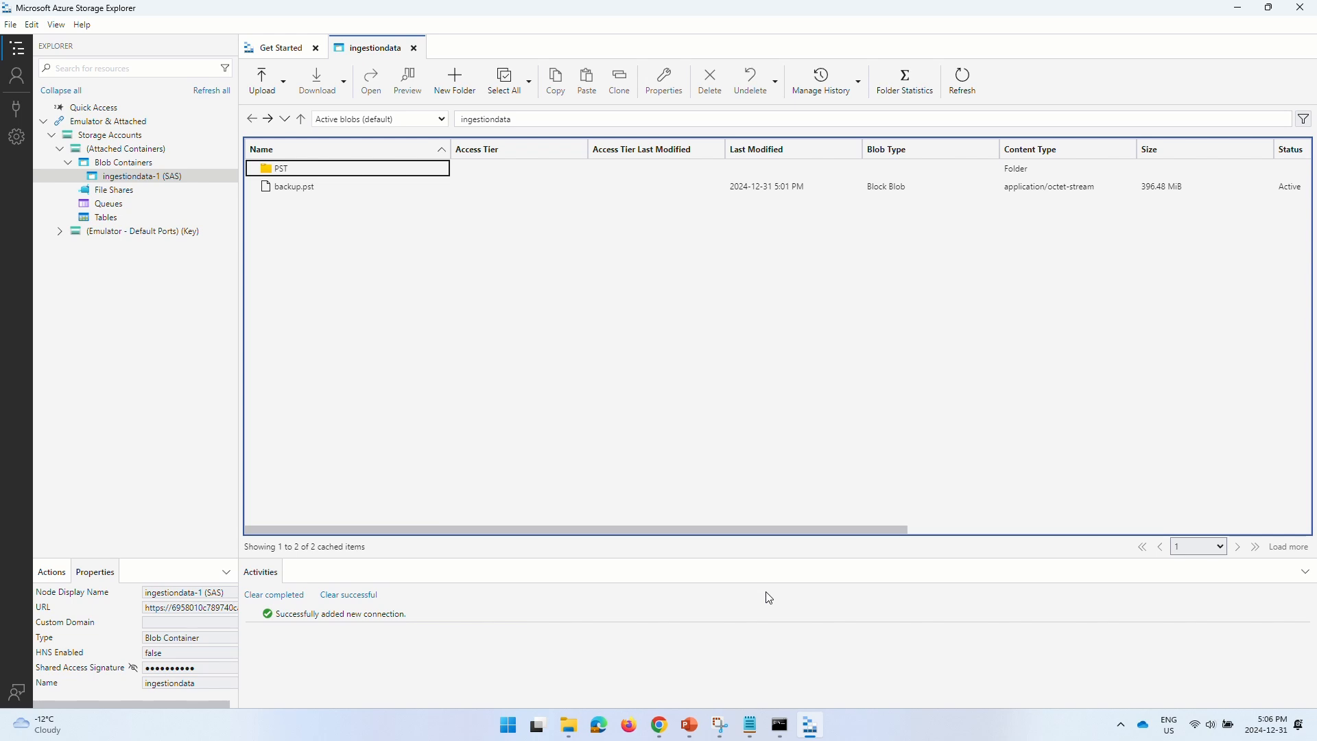
# - Create a new text document named 'New file' in the C:\temp\PST folder
pyautogui.click(569, 725)
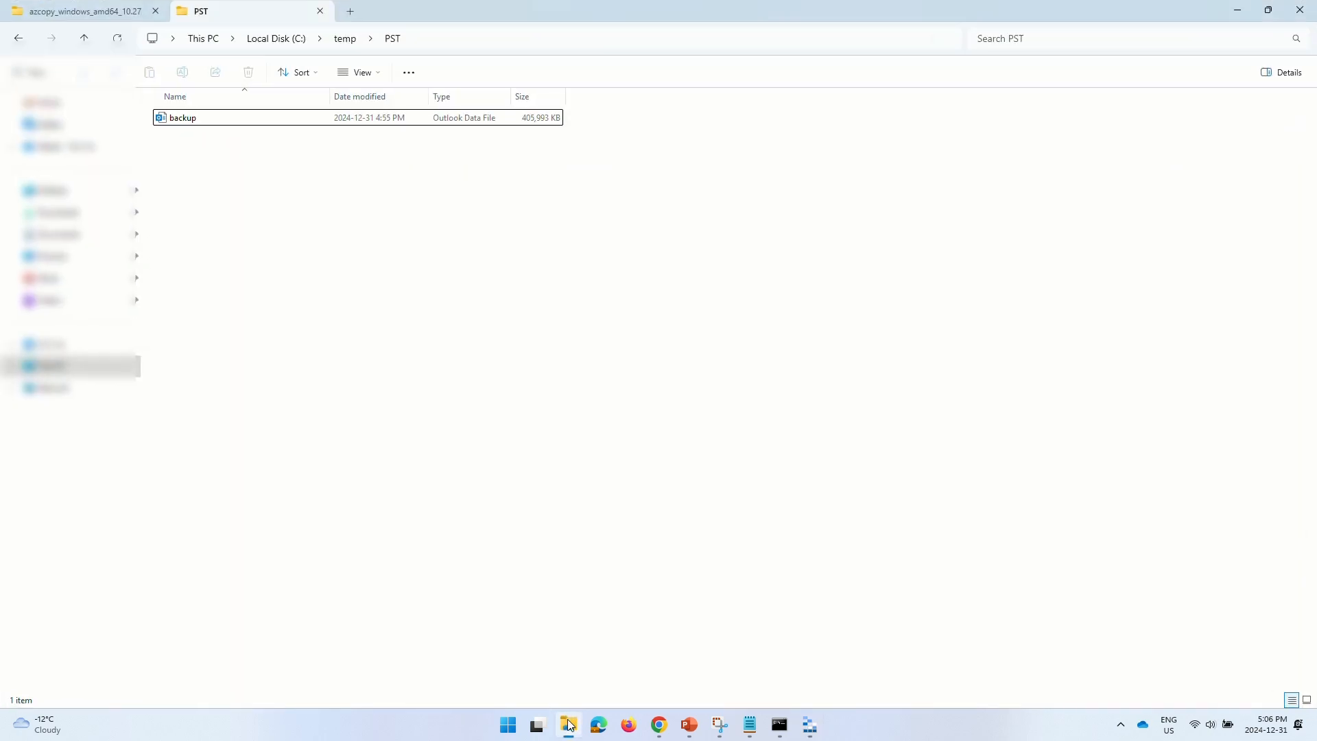
pyautogui.rightClick(257, 232)
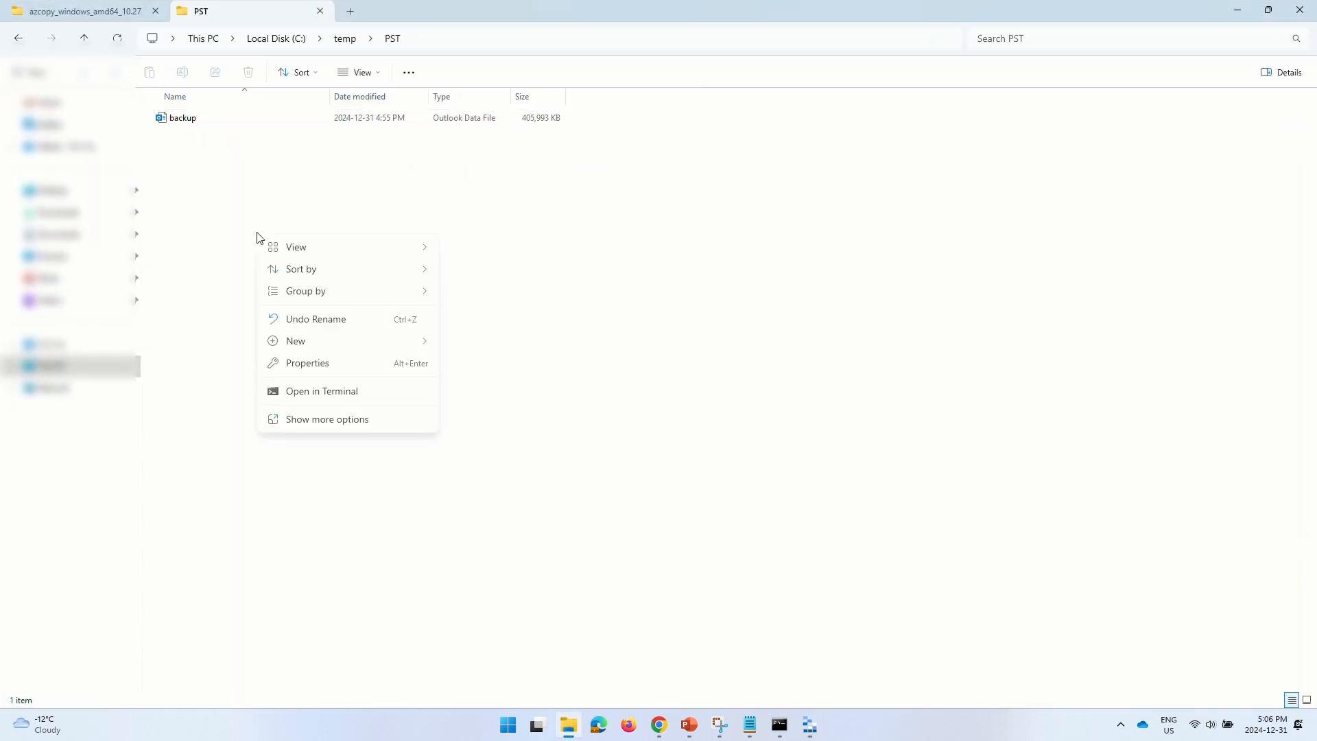
pyautogui.moveTo(315, 343)
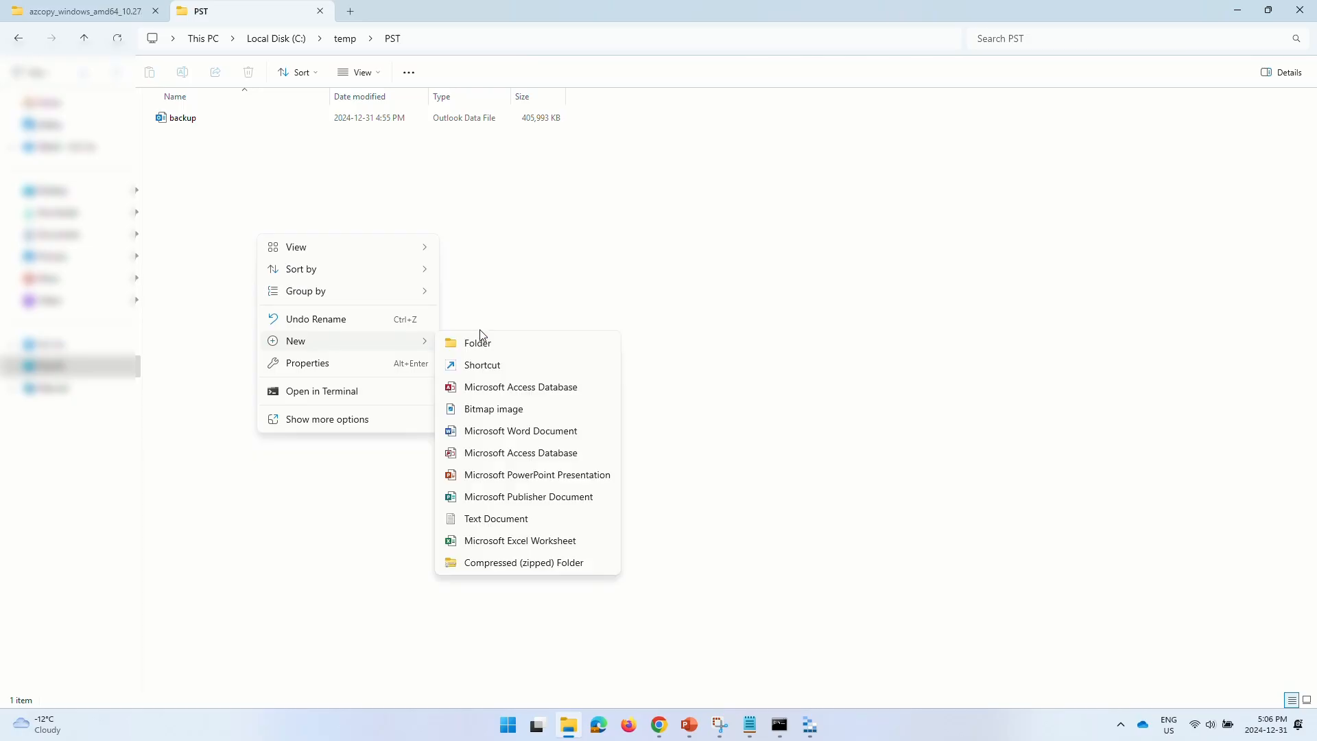
pyautogui.click(493, 523)
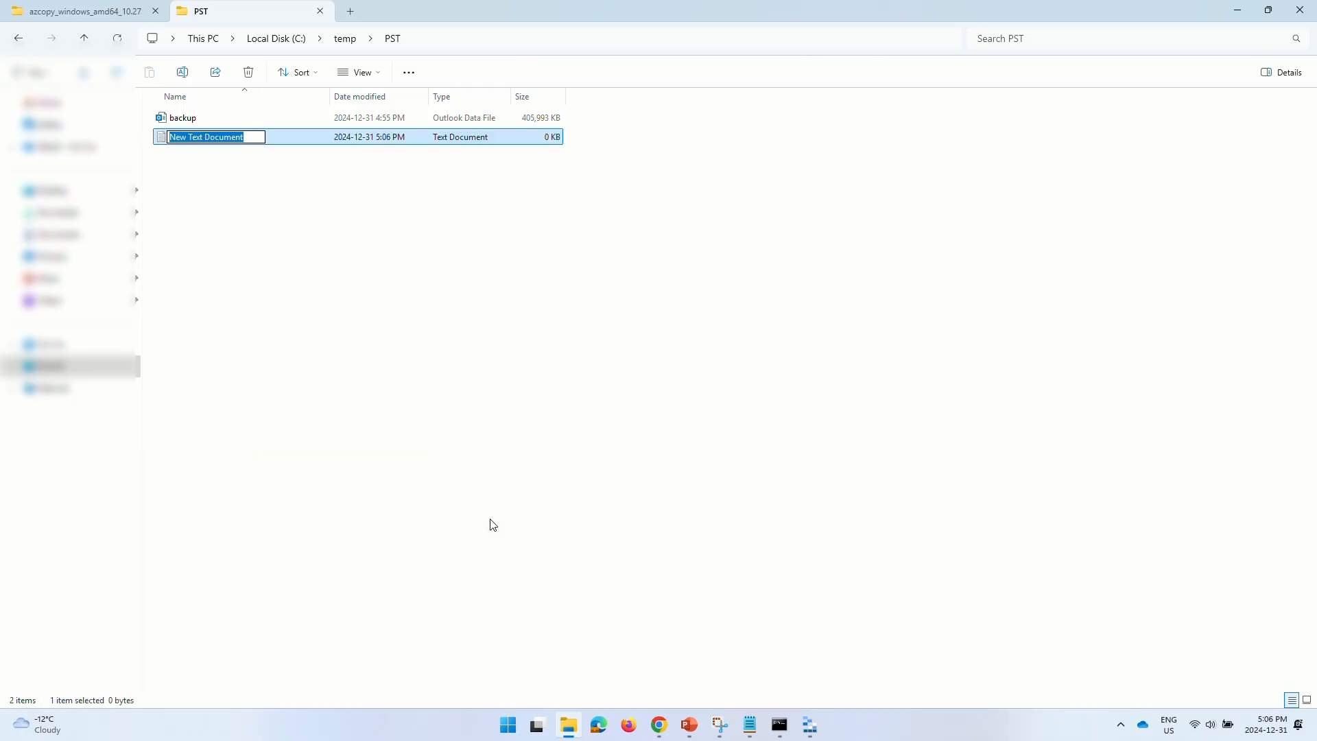
pyautogui.write('New file')
pyautogui.press('Return')
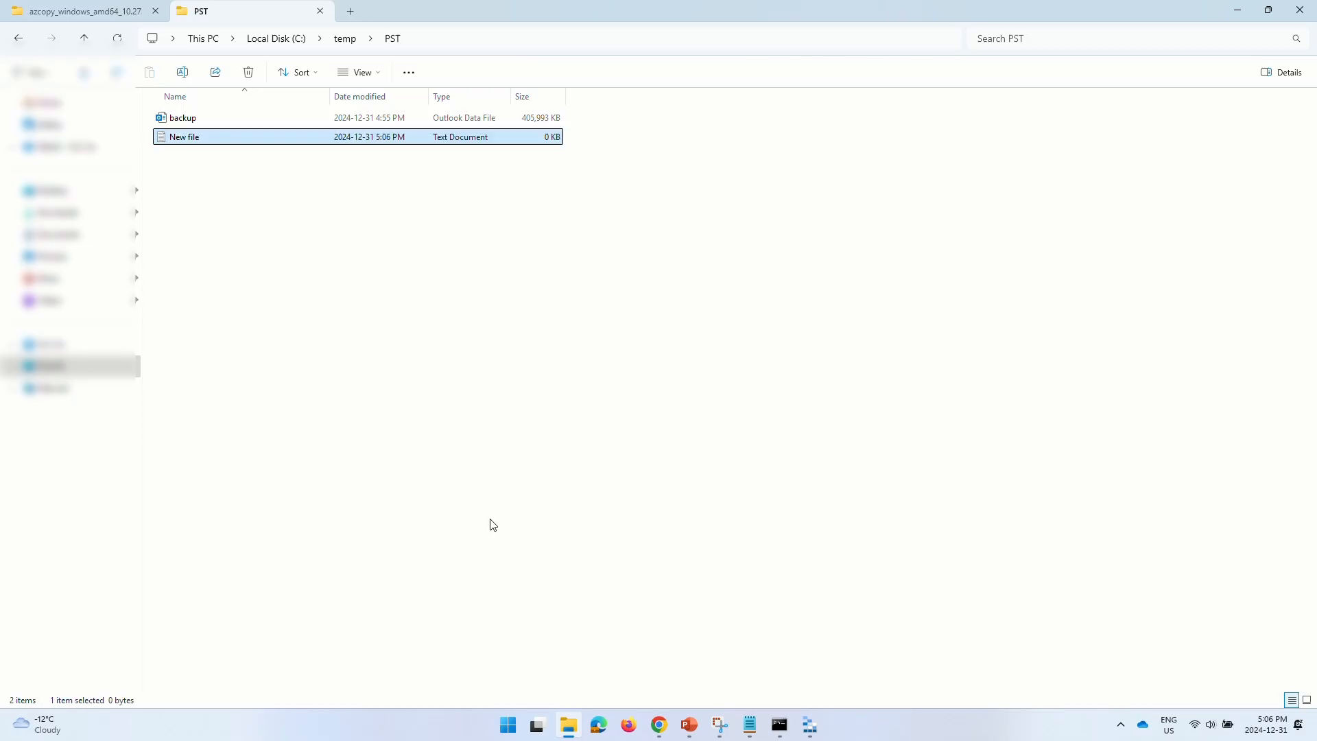
# - Write 'test data' into New file.txt, close it, and select the --recursive copy command
pyautogui.press('Return')
pyautogui.write('test d')
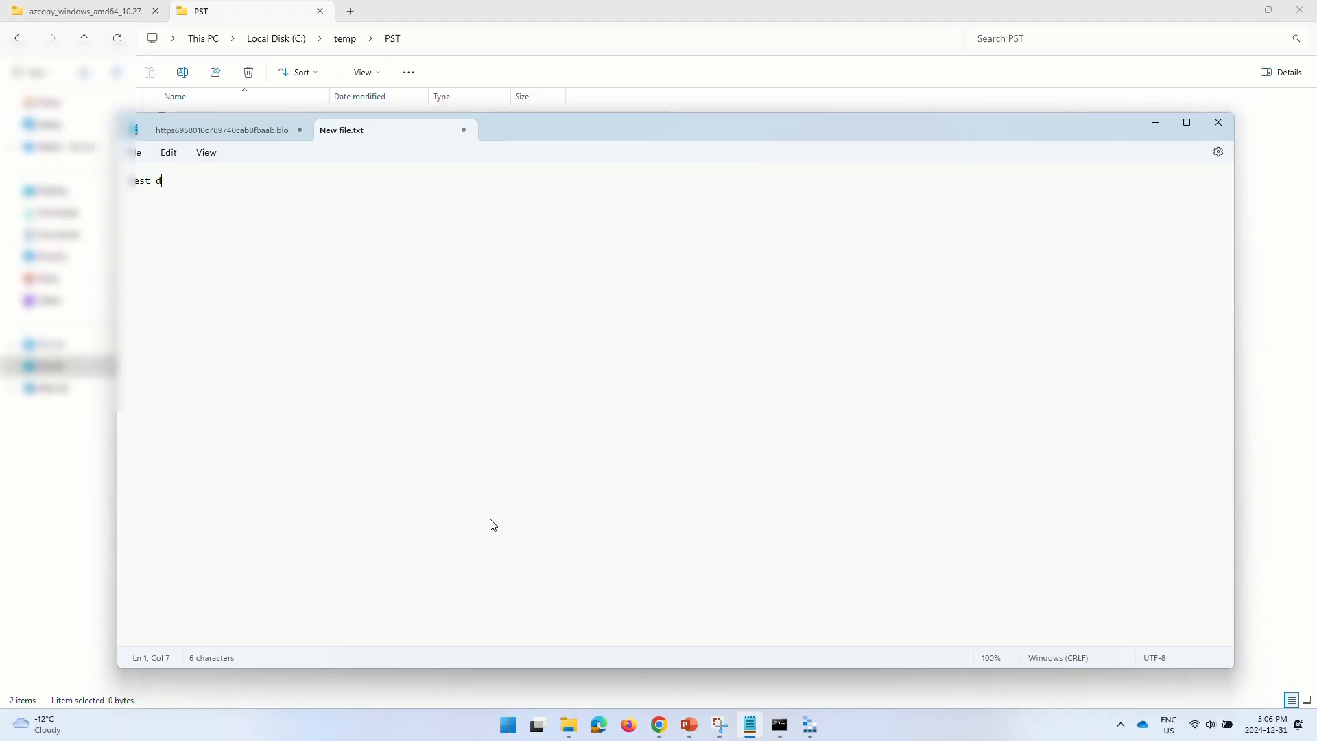
pyautogui.write('ata')
pyautogui.press('Return')
pyautogui.press('BackSpace')
pyautogui.click(465, 132)
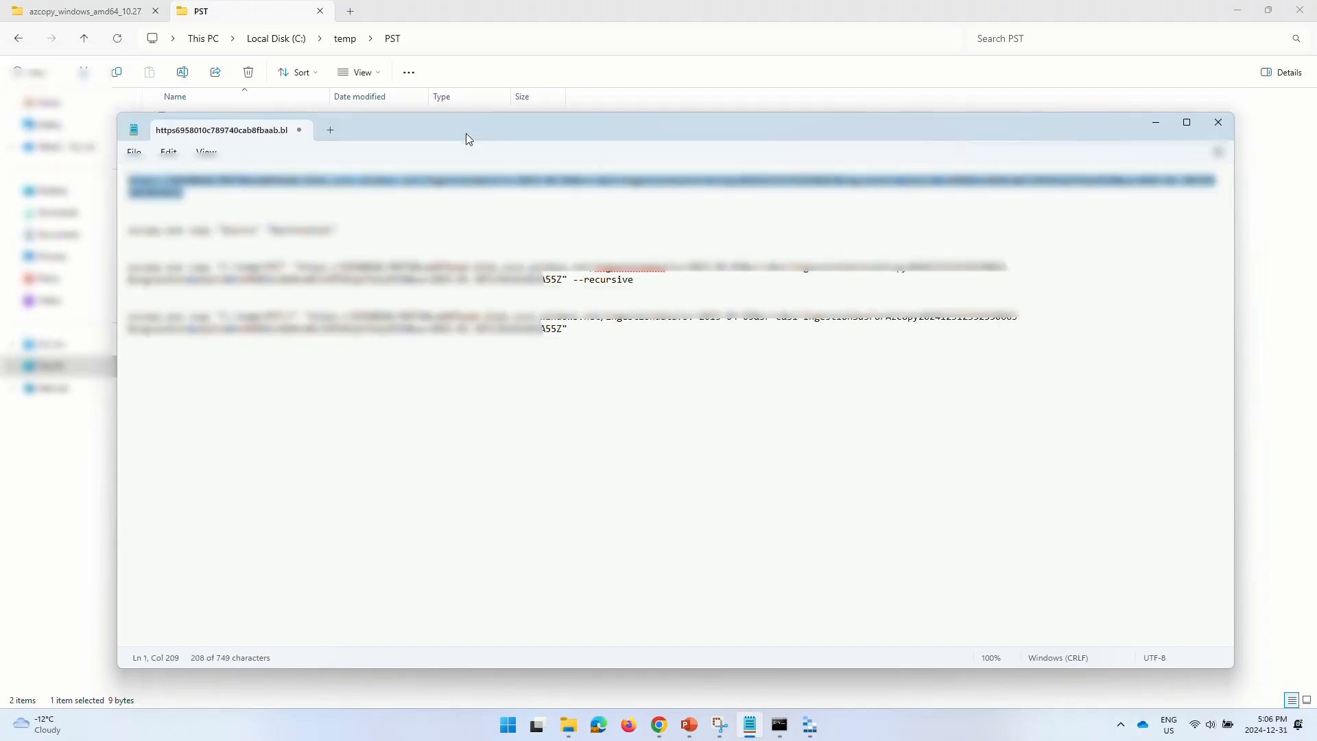
pyautogui.moveTo(643, 280); pyautogui.dragTo(117, 272)
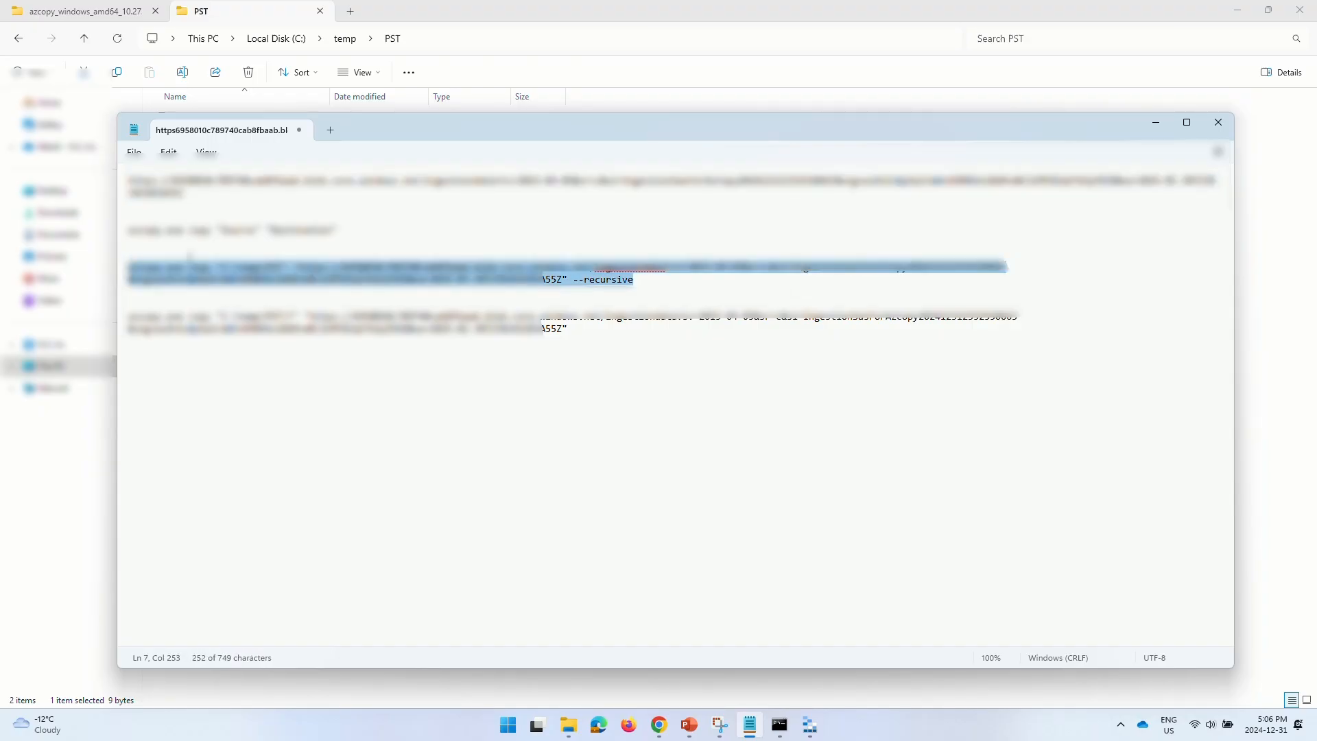
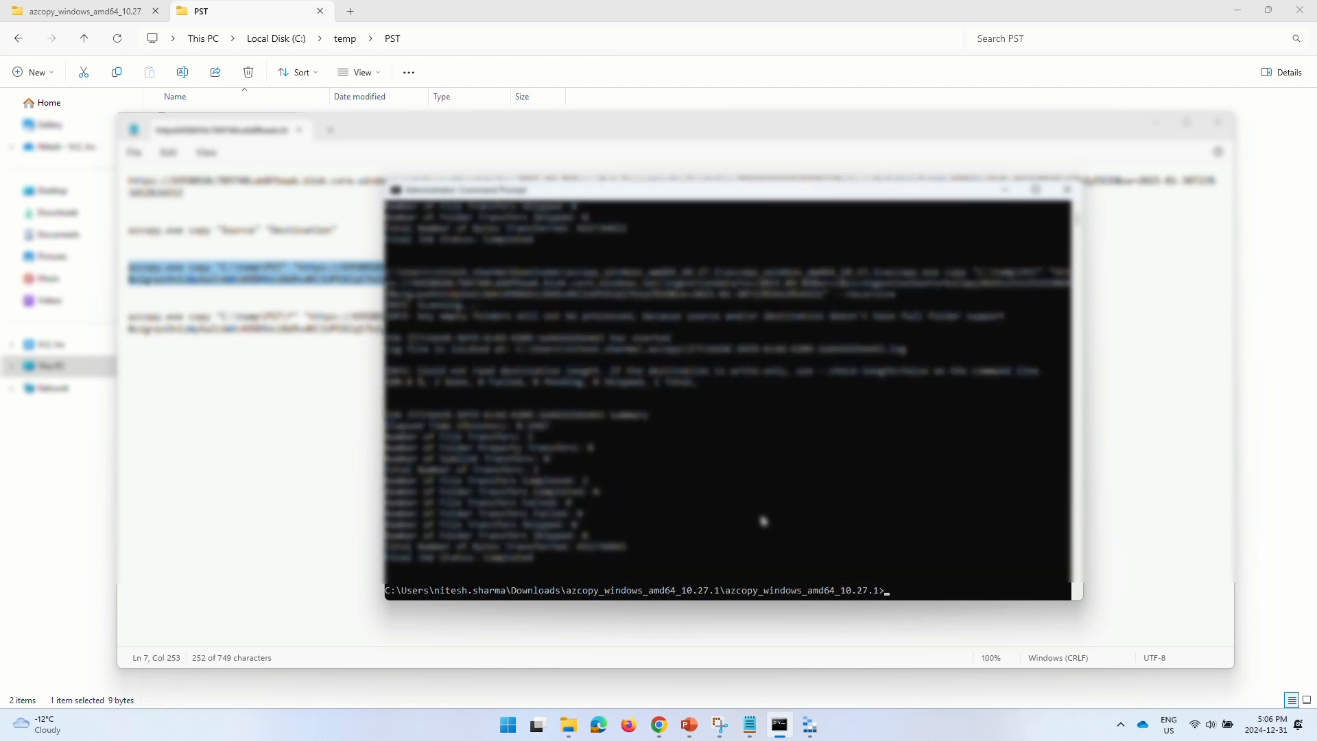
# - Refresh ingestiondata, verify the PST folder lists backup.pst and New file.txt, then return to root
pyautogui.click(807, 724)
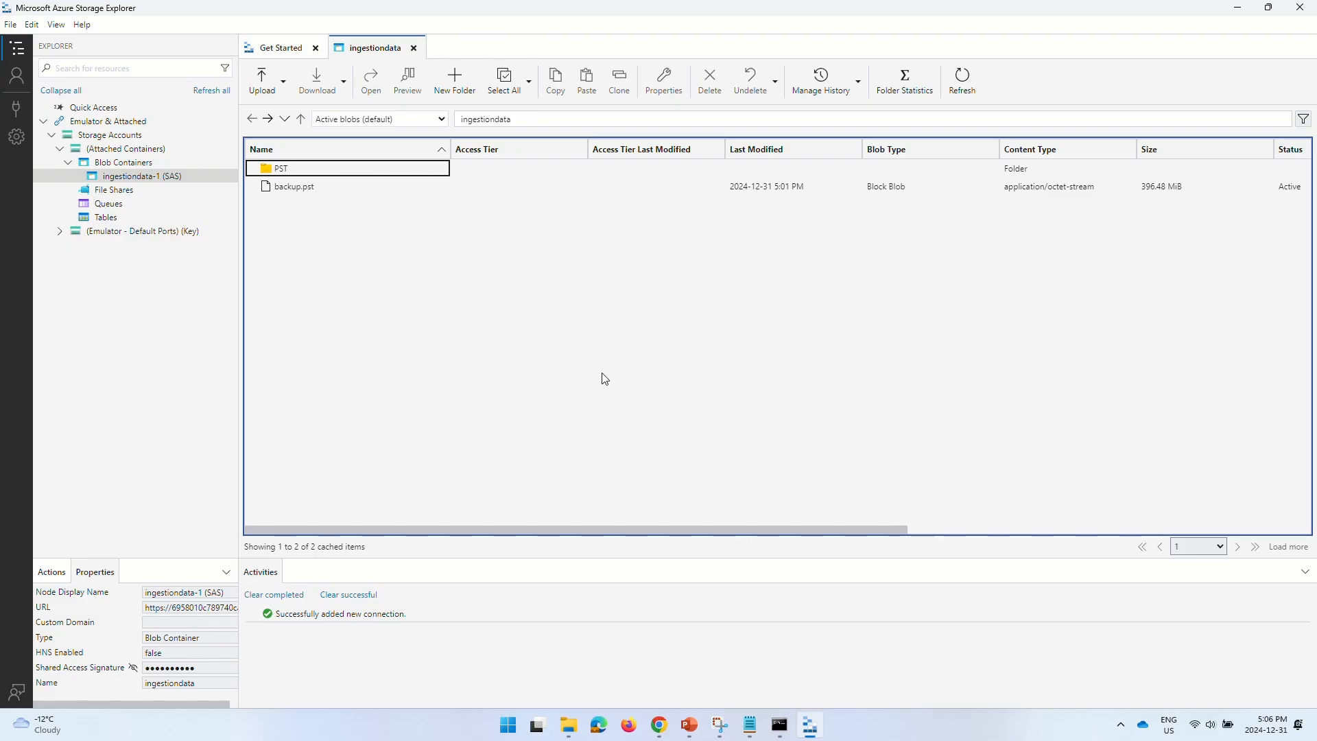
pyautogui.click(963, 79)
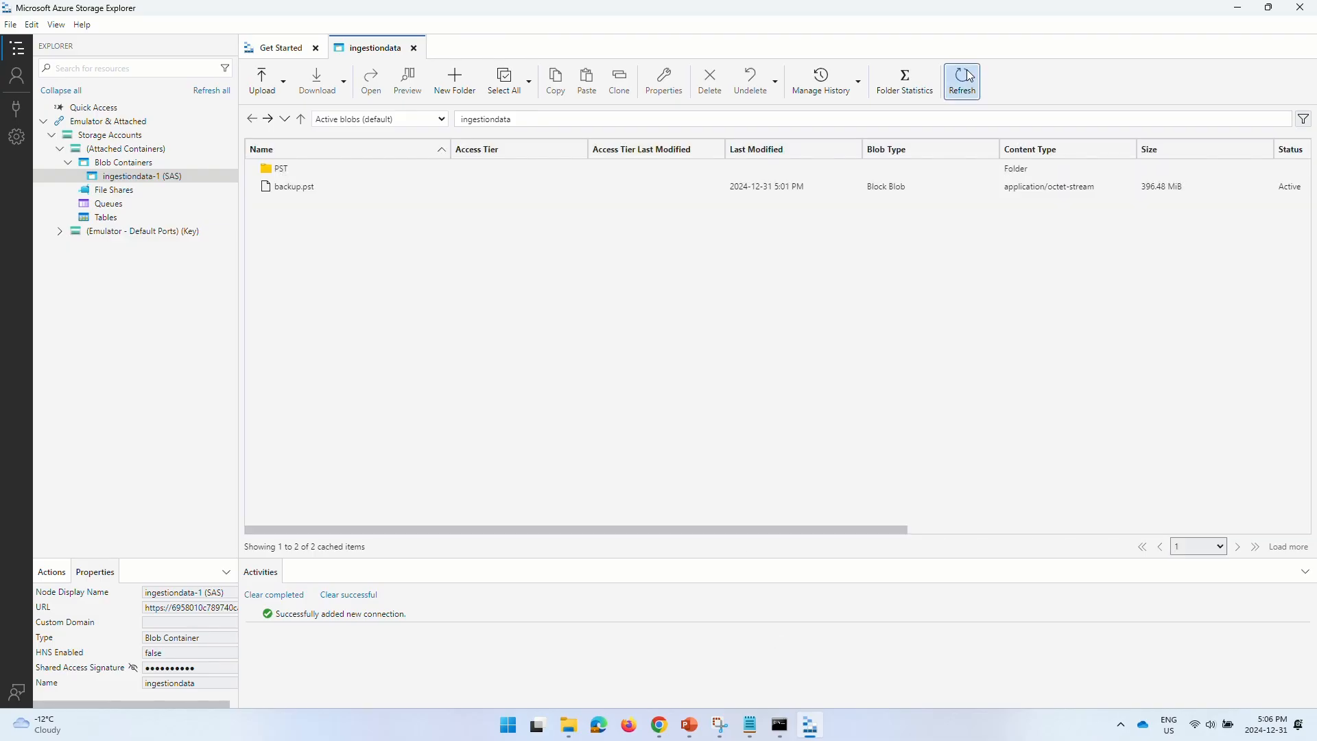
pyautogui.doubleClick(322, 169)
pyautogui.click(355, 250)
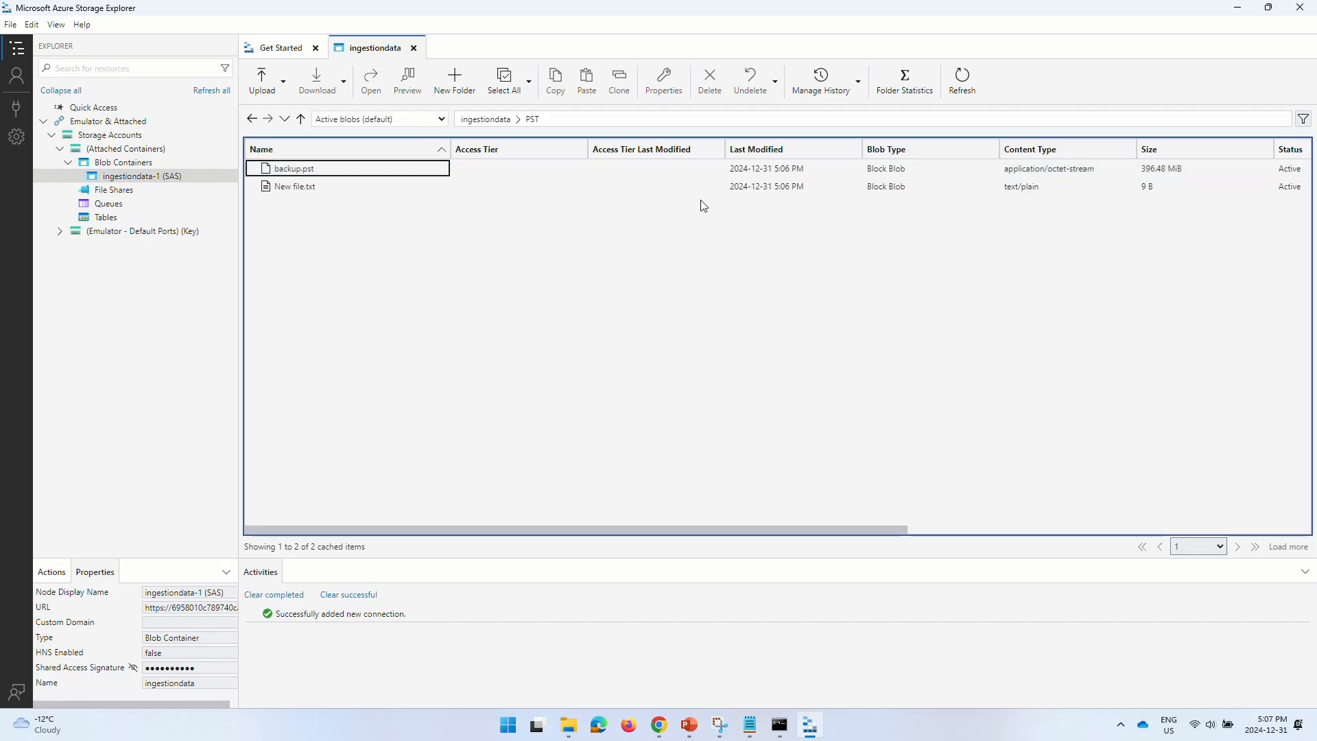
pyautogui.click(300, 119)
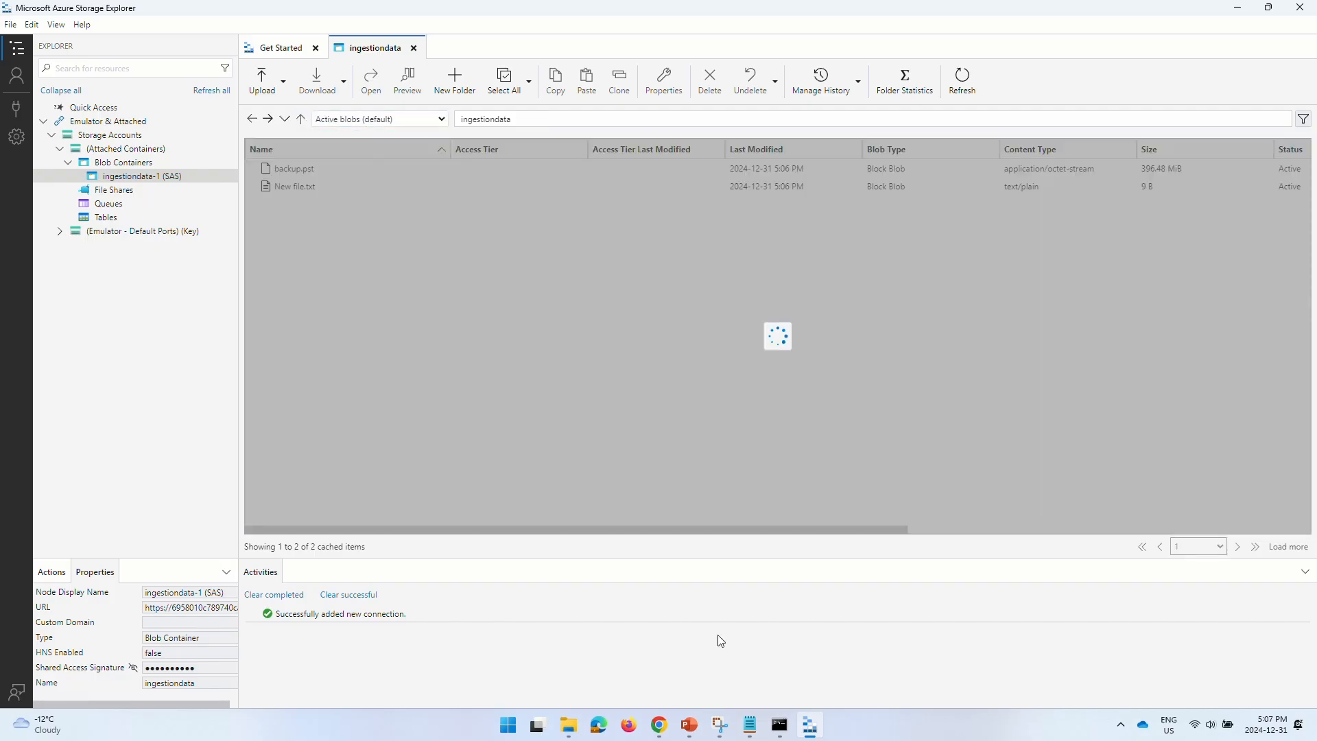
# - In the Notepad notes, select the last azcopy copy command with the wildcard source path
pyautogui.click(749, 725)
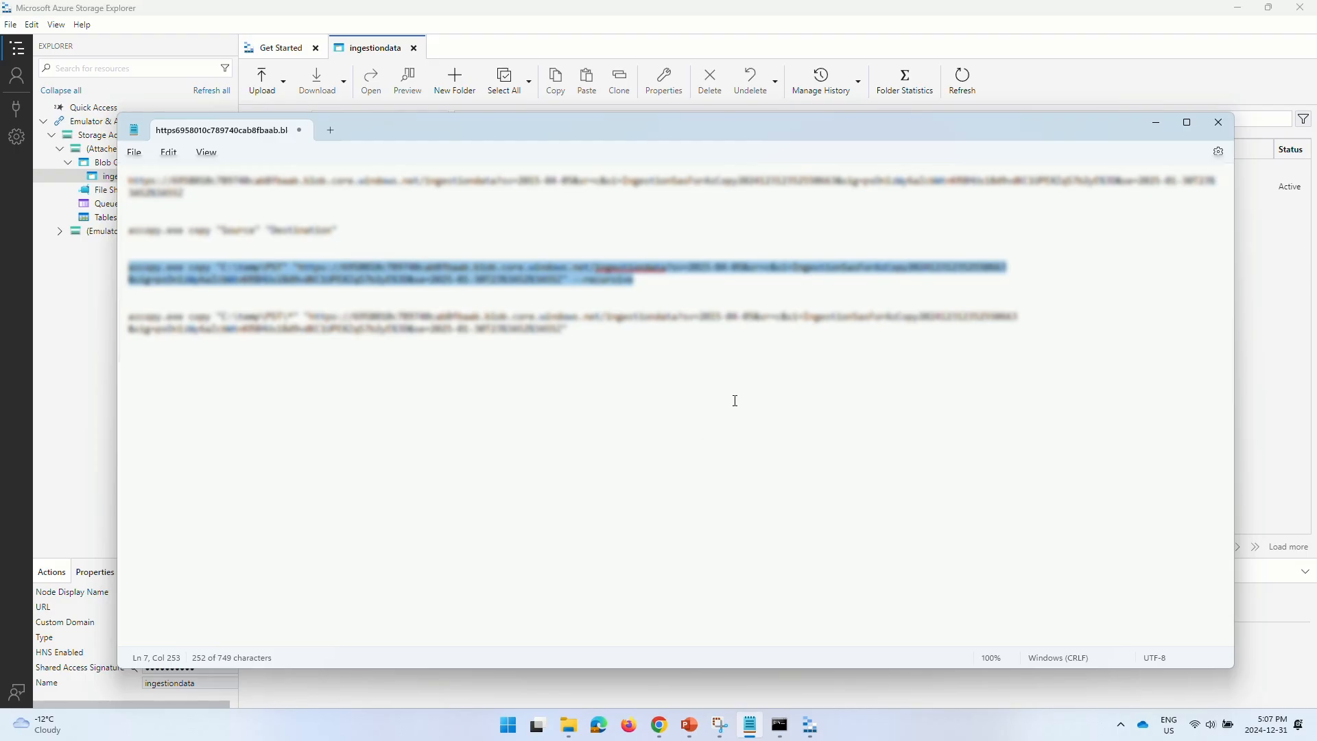
pyautogui.click(644, 359)
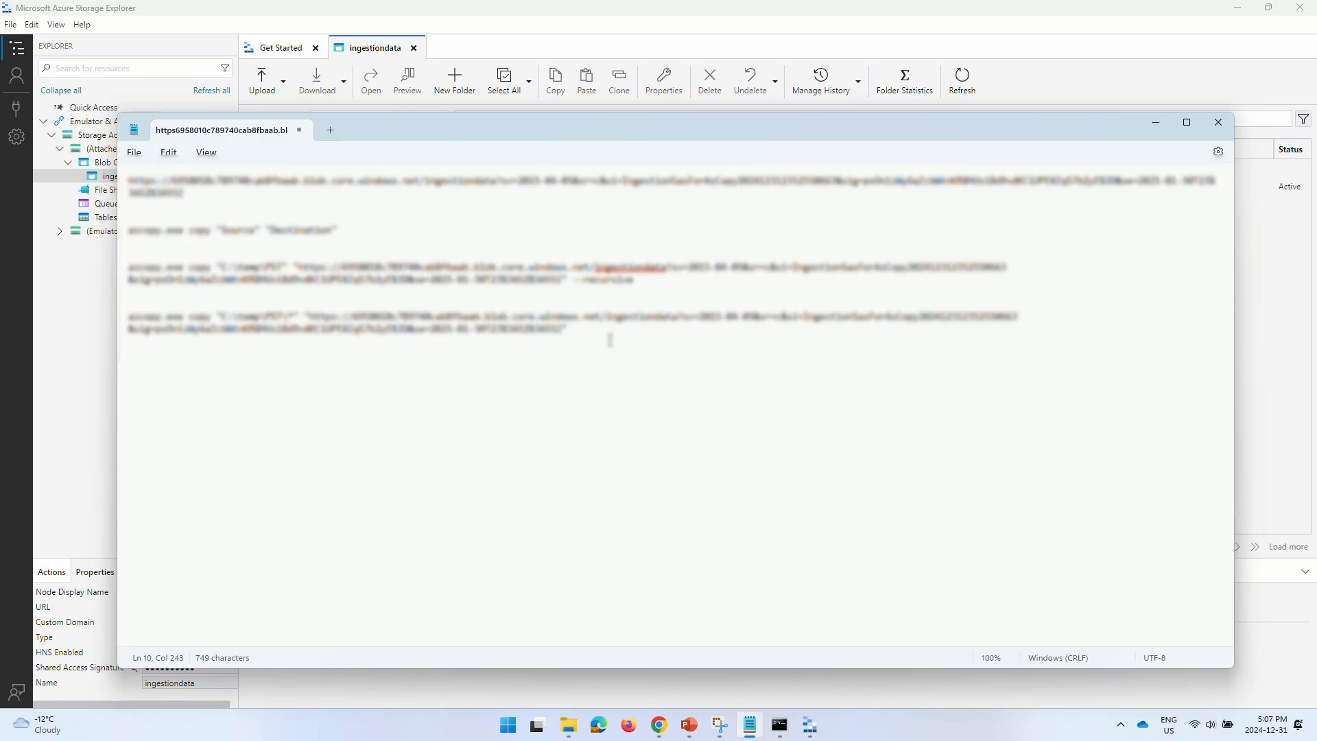
pyautogui.moveTo(608, 336); pyautogui.dragTo(89, 320)
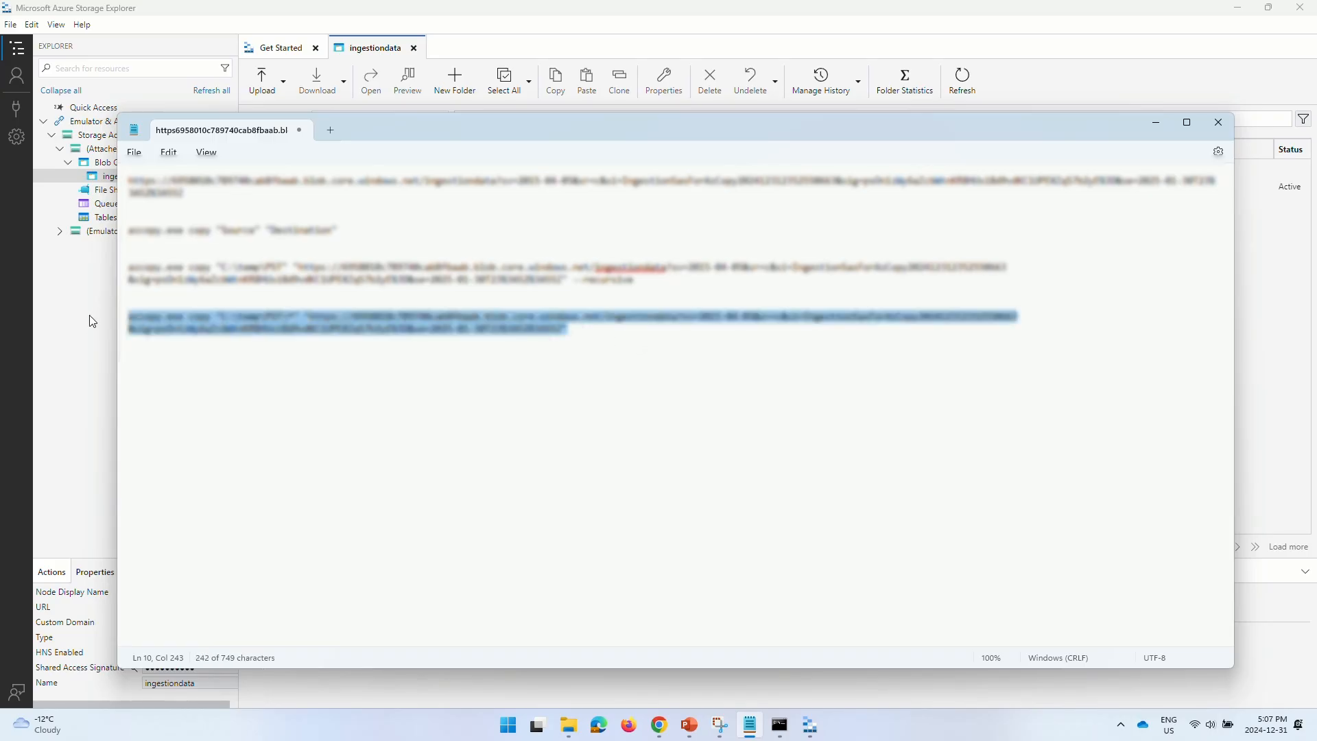
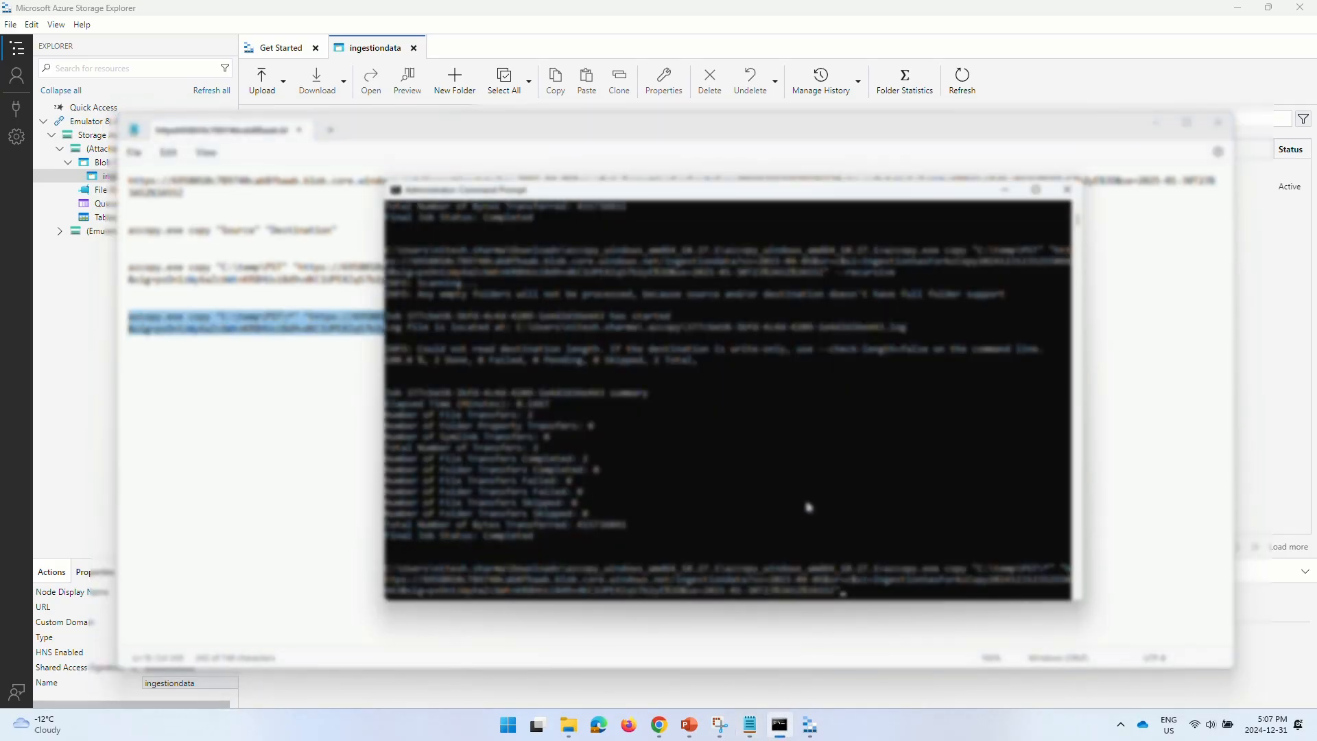
# - Run the azcopy upload and refresh ingestiondata to show the PST folder and backup.pst (396.48 MiB)
pyautogui.press('Return')
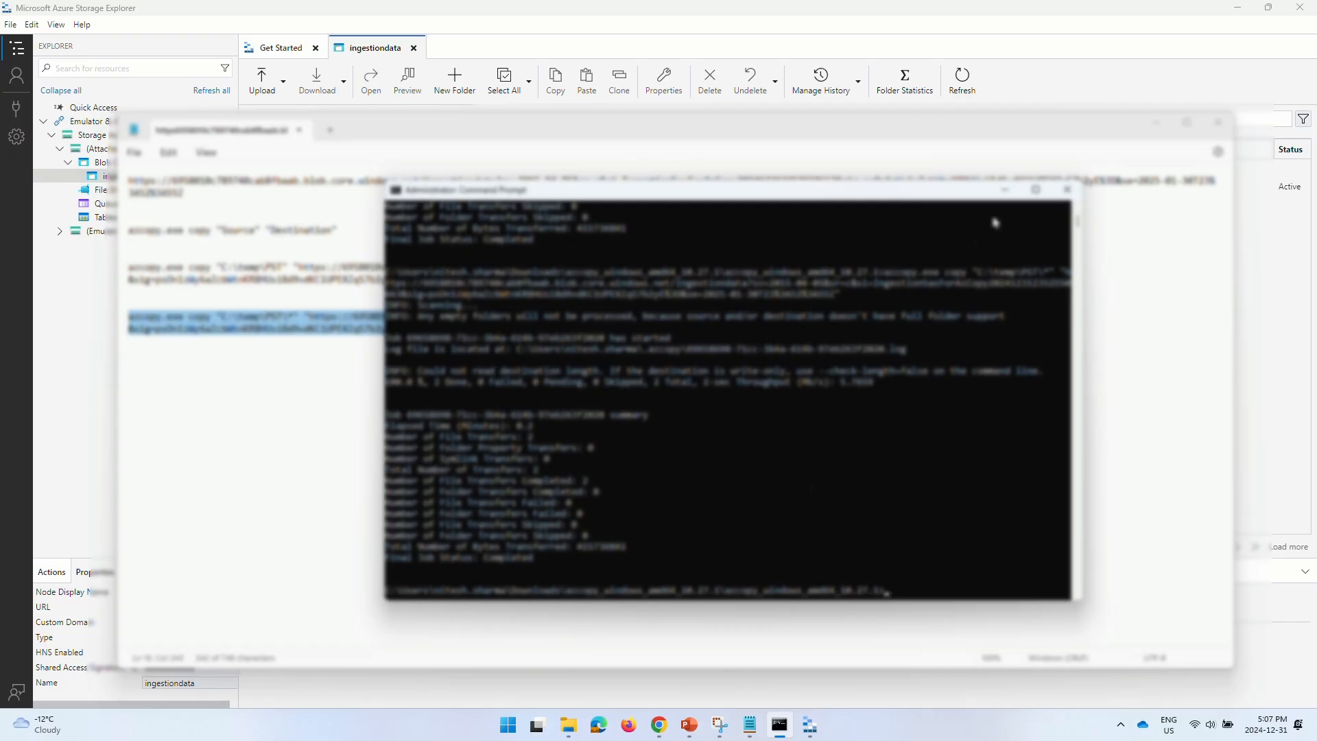
pyautogui.click(1005, 190)
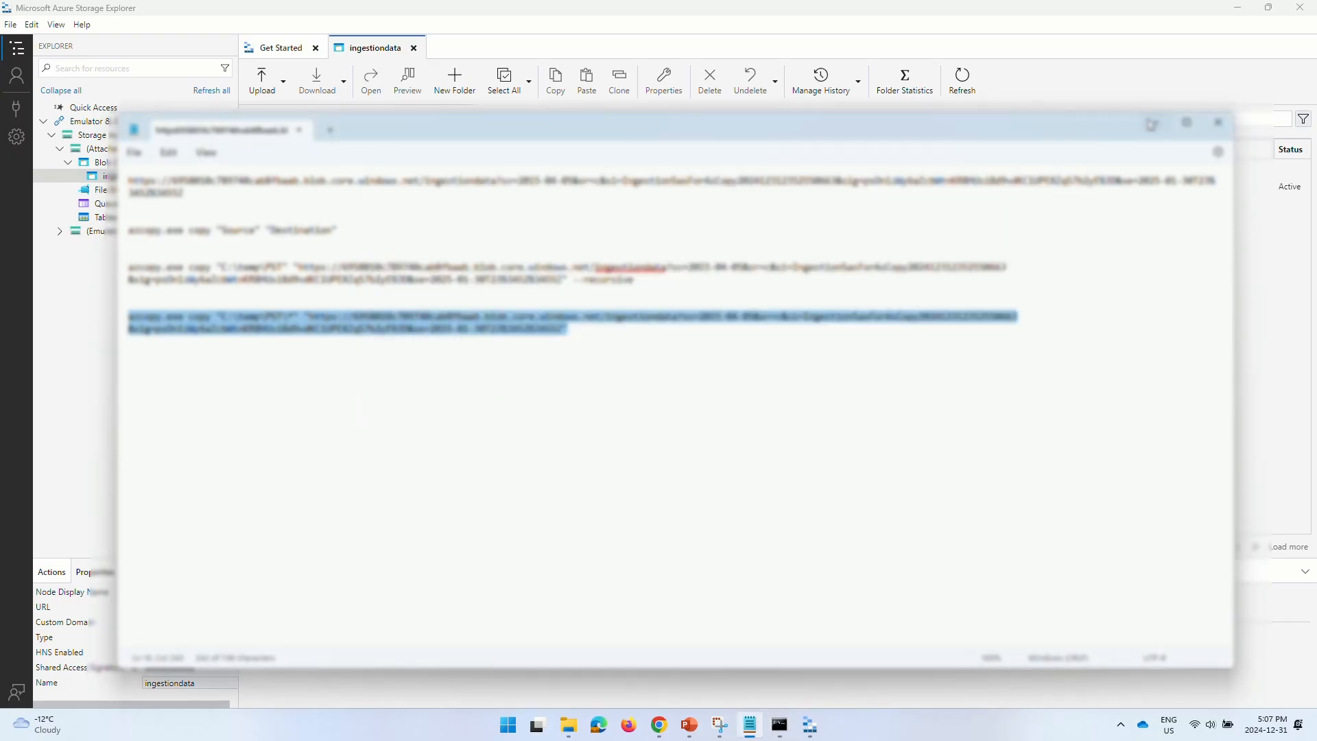
pyautogui.click(1156, 122)
pyautogui.click(964, 81)
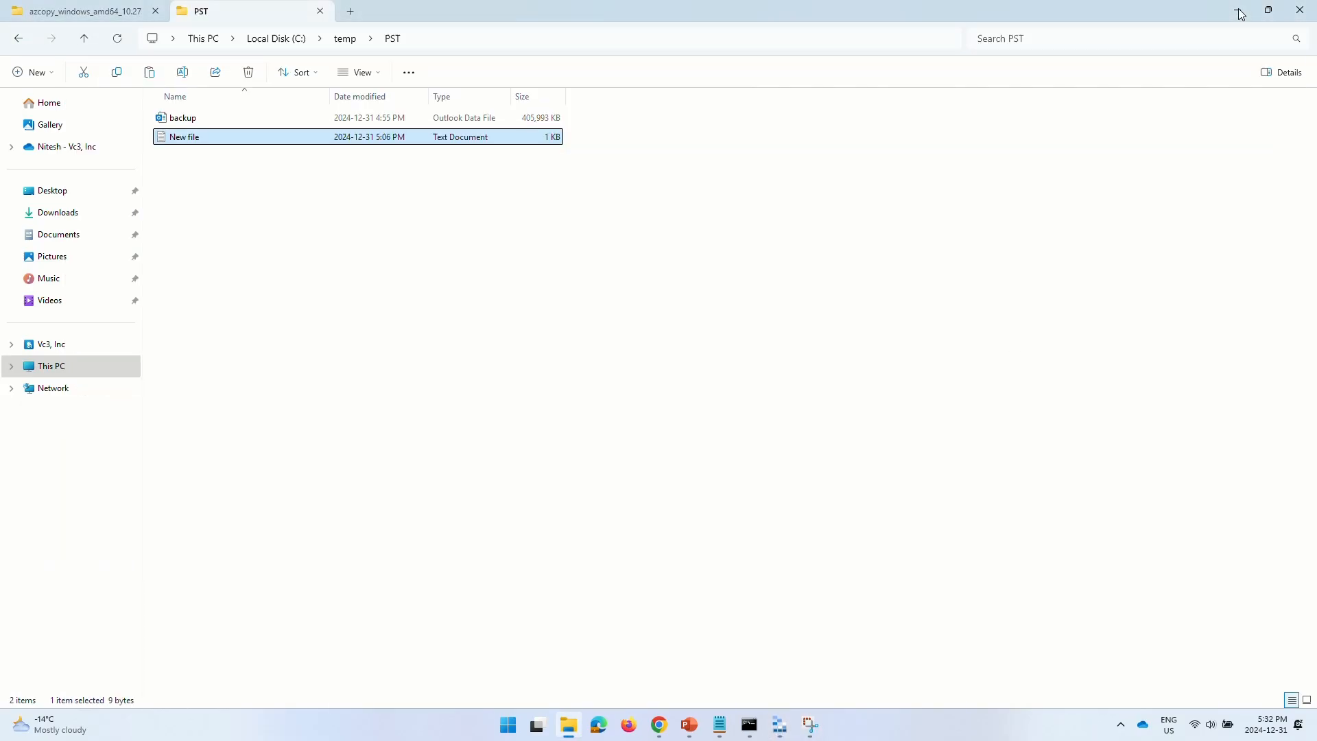
# - Launch Excel from the Start search and open a maximised blank workbook, Book1
pyautogui.click(1238, 12)
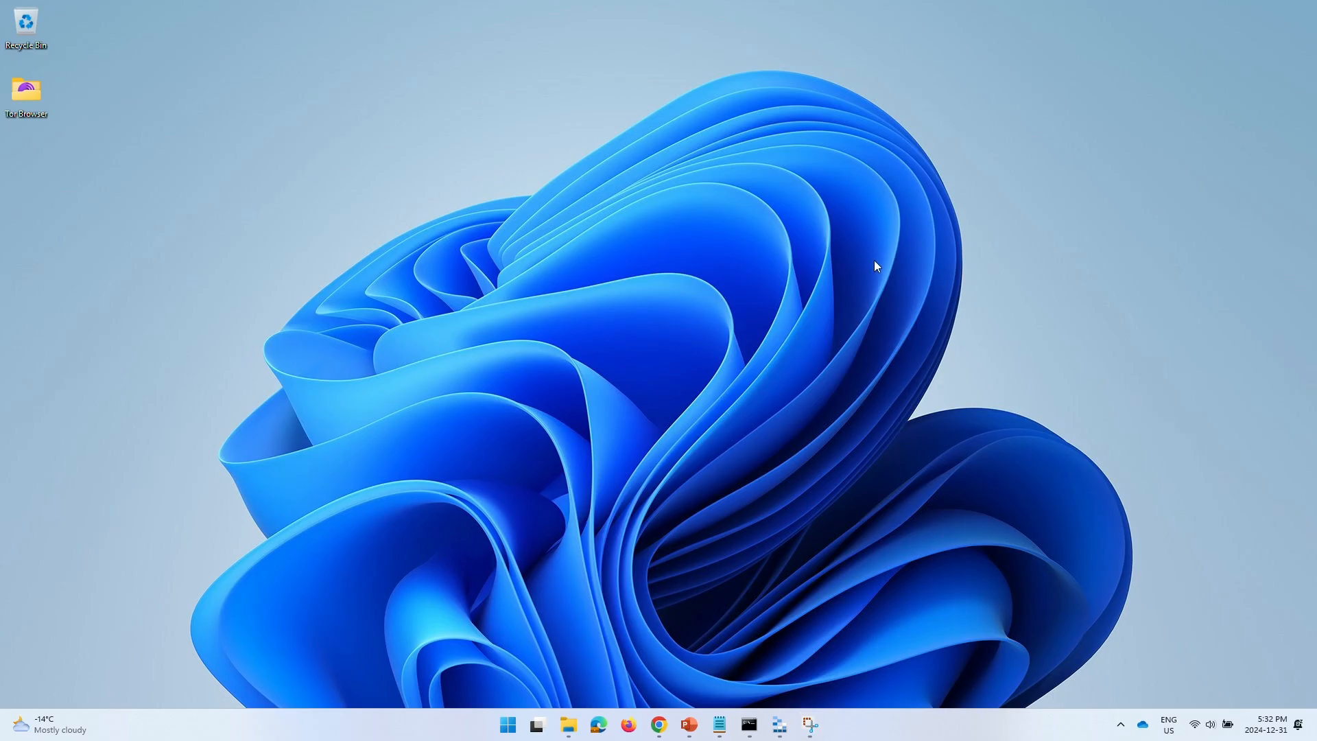
pyautogui.press('super')
pyautogui.write('excel')
pyautogui.press('Return')
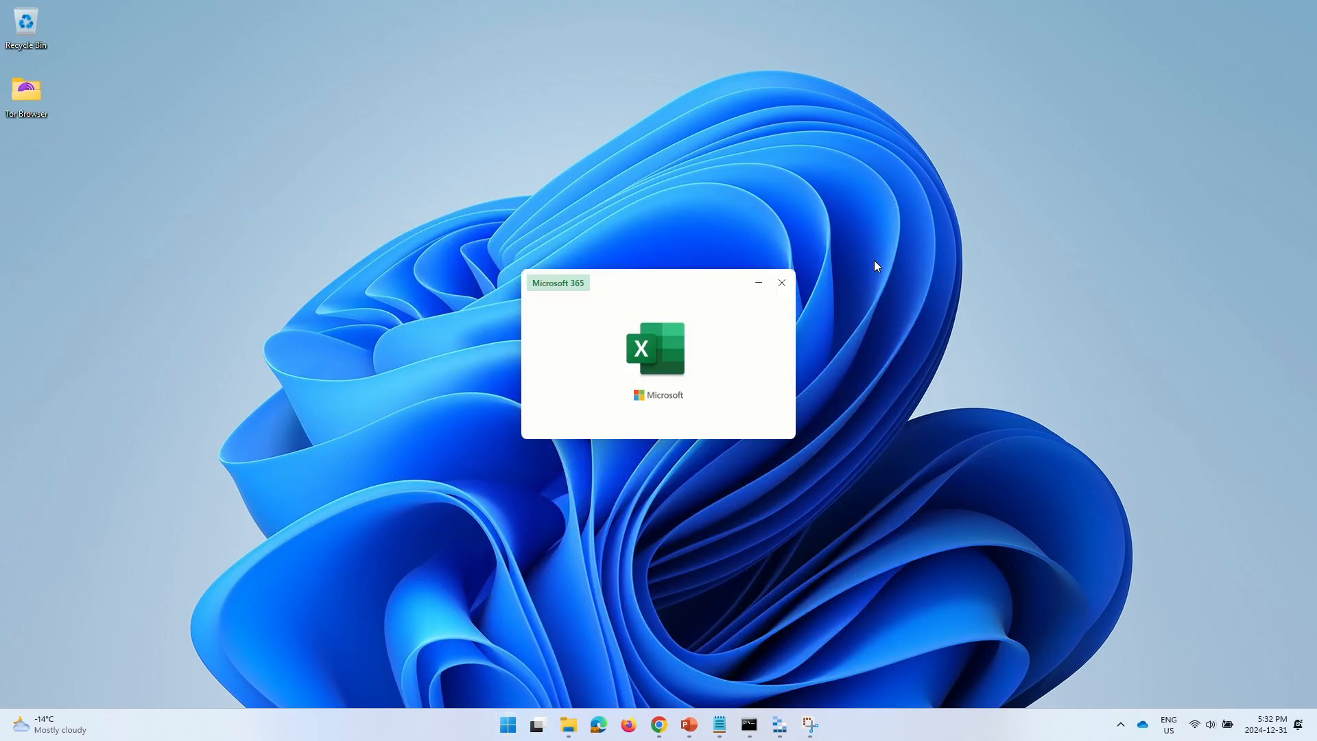
pyautogui.press('Return')
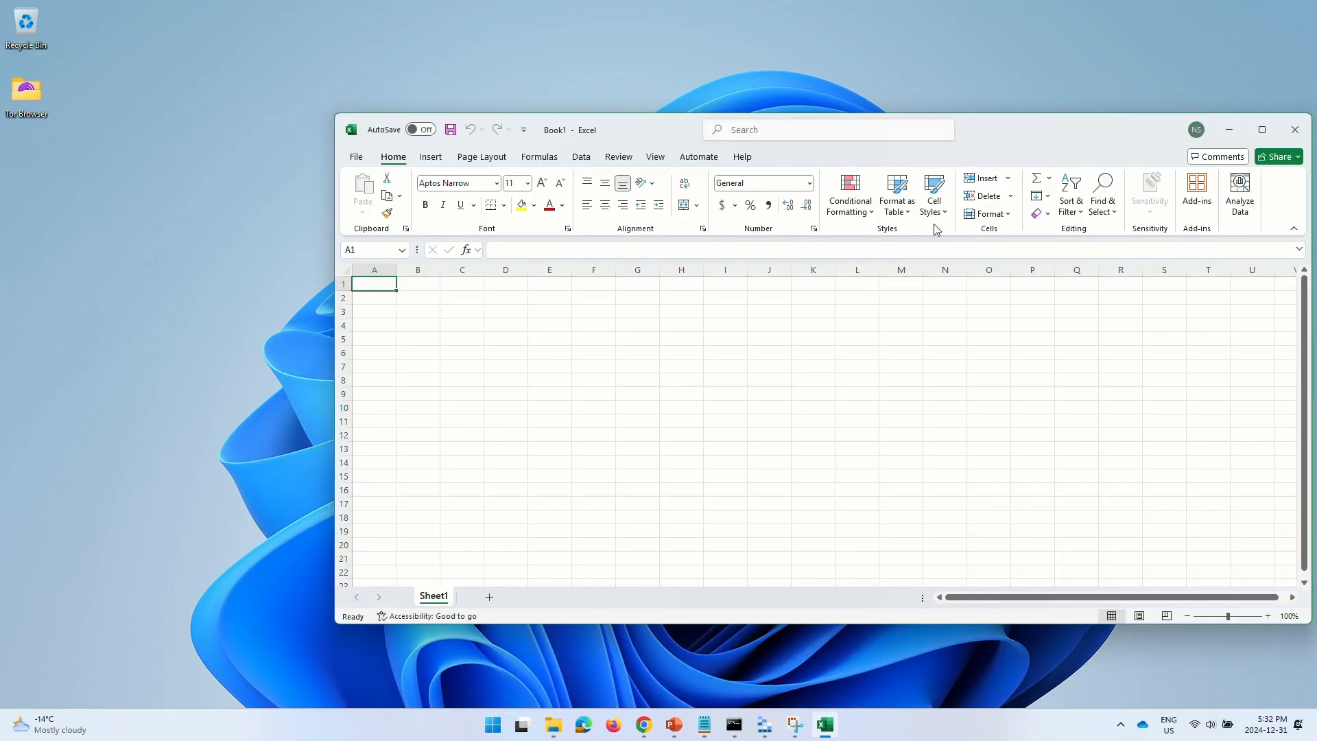
pyautogui.click(1265, 124)
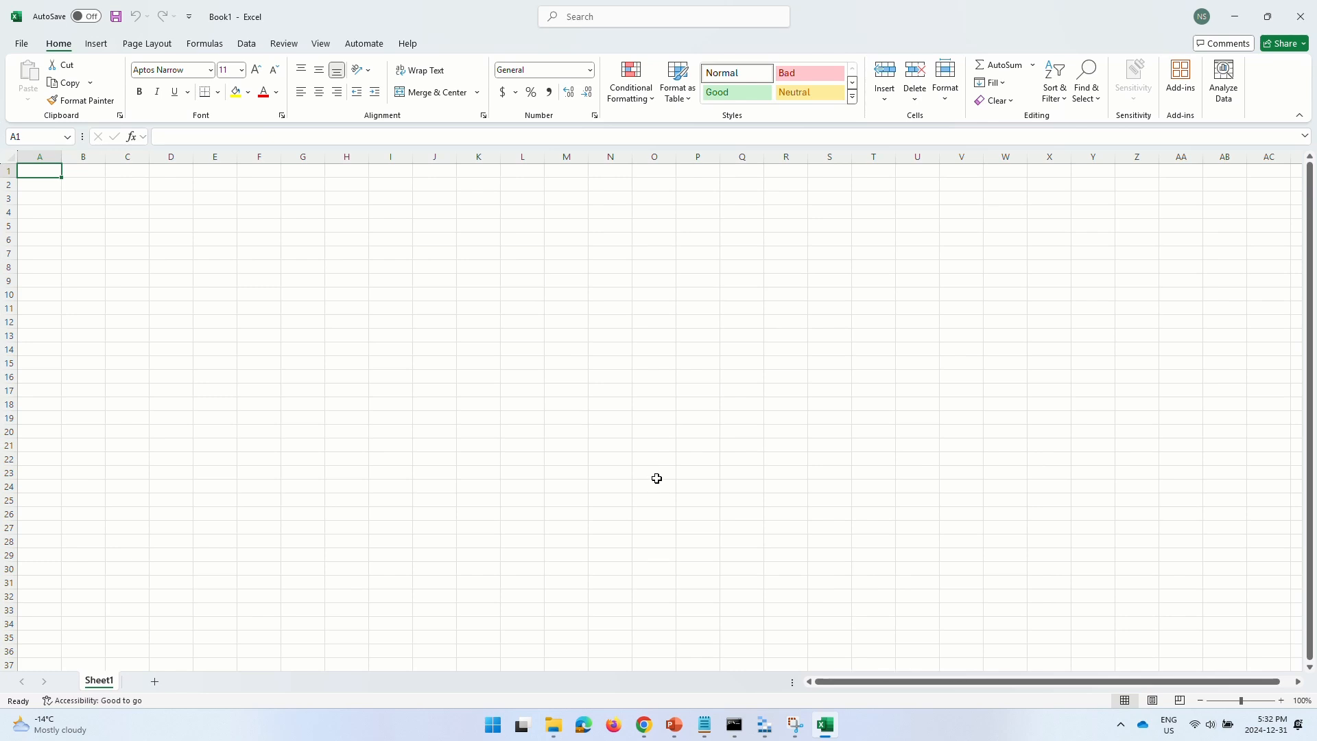
pyautogui.click(644, 734)
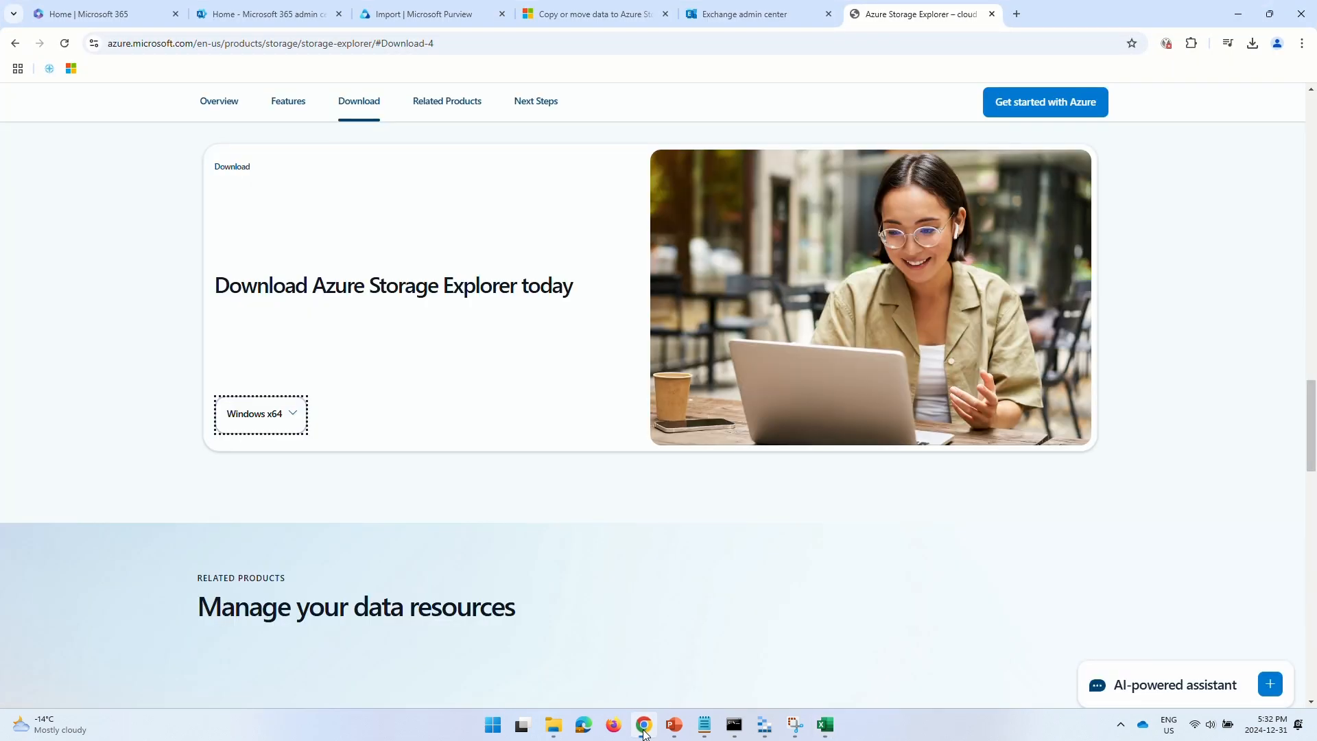
# - Open the network upload guide at Step 4 and copy the sample PST mapping file rows
pyautogui.click(423, 21)
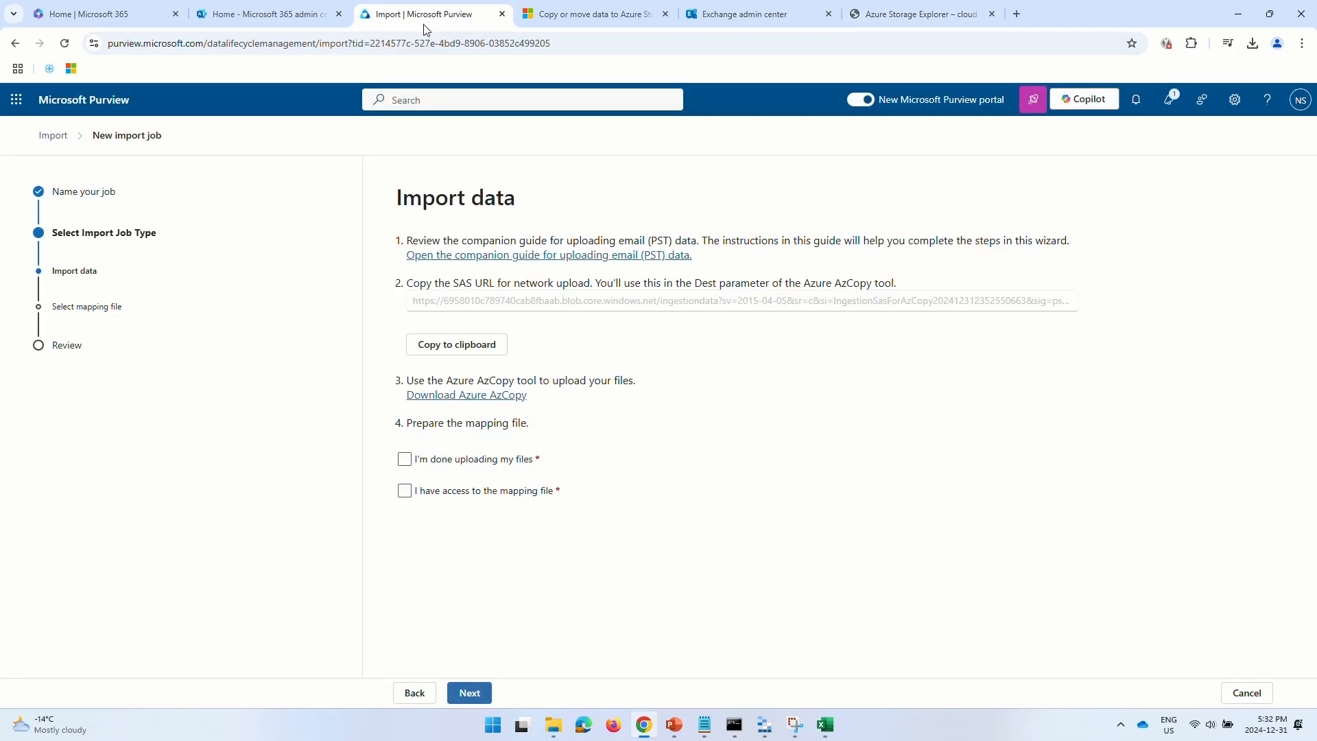
pyautogui.click(509, 256)
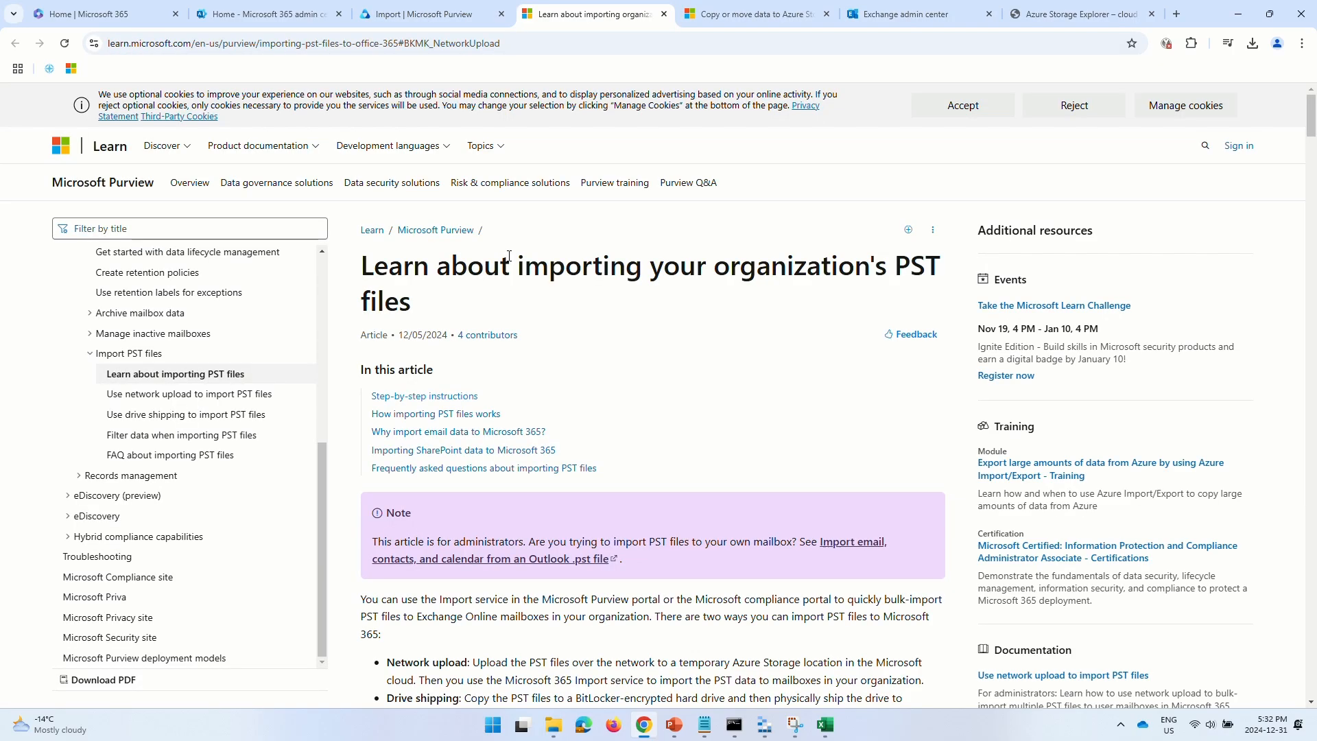
pyautogui.click(213, 394)
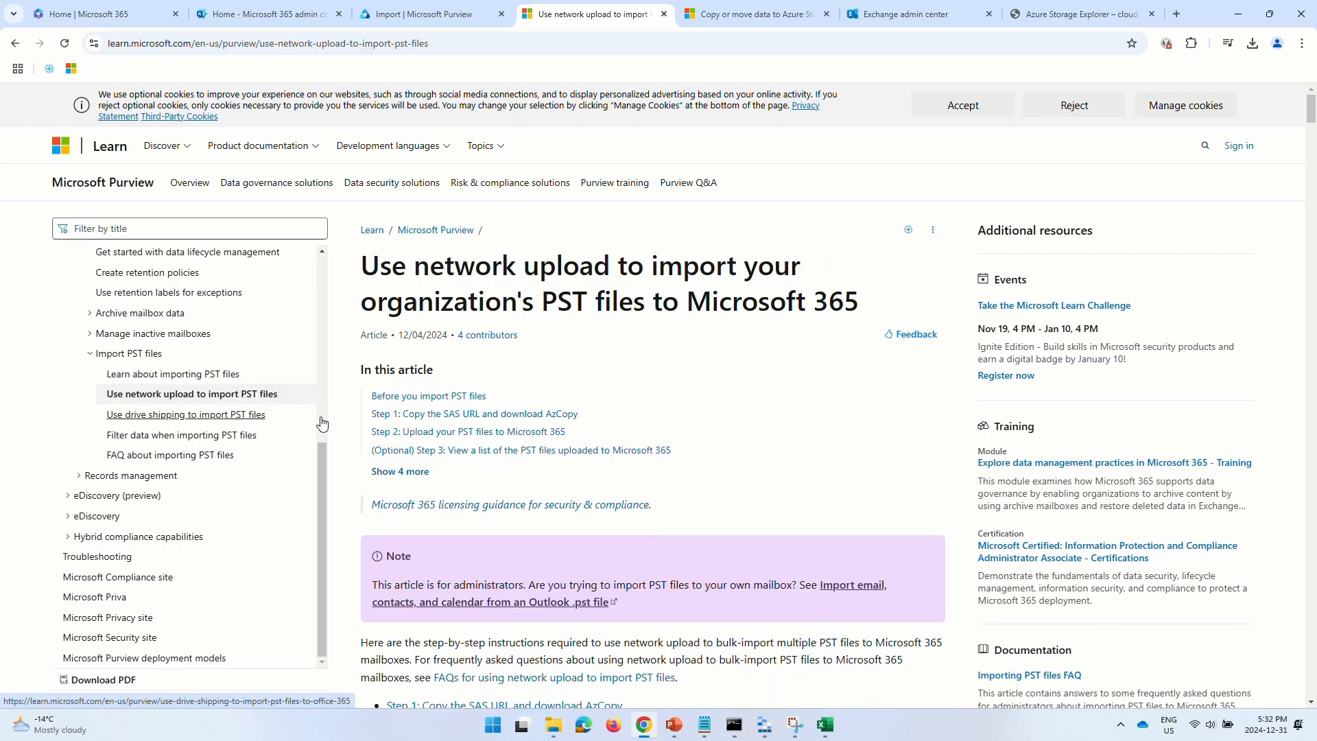
pyautogui.click(386, 472)
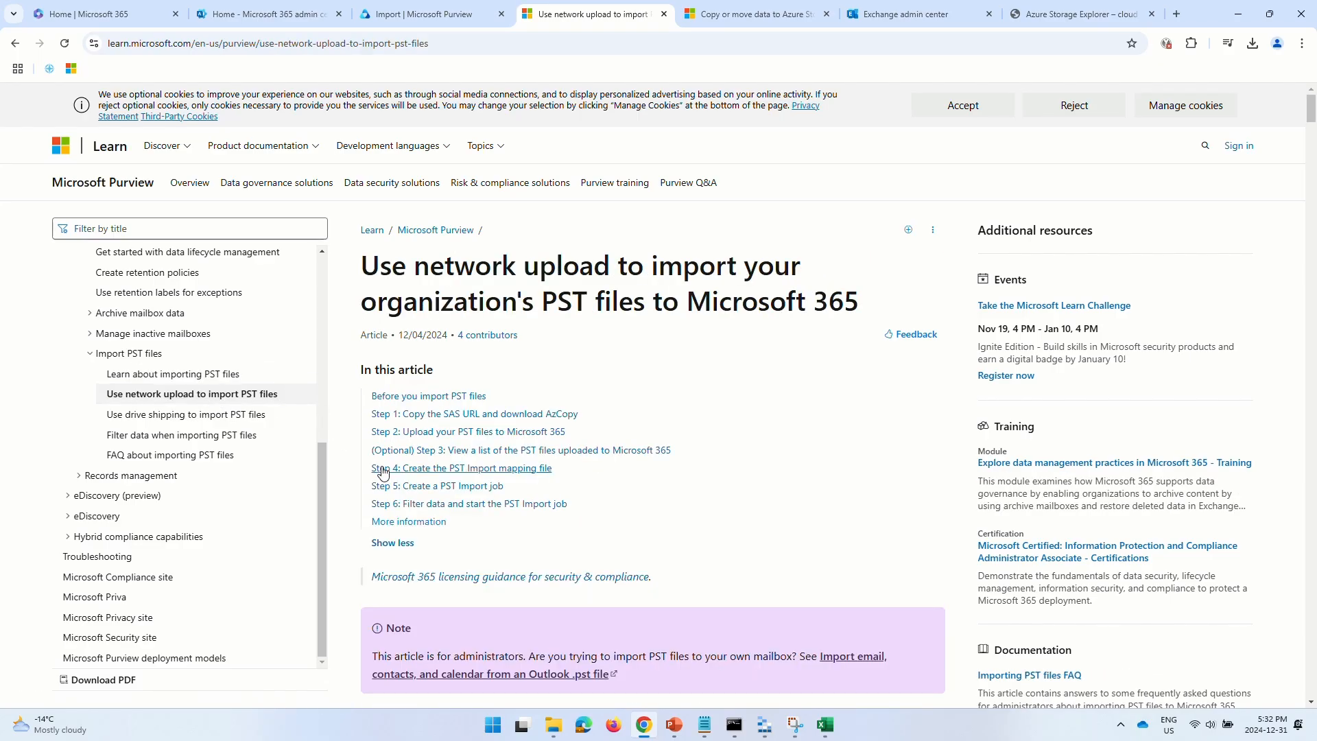
pyautogui.click(507, 468)
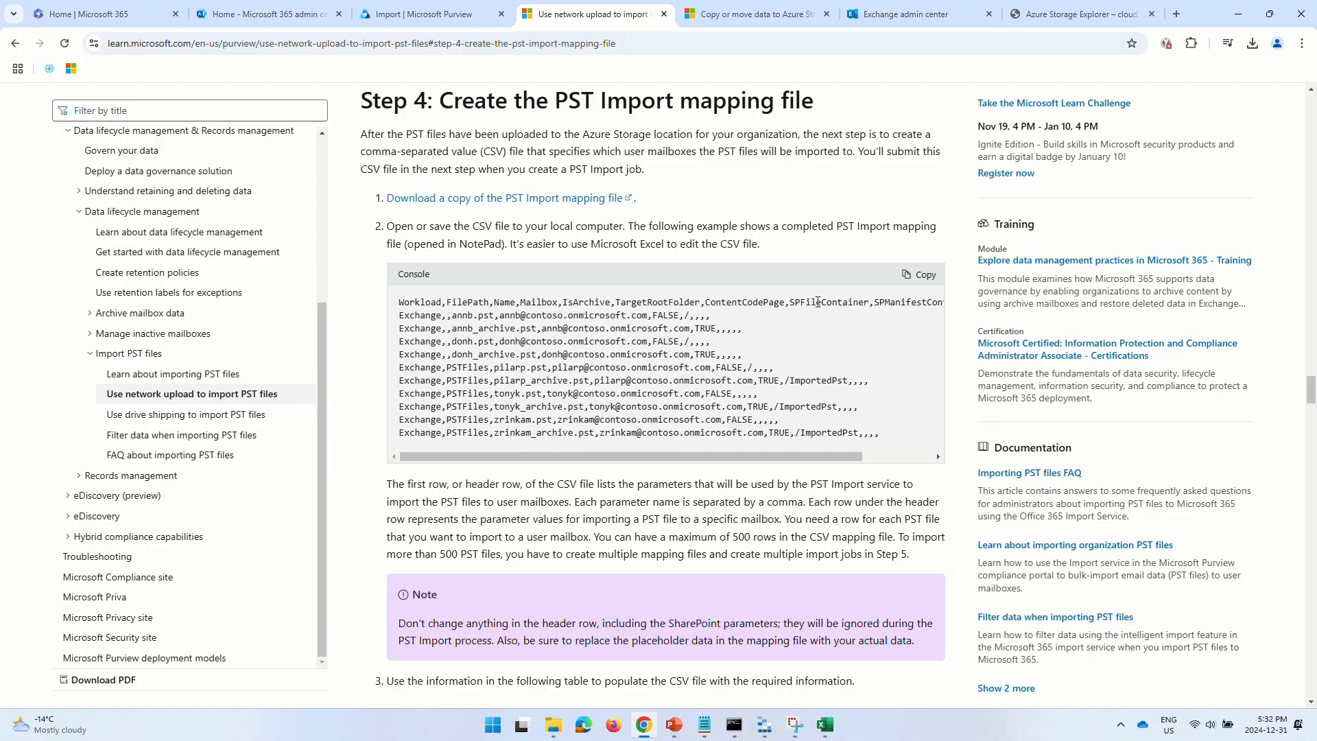
pyautogui.click(919, 276)
pyautogui.click(825, 724)
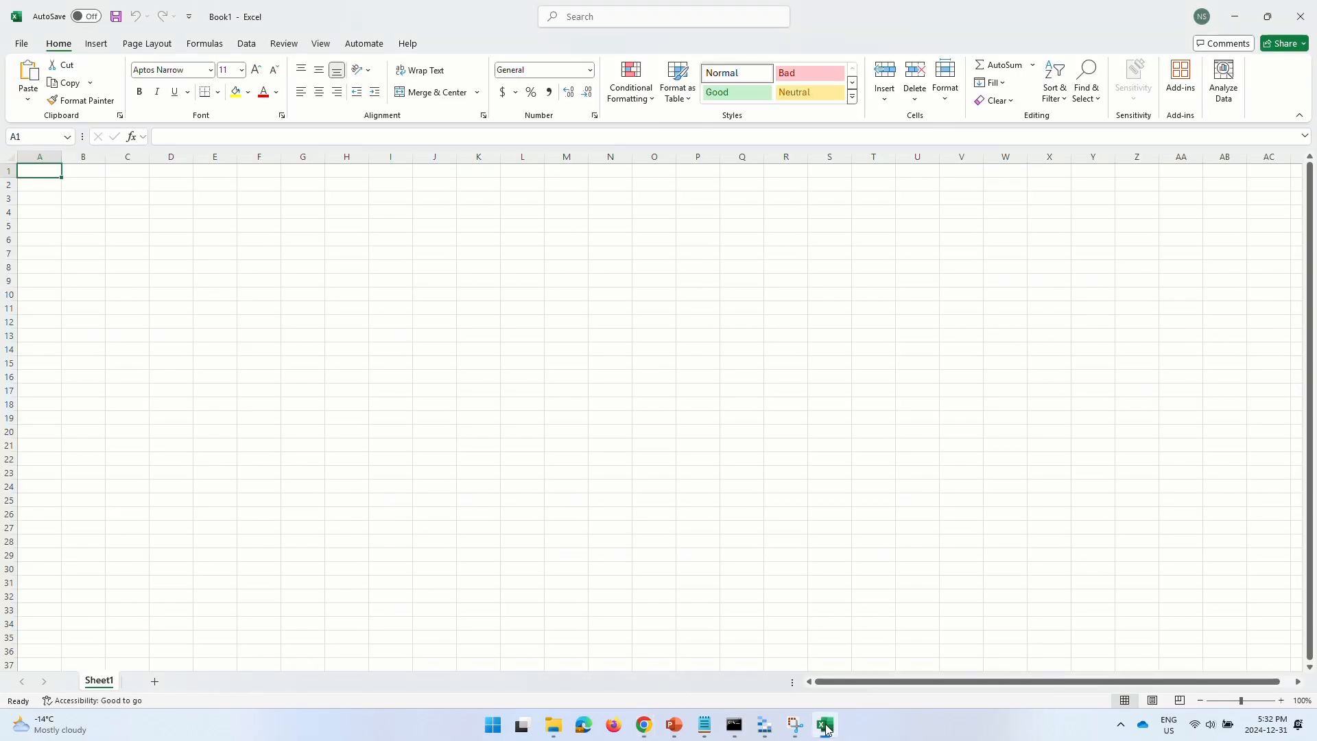
# - Paste the copied mapping rows into A1 as plain text and widen column A
pyautogui.click(28, 96)
pyautogui.click(25, 138)
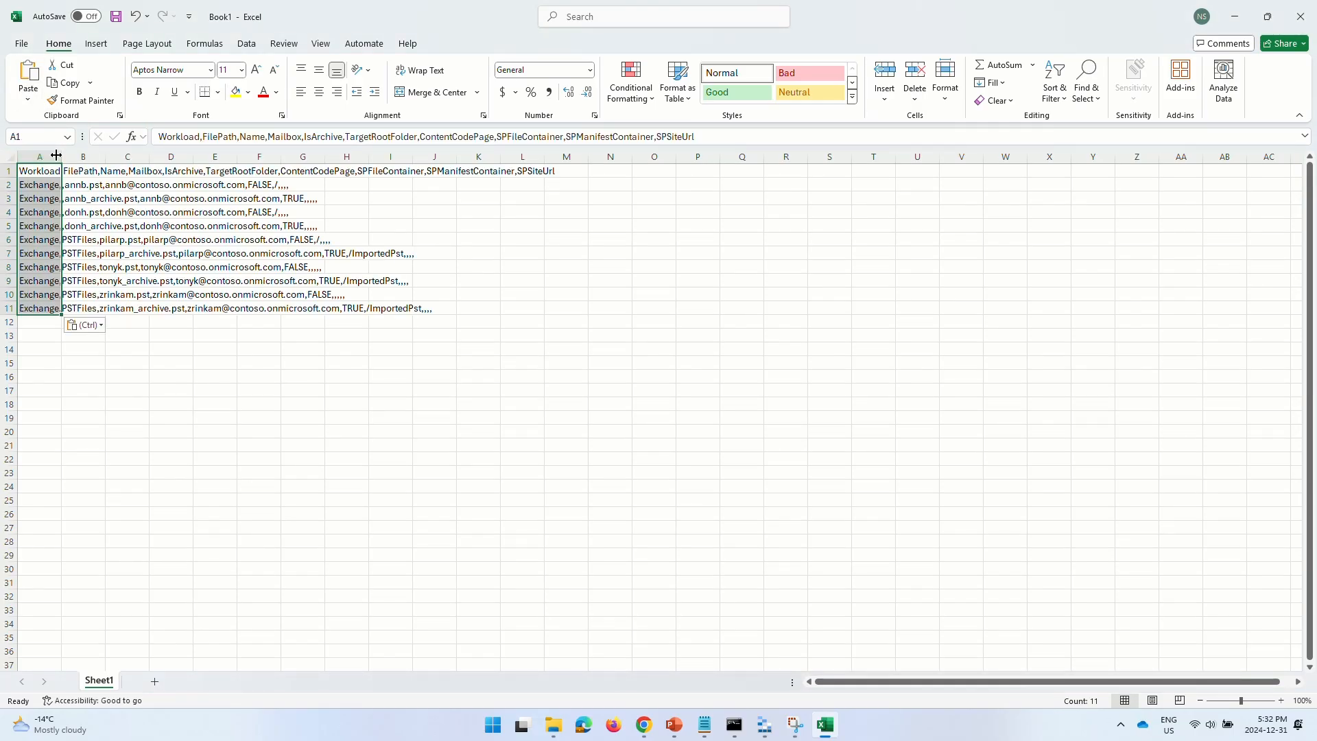
pyautogui.doubleClick(61, 157)
# - Split column A at commas into columns Workload through SPSiteUrl, then select the whole sheet
pyautogui.click(64, 158)
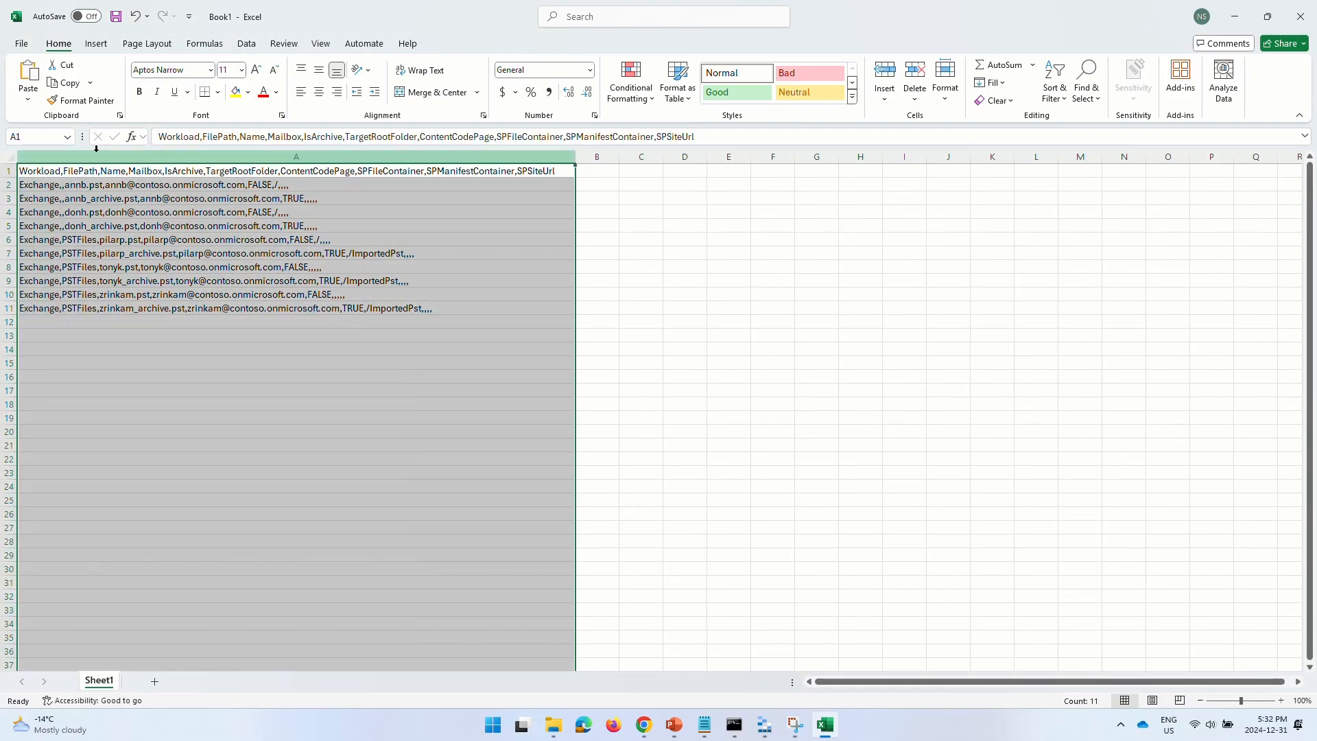
pyautogui.click(248, 44)
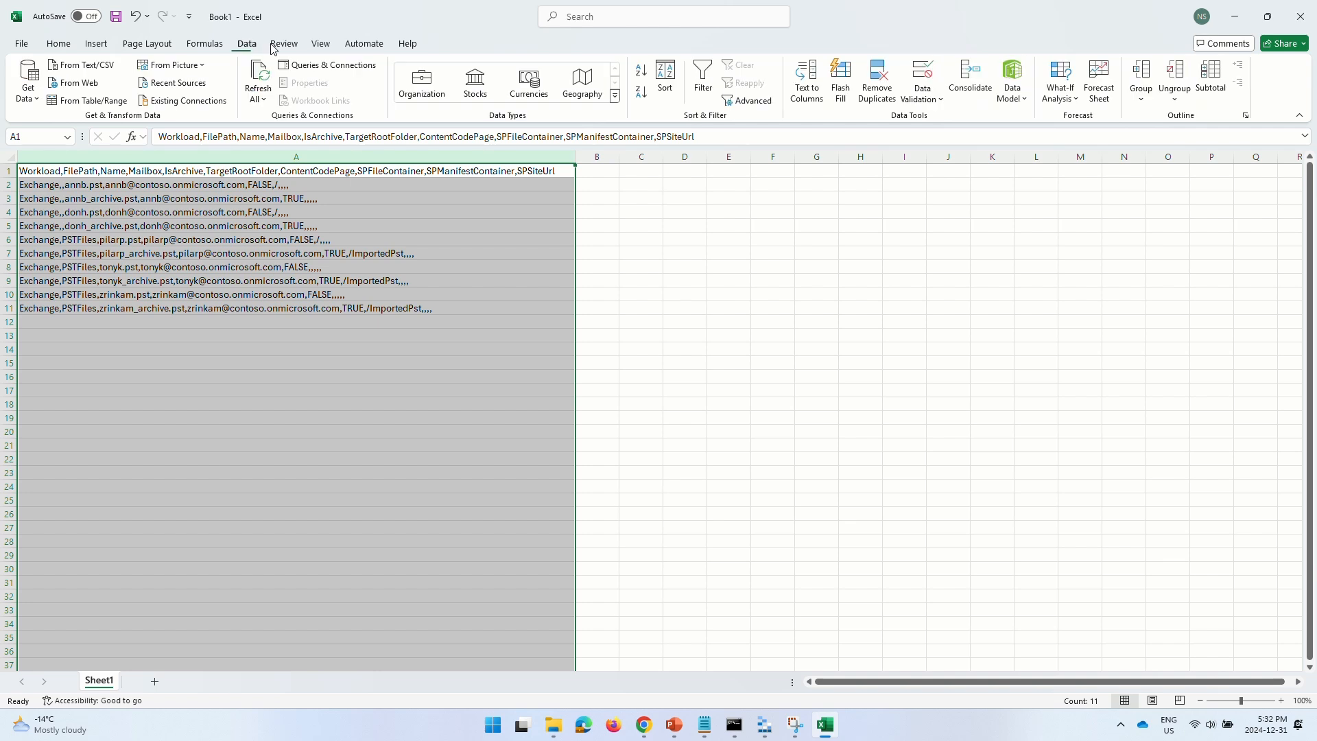
pyautogui.click(806, 81)
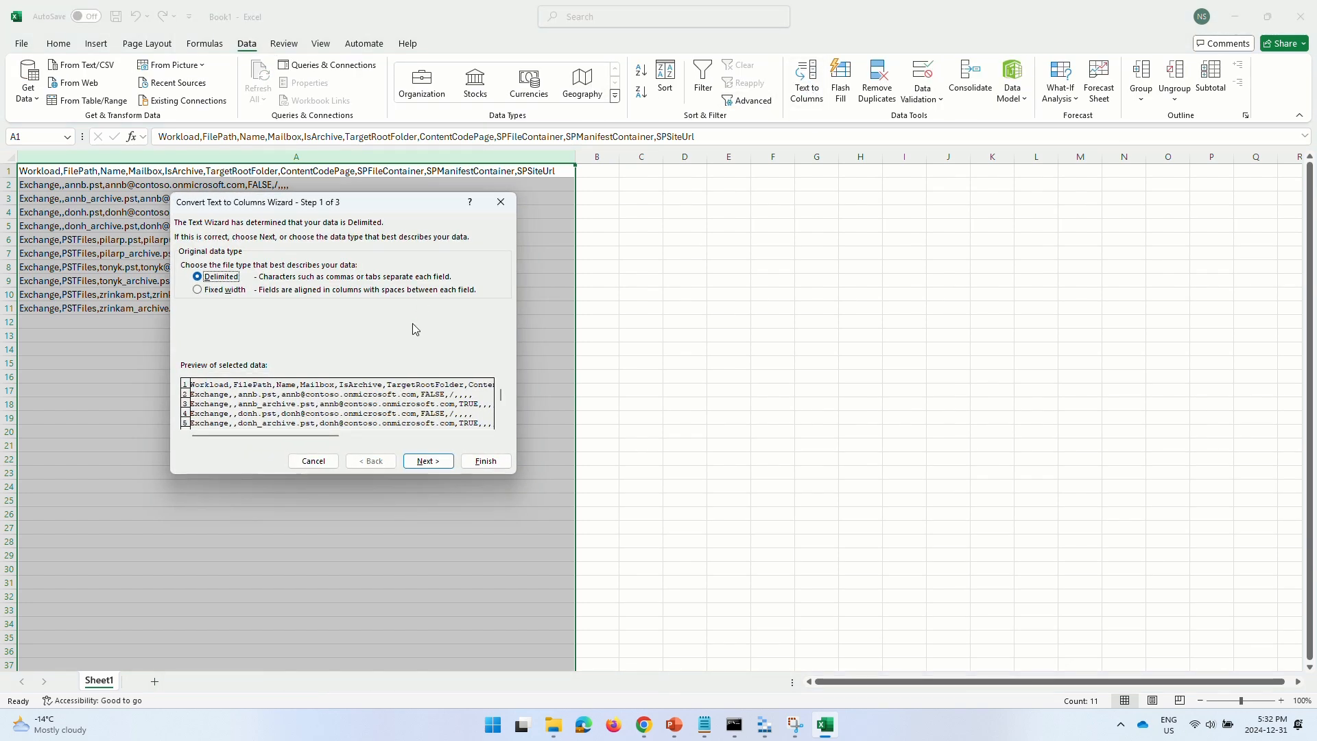
pyautogui.click(428, 460)
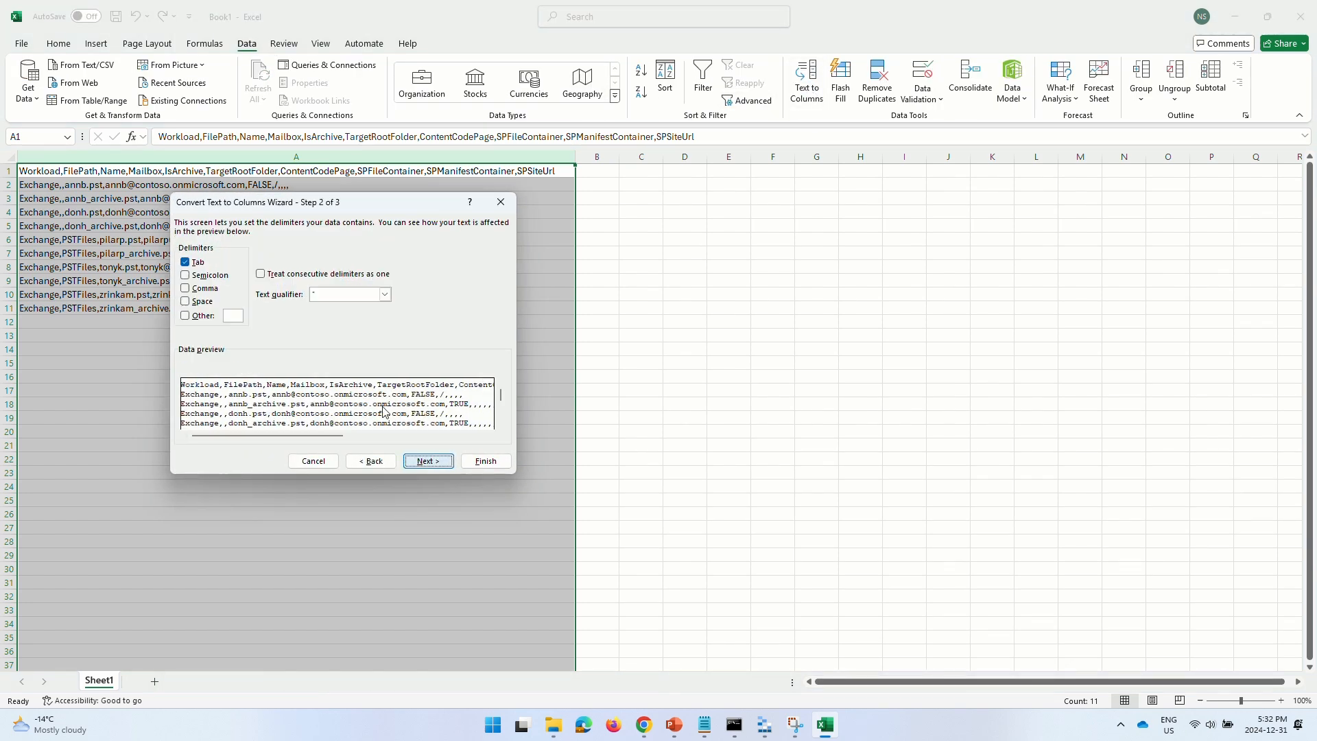
pyautogui.click(198, 262)
pyautogui.click(202, 288)
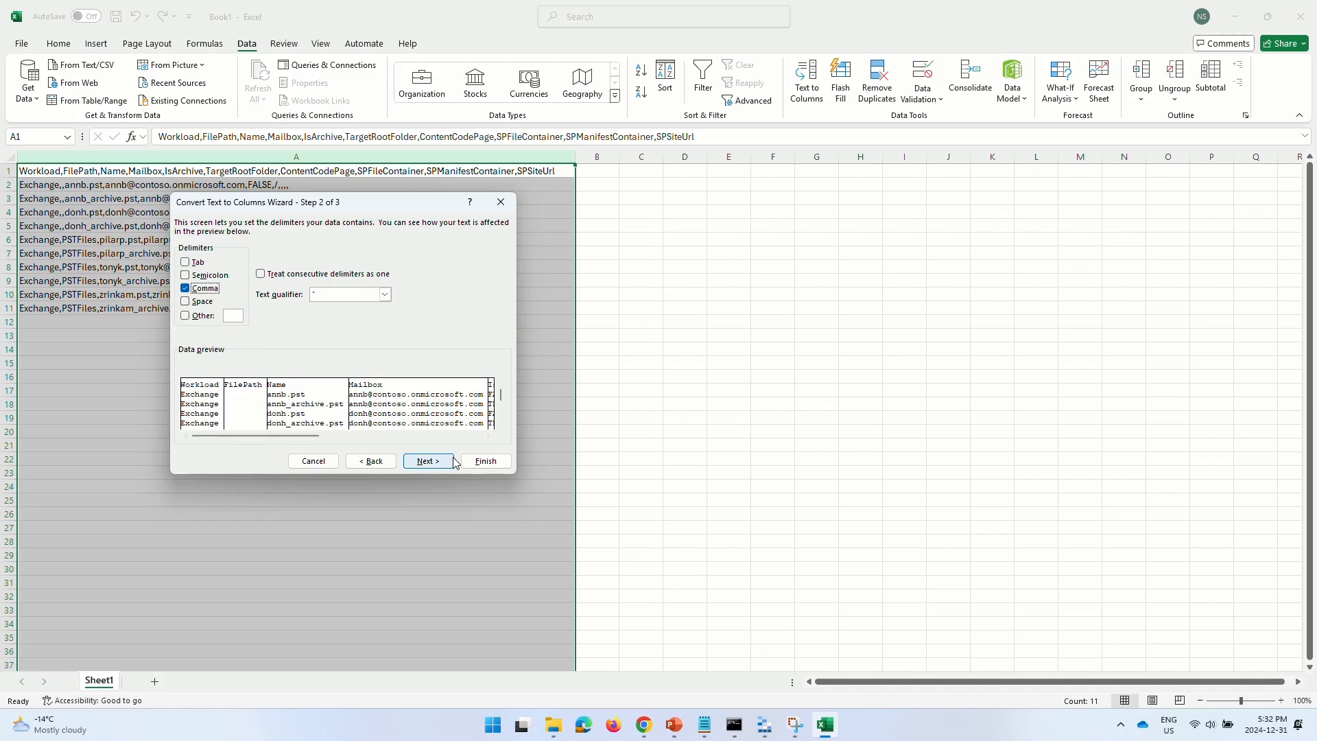
pyautogui.click(485, 460)
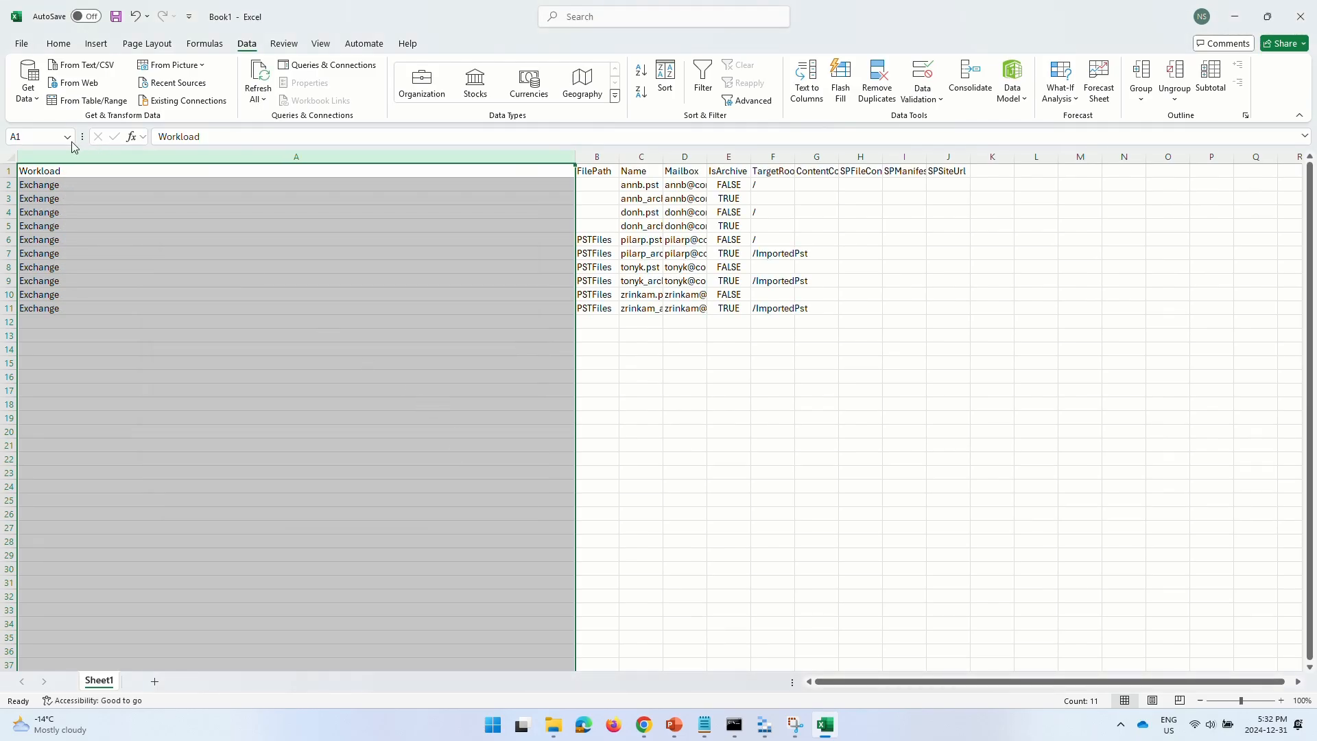
pyautogui.click(11, 156)
# - Auto-fit all column widths and review the columns from Workload through SPSiteUrl
pyautogui.doubleClick(567, 156)
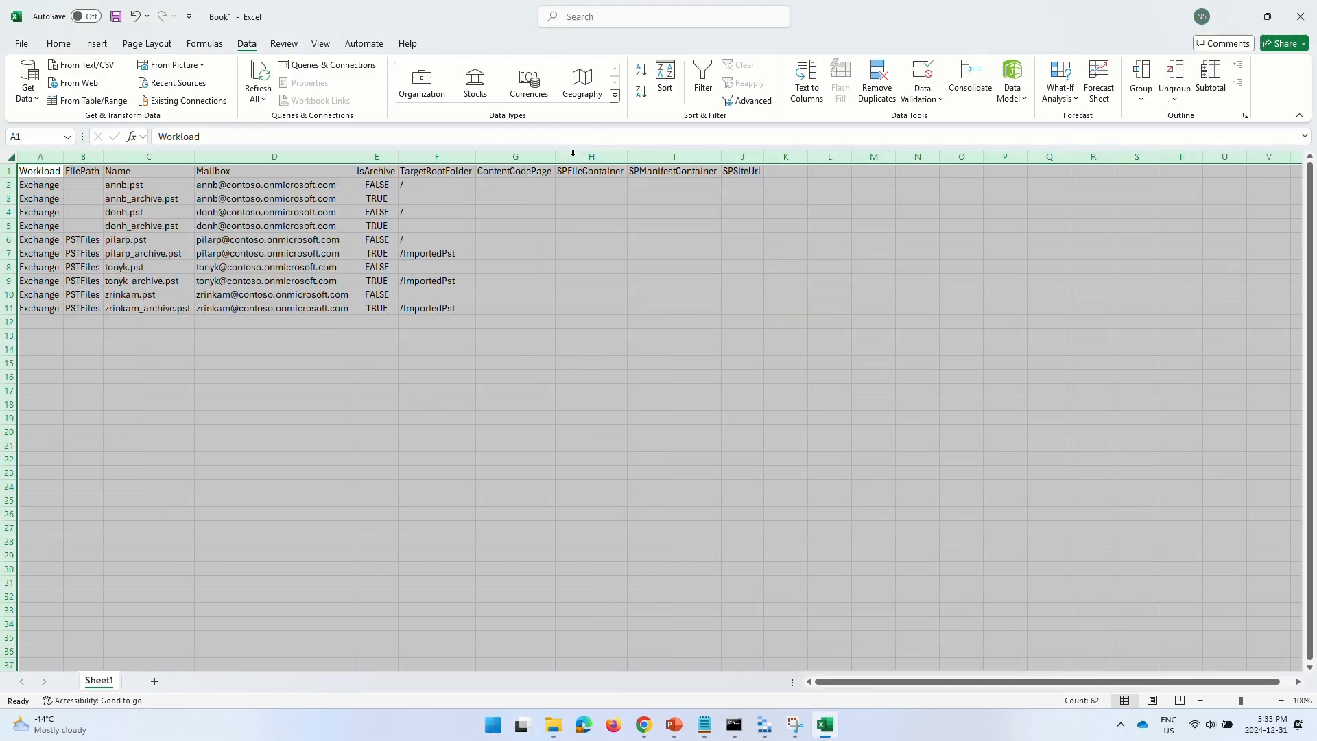
pyautogui.click(292, 376)
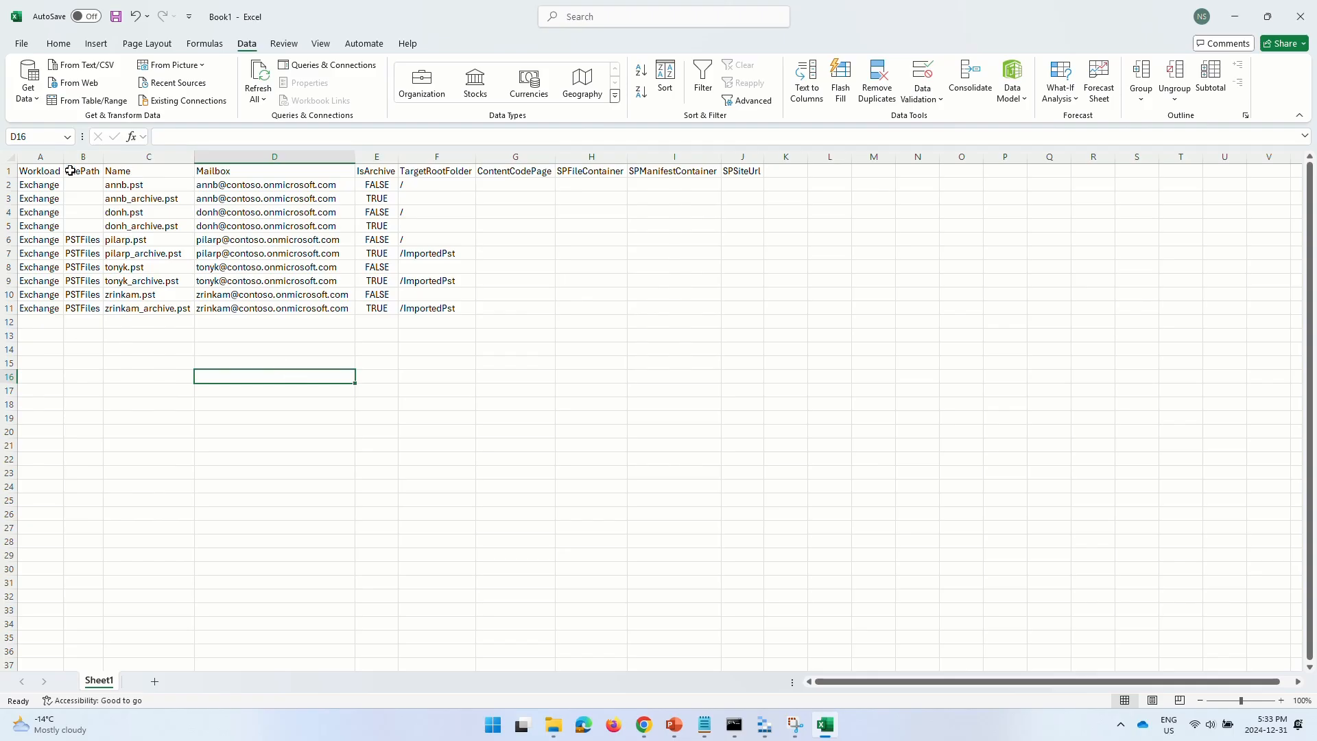
pyautogui.click(41, 153)
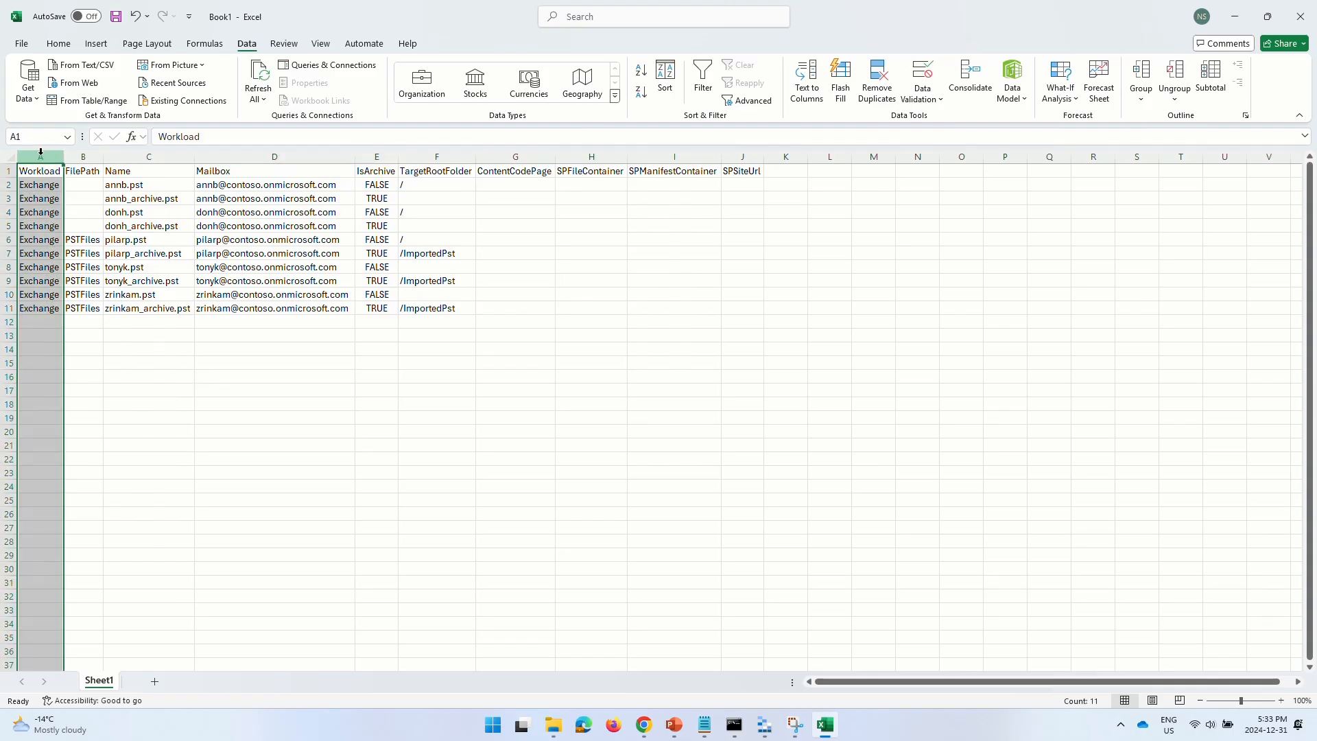
pyautogui.click(89, 152)
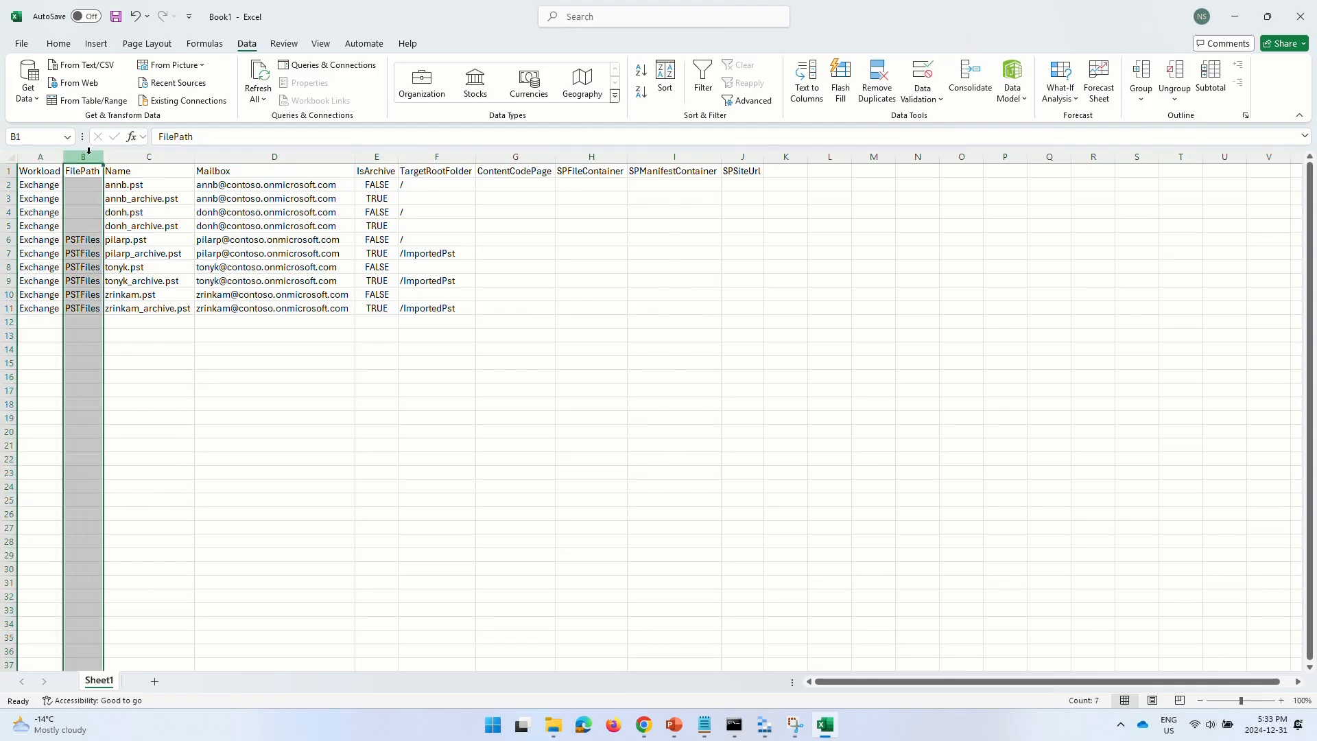
pyautogui.moveTo(94, 150); pyautogui.dragTo(152, 155)
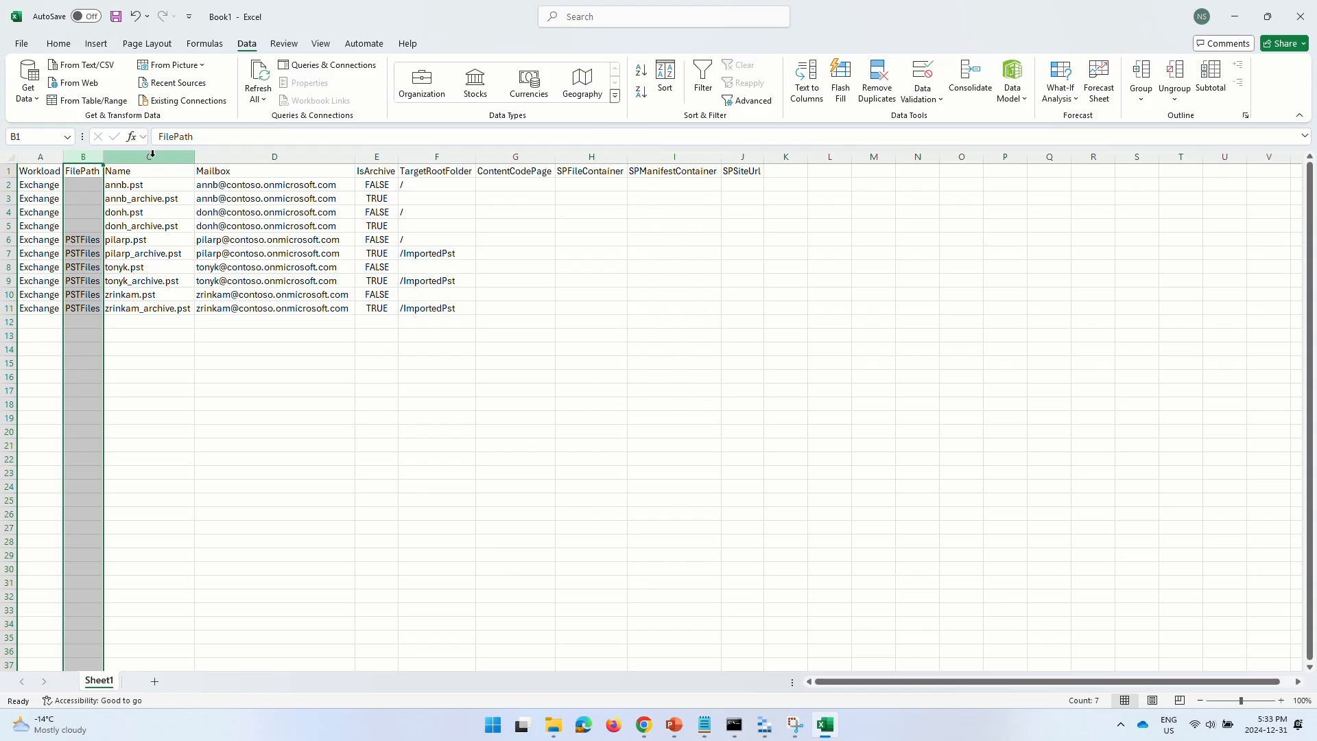
pyautogui.click(153, 155)
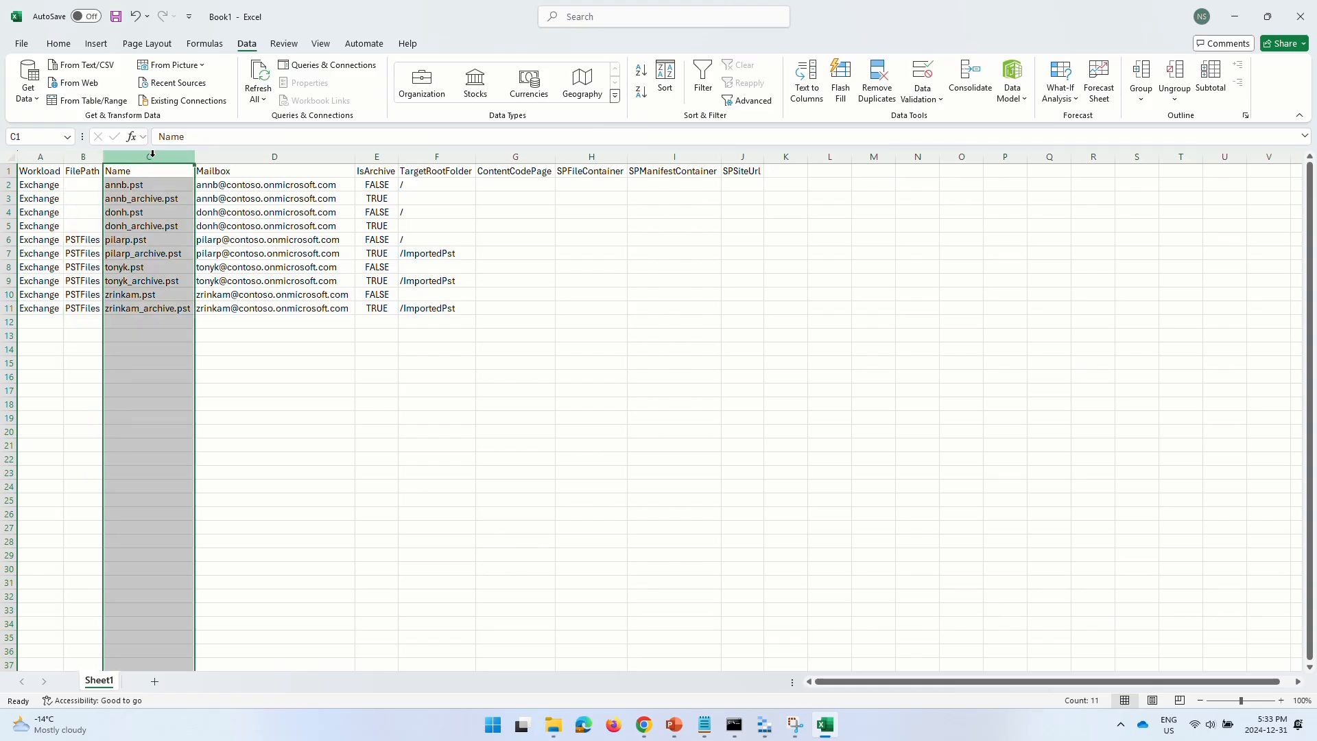
pyautogui.click(228, 156)
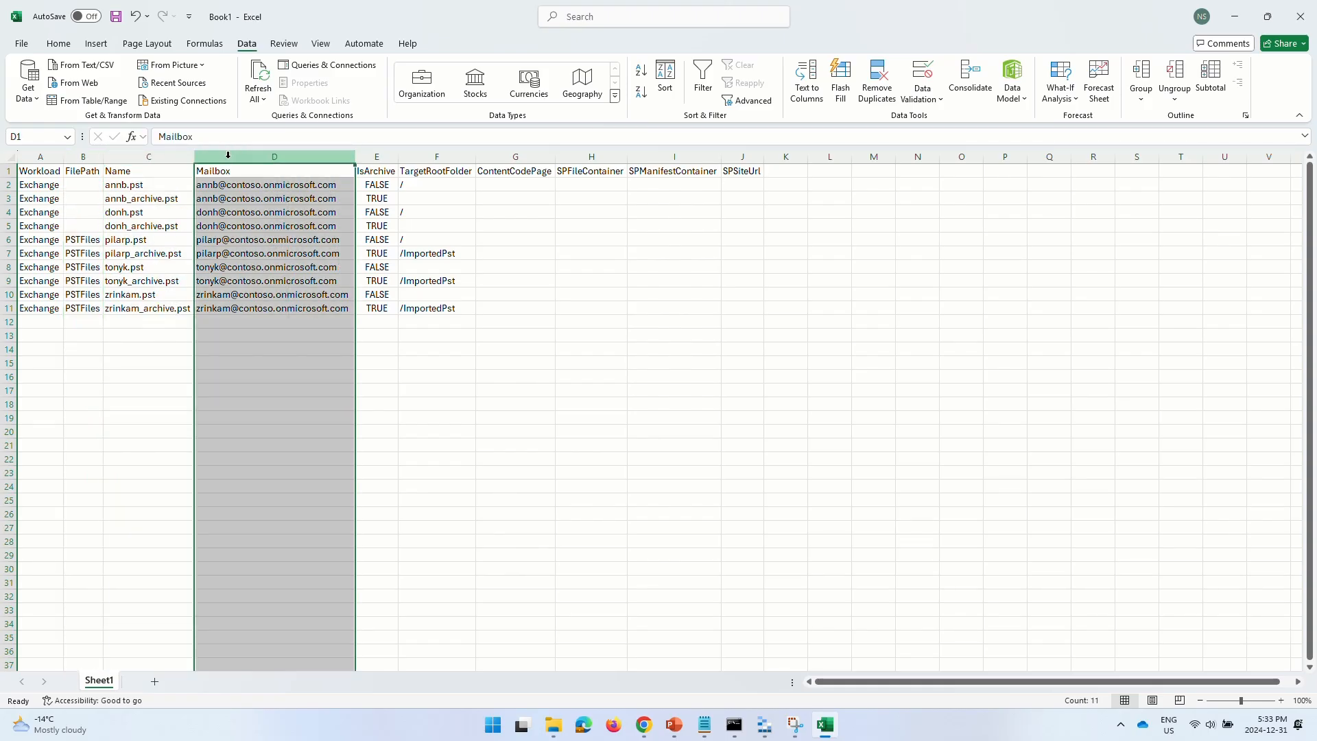
pyautogui.moveTo(228, 155); pyautogui.dragTo(376, 157)
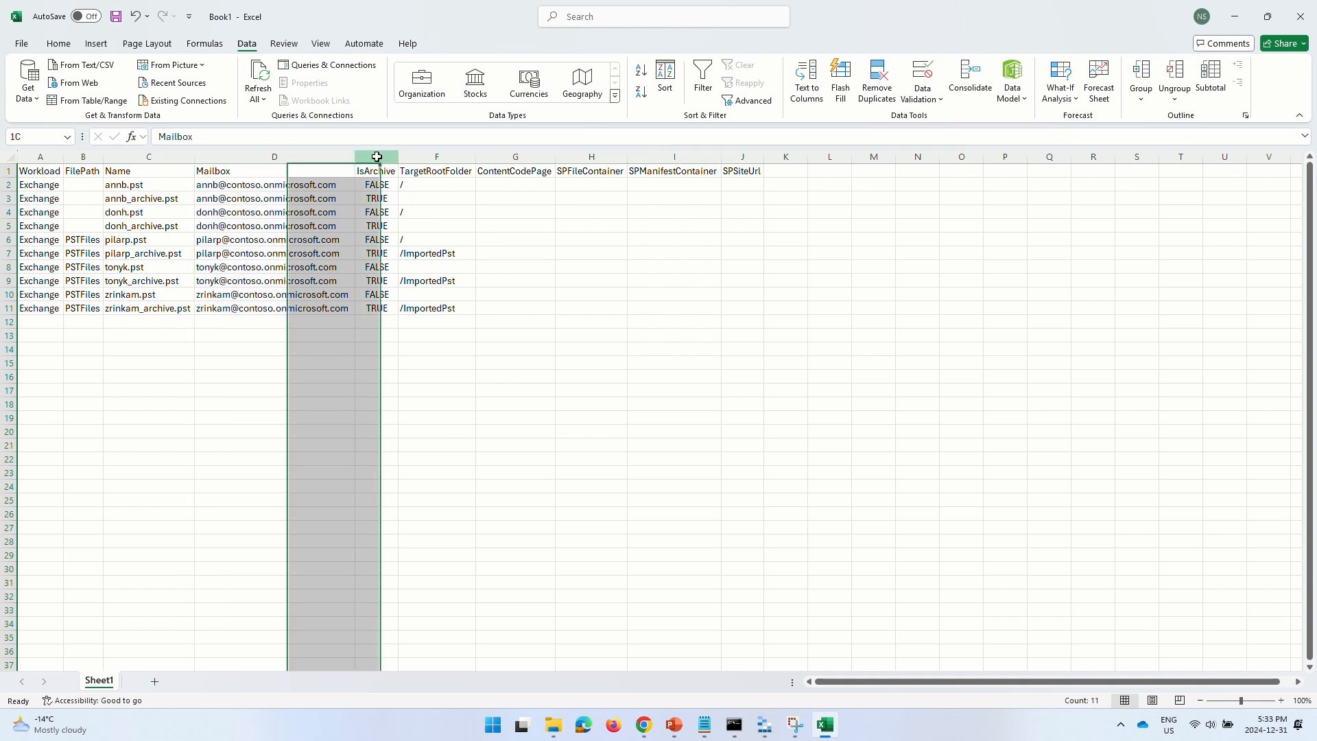
pyautogui.click(376, 155)
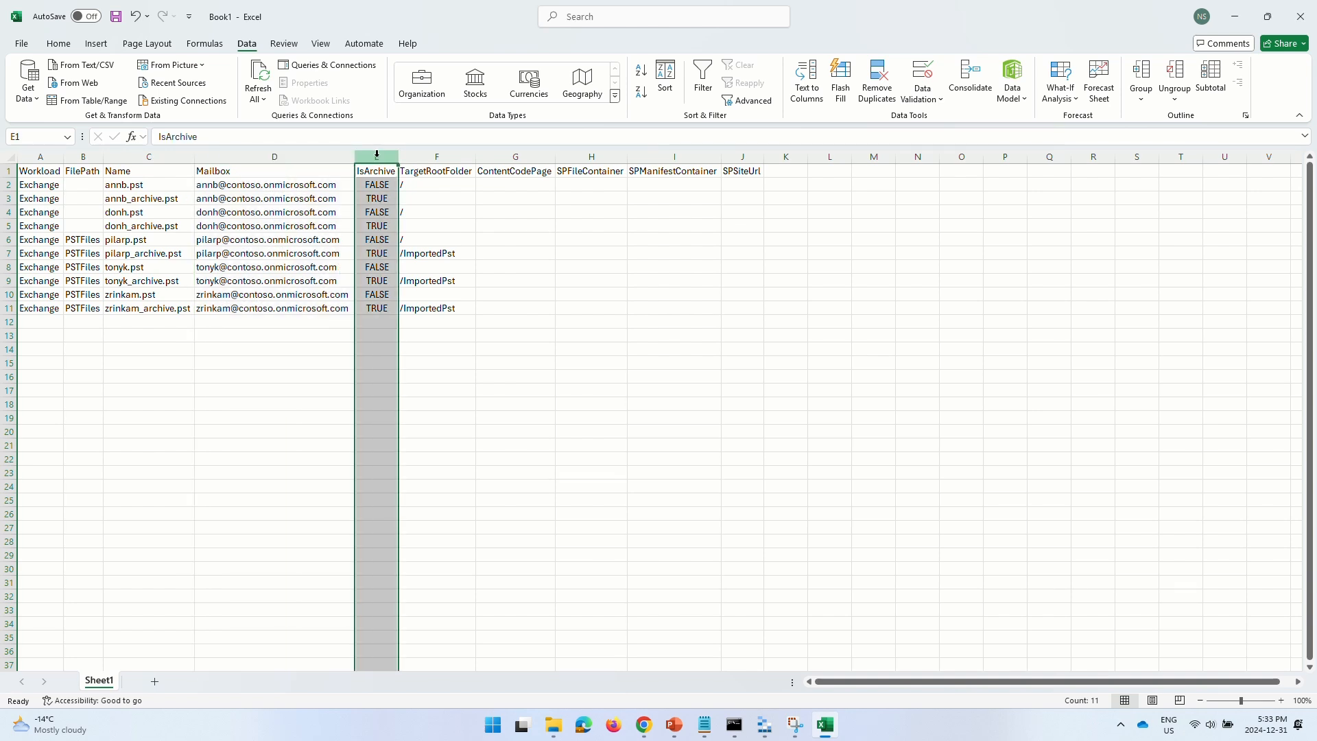
pyautogui.click(442, 152)
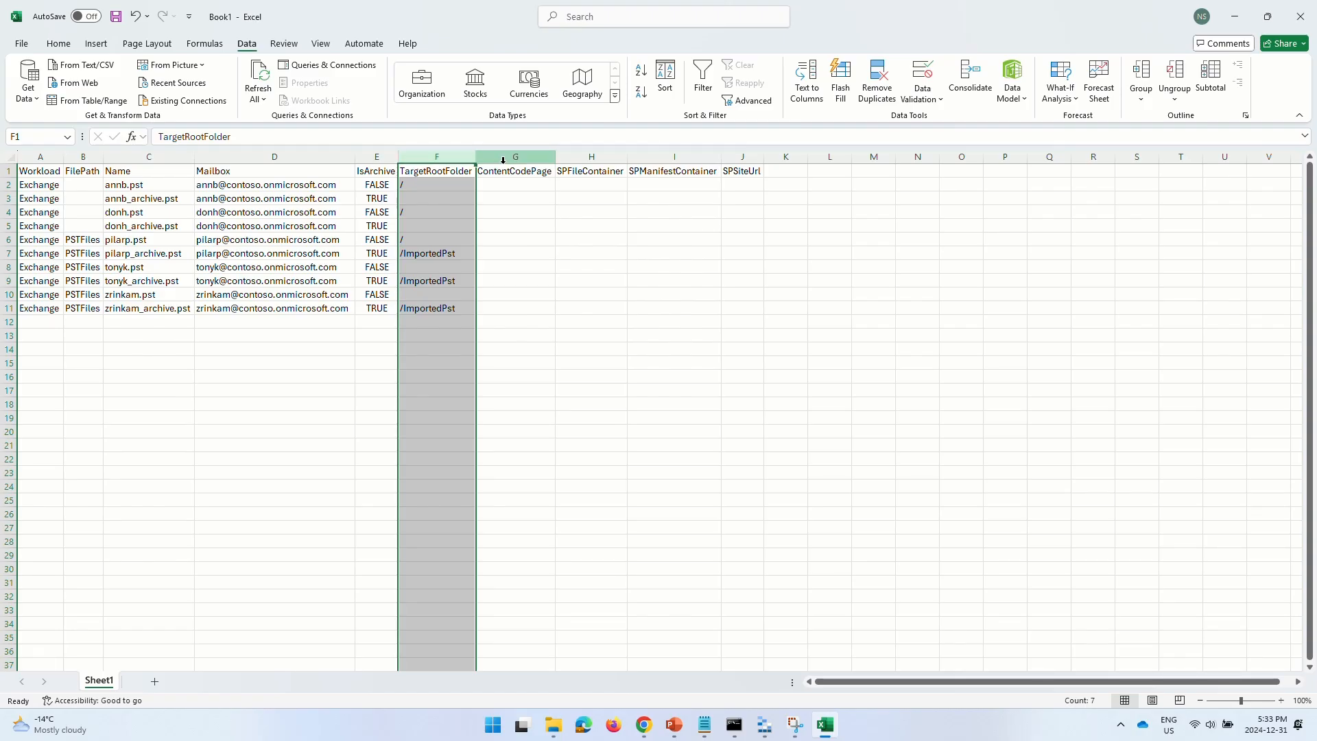
pyautogui.moveTo(502, 160); pyautogui.dragTo(728, 154)
pyautogui.click(323, 454)
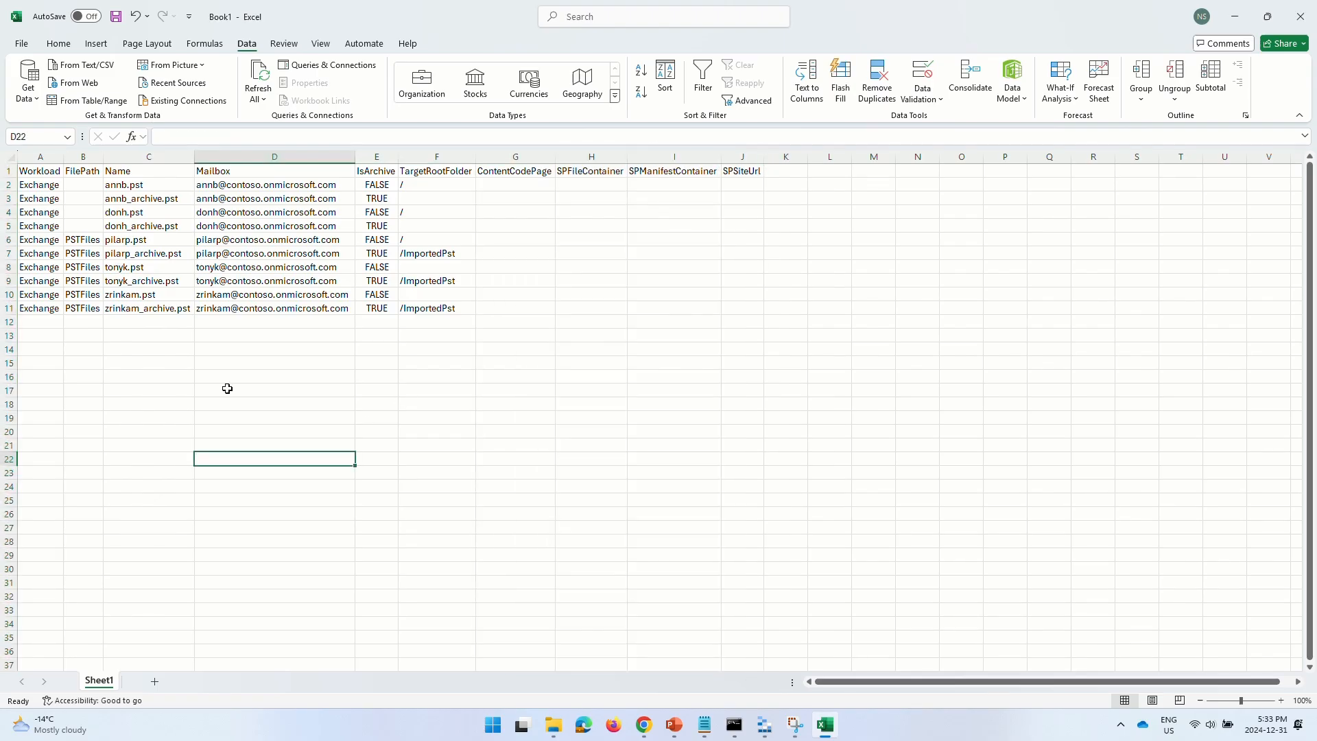
# - Clear rows 3–11 so only the header and the first annb.pst row remain
pyautogui.click(7, 199)
pyautogui.moveTo(6, 198); pyautogui.dragTo(13, 305)
pyautogui.press('Delete')
pyautogui.click(97, 276)
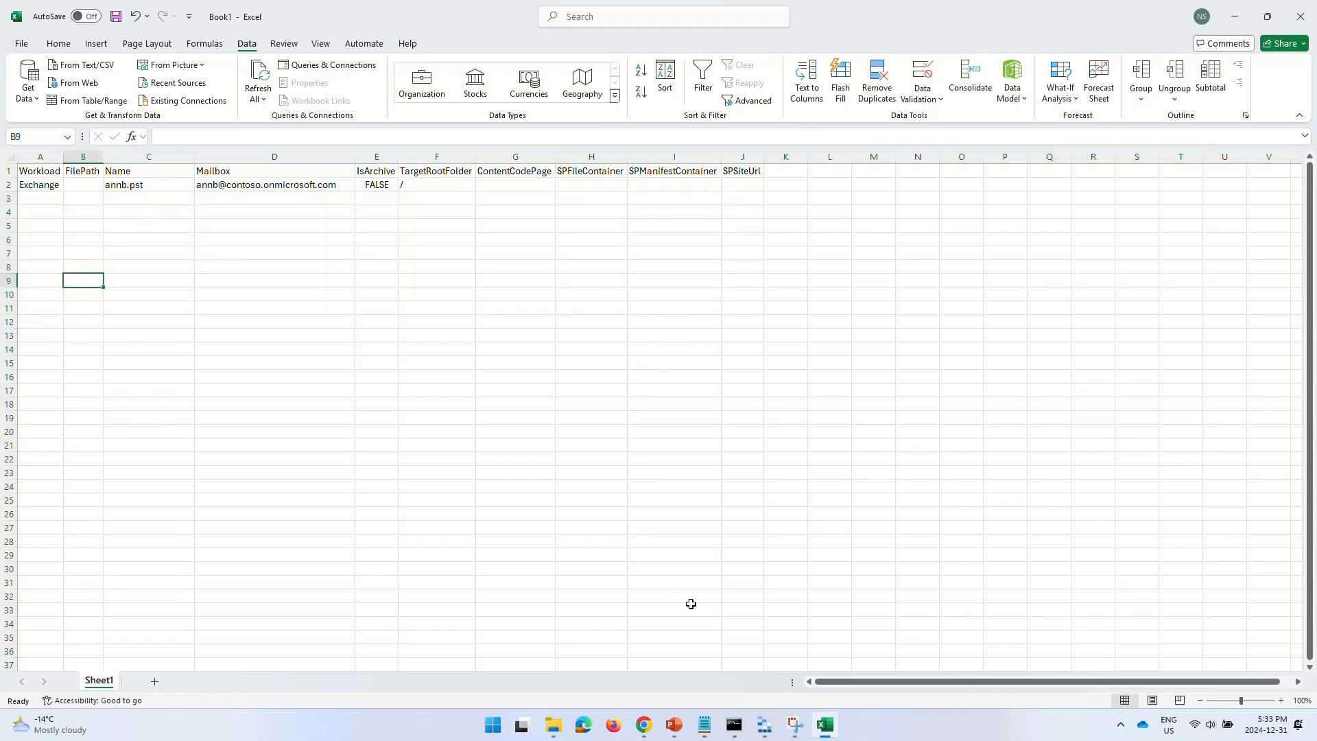
pyautogui.click(765, 724)
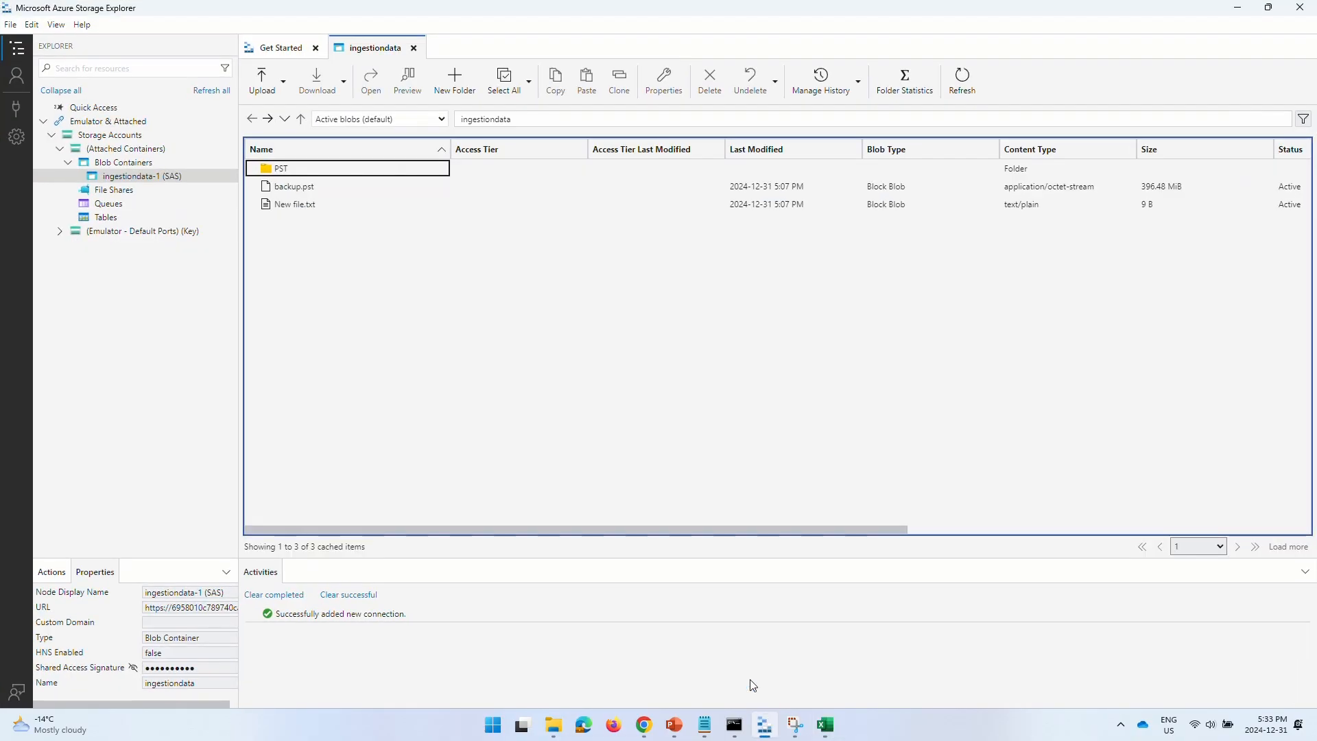
# - Open the PST folder in ingestiondata to confirm backup.pst and New file.txt are there
pyautogui.click(326, 185)
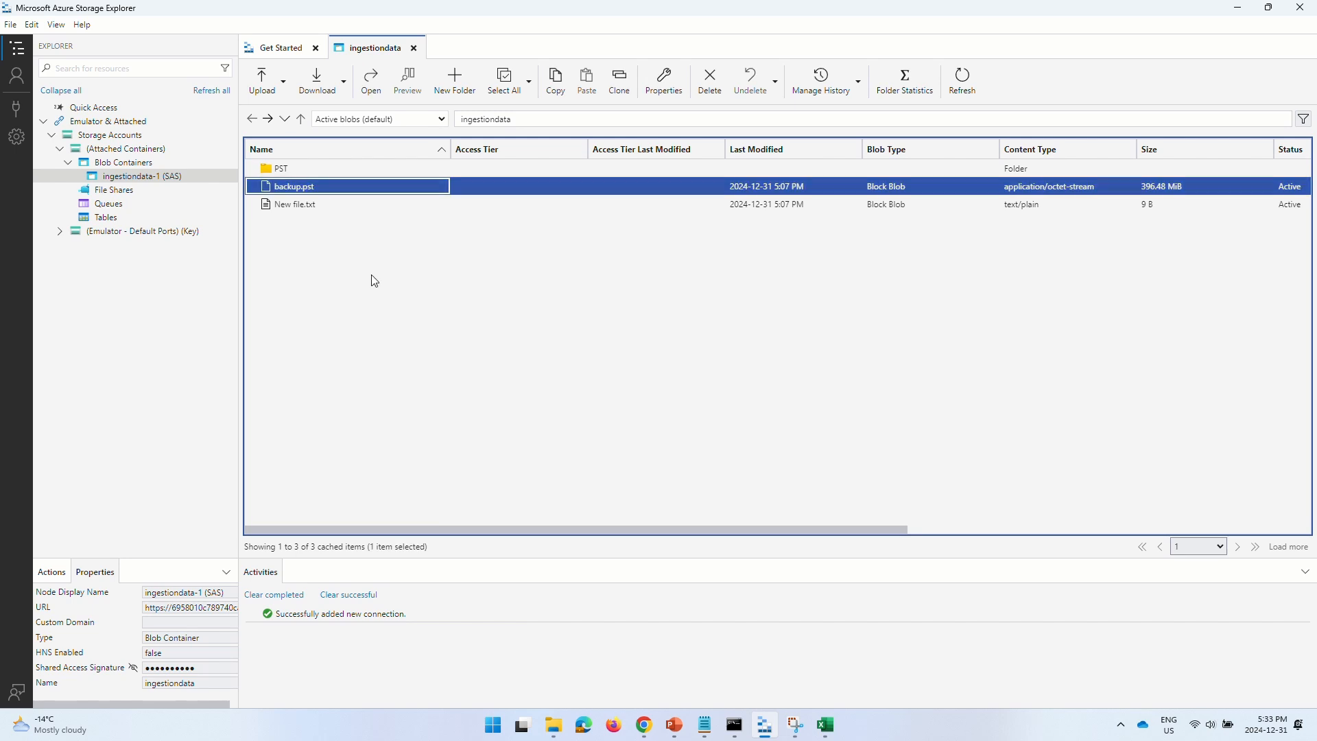
pyautogui.doubleClick(306, 169)
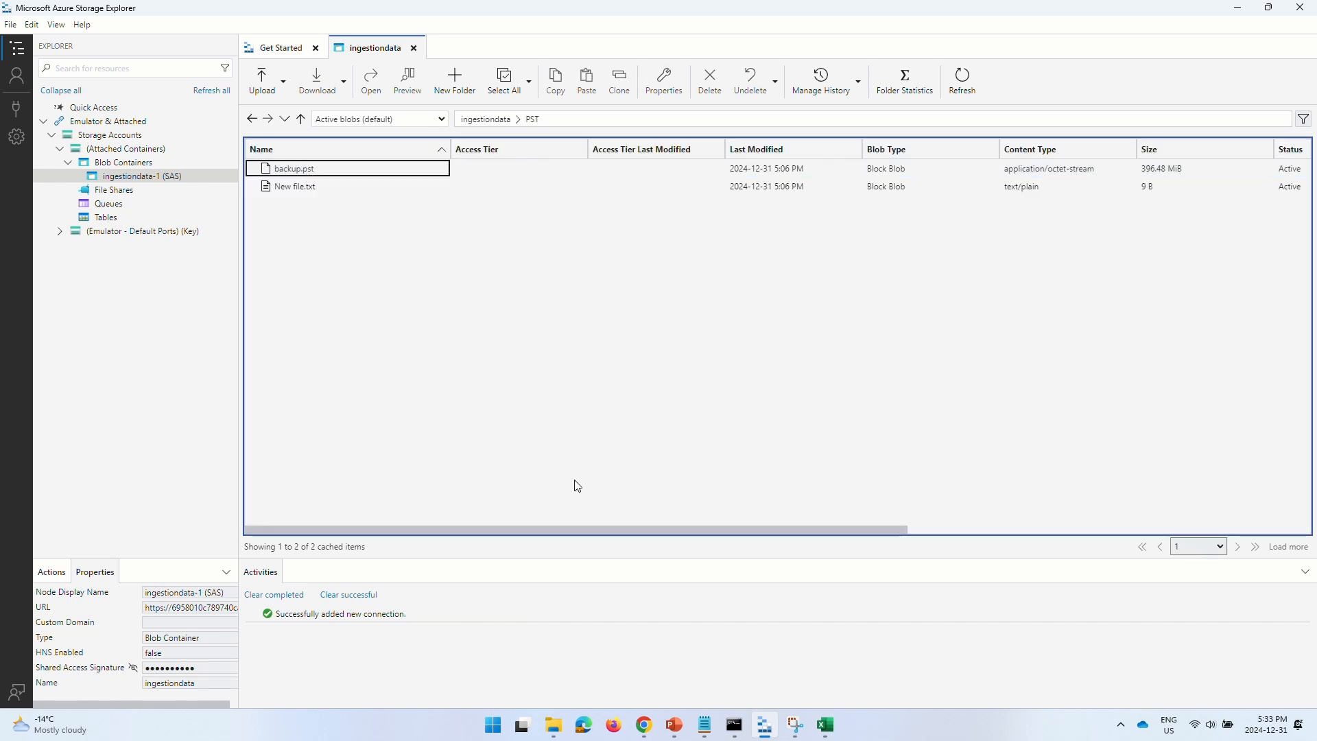
pyautogui.click(825, 729)
# - Enter PST as the FilePath in B2 and backup.pst as the Name in C2
pyautogui.click(84, 184)
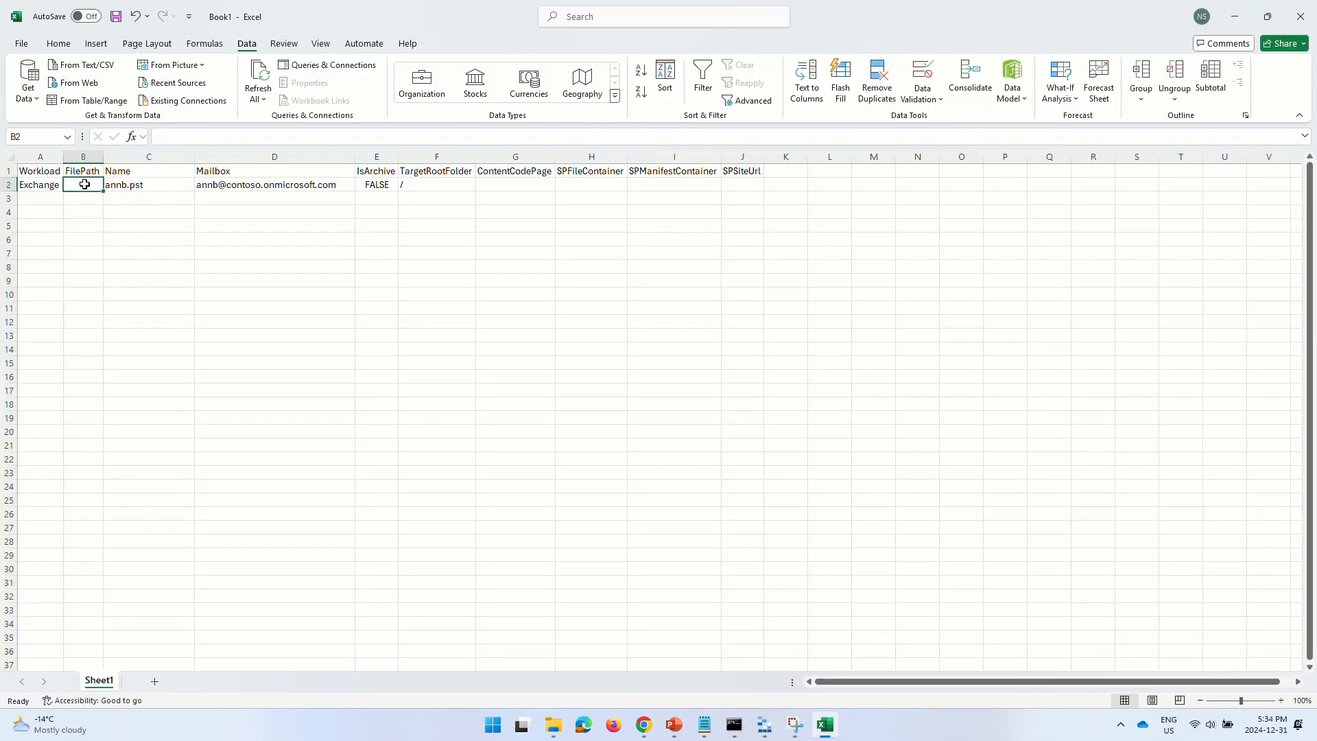
pyautogui.write('PST')
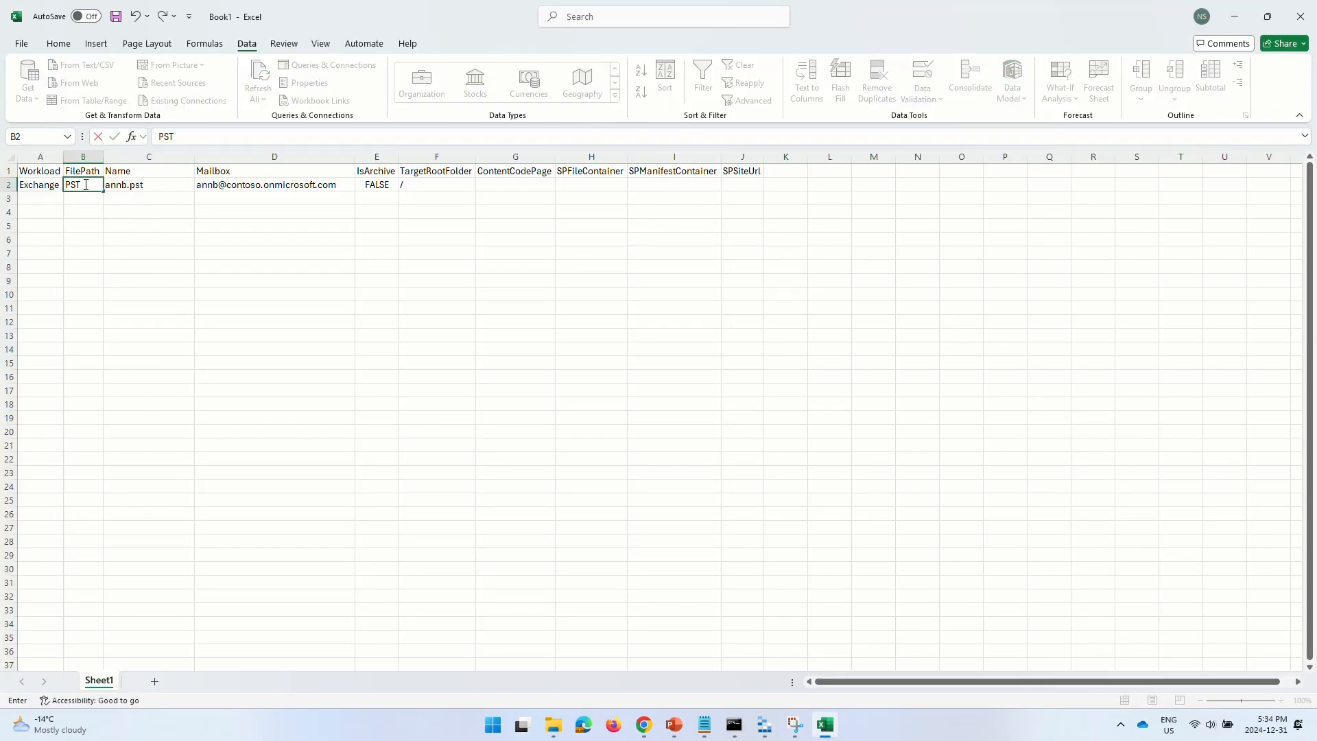
pyautogui.press('Tab')
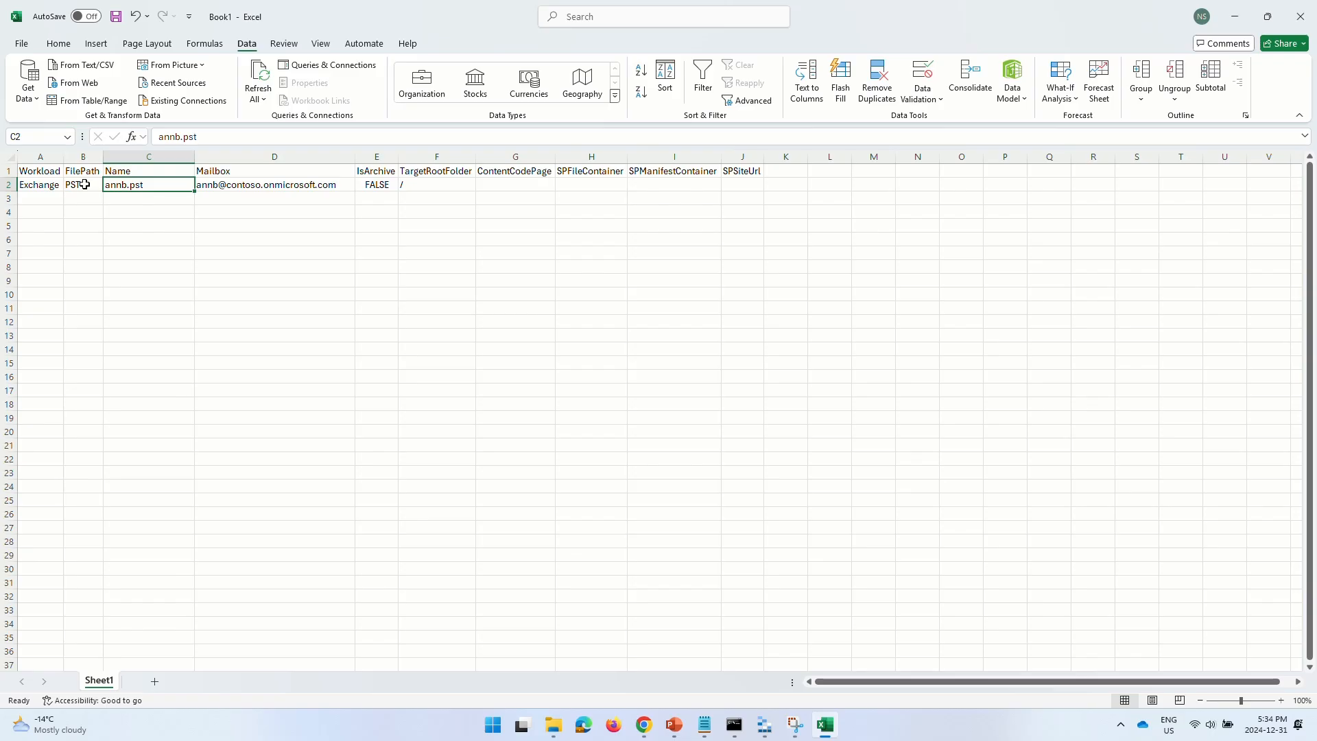
pyautogui.write('backup')
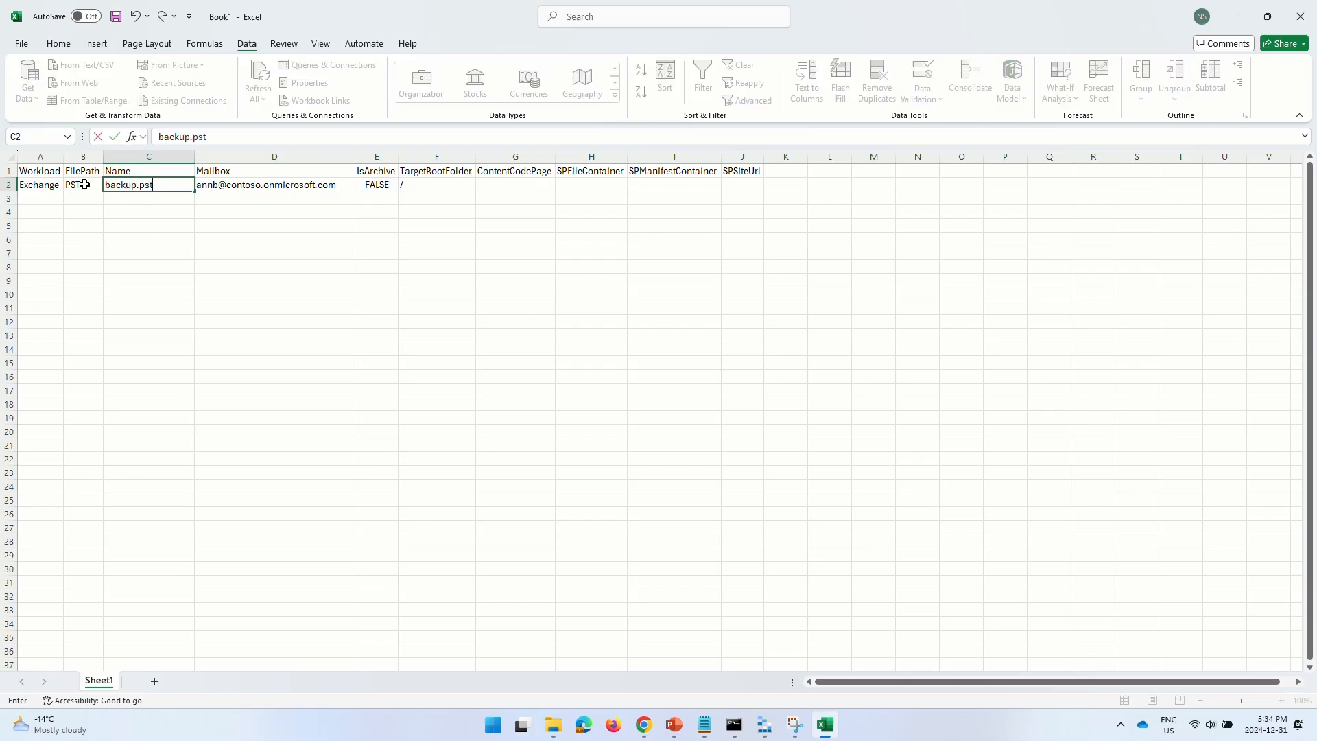
pyautogui.press('Tab')
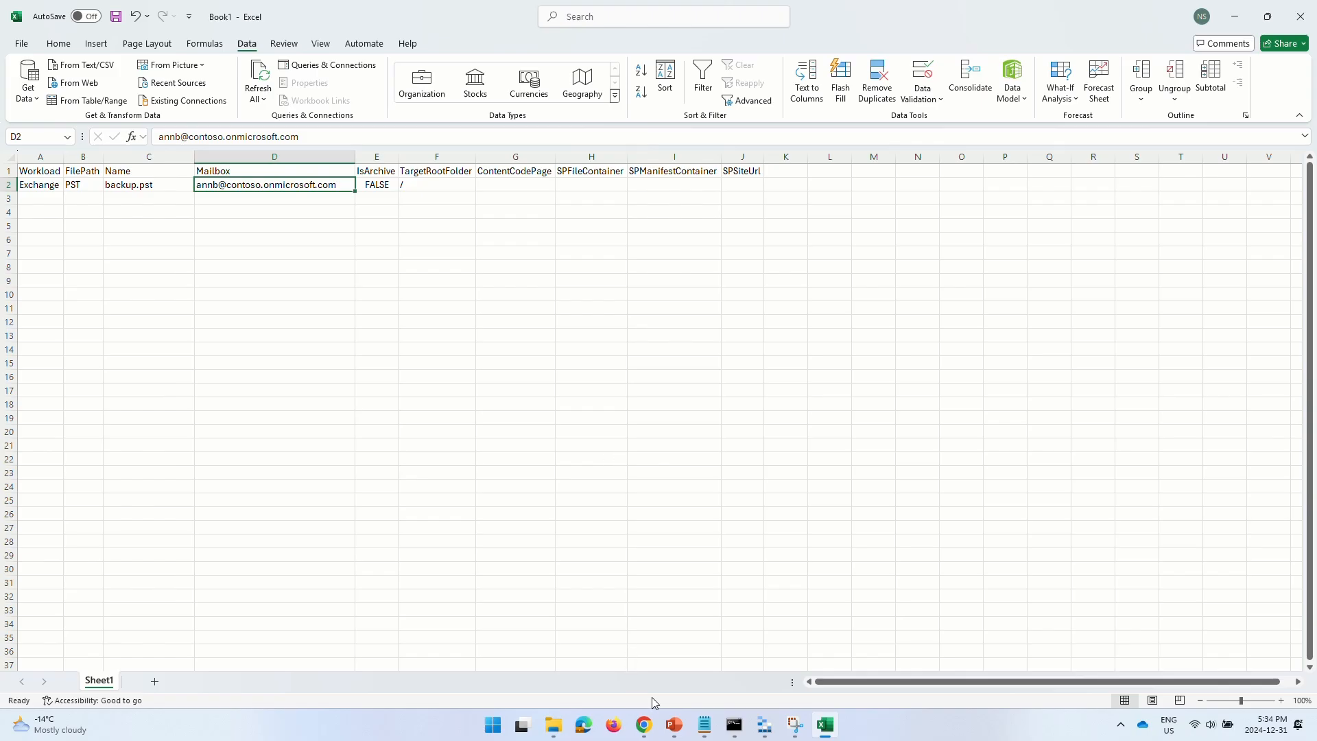
pyautogui.click(765, 725)
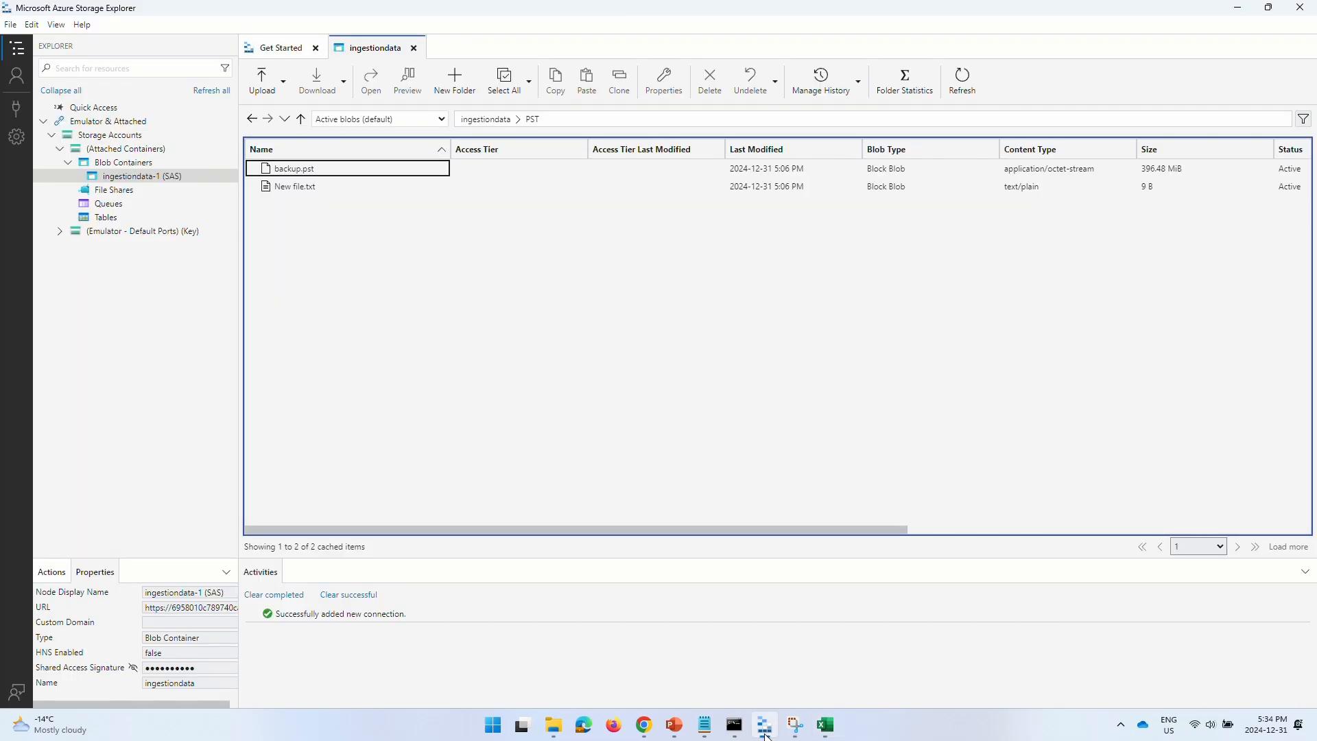
pyautogui.click(765, 731)
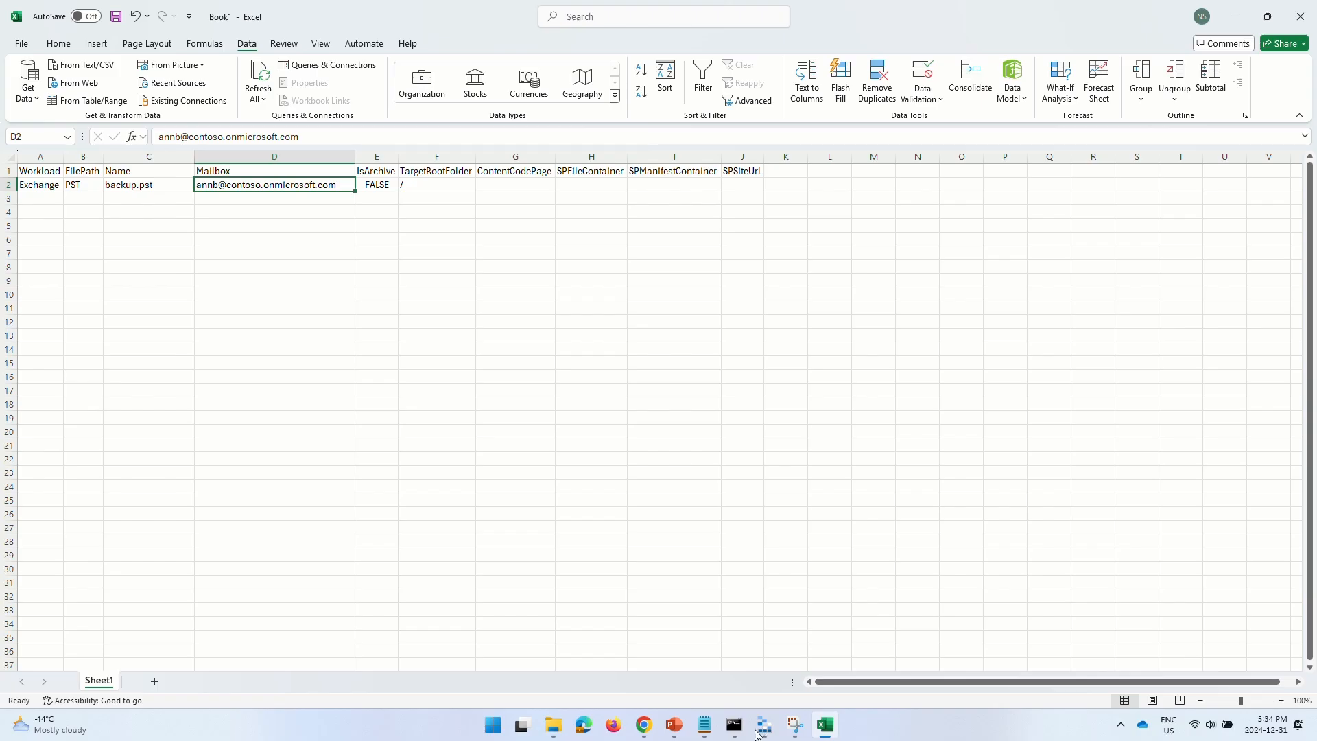
pyautogui.click(643, 725)
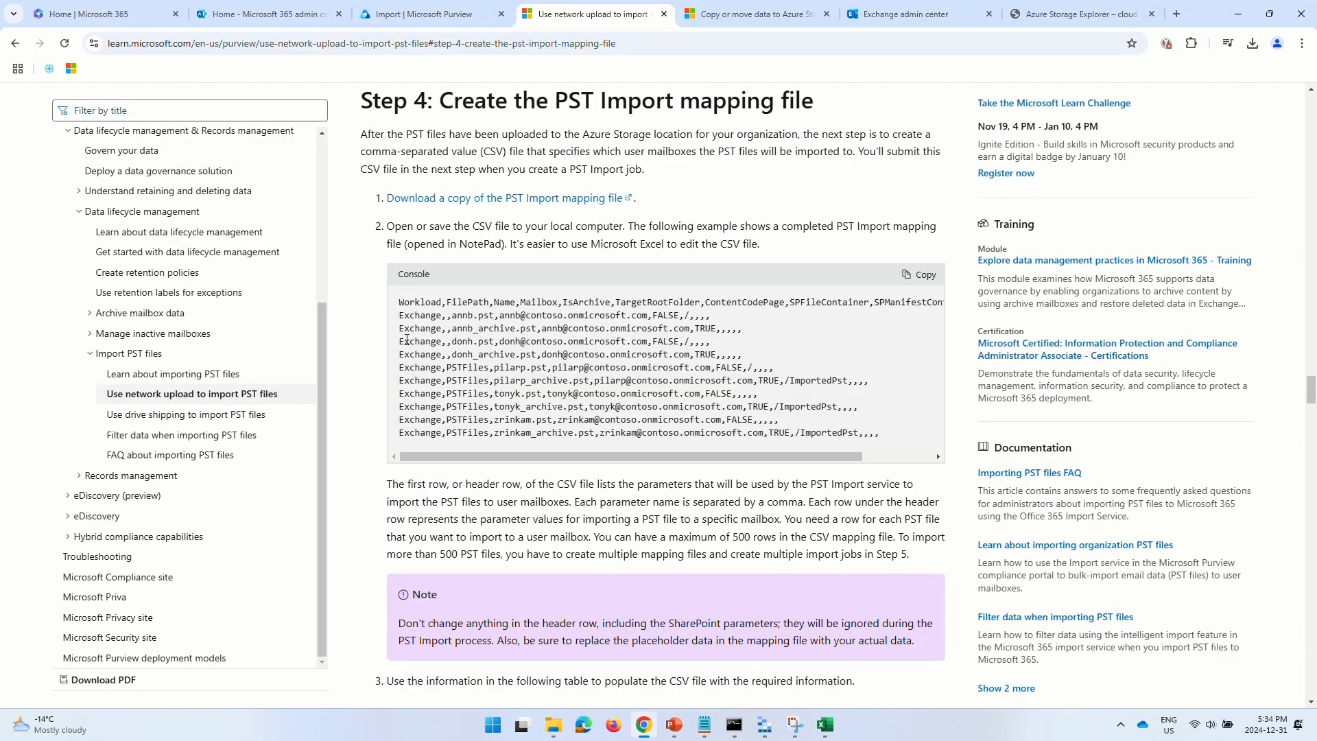
# - In Exchange admin center, open the admin user's mailbox details and select its user ID
pyautogui.click(264, 14)
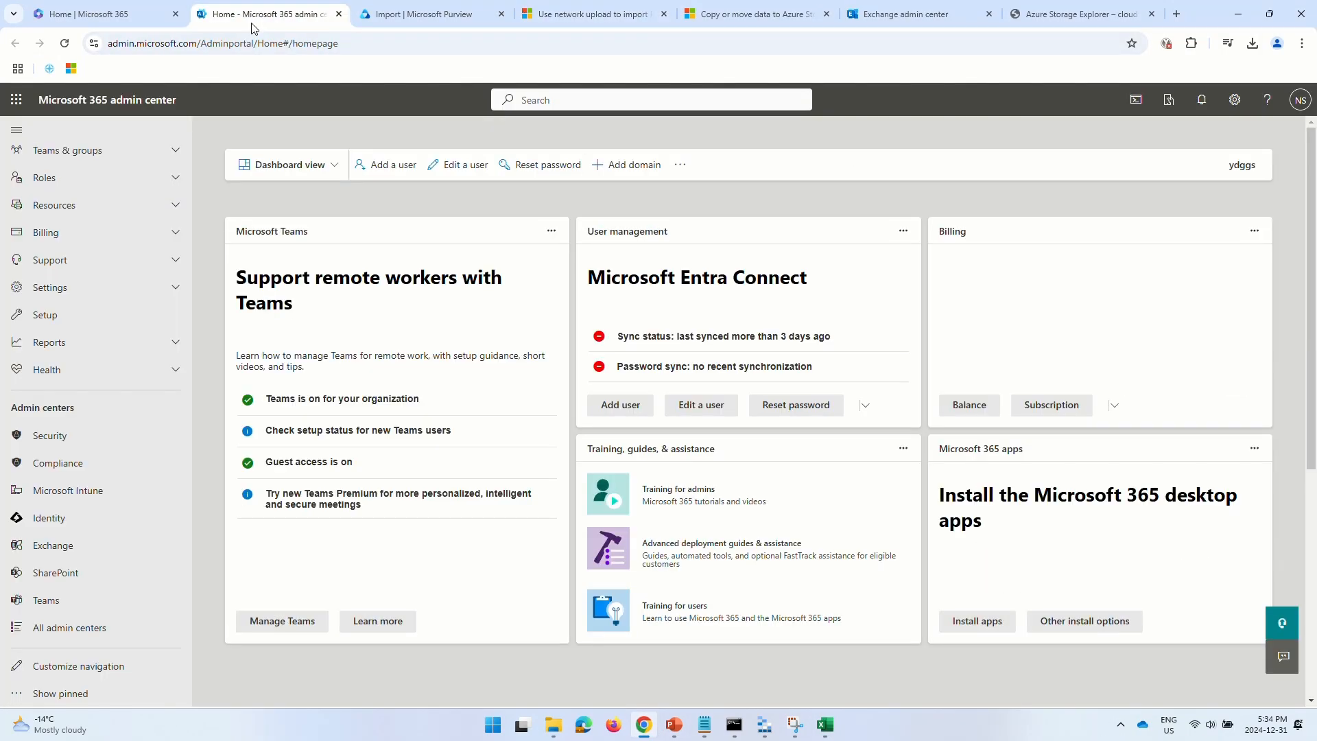
pyautogui.click(59, 545)
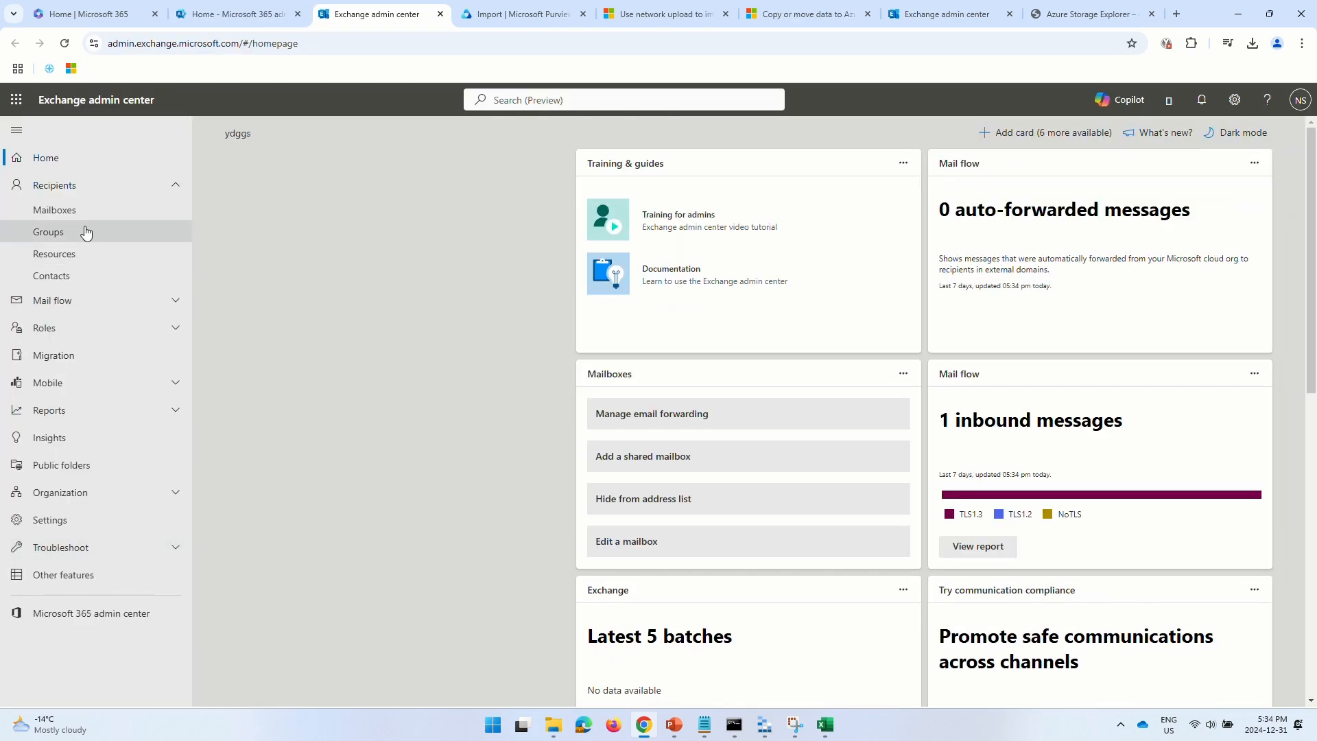
pyautogui.click(94, 217)
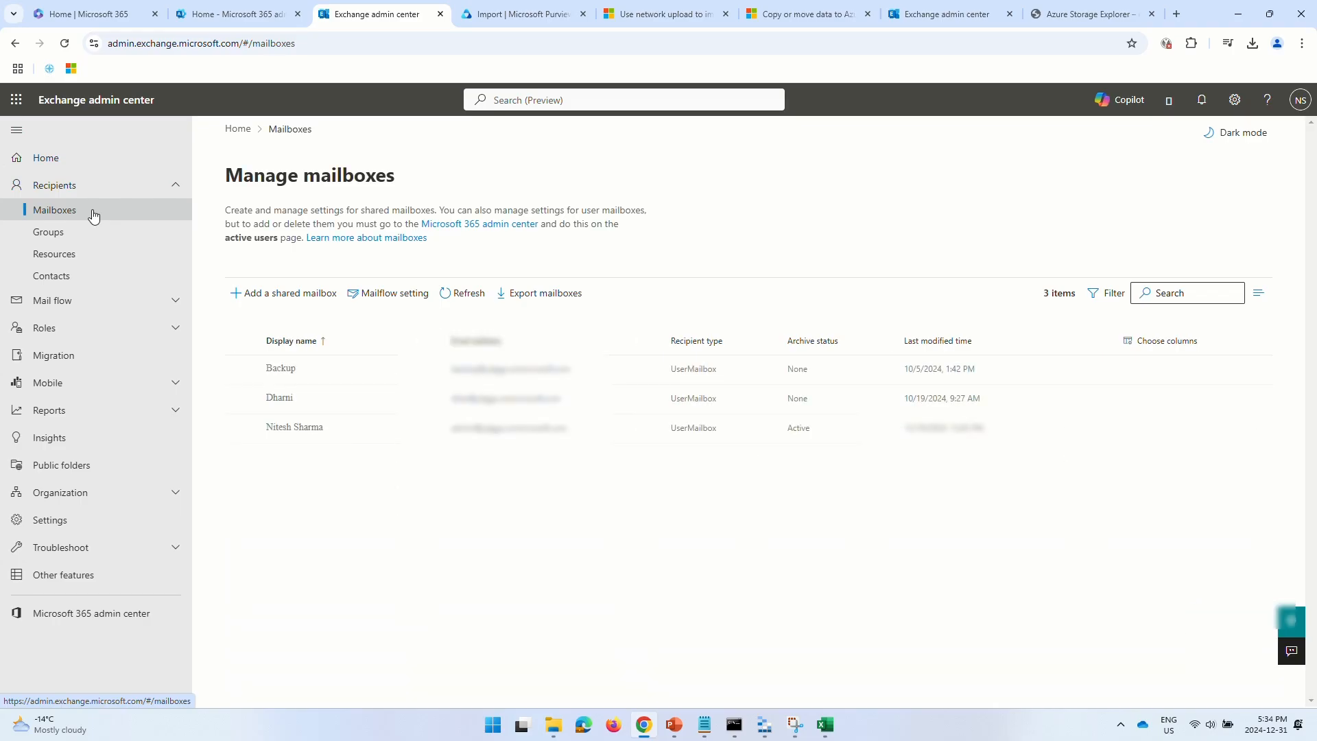
pyautogui.click(293, 441)
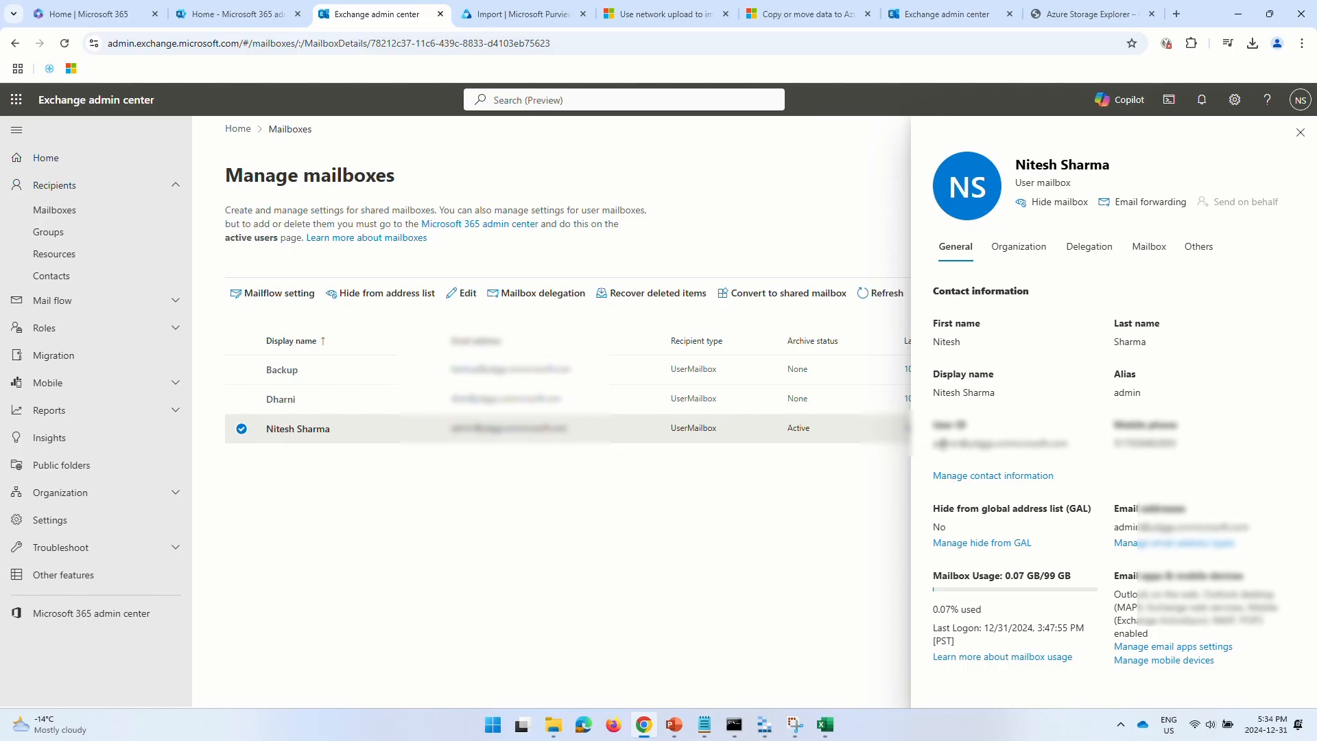
pyautogui.moveTo(933, 443); pyautogui.dragTo(1073, 451)
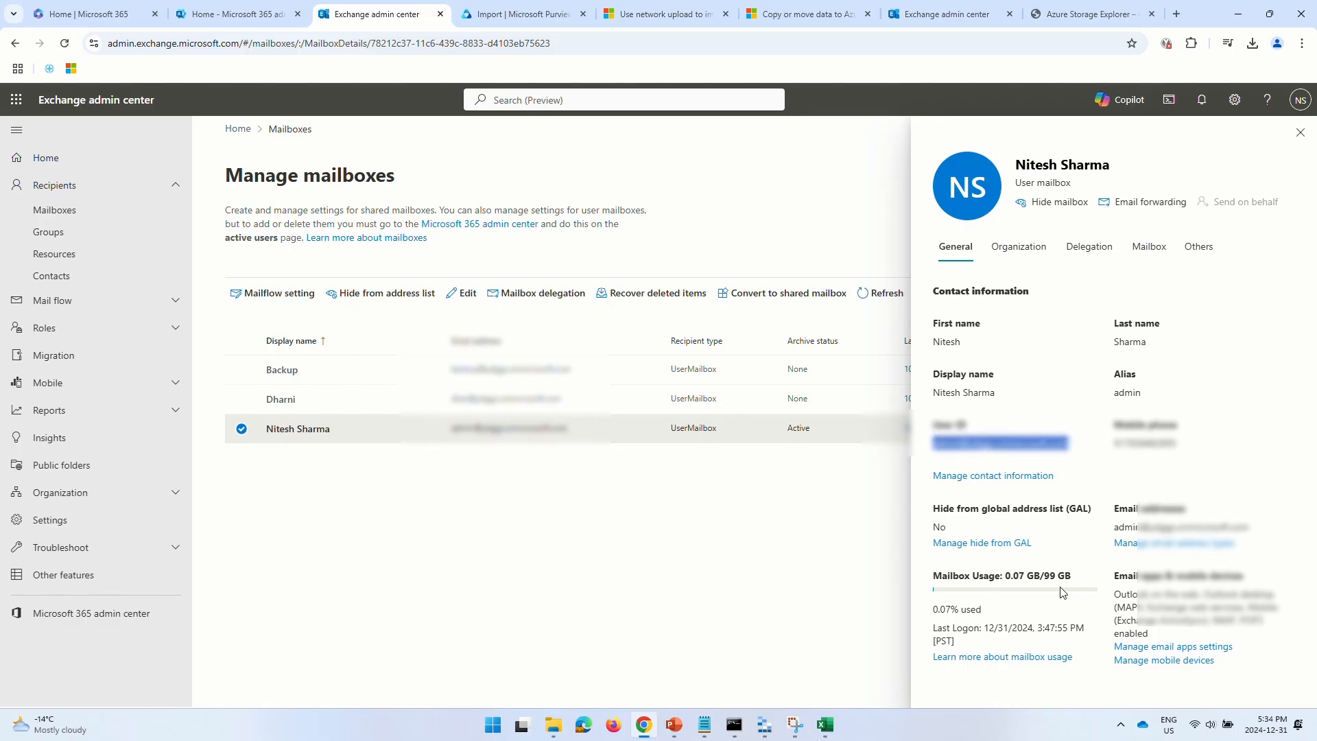
pyautogui.click(825, 727)
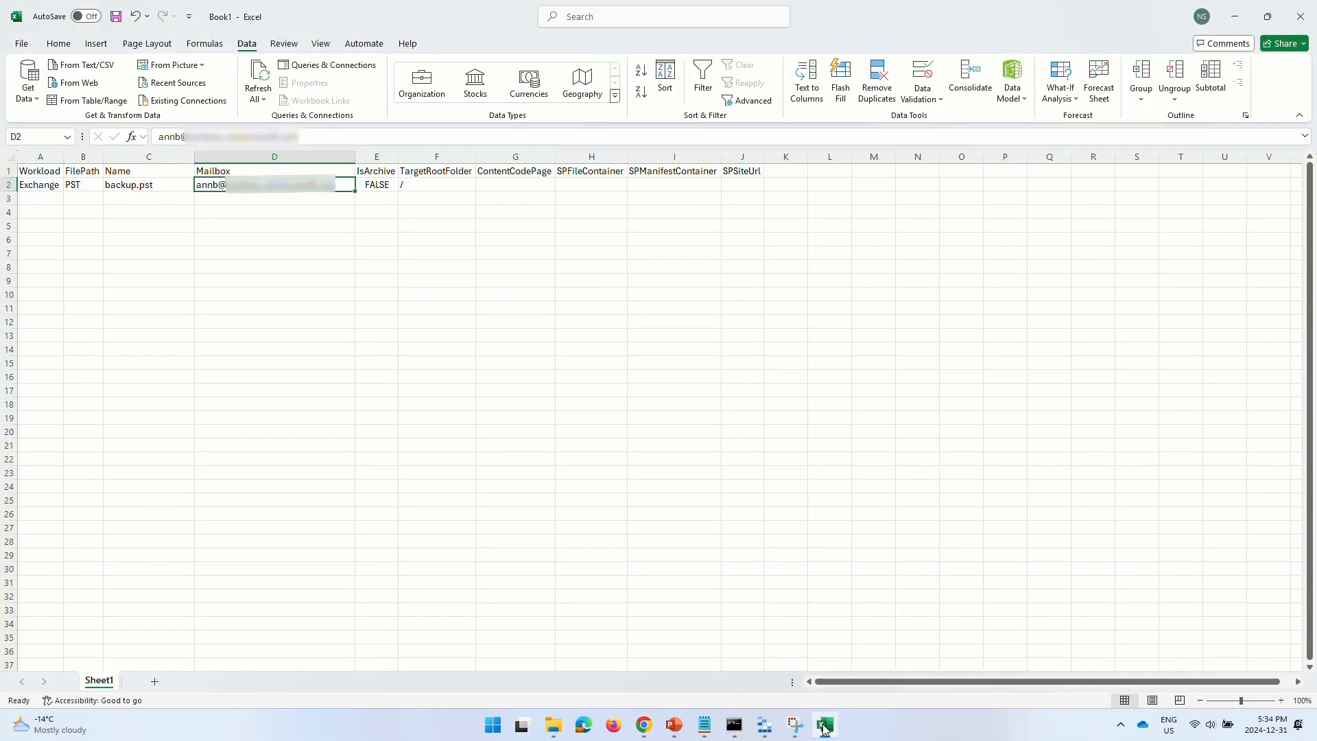
# - Paste the mailbox user ID into D2 as text only and auto-fit column D
pyautogui.hotkey('ctrl', 'v')
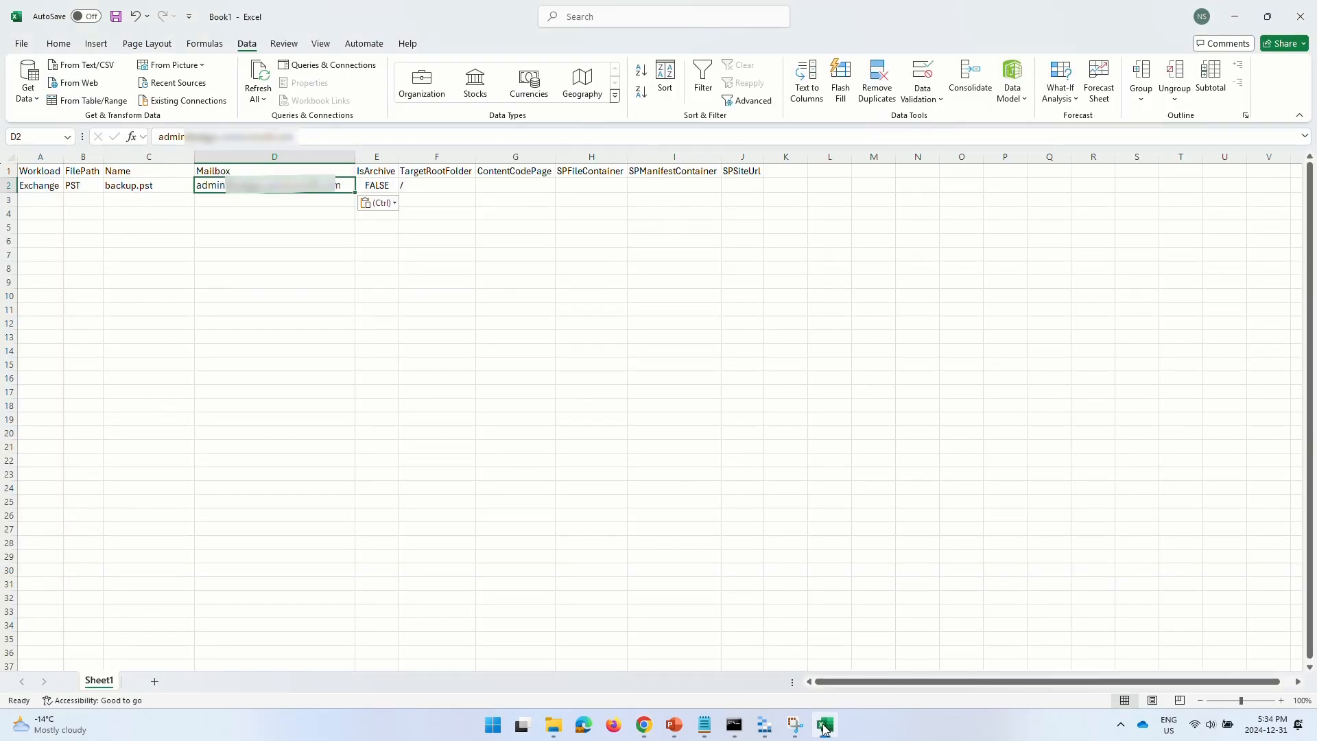
pyautogui.click(377, 201)
pyautogui.click(388, 242)
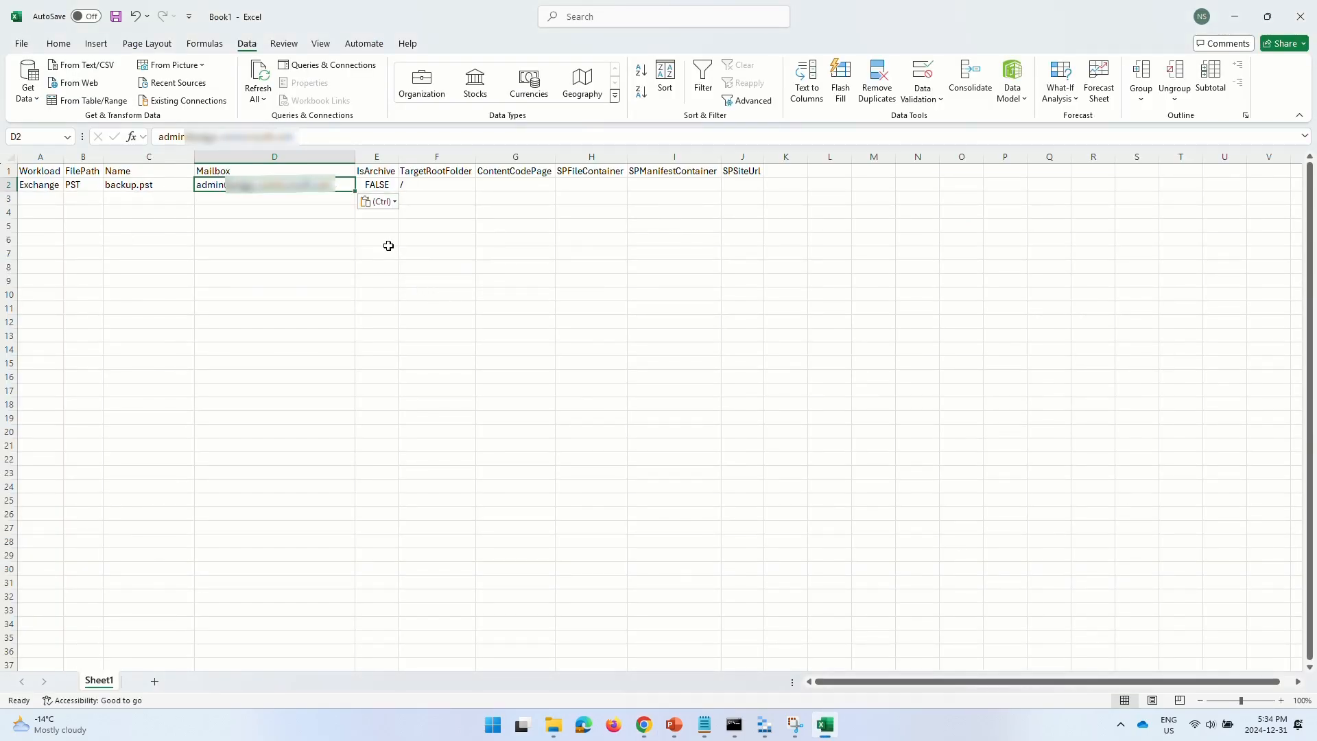
pyautogui.doubleClick(355, 157)
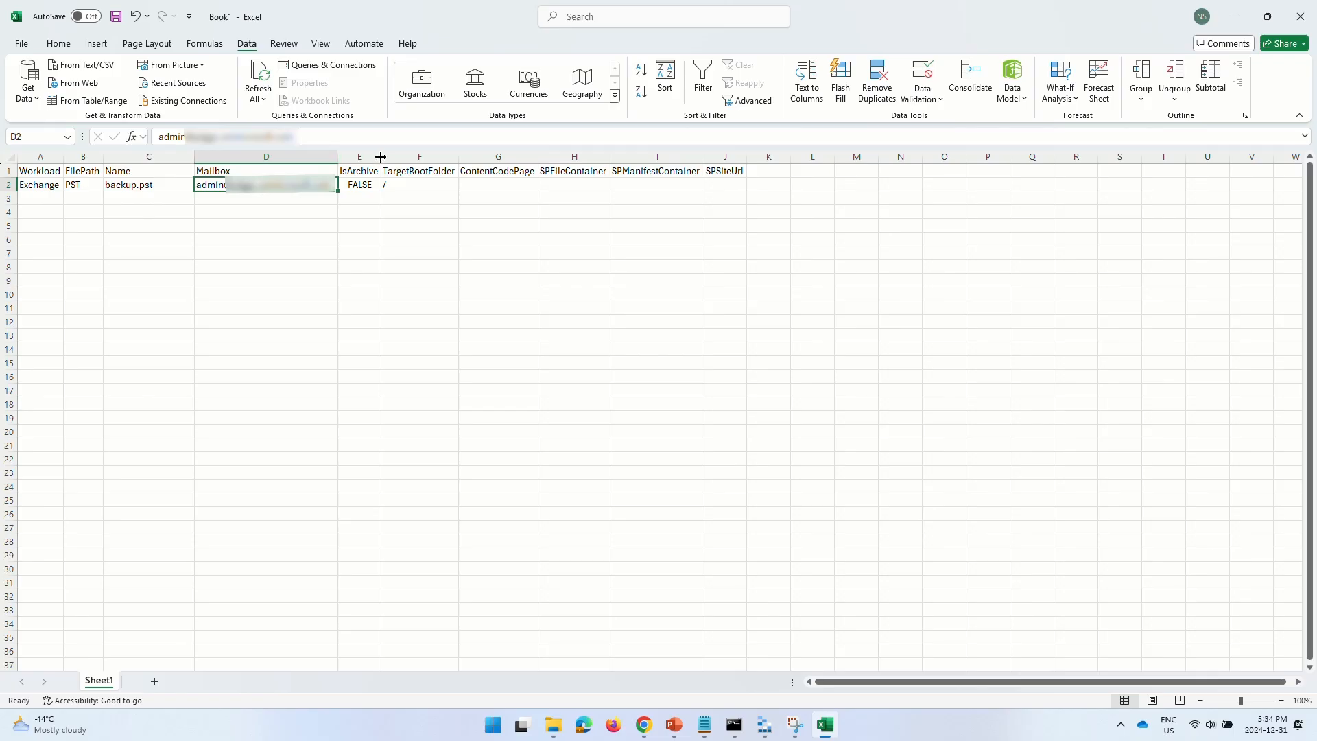
# - Set the TargetRootFolder in F2 to /ImportedData
pyautogui.click(412, 185)
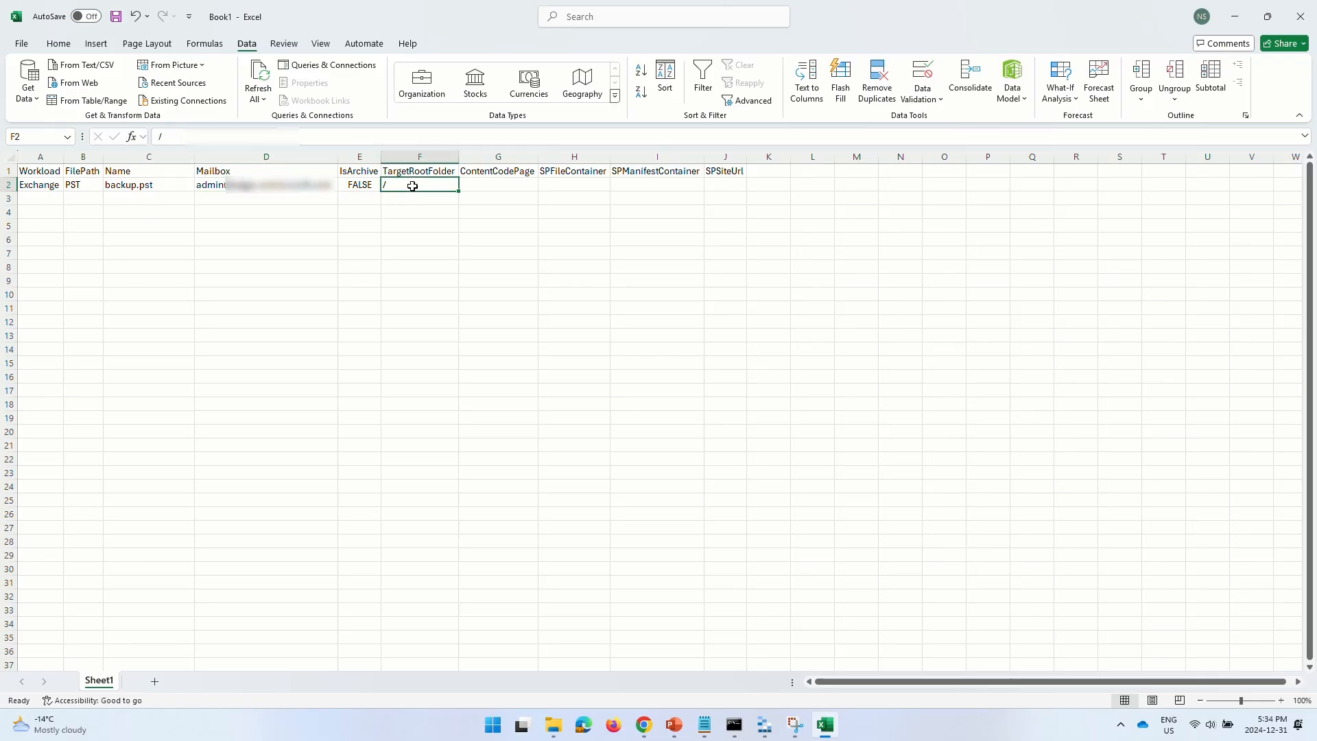
pyautogui.click(370, 138)
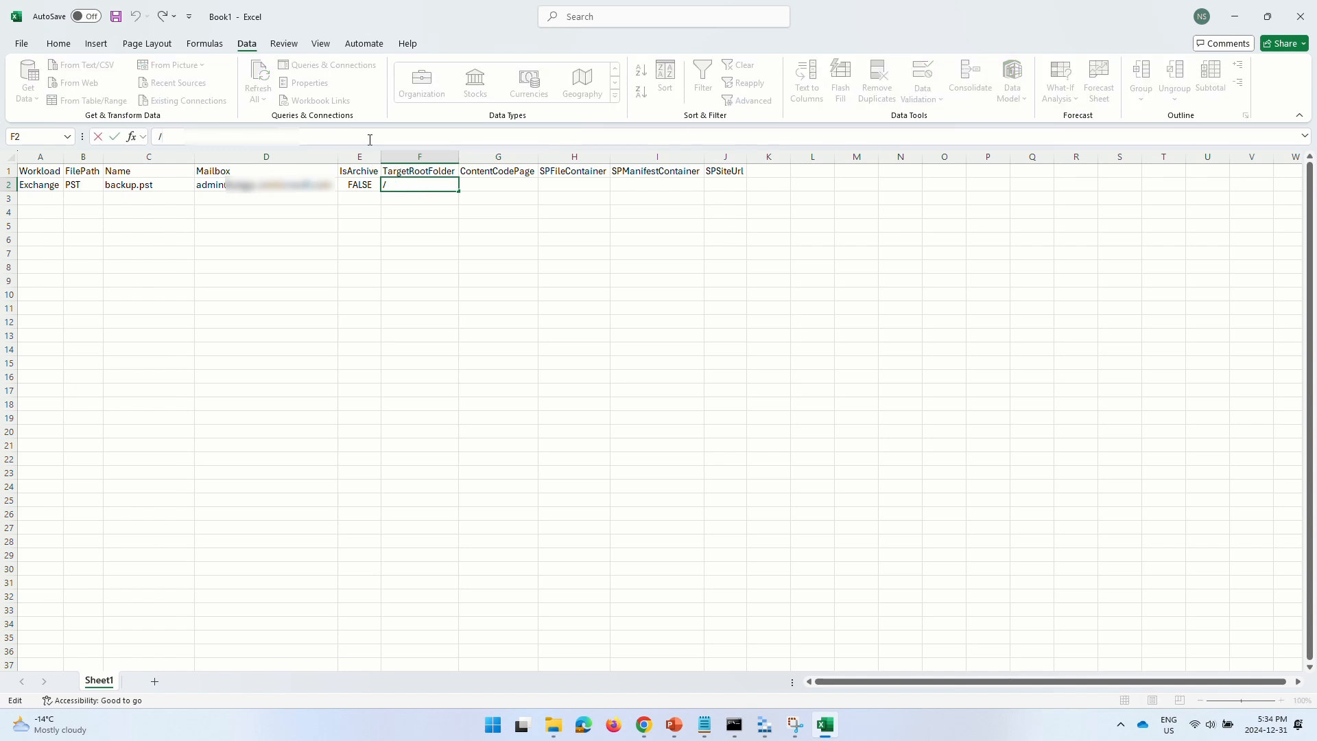
pyautogui.write('ImportedData')
pyautogui.press('Return')
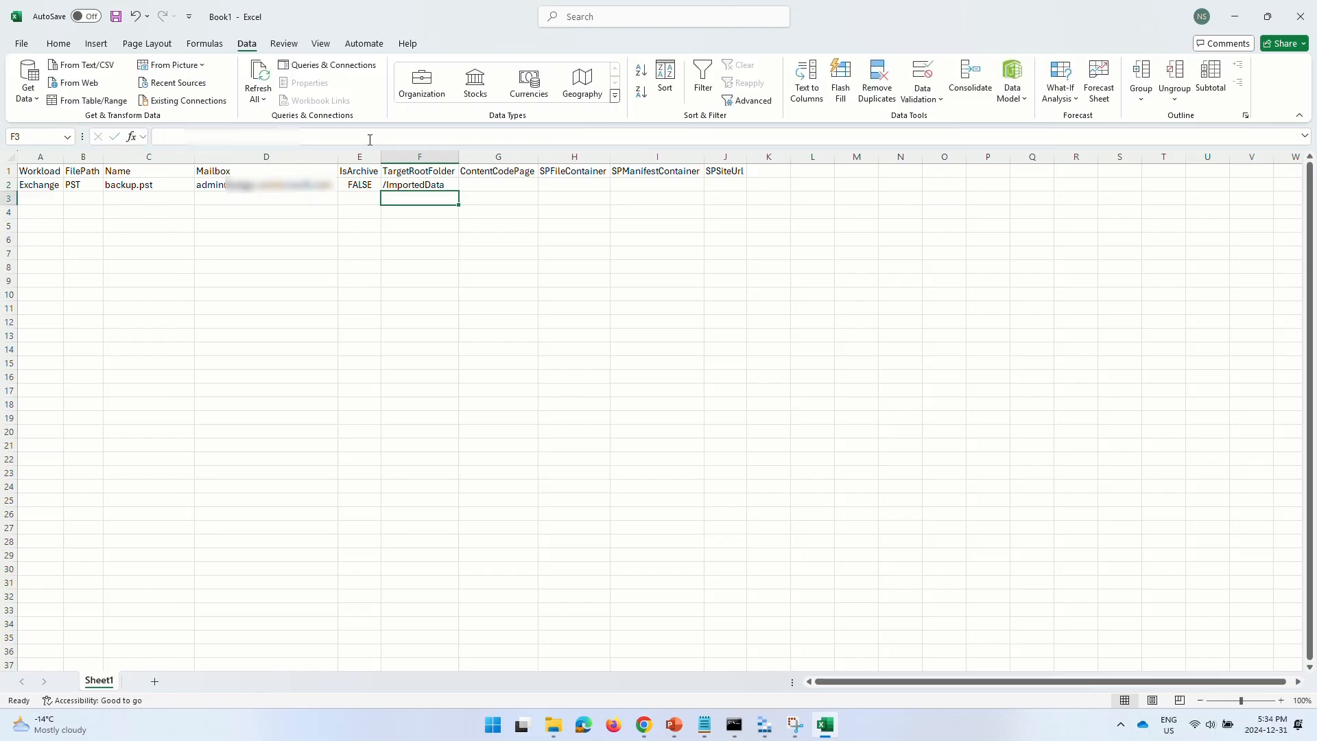
pyautogui.click(643, 725)
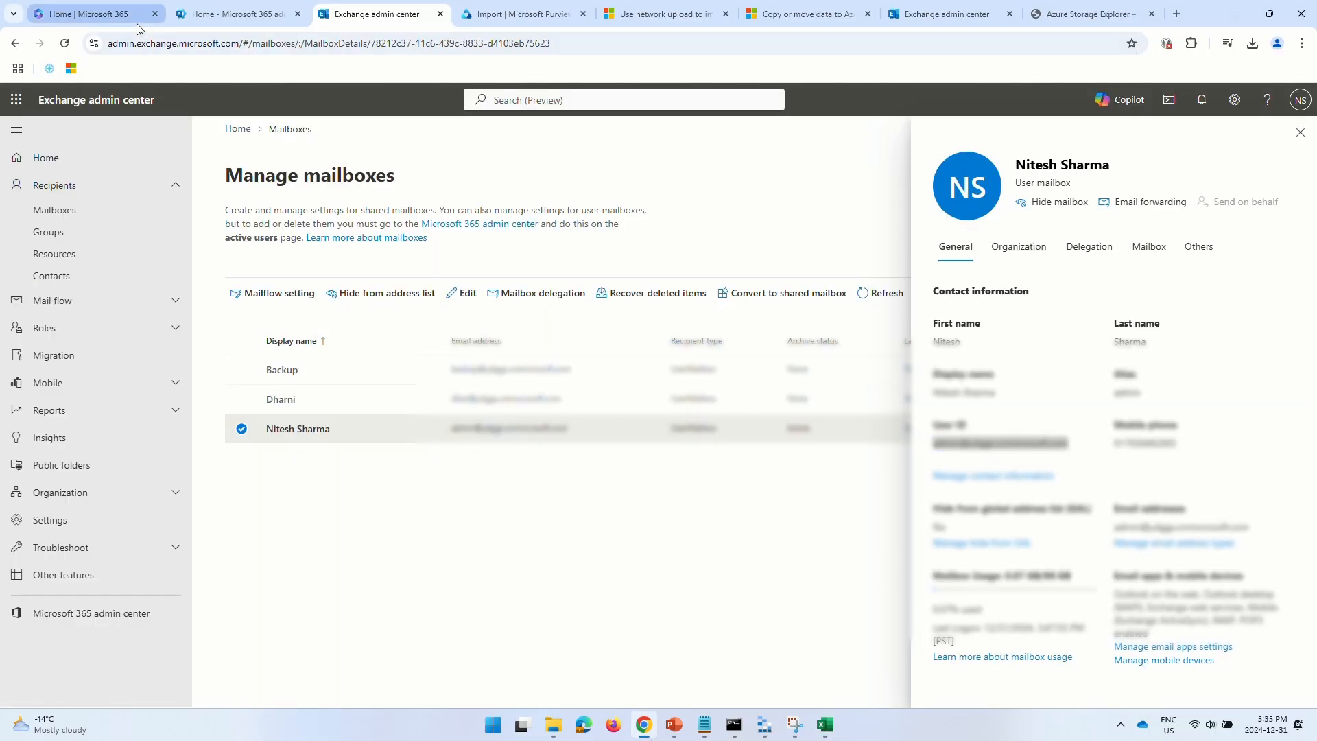
# - Open Outlook on the web from the Microsoft 365 app launcher to view the Inbox
pyautogui.click(138, 22)
pyautogui.click(67, 93)
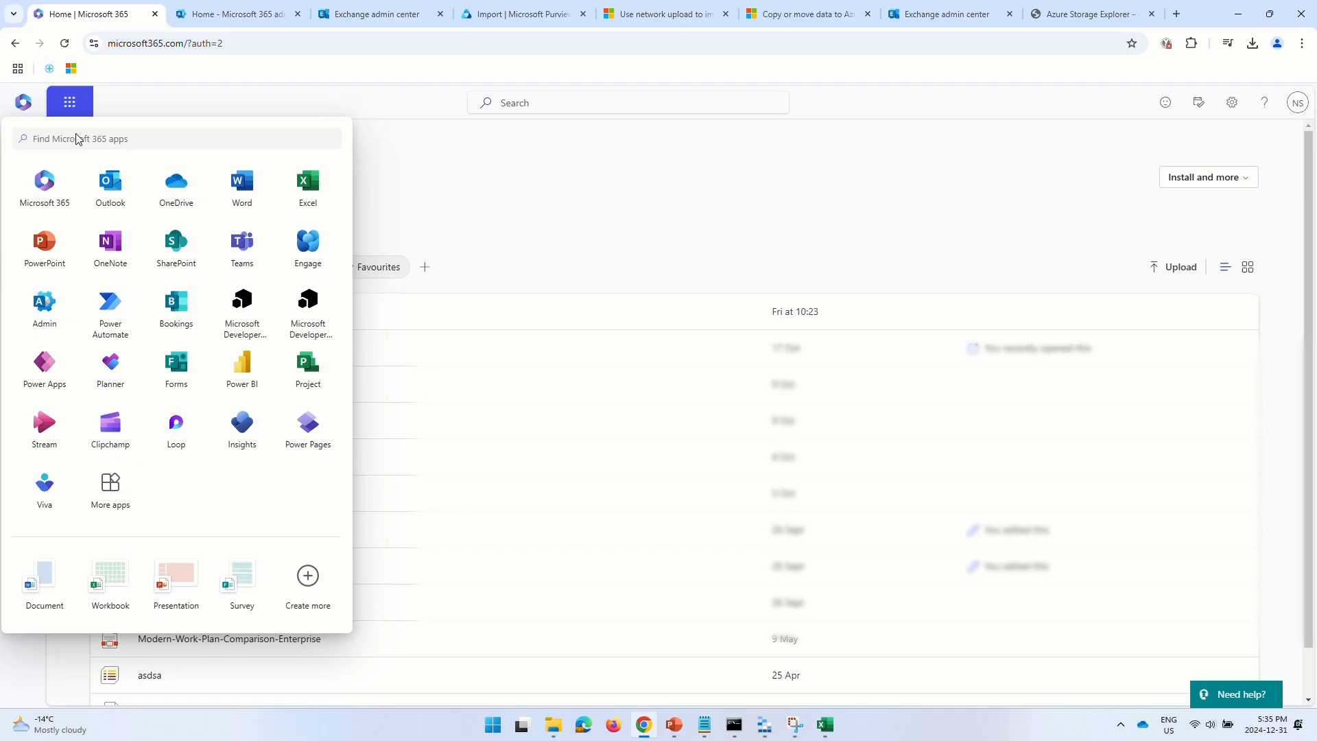
pyautogui.click(107, 186)
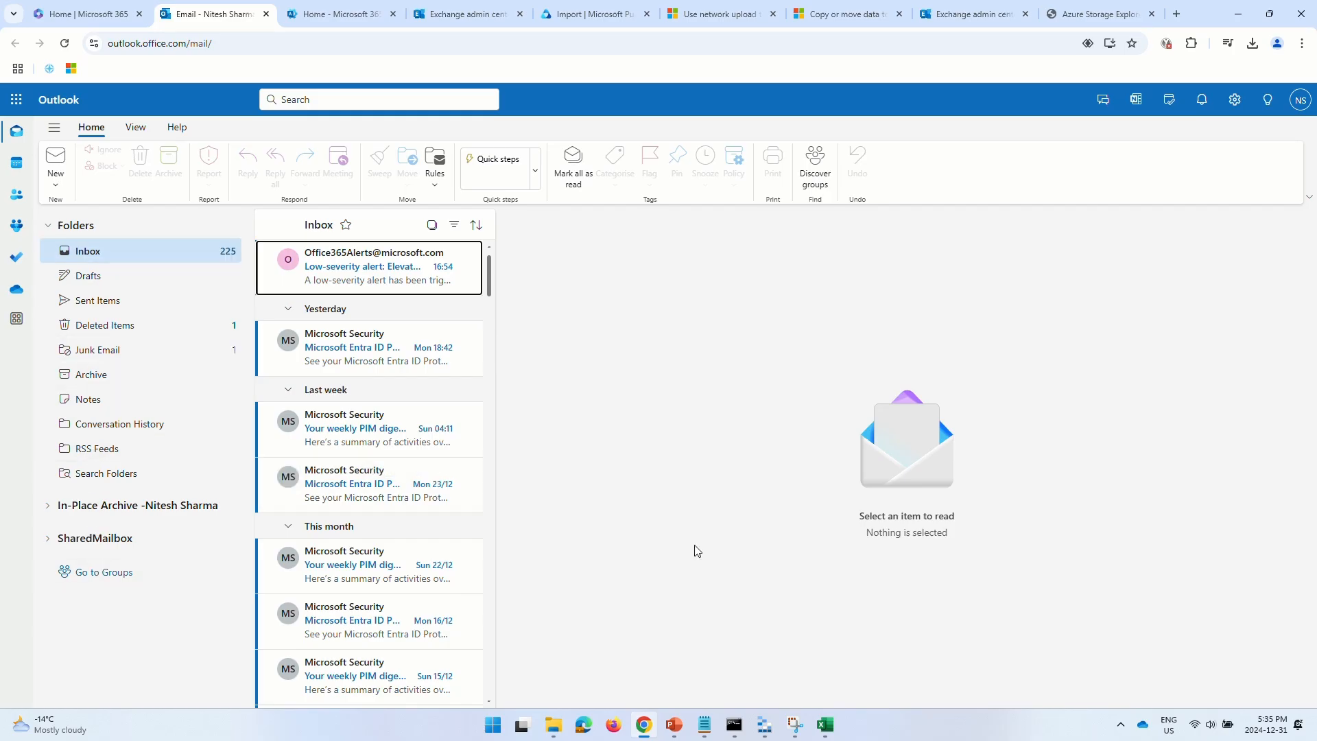
pyautogui.click(830, 734)
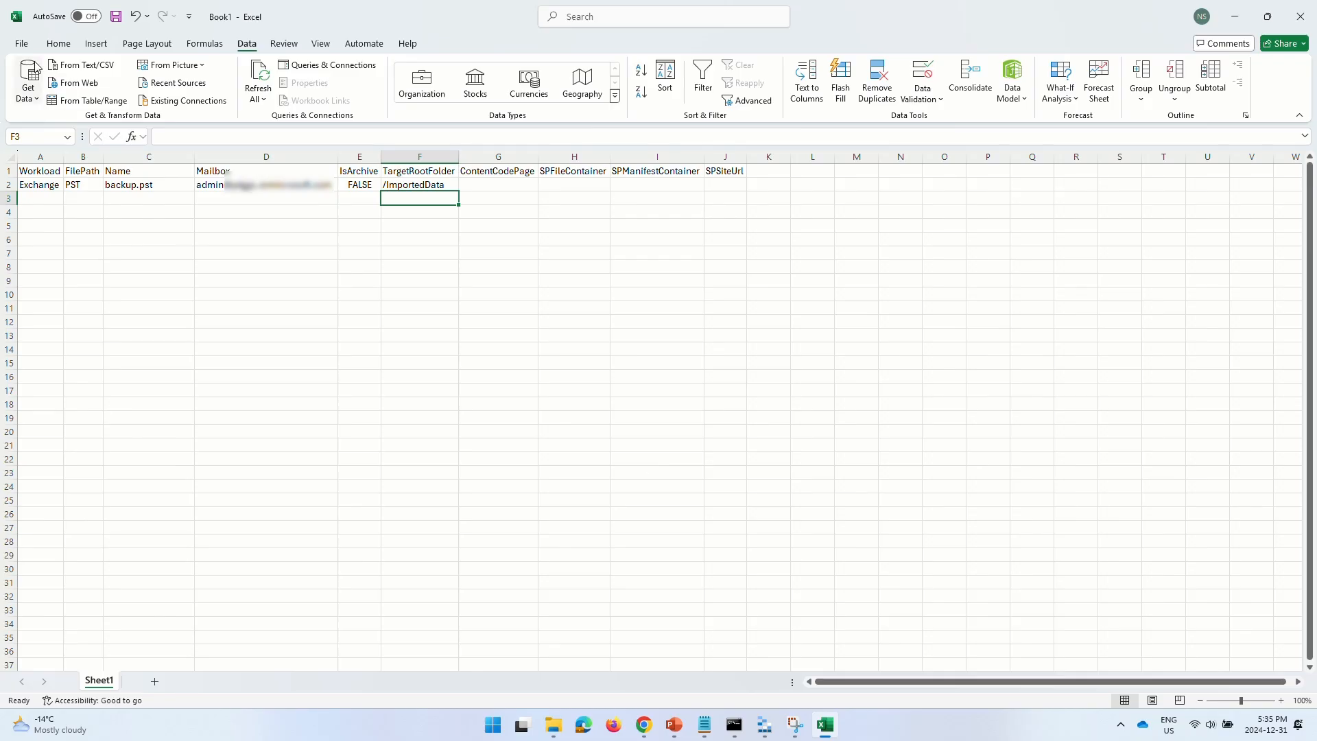
# - Save the mapping sheet in Downloads as MappingFile in CSV UTF-8 (Comma delimited) format, then close Excel
pyautogui.click(22, 43)
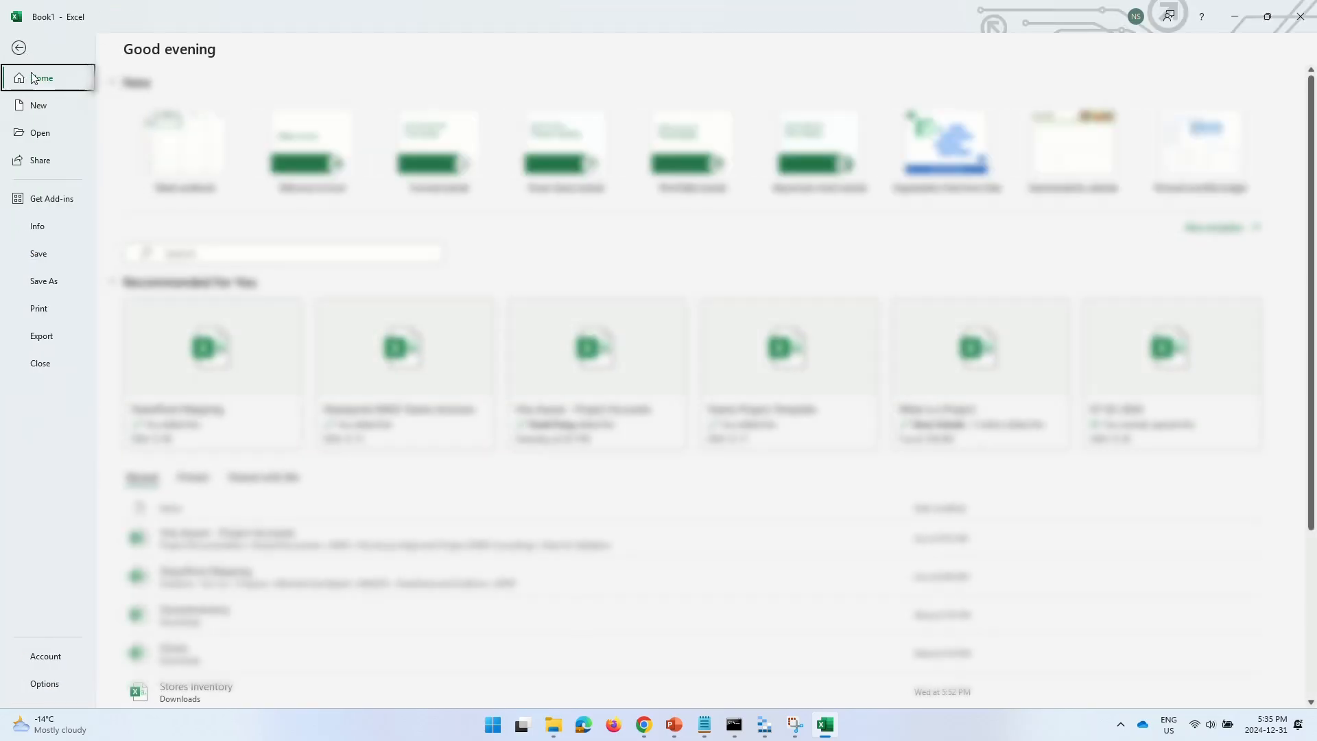
pyautogui.click(35, 288)
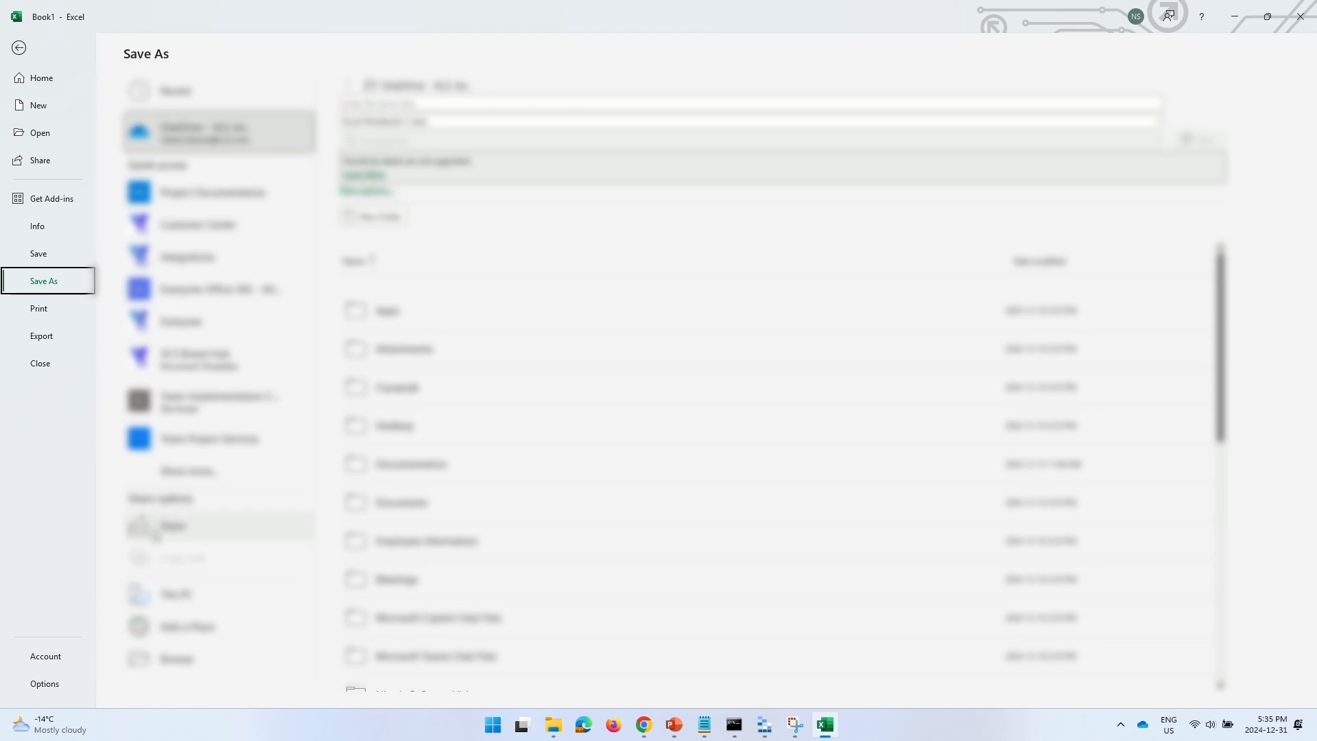
pyautogui.doubleClick(182, 595)
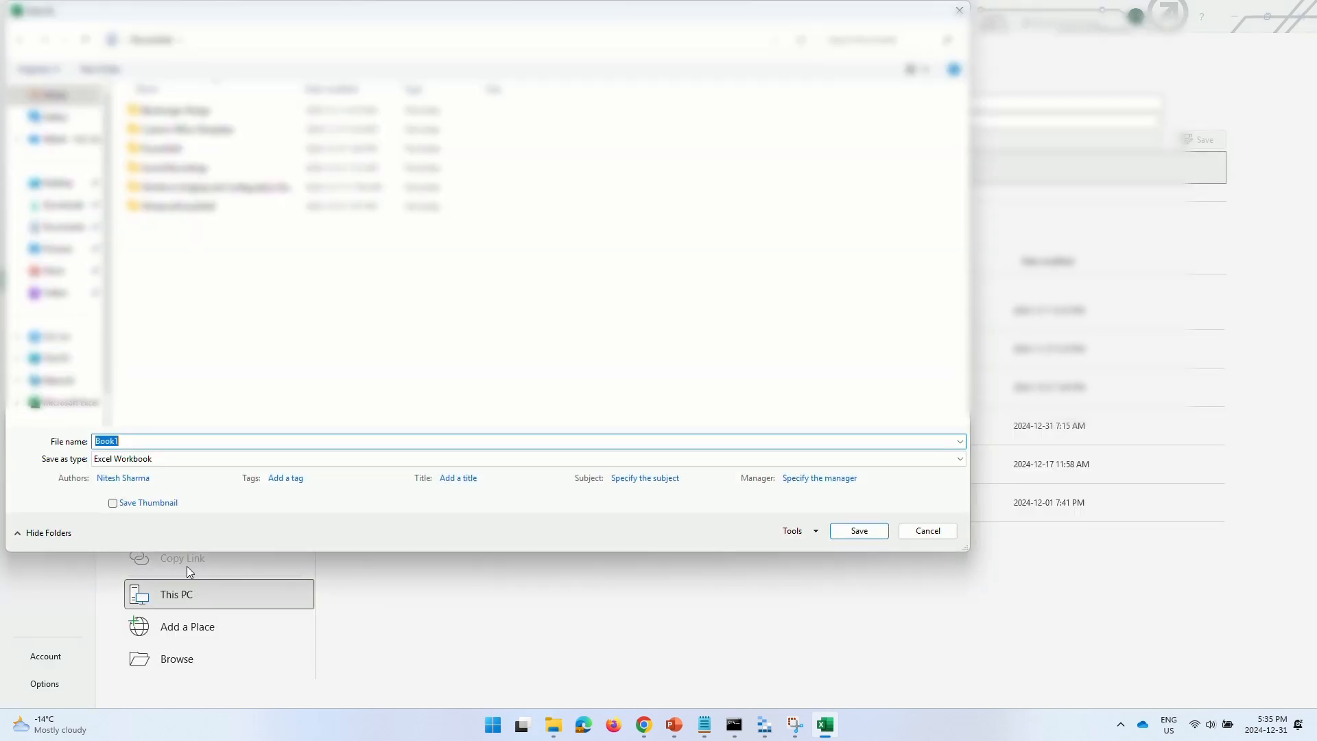
pyautogui.click(52, 207)
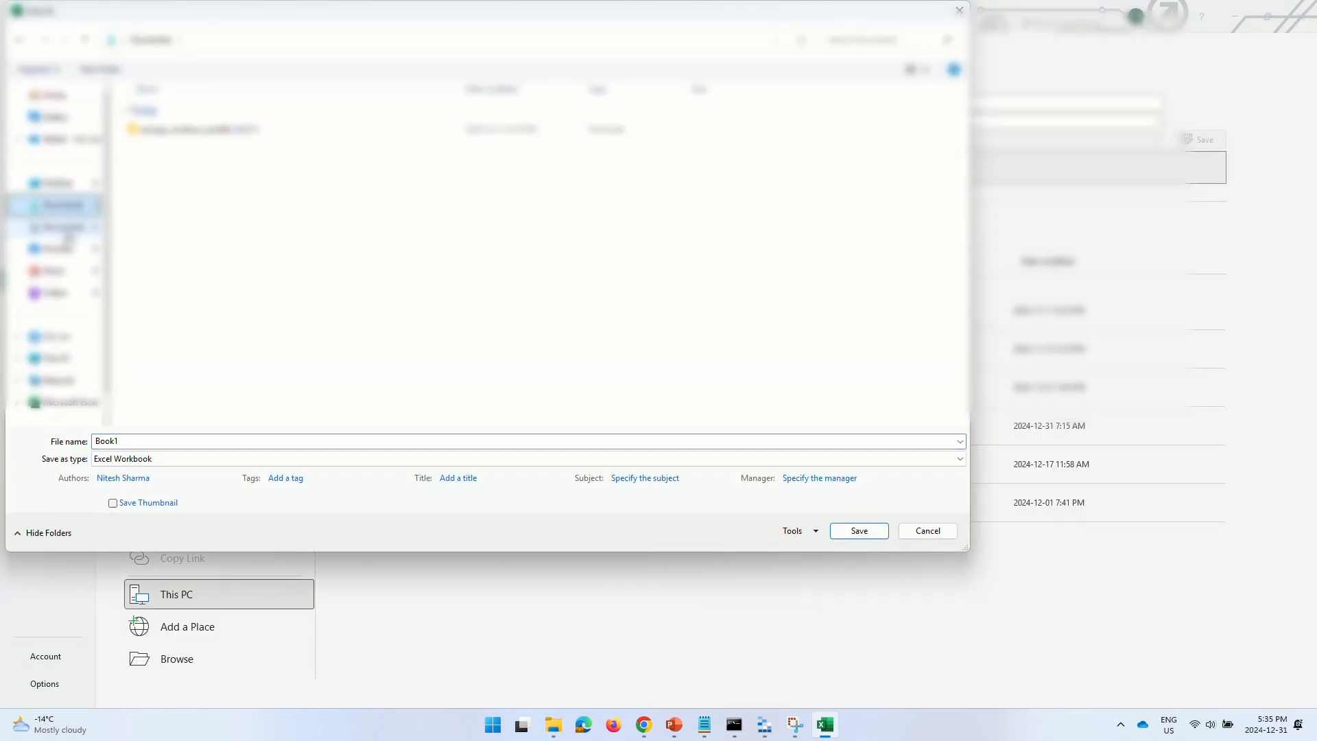
pyautogui.click(153, 460)
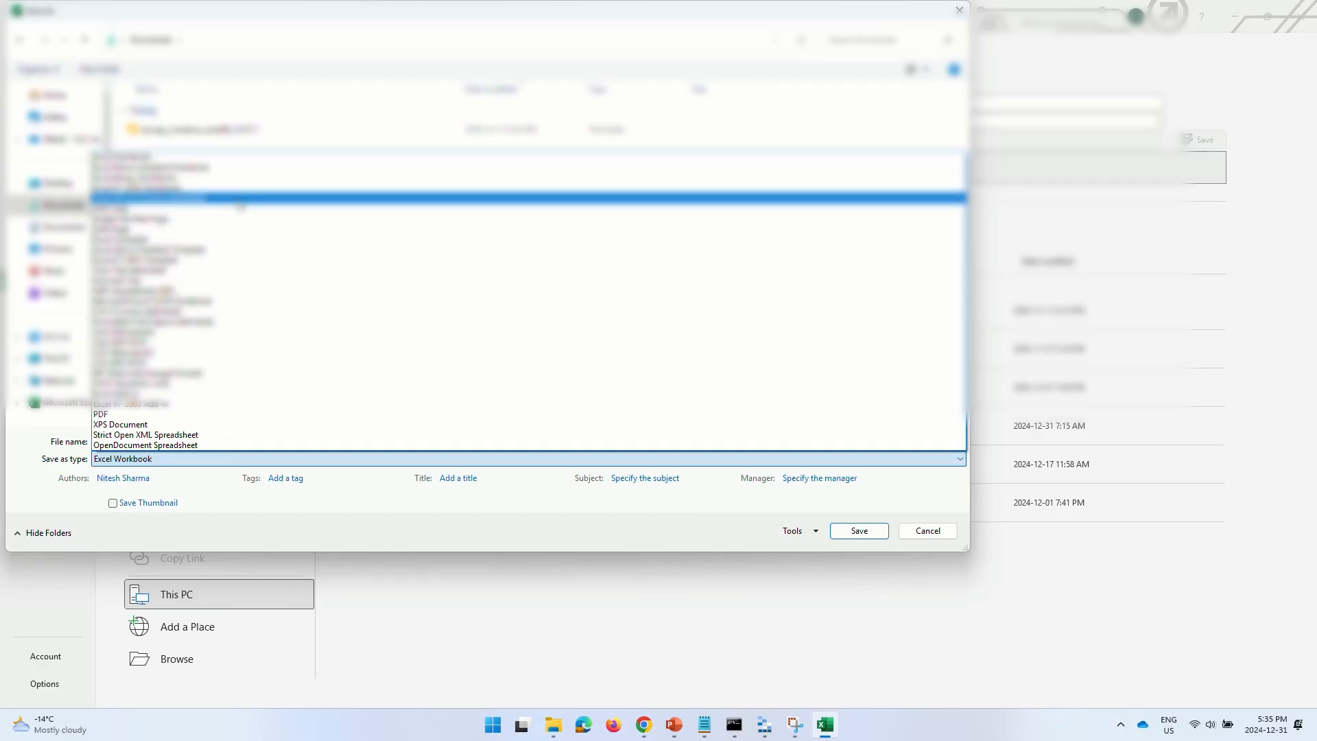
pyautogui.click(238, 199)
pyautogui.hotkey('shift', 'Tab')
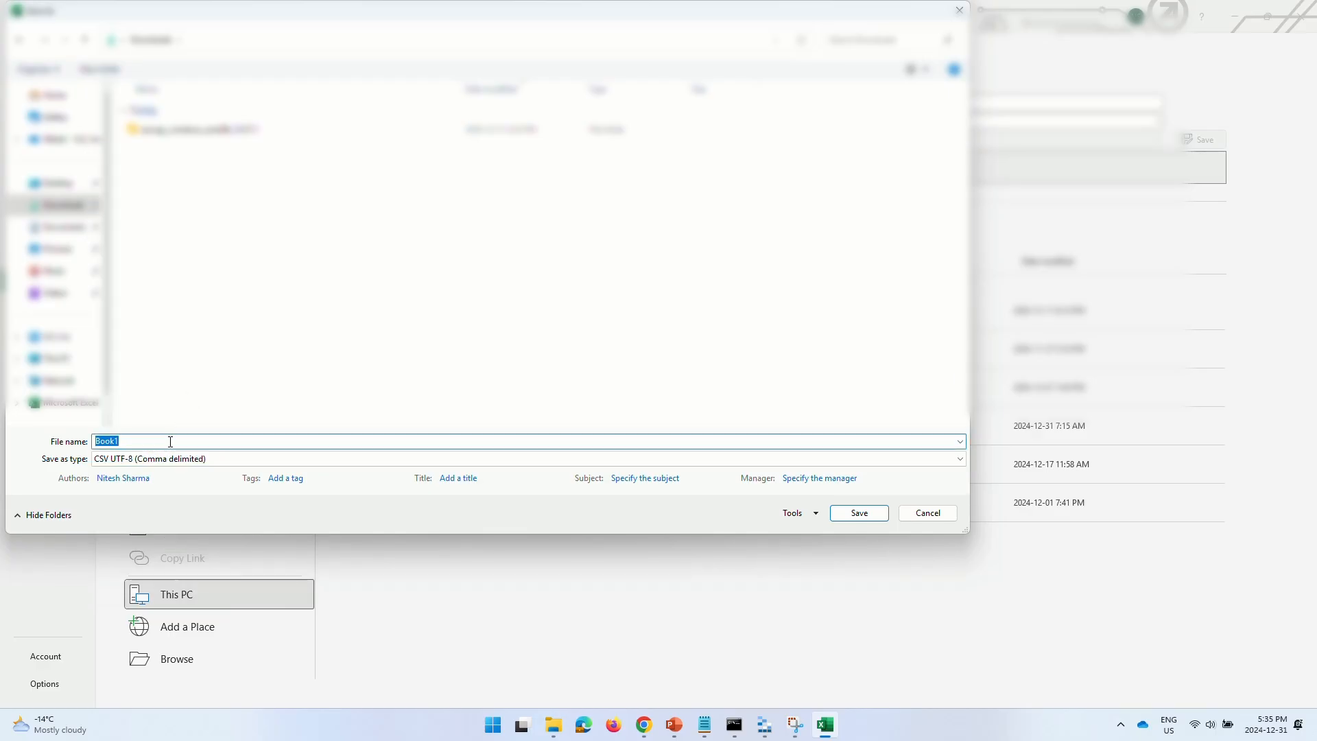
pyautogui.write('MappingFile')
pyautogui.click(861, 514)
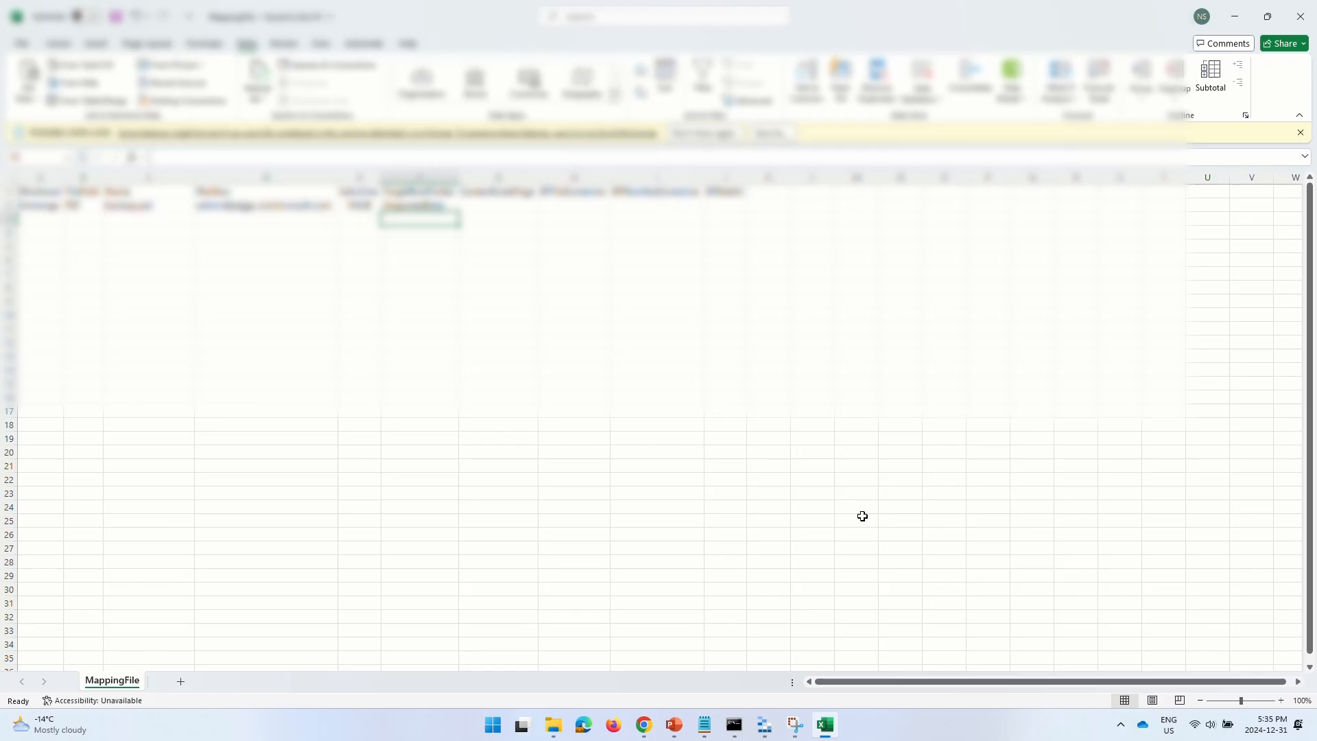
pyautogui.click(1301, 15)
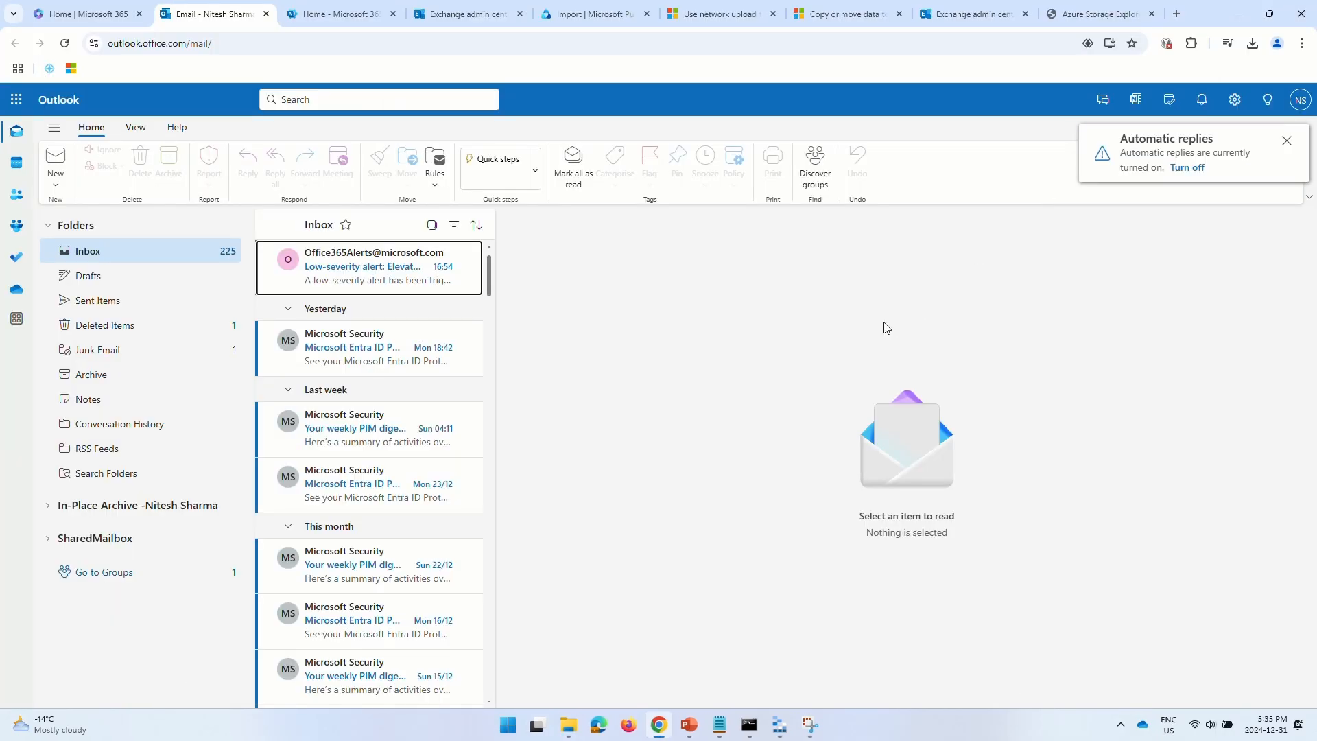
# - In the Purview import wizard, confirm the PST files are uploaded and the mapping file is accessible
pyautogui.click(547, 17)
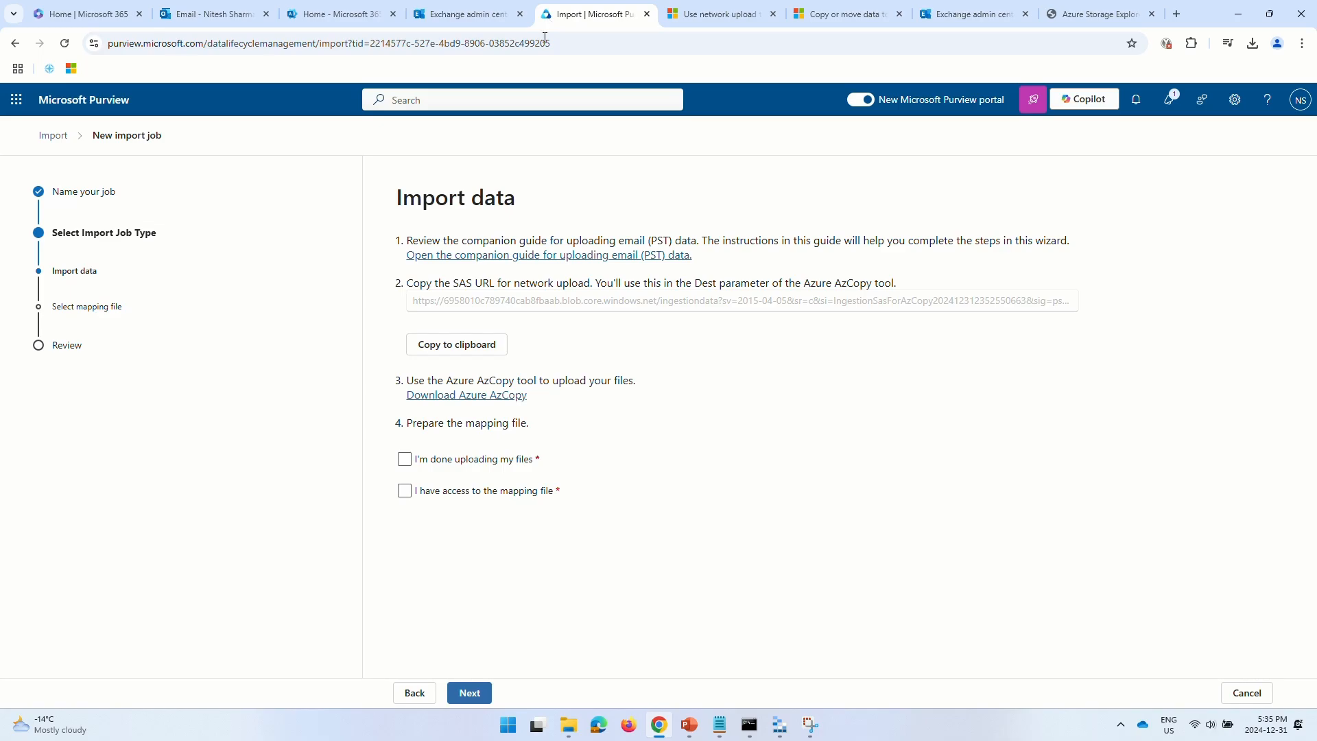
pyautogui.click(404, 458)
pyautogui.click(404, 491)
pyautogui.click(469, 694)
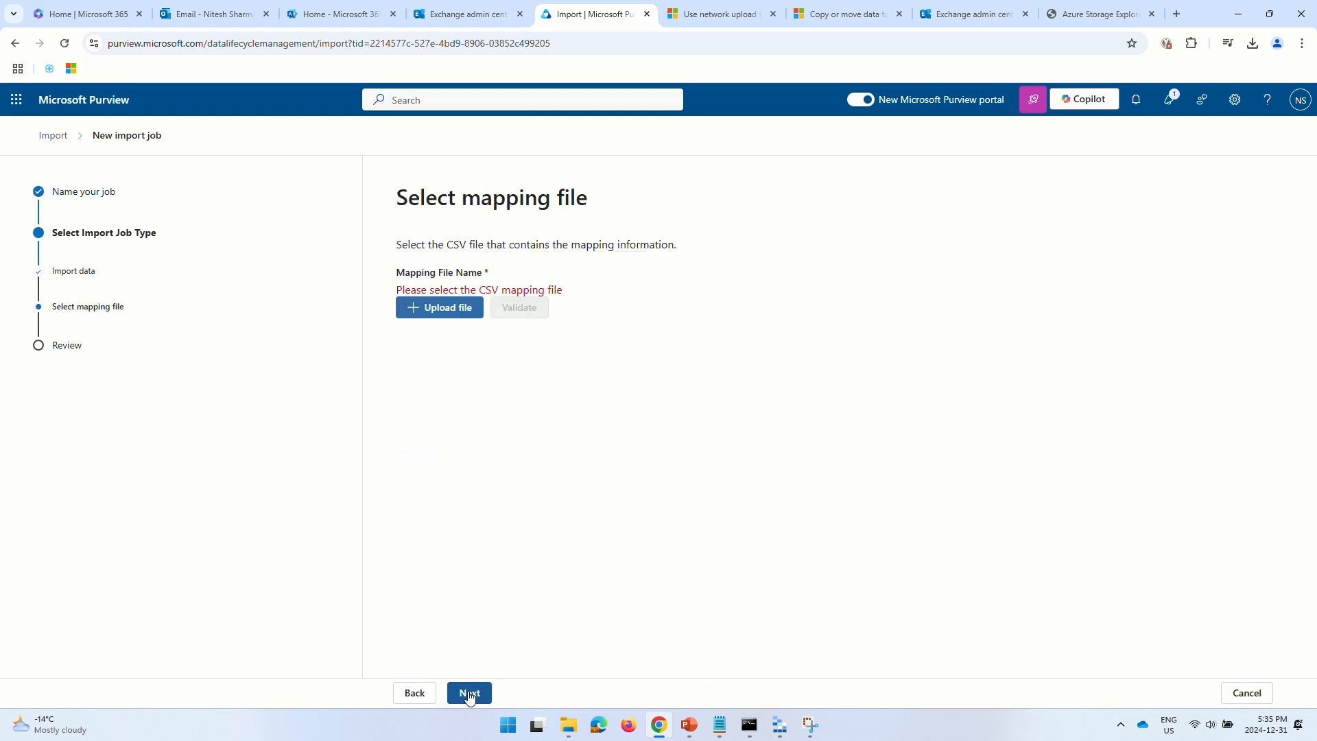
# - Upload and validate MappingFile.csv from Downloads, then cancel the wizard and confirm abandoning it
pyautogui.click(436, 317)
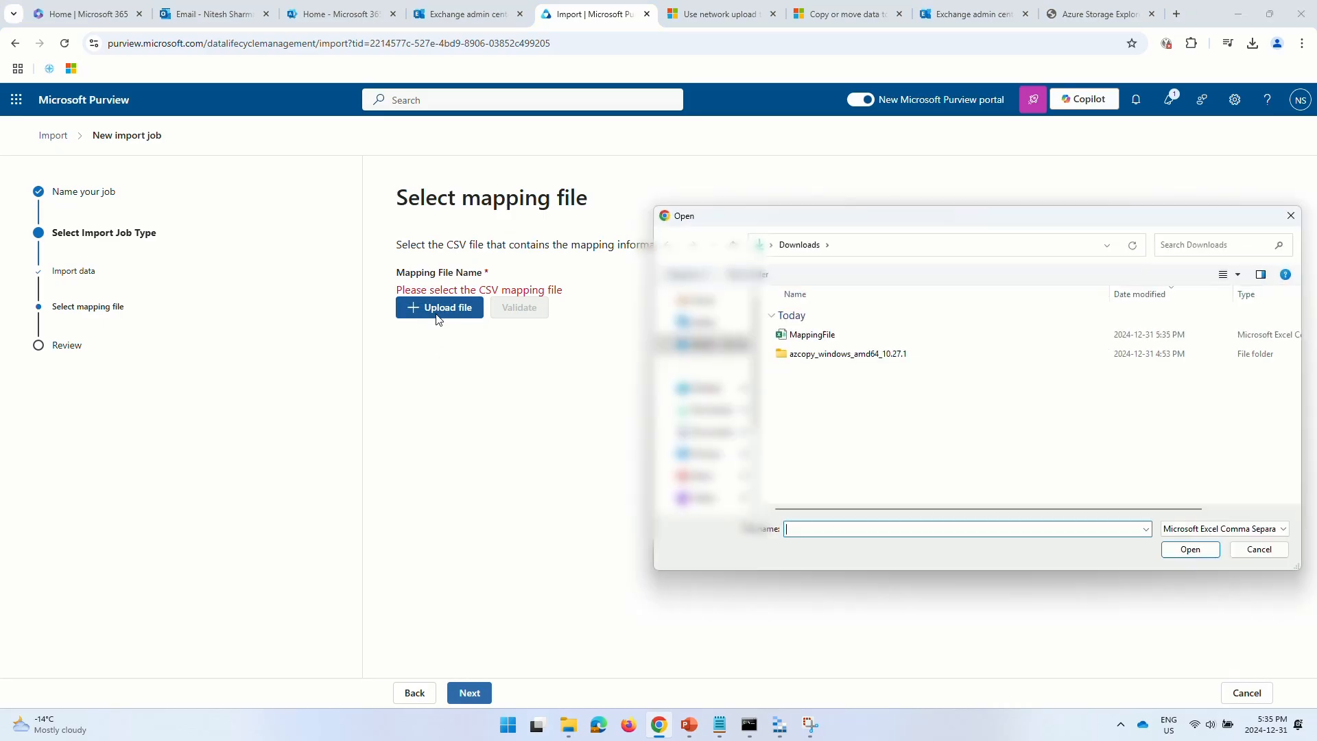
pyautogui.click(799, 334)
pyautogui.click(1190, 549)
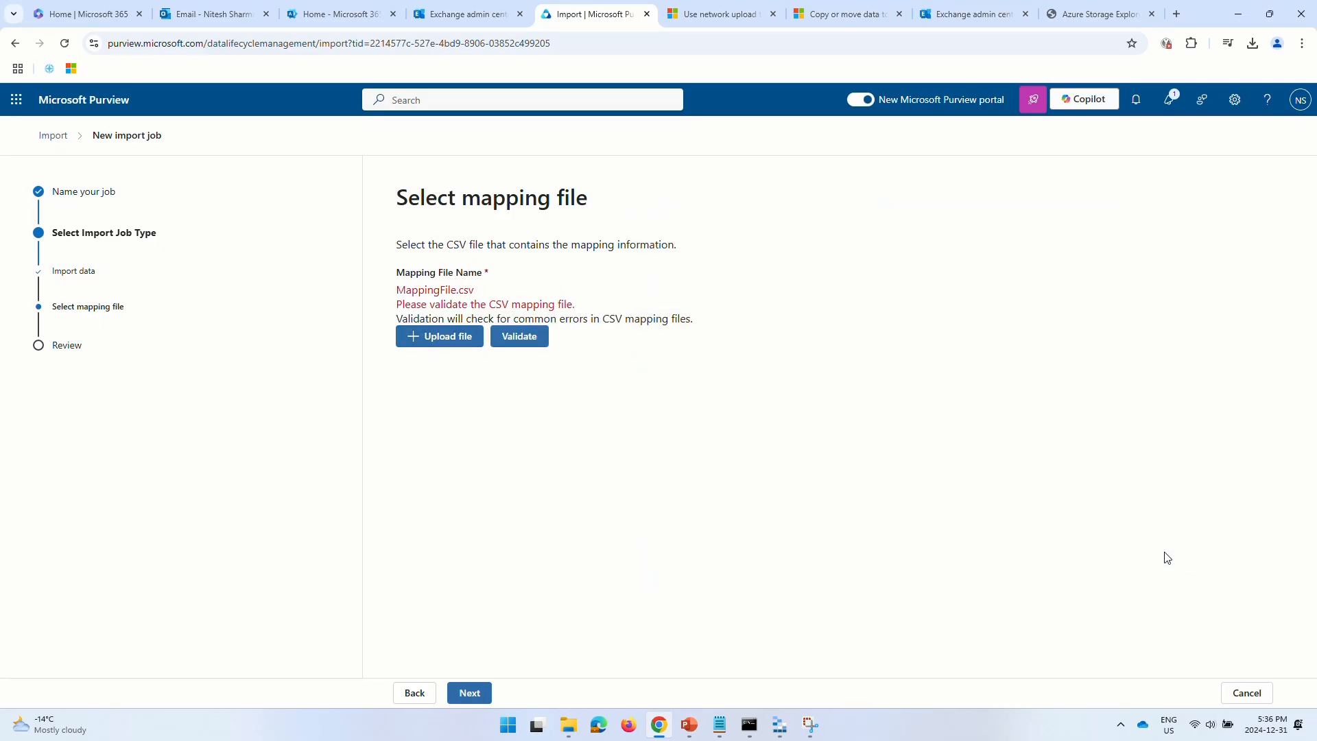
pyautogui.click(527, 342)
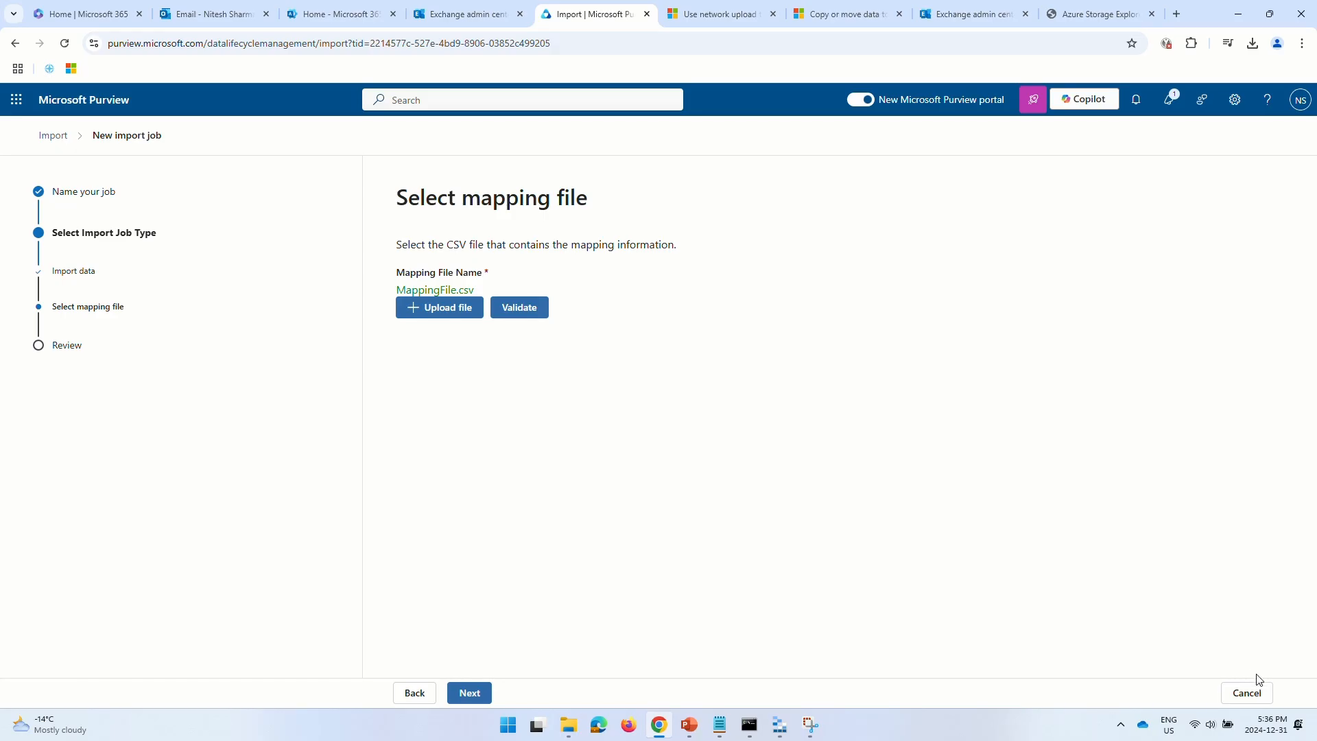
pyautogui.click(1249, 691)
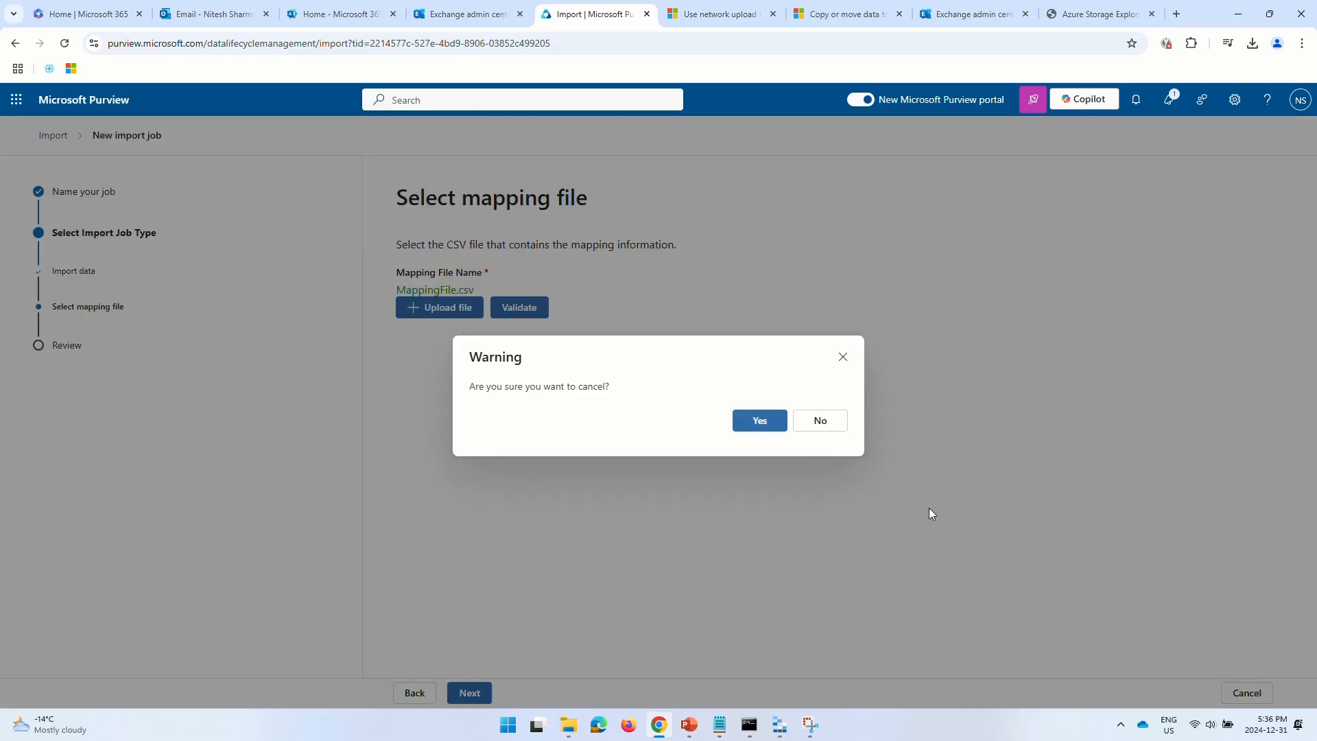
pyautogui.click(759, 420)
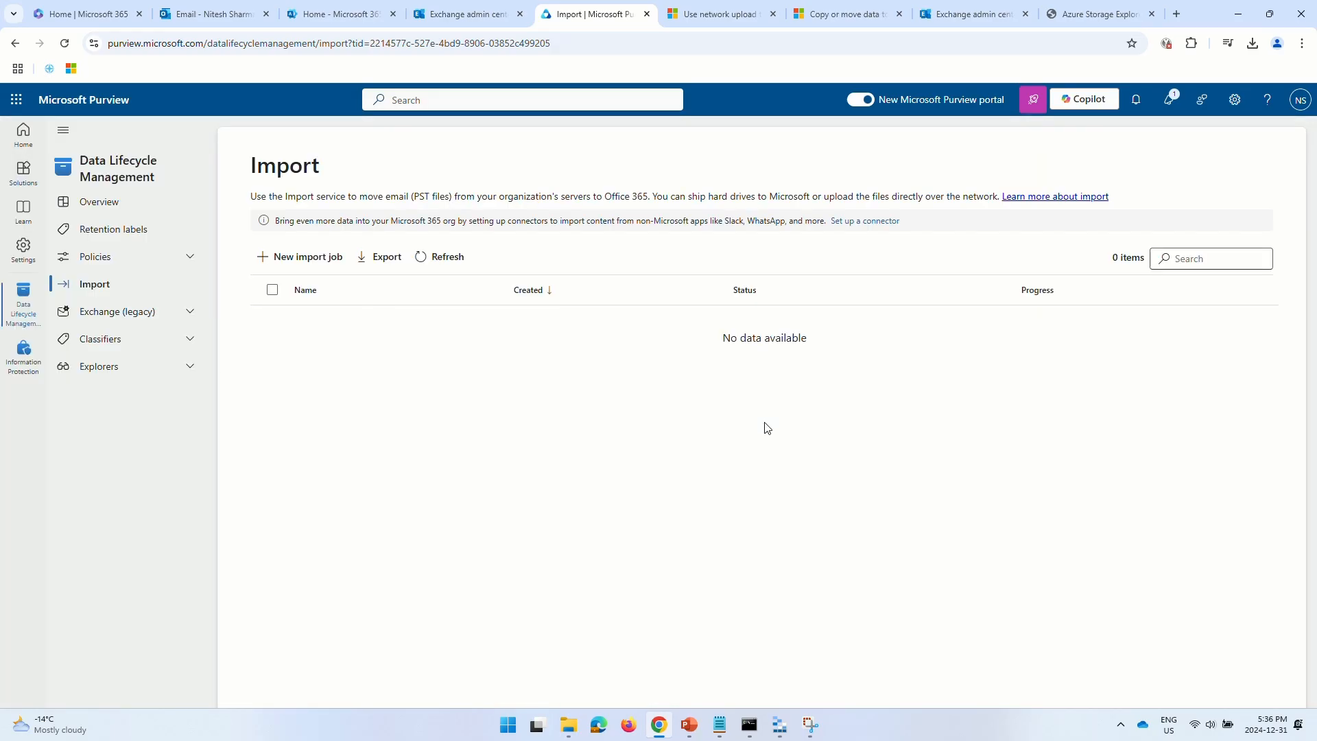
# - Start a new import job named uploadjob2 that uploads the data over the network
pyautogui.click(300, 256)
pyautogui.click(406, 263)
pyautogui.write('u')
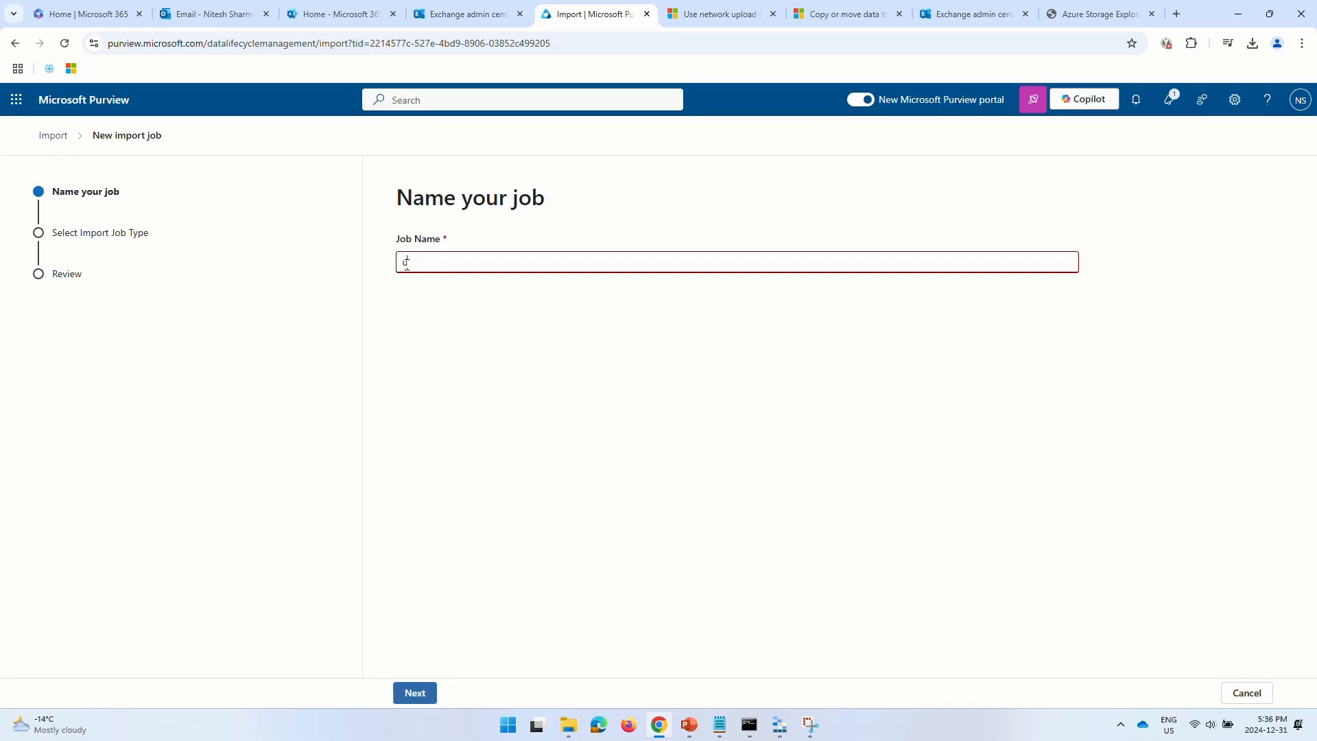
pyautogui.write('ploadjob2')
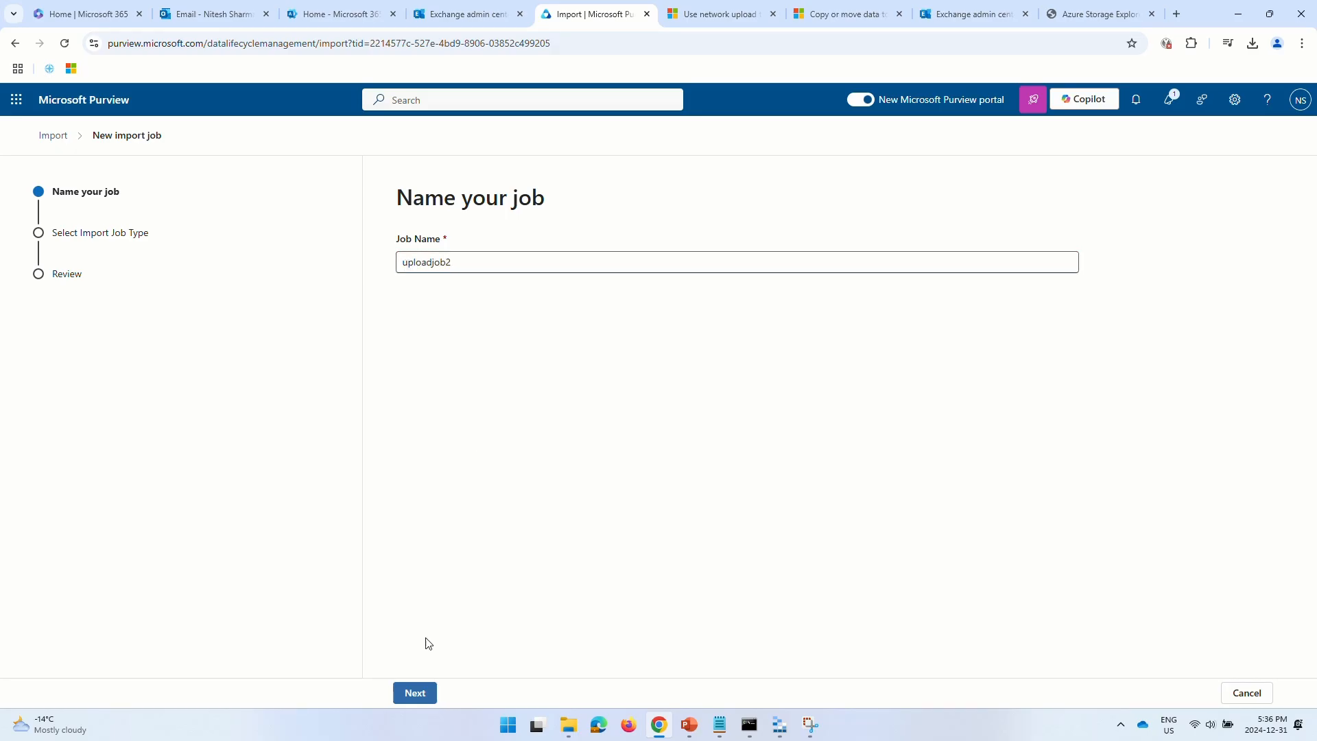
pyautogui.click(413, 693)
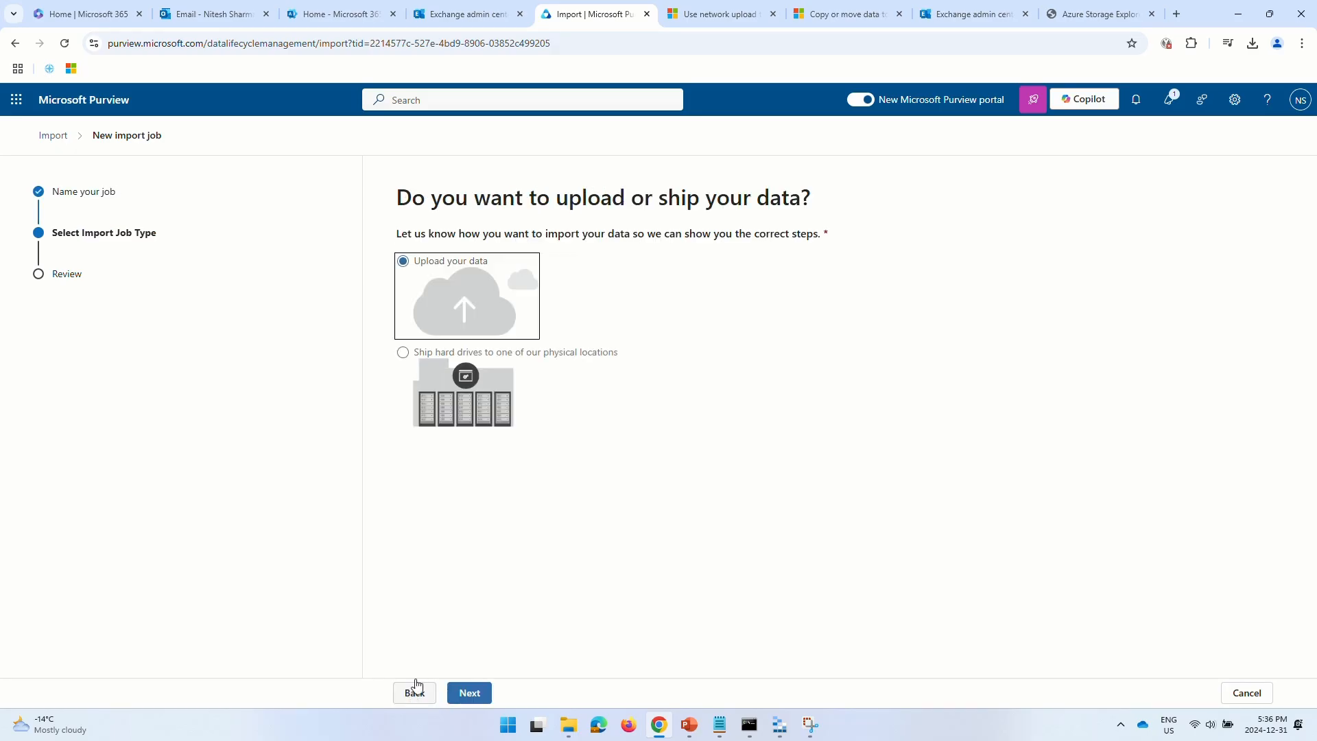
pyautogui.click(469, 693)
# - Confirm both prerequisites, upload and validate MappingFile.csv, and submit the job from the Review page
pyautogui.click(405, 413)
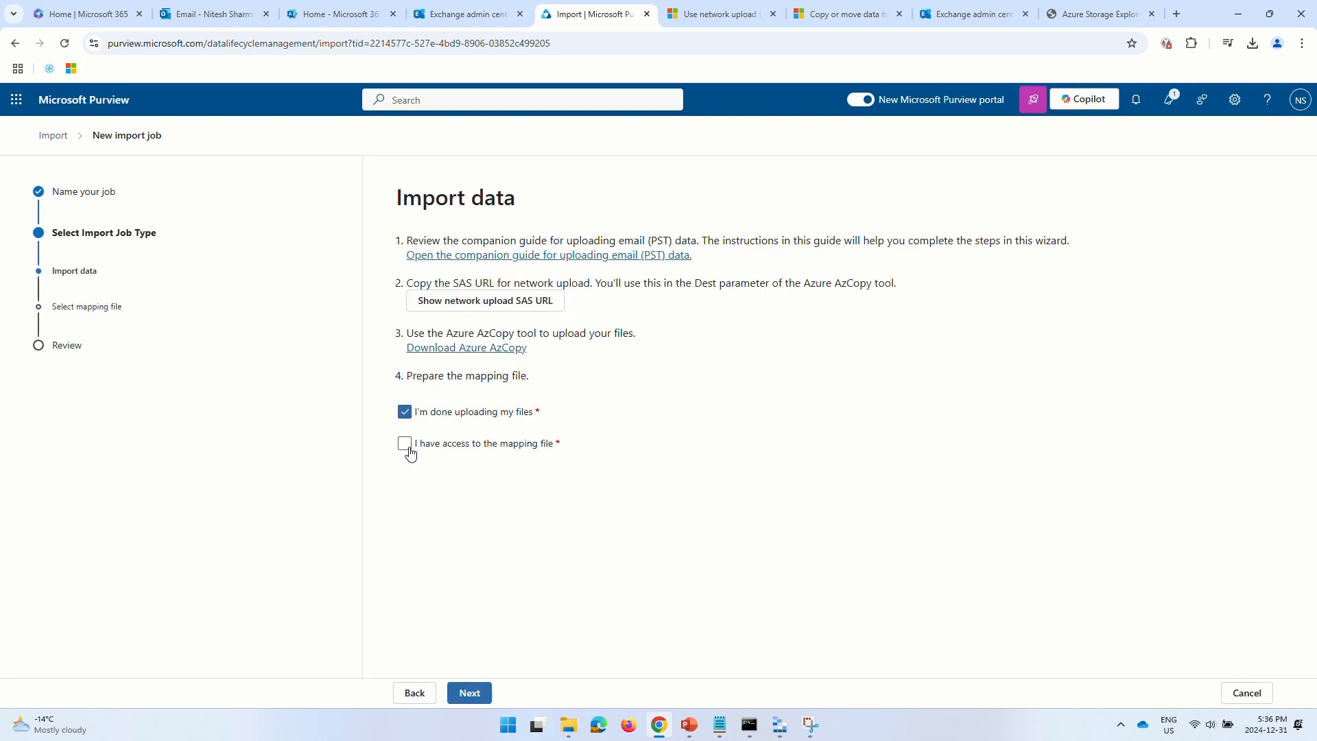
pyautogui.click(405, 443)
pyautogui.click(470, 691)
pyautogui.click(447, 310)
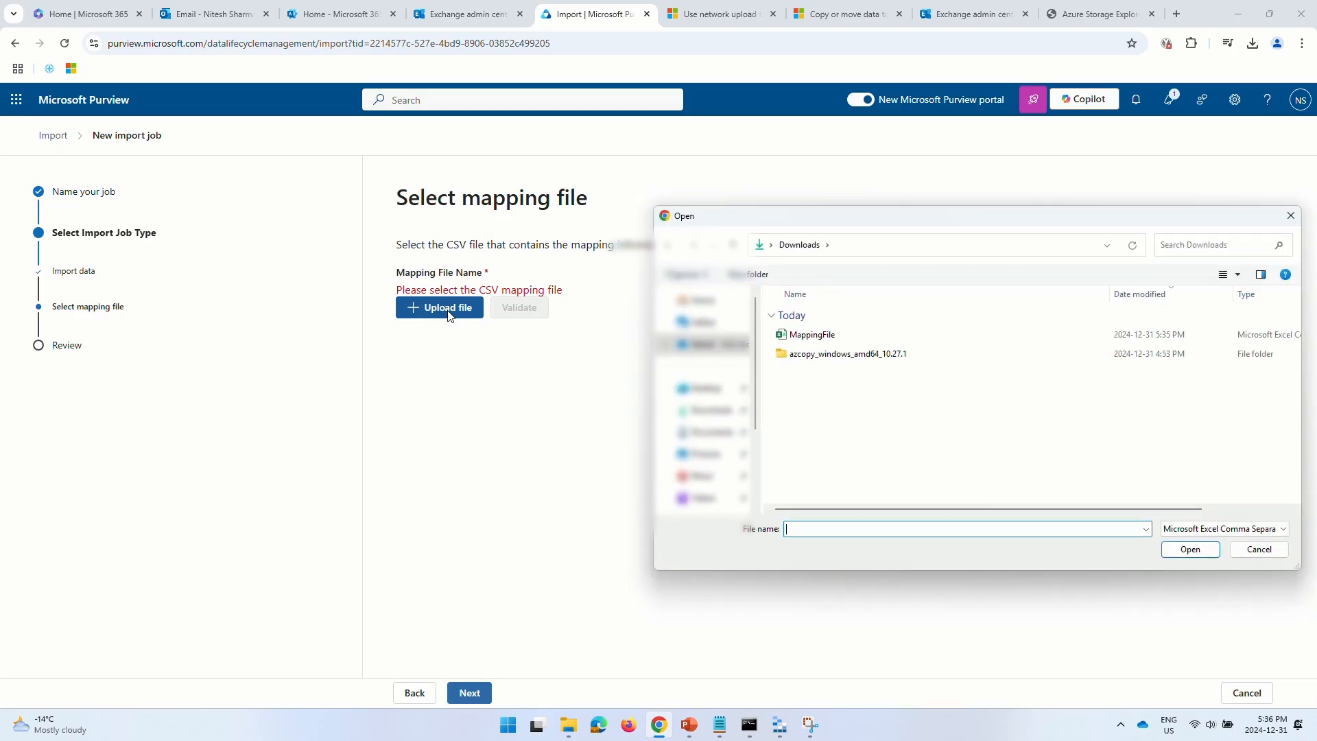
pyautogui.click(811, 334)
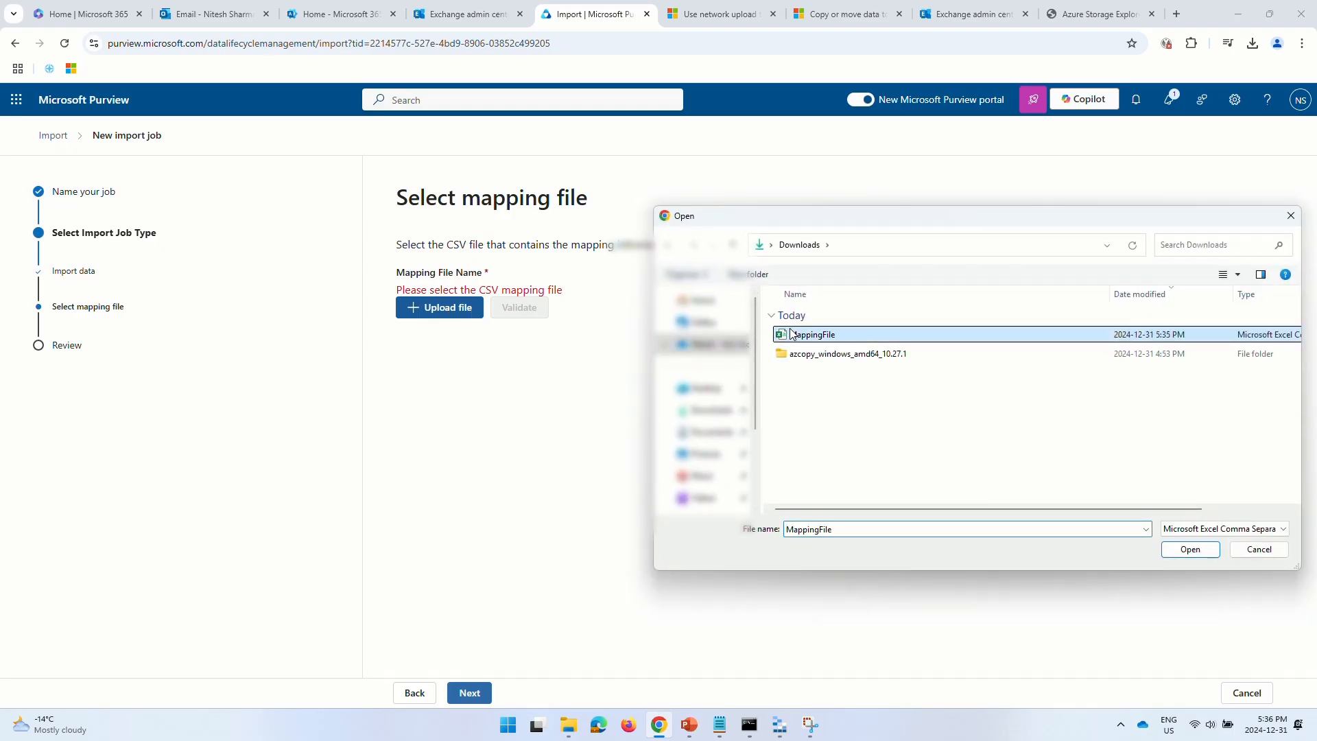
pyautogui.click(1190, 549)
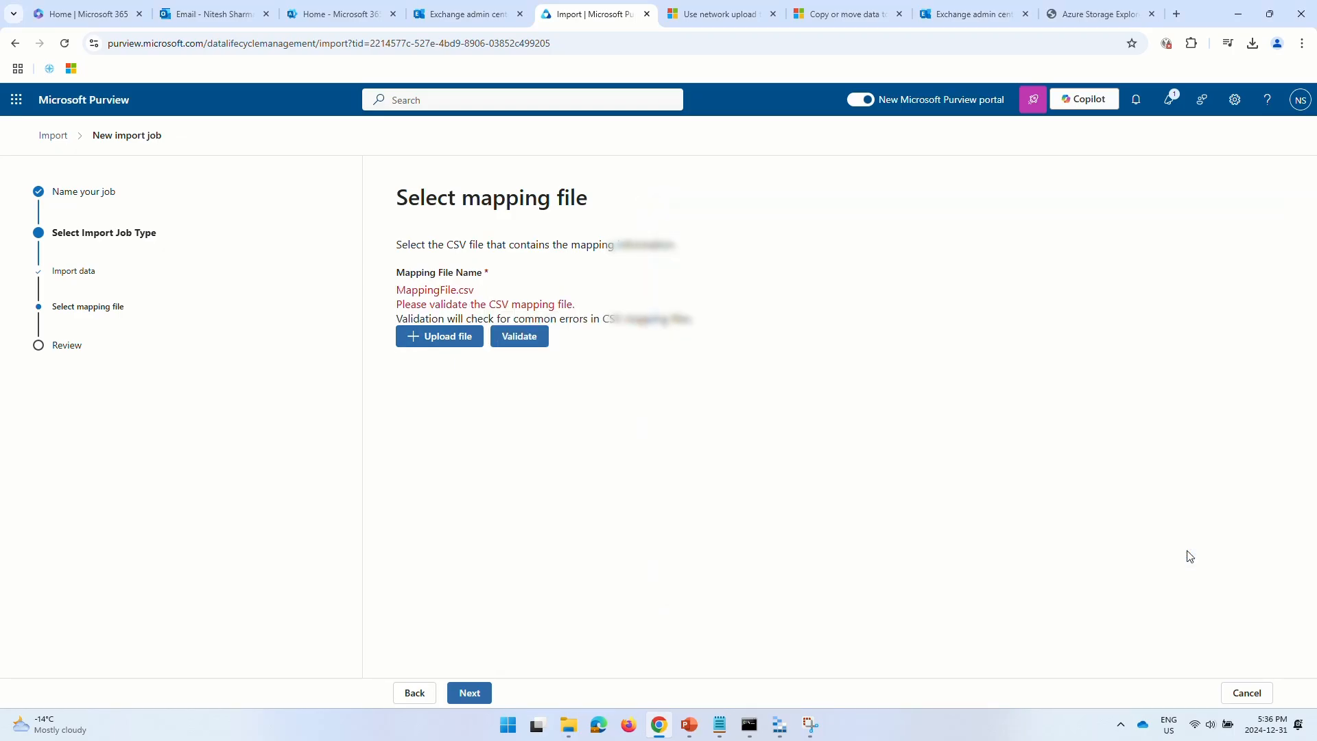
pyautogui.click(523, 337)
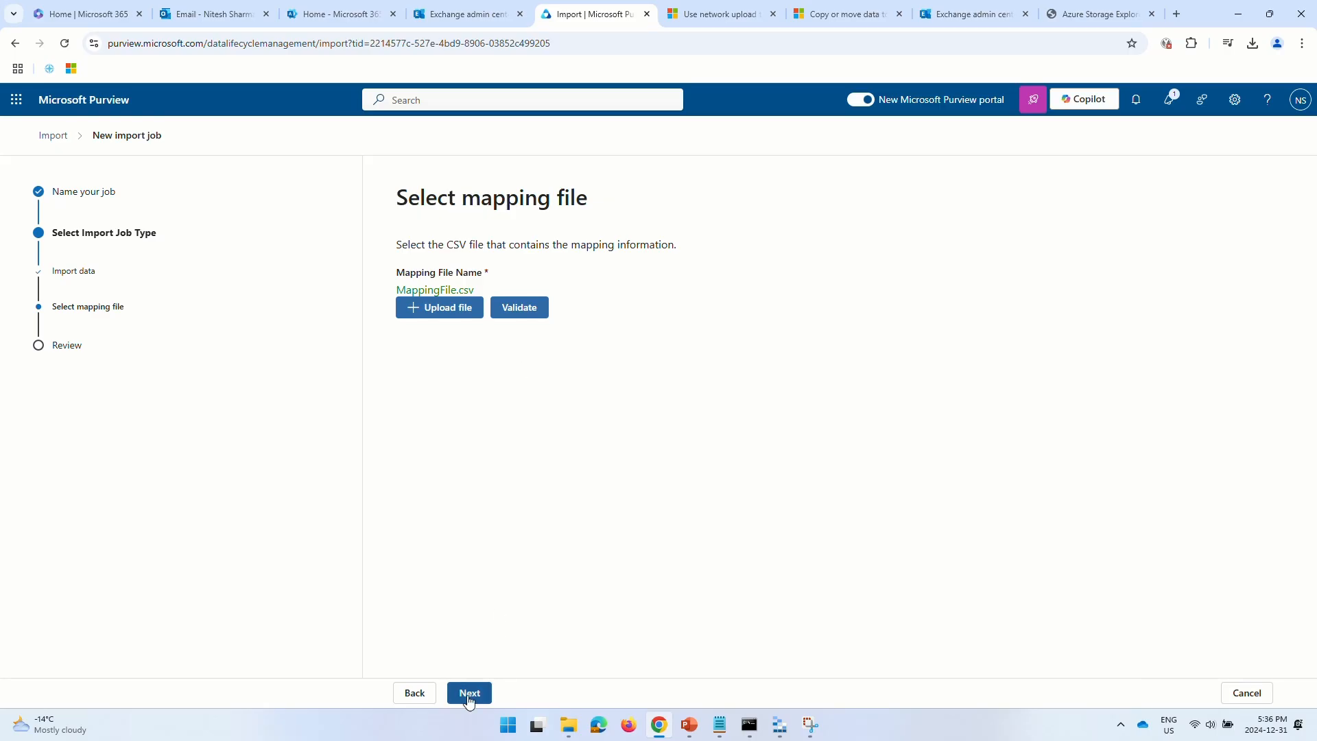
pyautogui.click(470, 694)
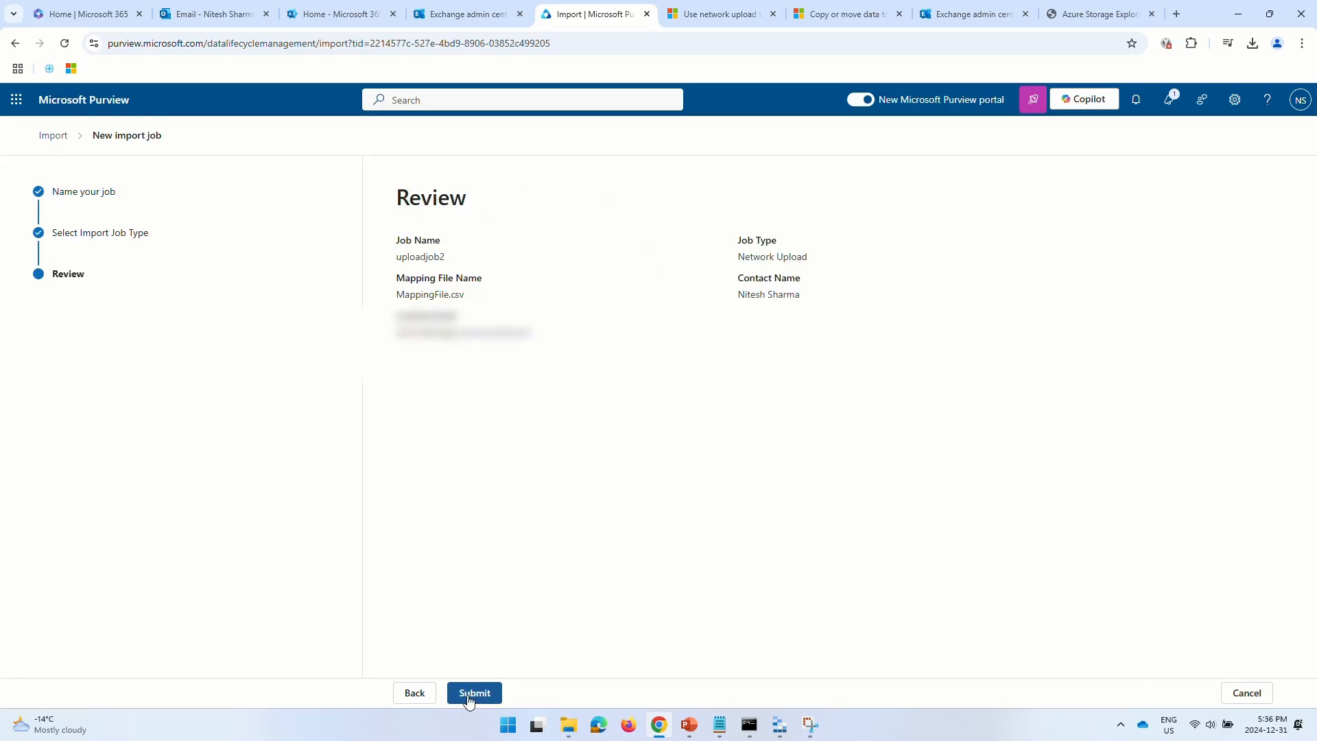
pyautogui.click(468, 694)
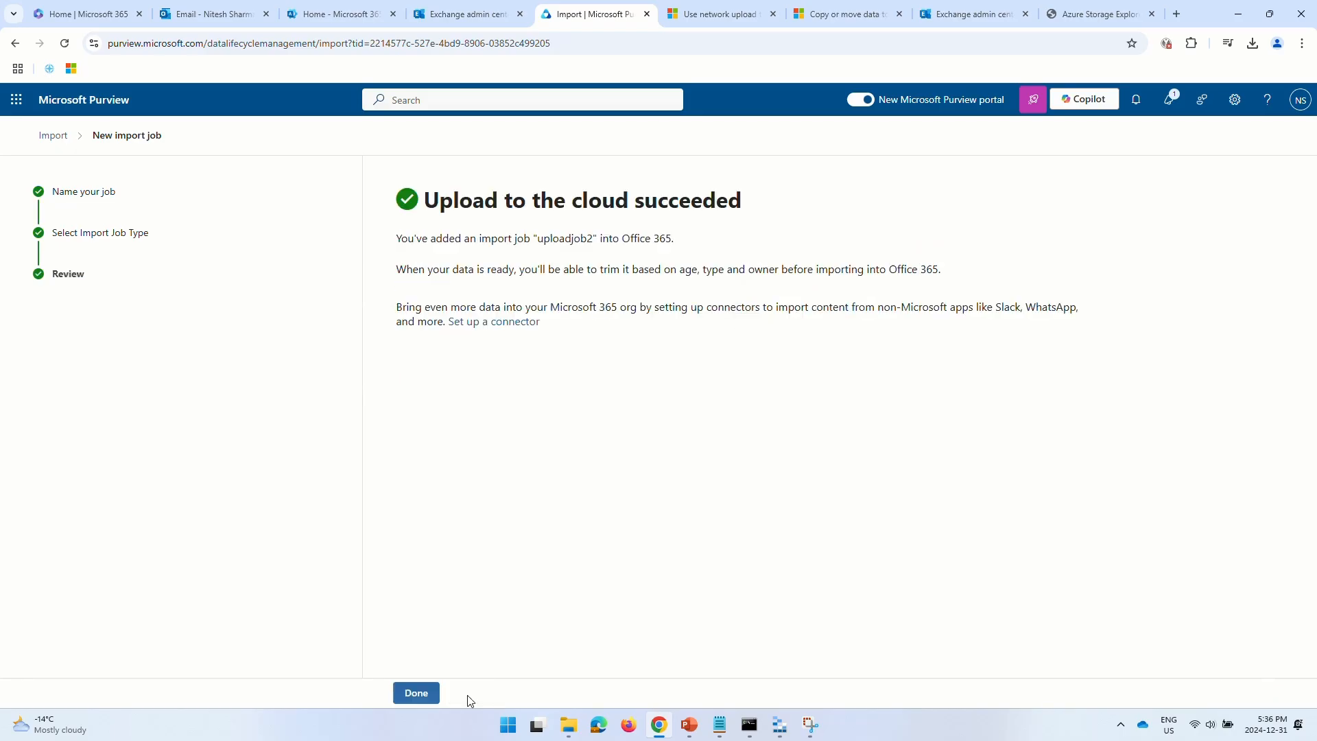
# - Refresh the Import list until uploadjob2 shows Analysis completed for backup.pst, then start Import to Office 365
pyautogui.click(412, 694)
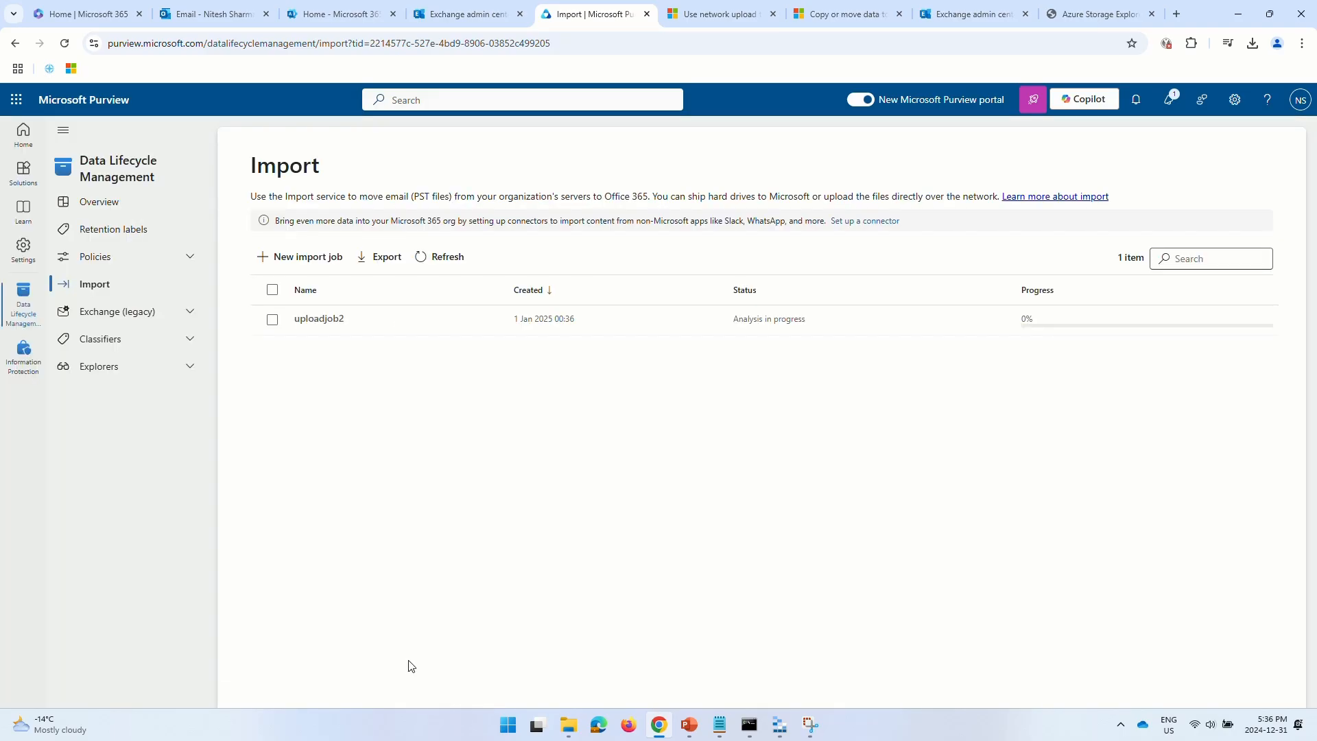
pyautogui.click(439, 257)
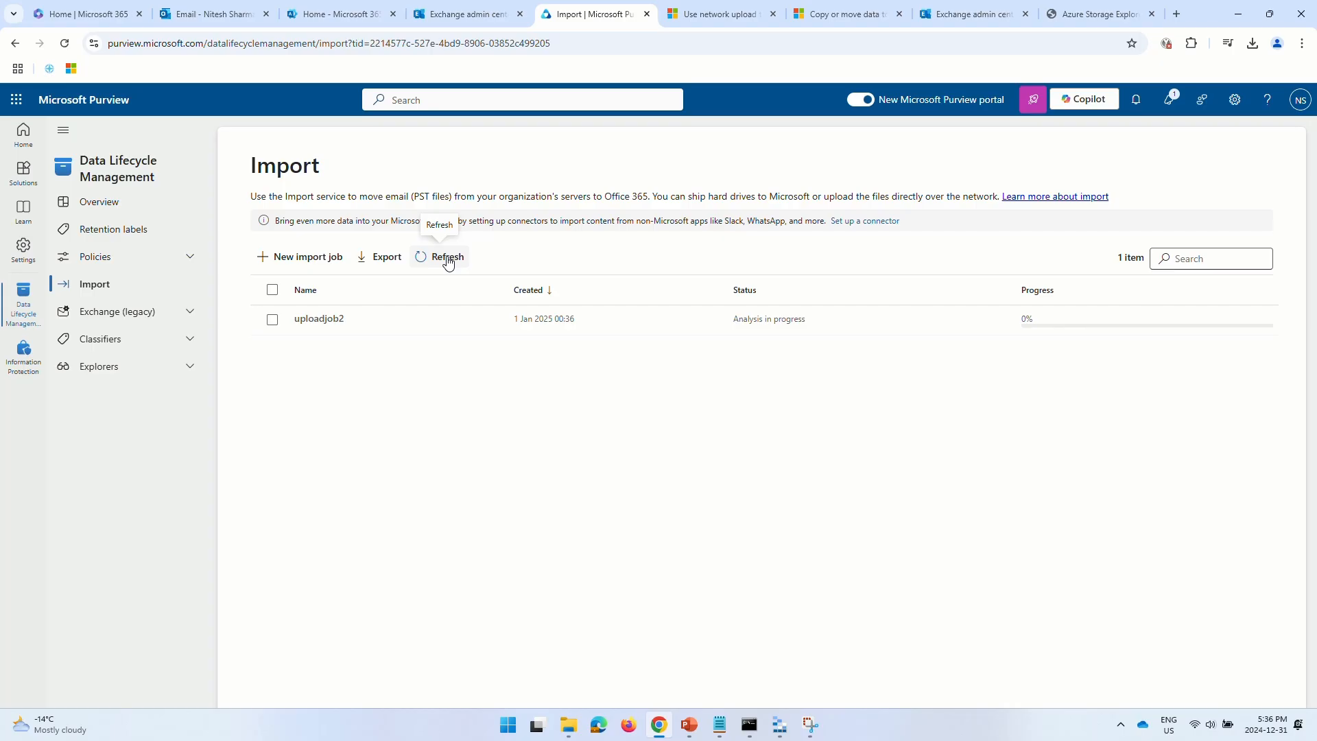
pyautogui.click(319, 319)
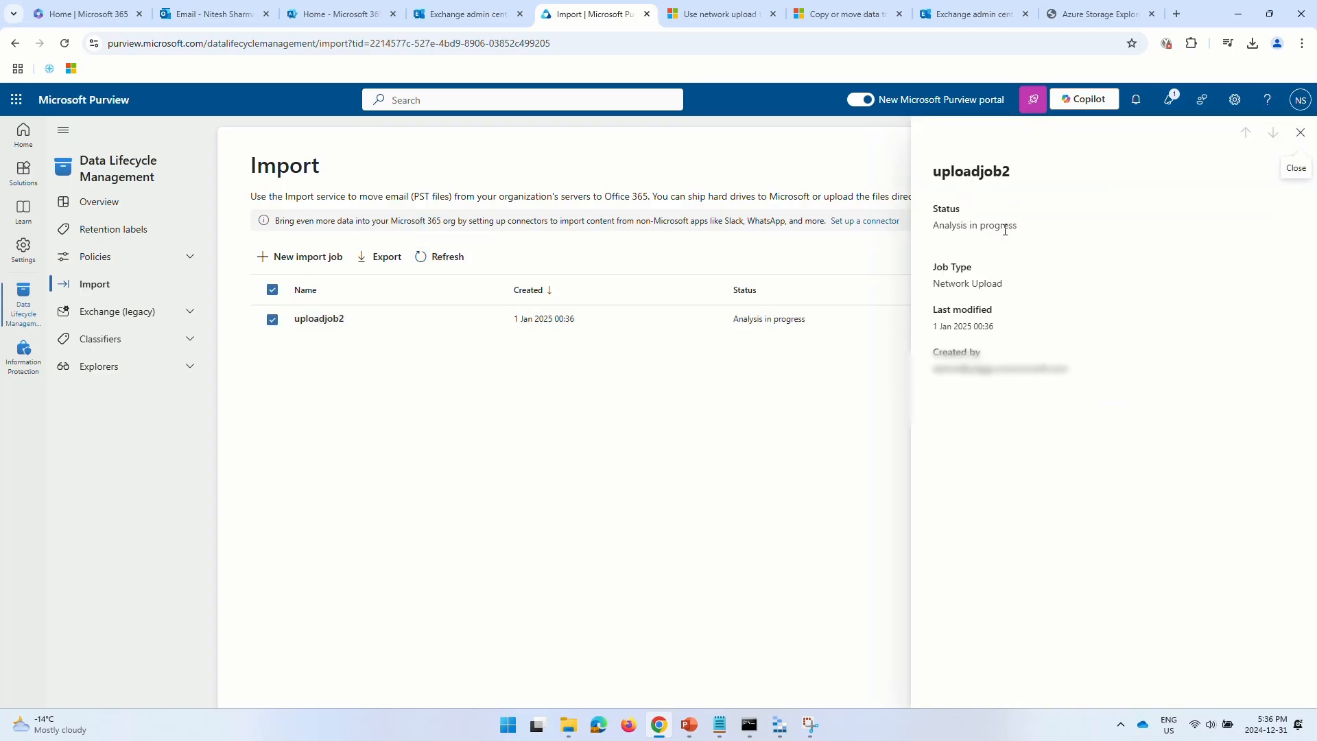
pyautogui.click(1299, 132)
pyautogui.click(425, 259)
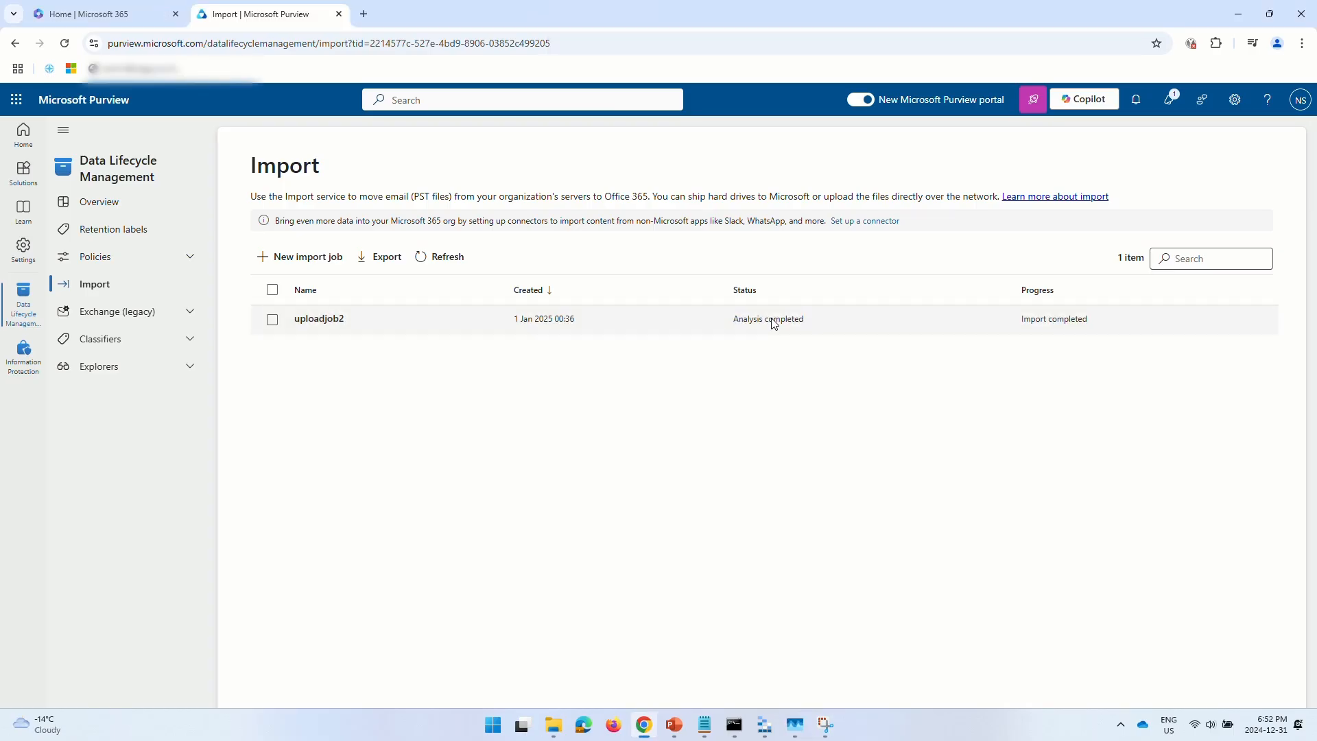
pyautogui.click(774, 323)
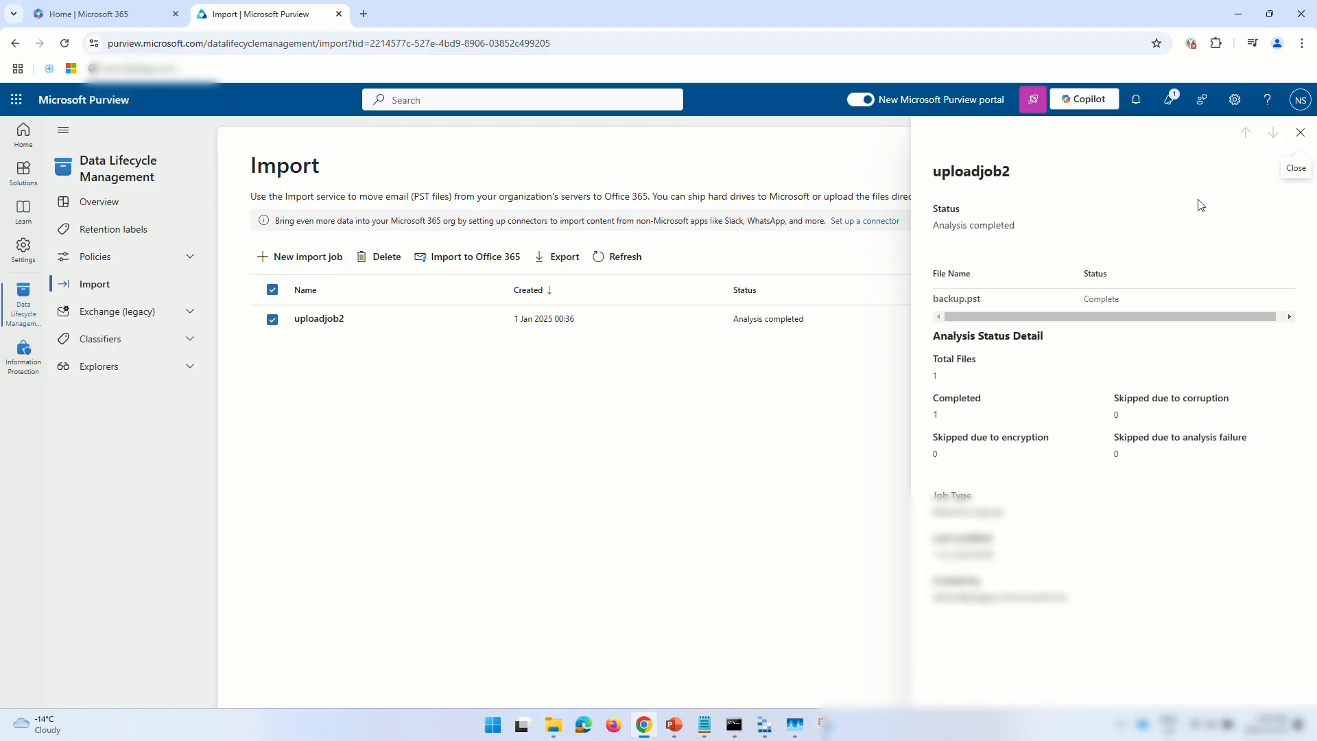
pyautogui.click(1300, 132)
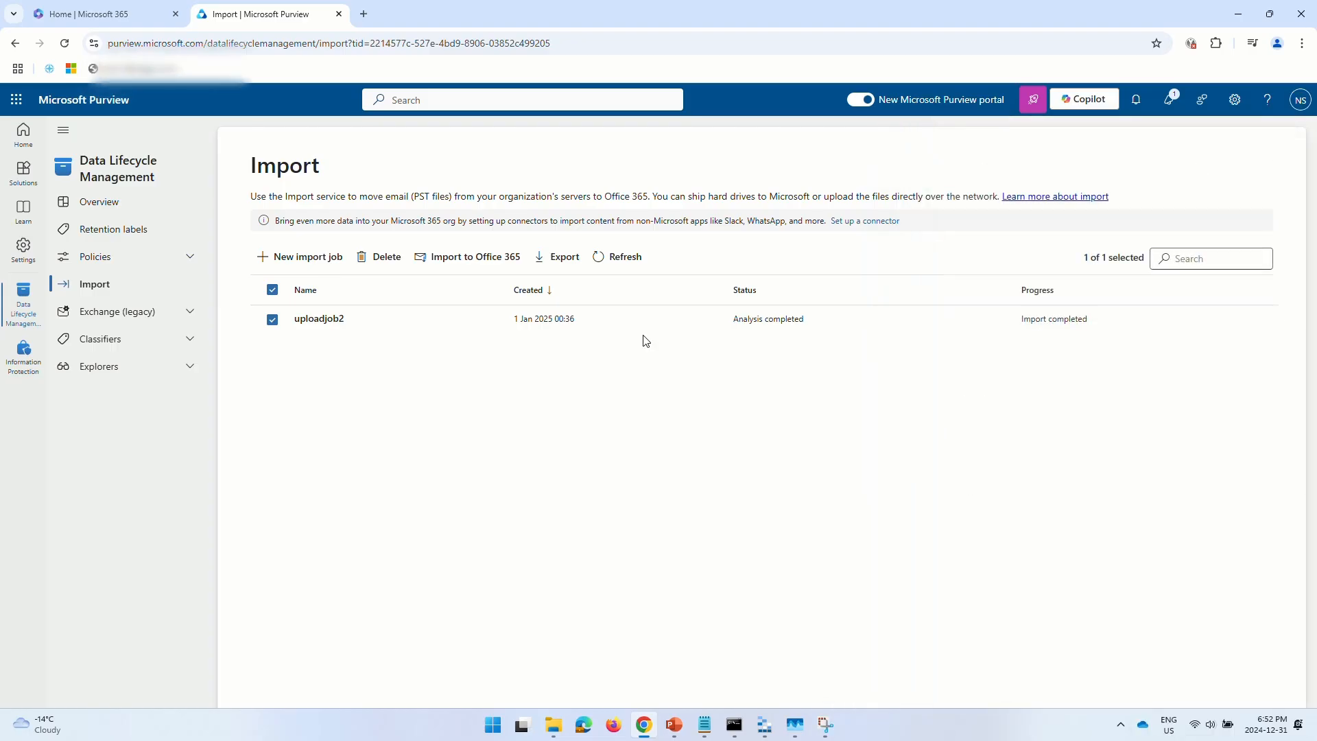
pyautogui.click(445, 266)
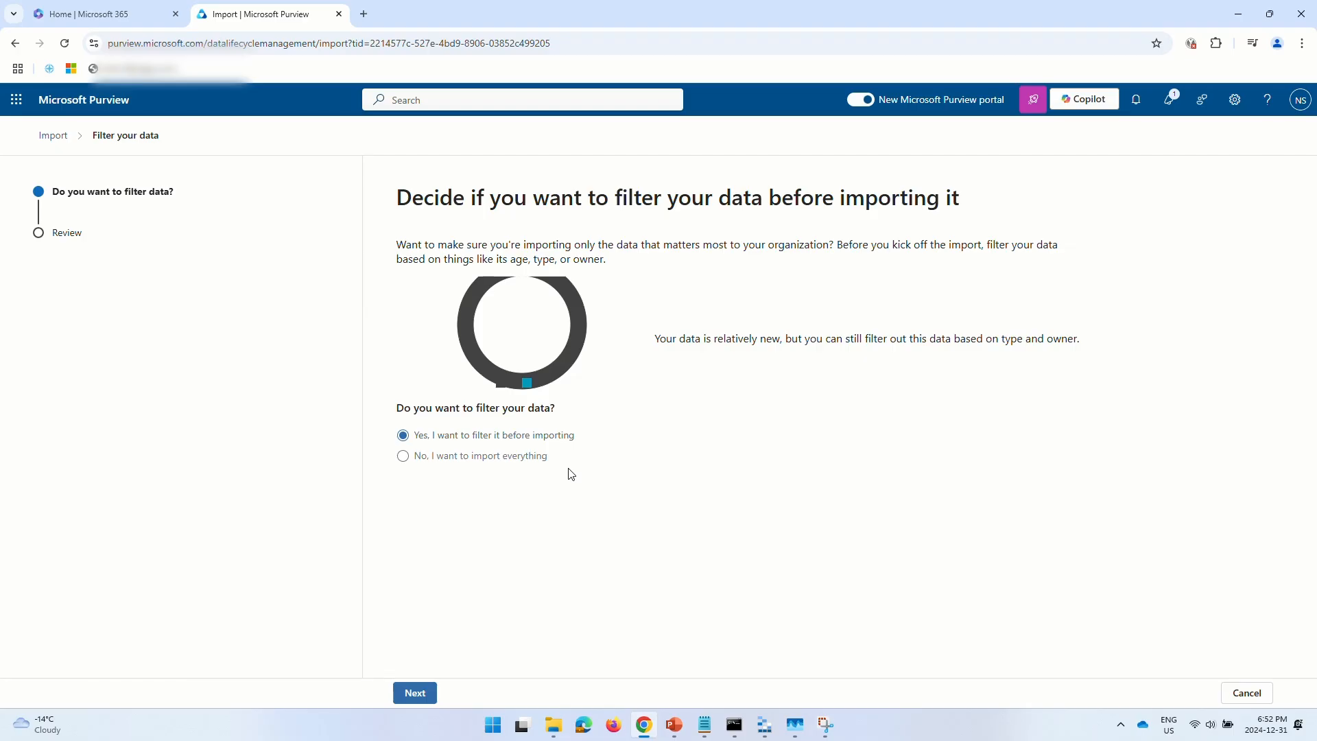
# - Choose to filter uploadjob2's data and keep the age limit at 1 year old
pyautogui.click(541, 455)
pyautogui.click(415, 693)
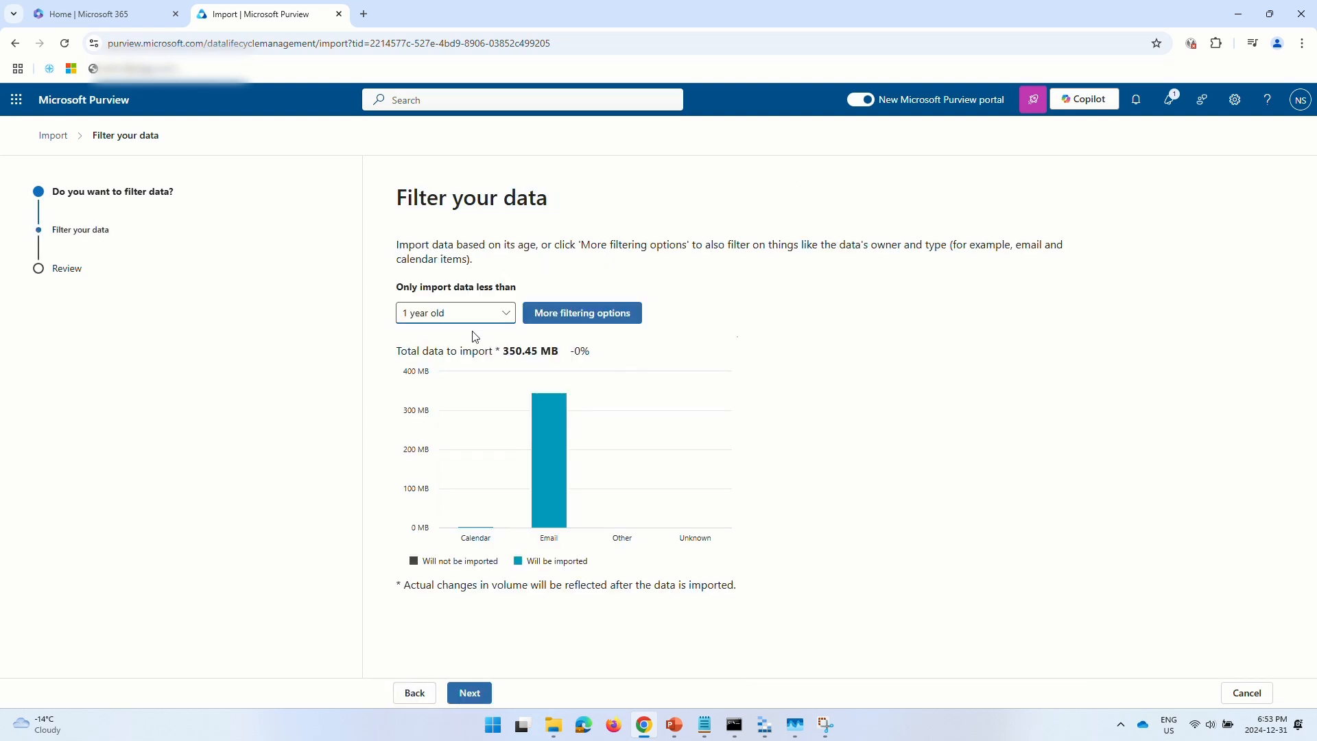
pyautogui.click(498, 315)
pyautogui.click(457, 335)
# - Apply more filtering options with 1 year old, all types and all users, then return to the filter choice
pyautogui.click(625, 314)
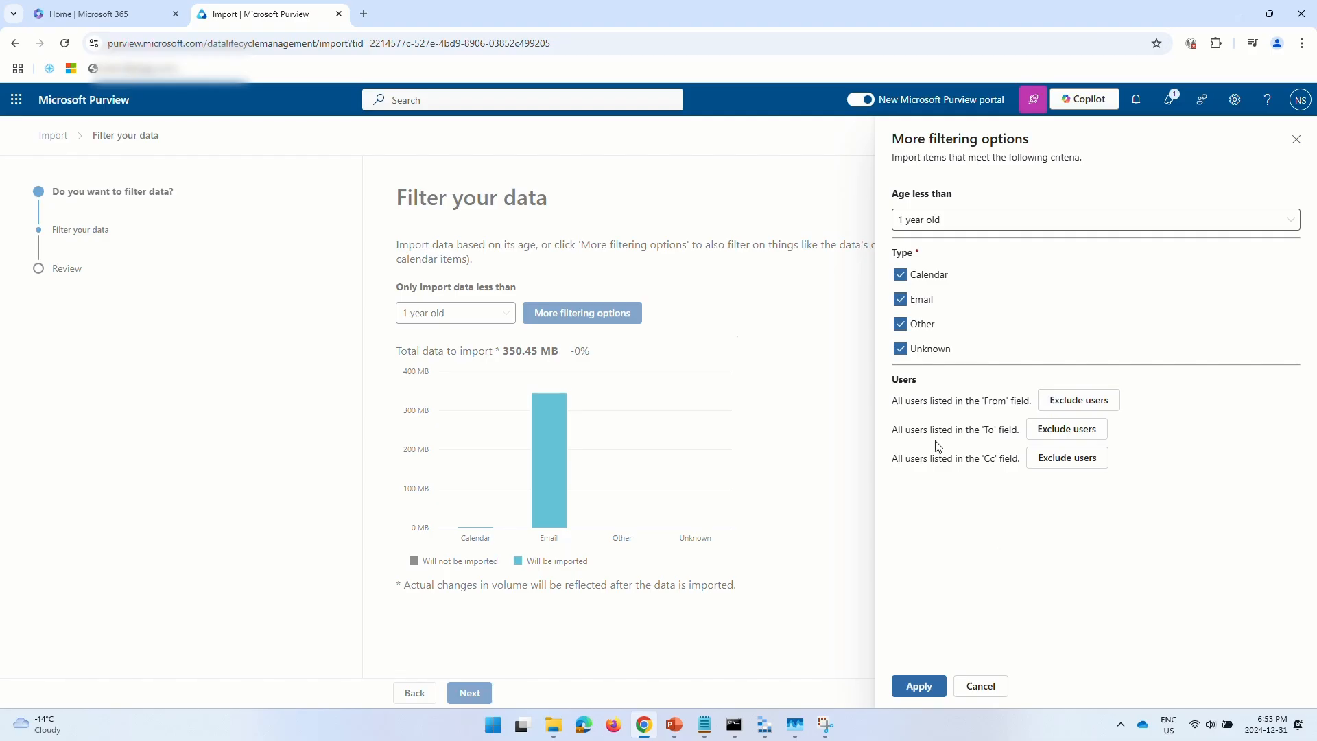
pyautogui.click(599, 42)
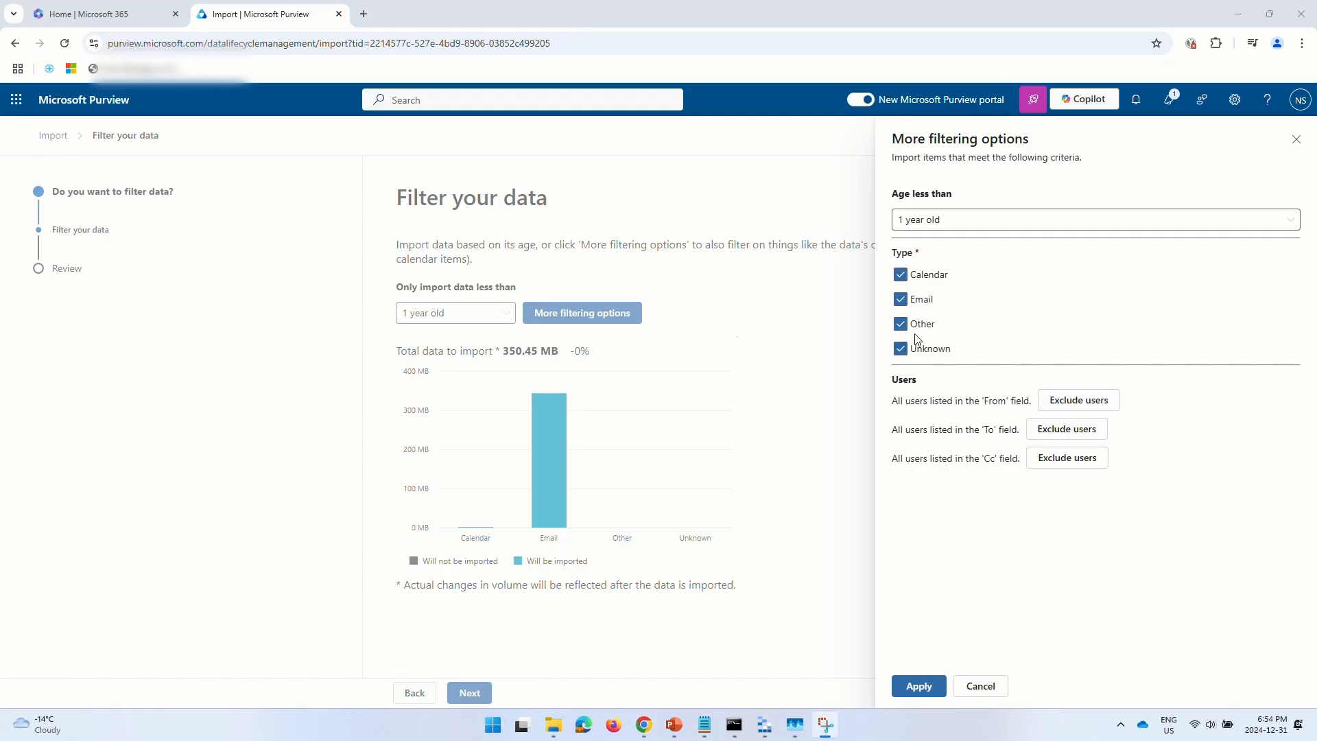
pyautogui.click(1034, 218)
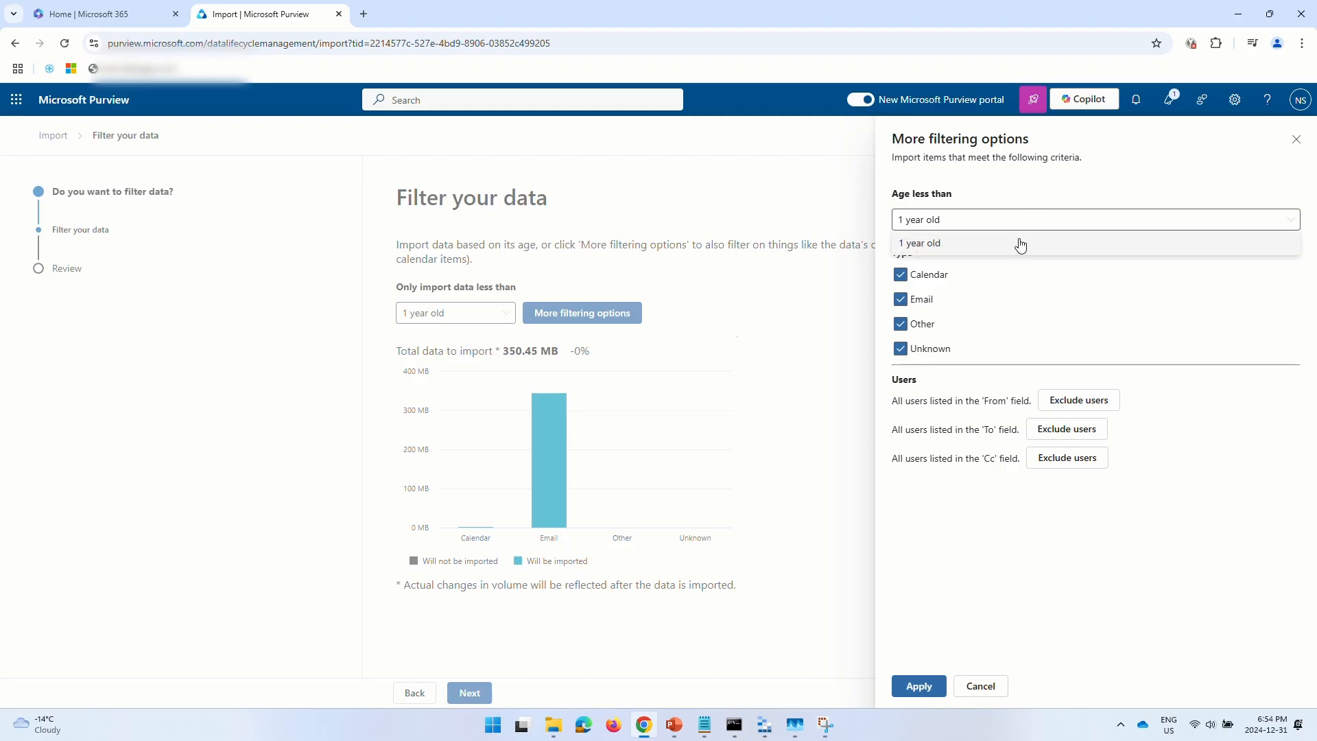
pyautogui.click(1020, 243)
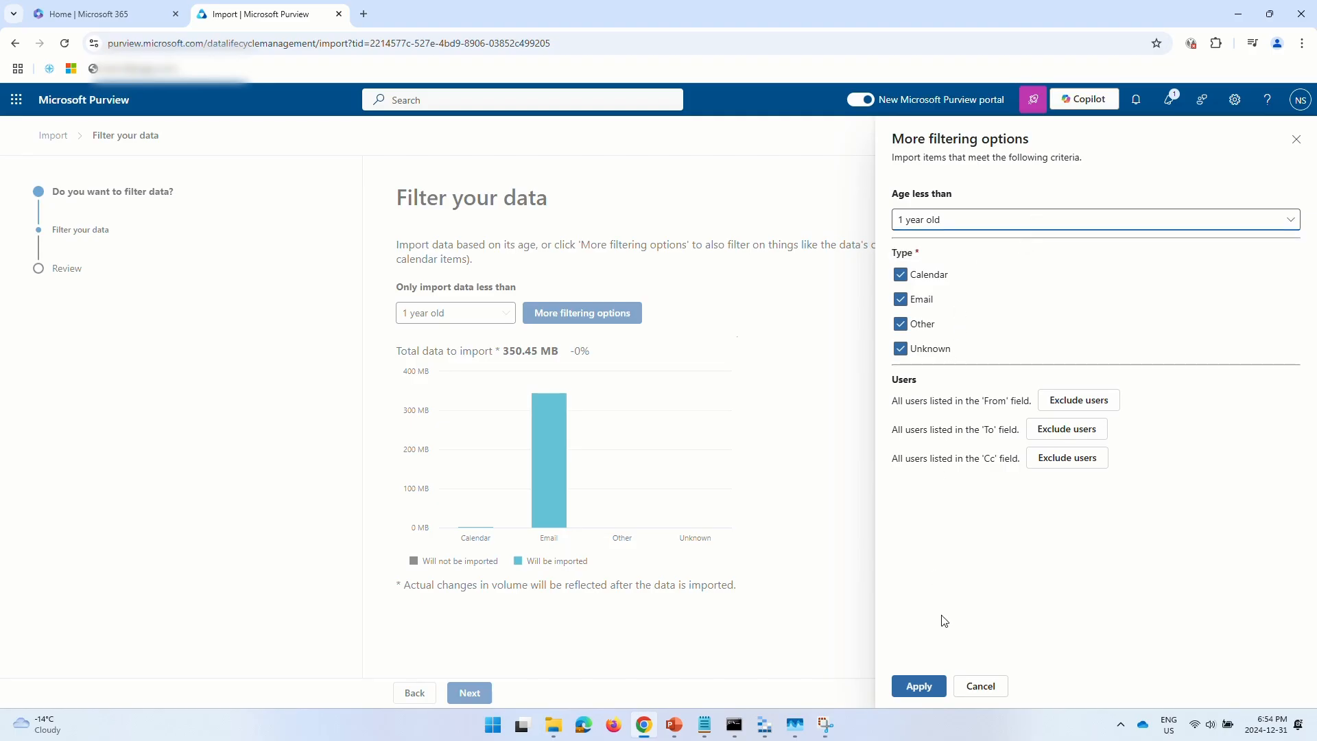
pyautogui.click(918, 685)
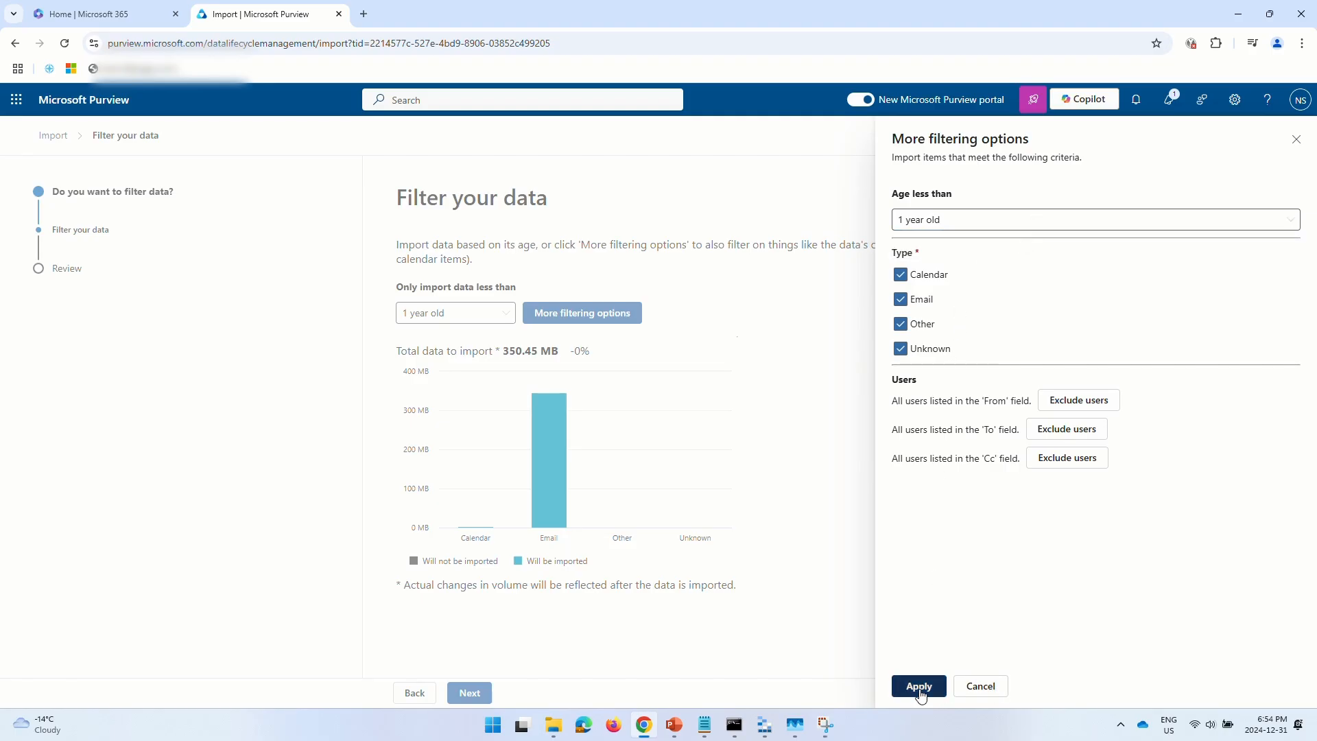
pyautogui.click(471, 692)
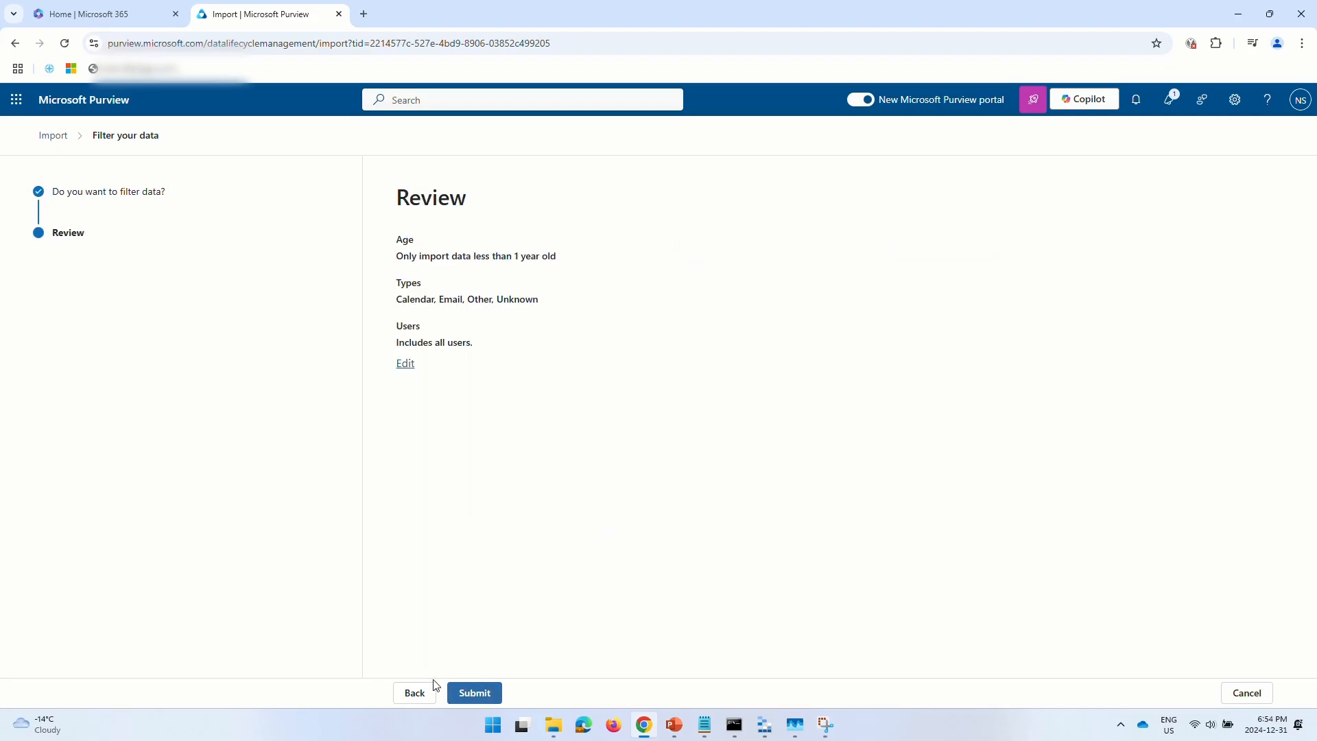
pyautogui.click(411, 693)
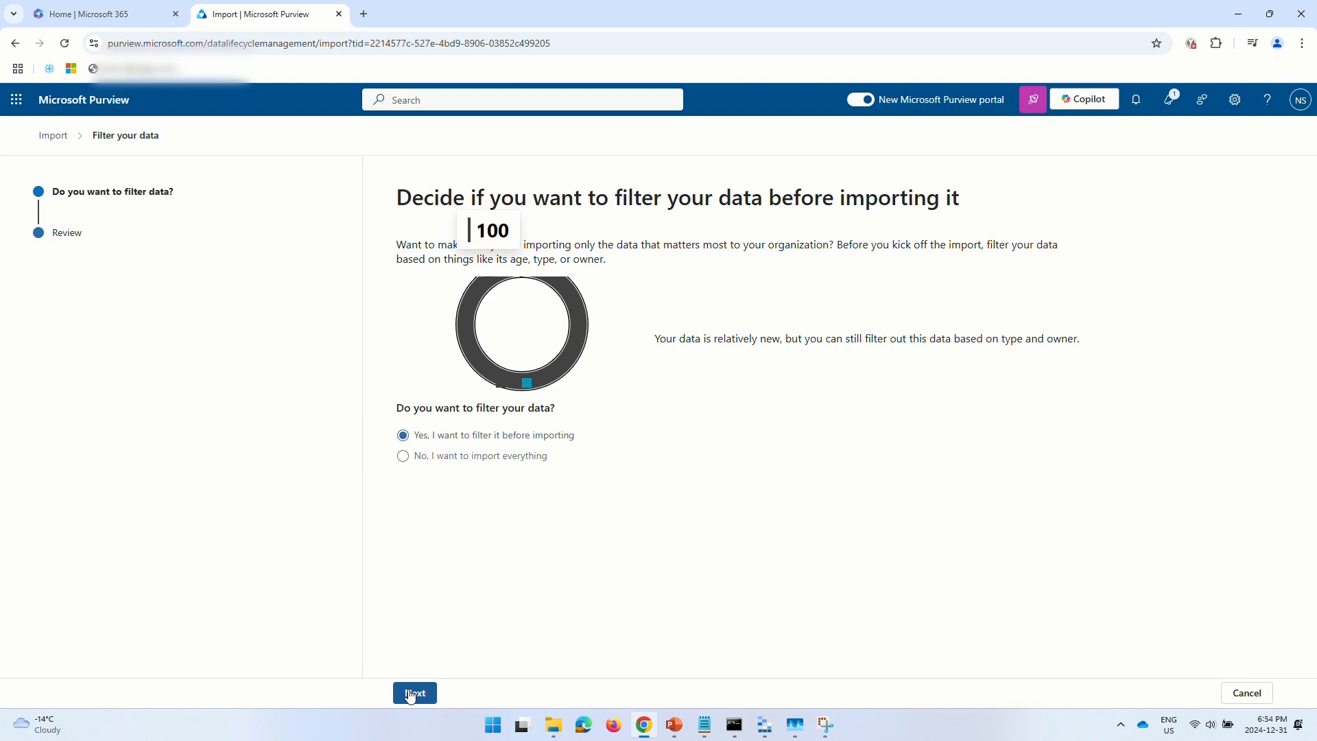
# - Choose 'No, I want to import everything', submit the import, and refresh the Import list twice
pyautogui.click(503, 457)
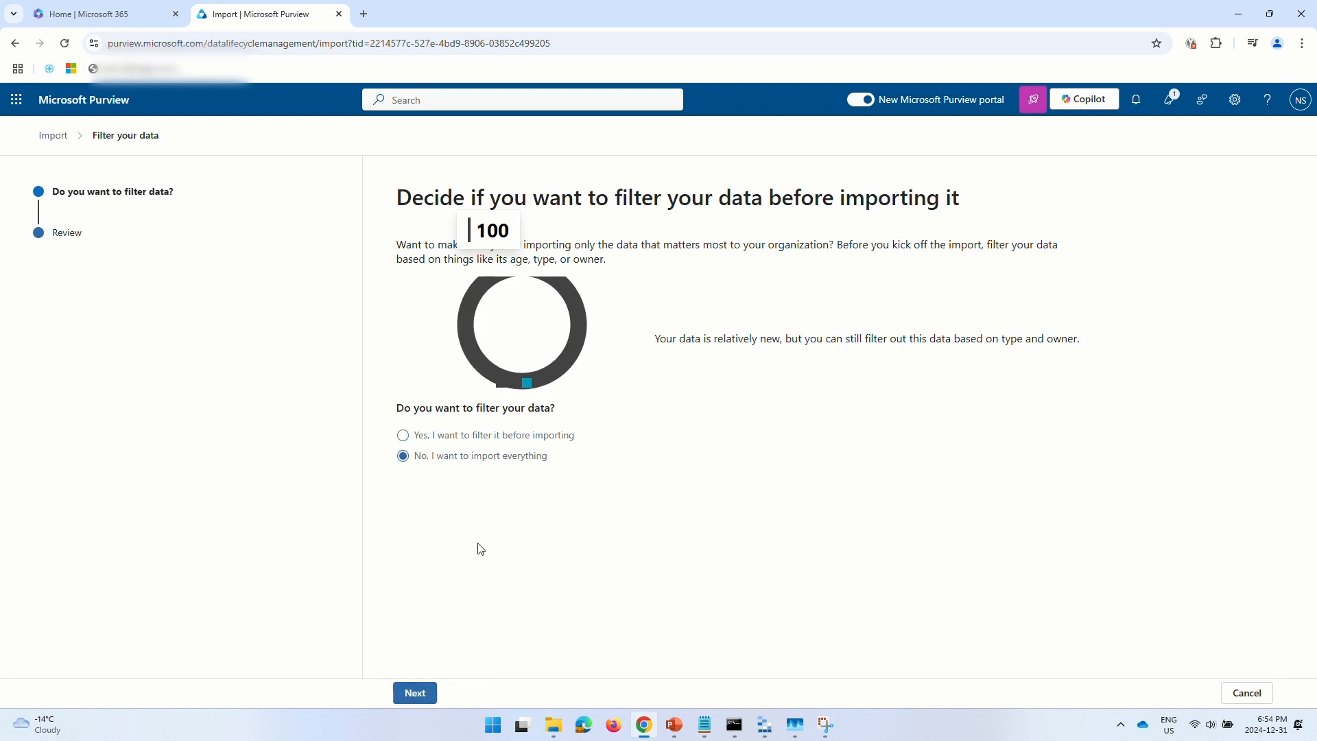
pyautogui.click(418, 694)
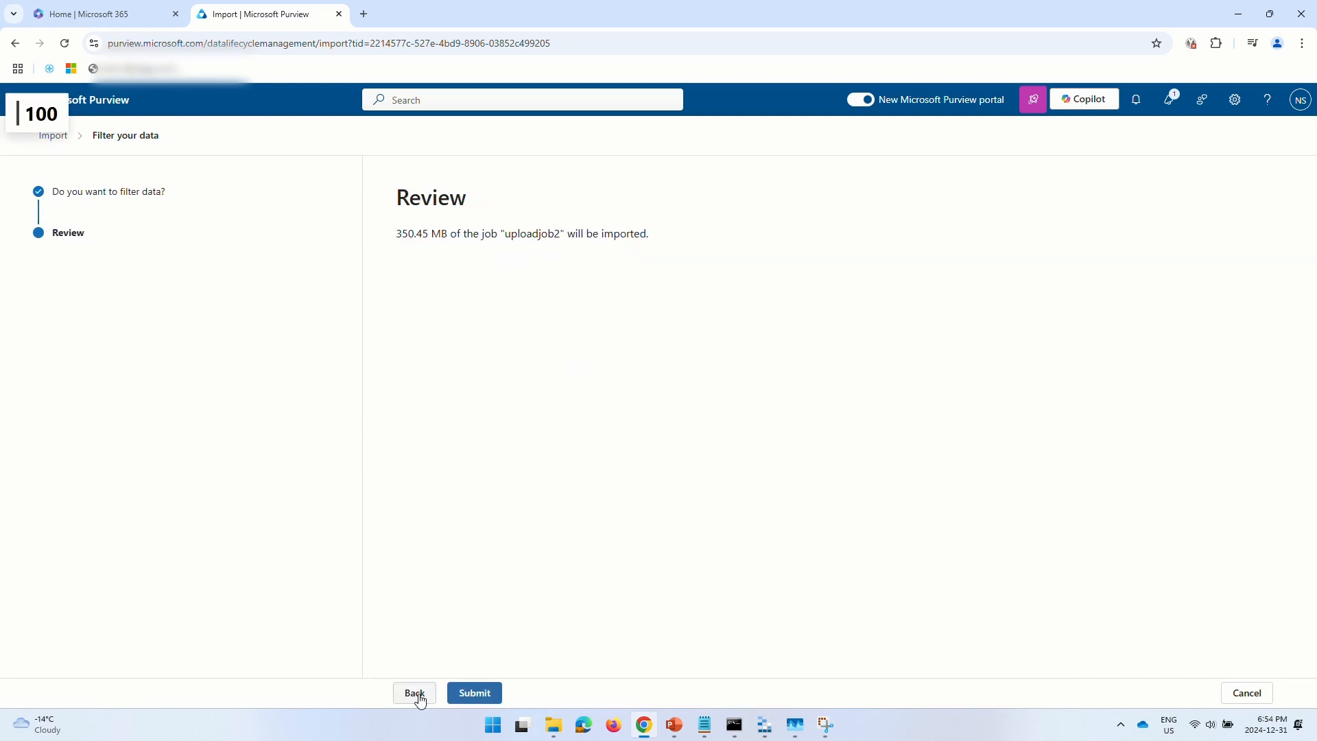
pyautogui.click(482, 693)
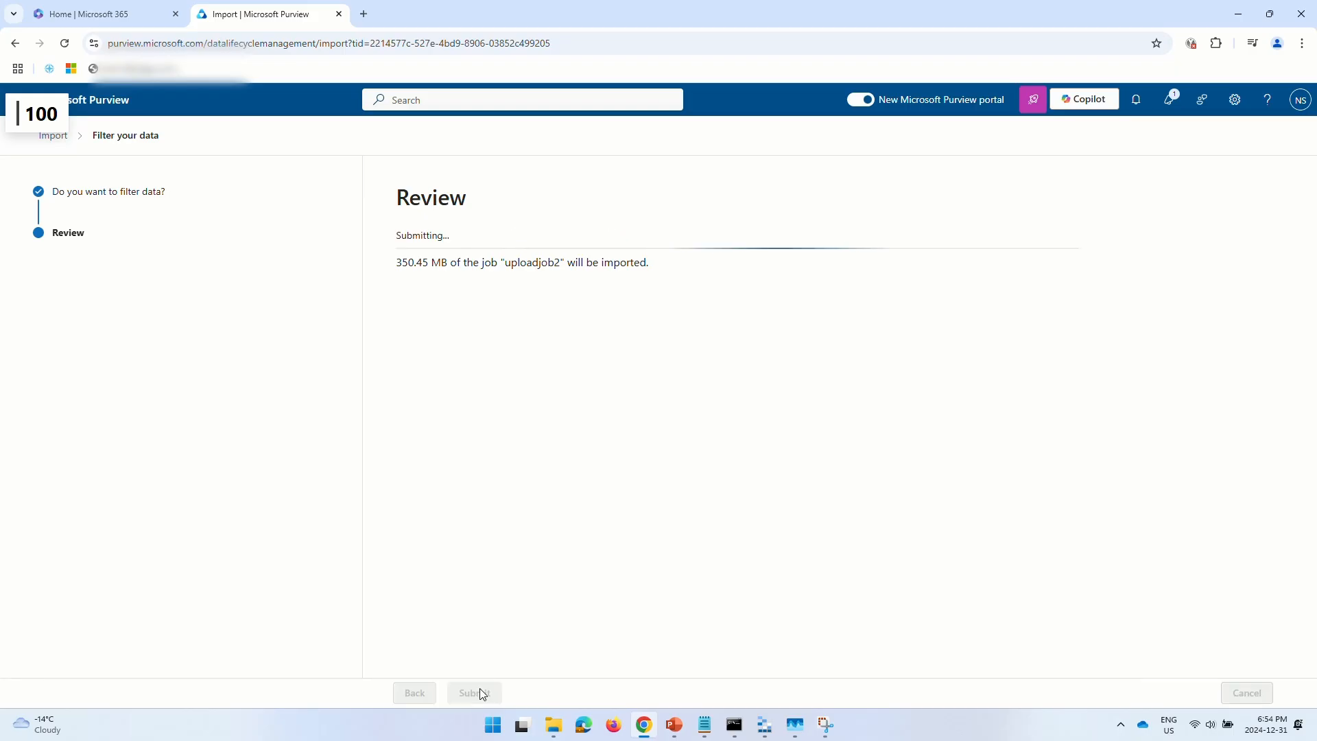
pyautogui.click(416, 692)
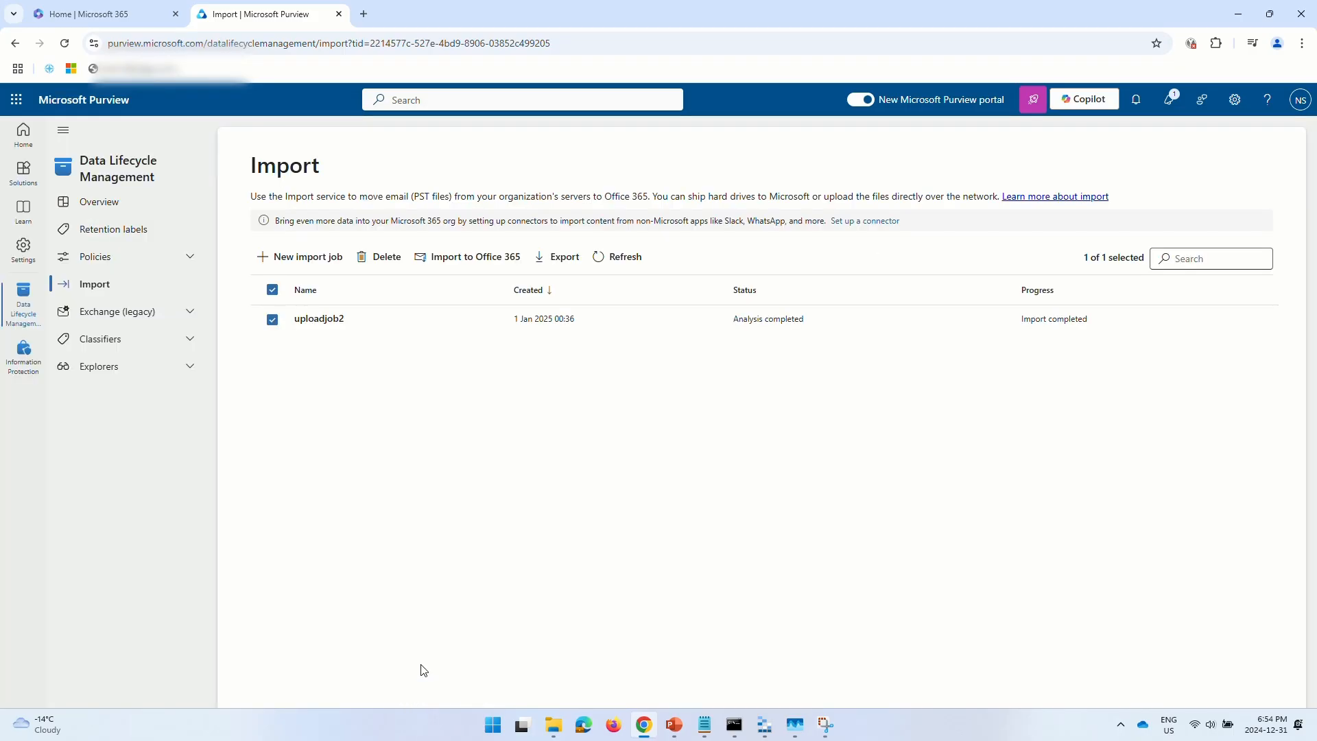
pyautogui.click(615, 257)
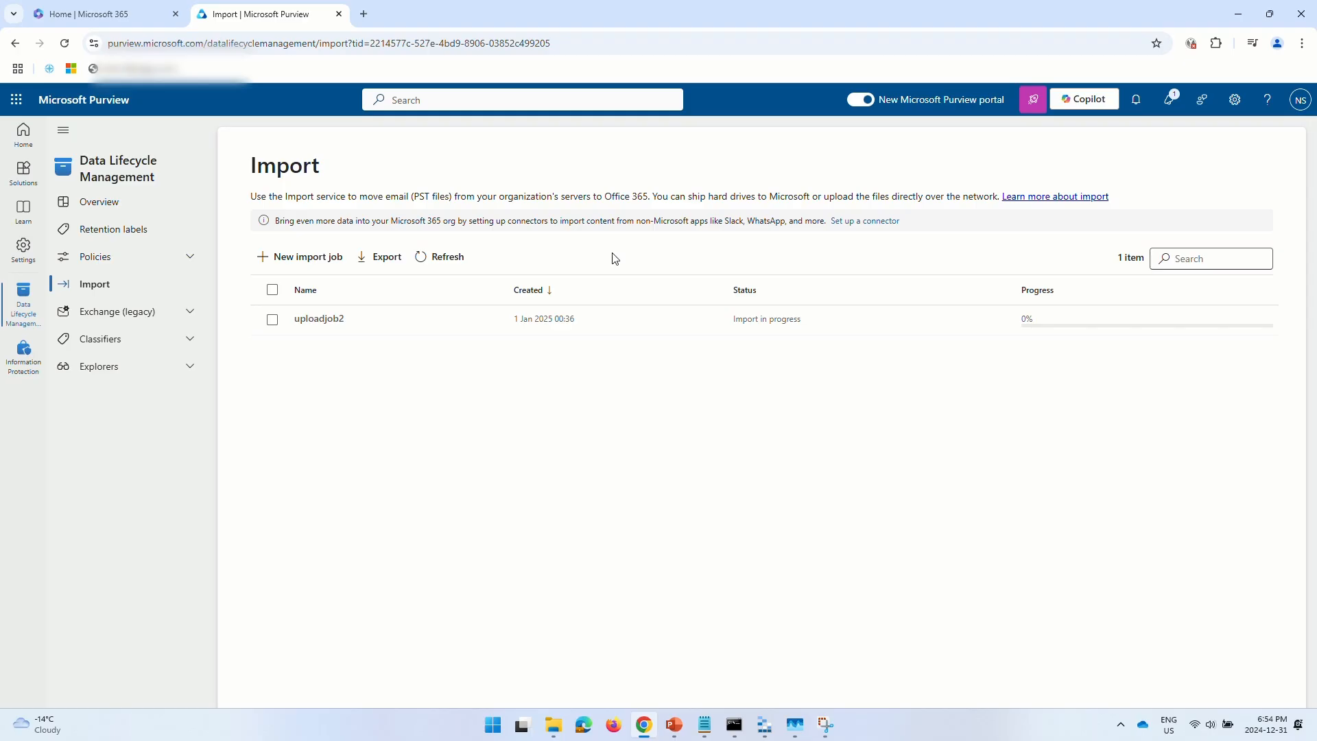
pyautogui.click(447, 257)
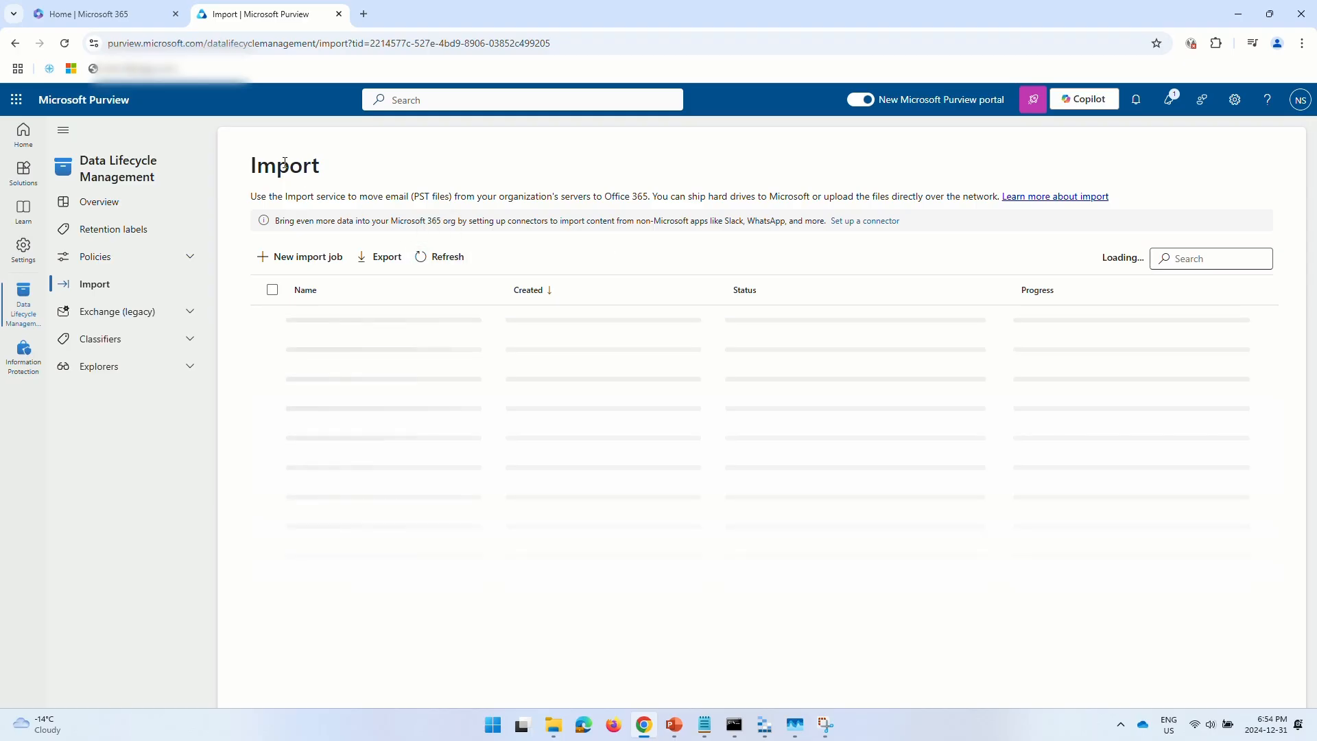
# - Open Outlook from the Microsoft 365 app launcher, reload the Inbox, then return to the Purview Import tab
pyautogui.click(96, 14)
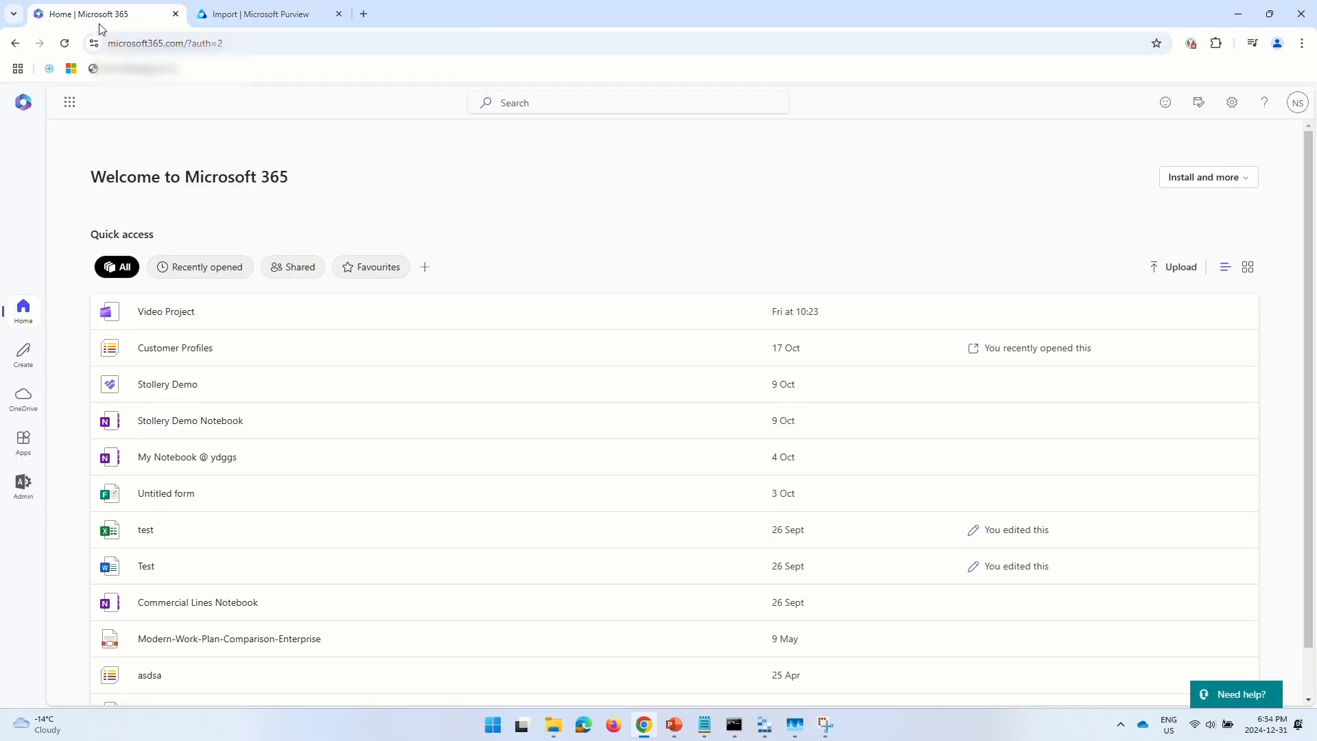
pyautogui.click(67, 104)
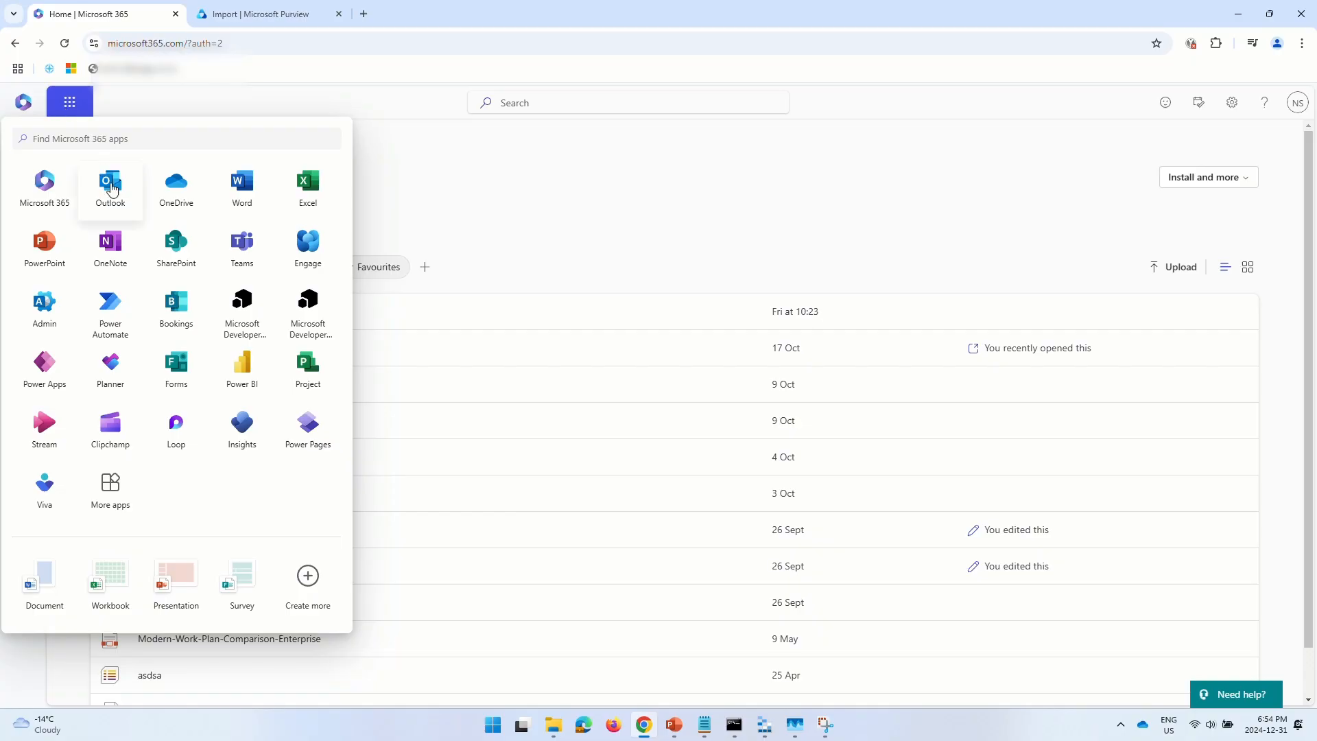
pyautogui.click(112, 190)
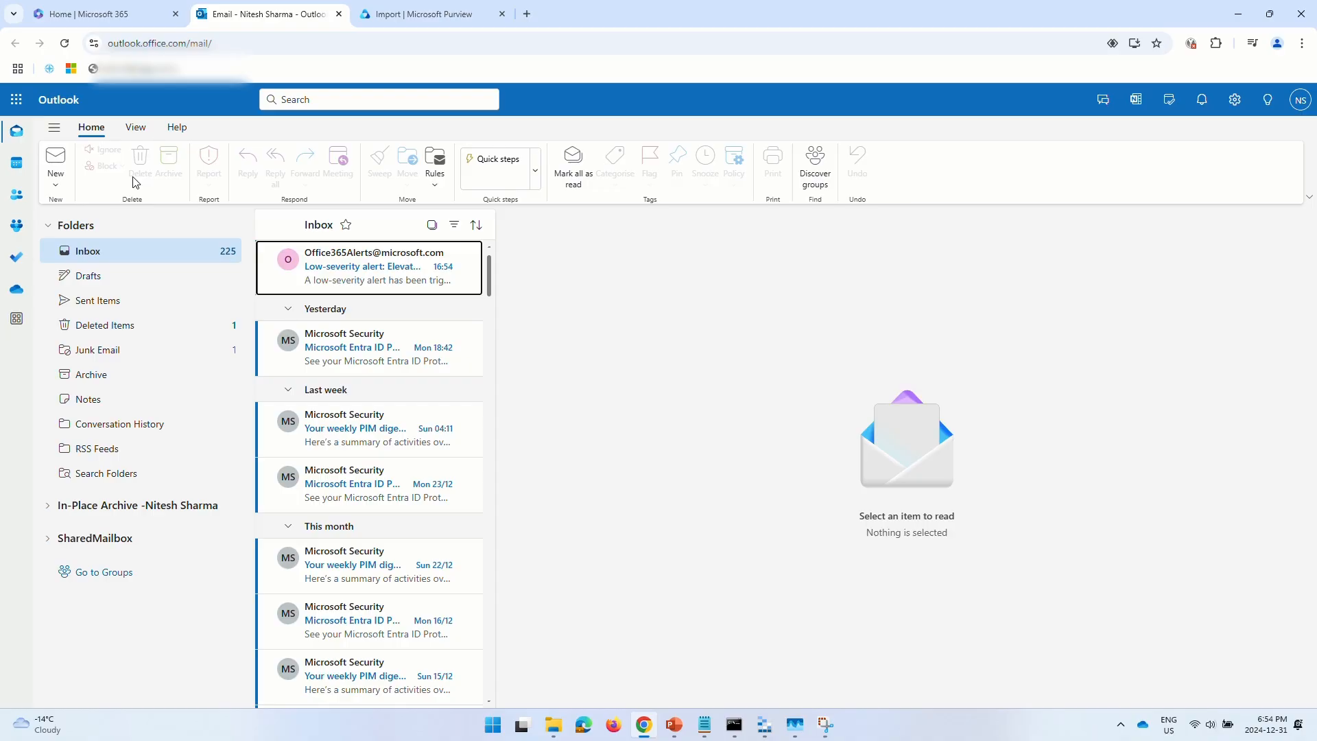
pyautogui.click(64, 43)
pyautogui.click(388, 26)
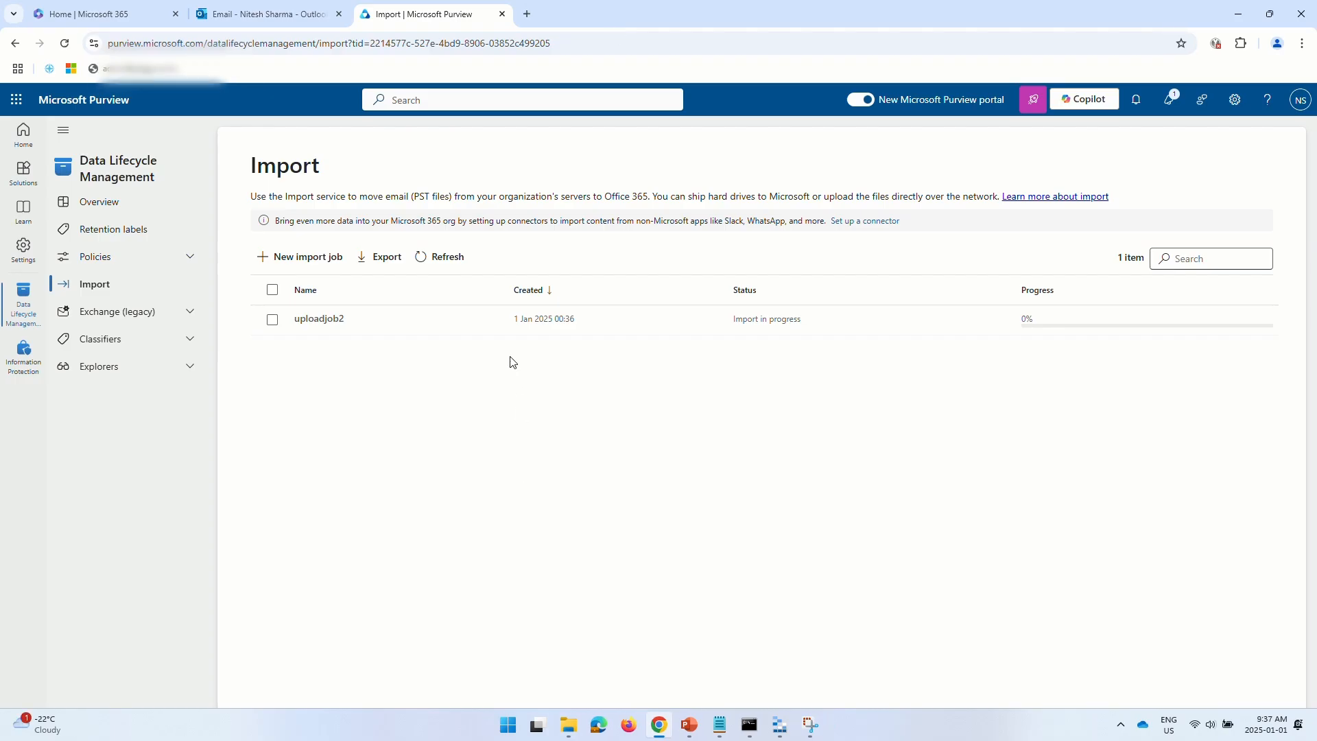
# - Refresh, sign back in, open uploadjob2's details, then download and open its summary log CSV
pyautogui.click(456, 259)
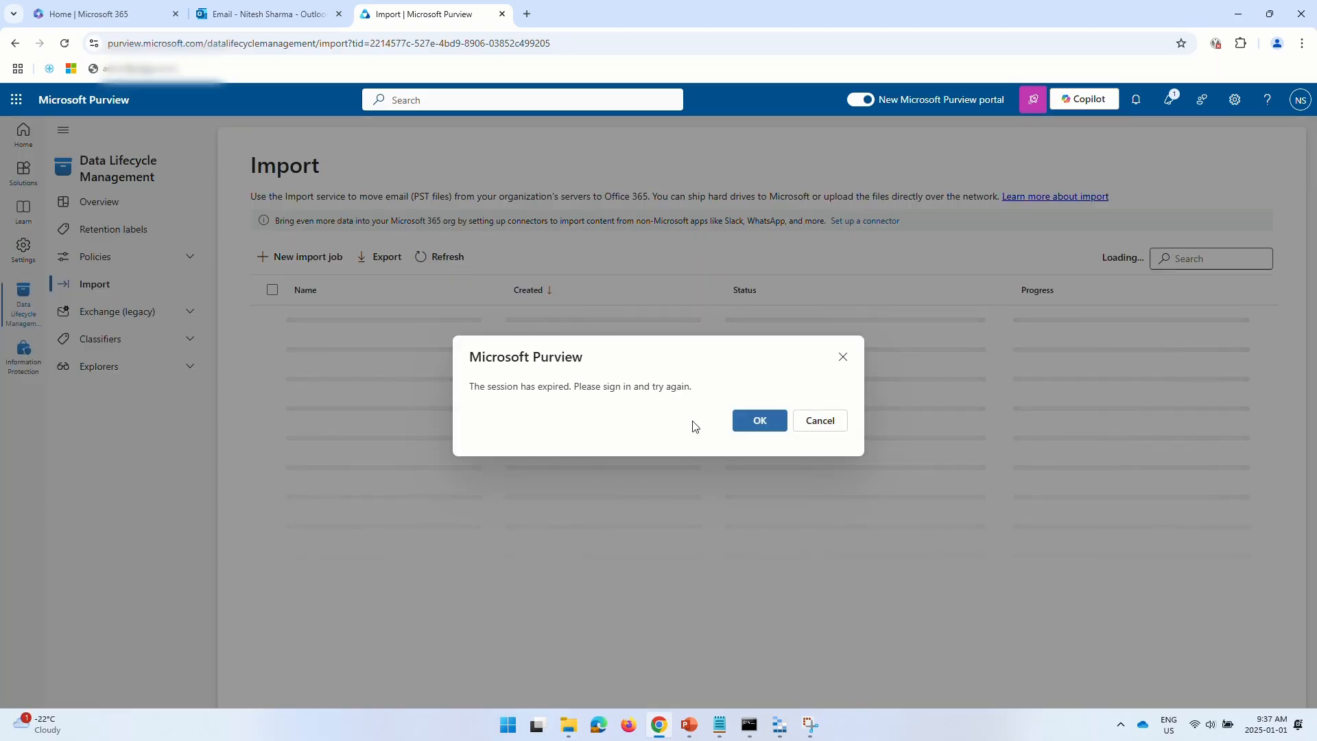
pyautogui.click(758, 426)
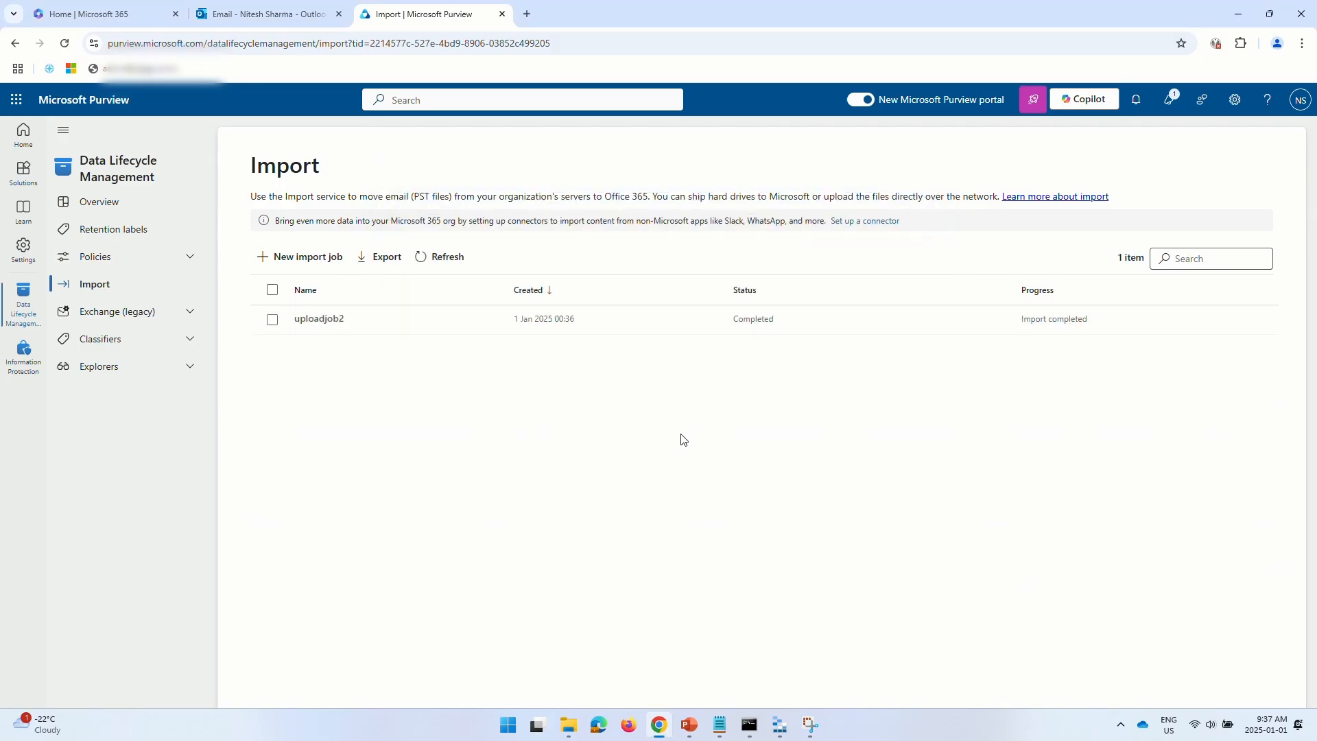
pyautogui.click(547, 318)
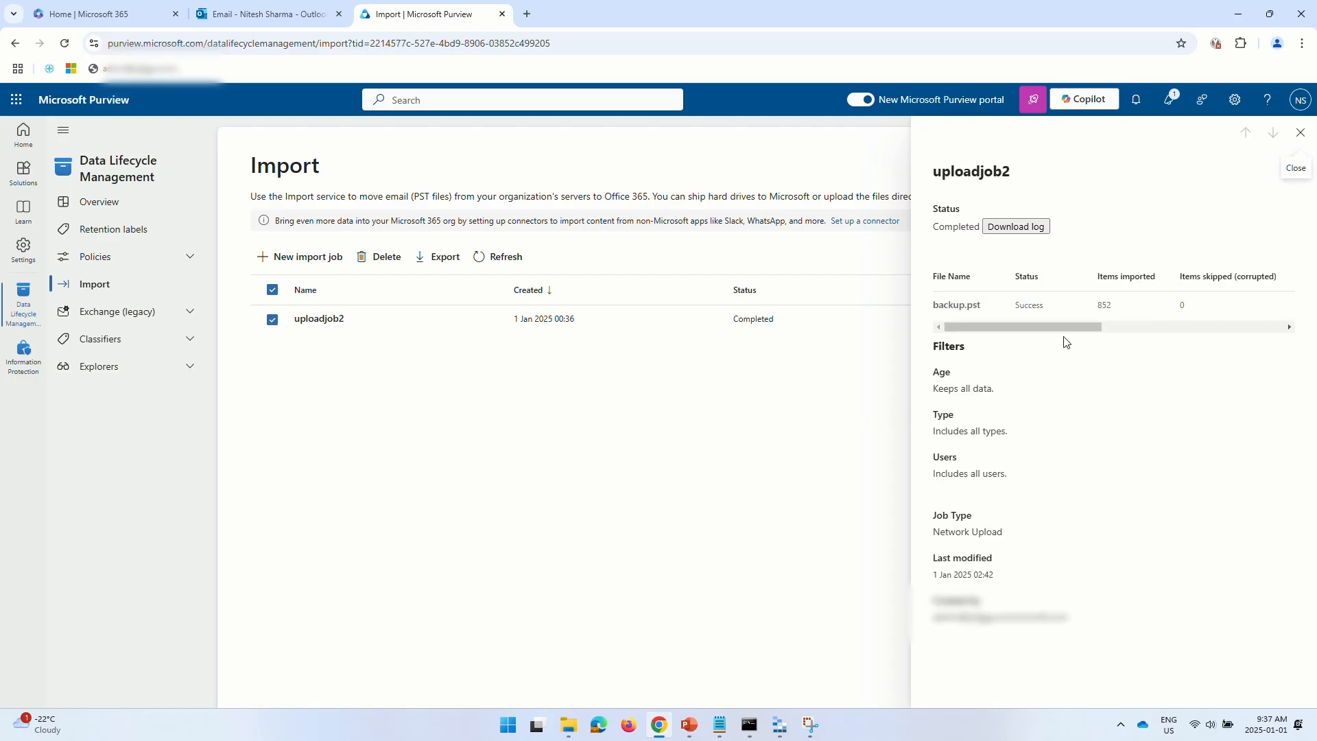
pyautogui.moveTo(1066, 328); pyautogui.dragTo(1032, 376)
pyautogui.click(1025, 227)
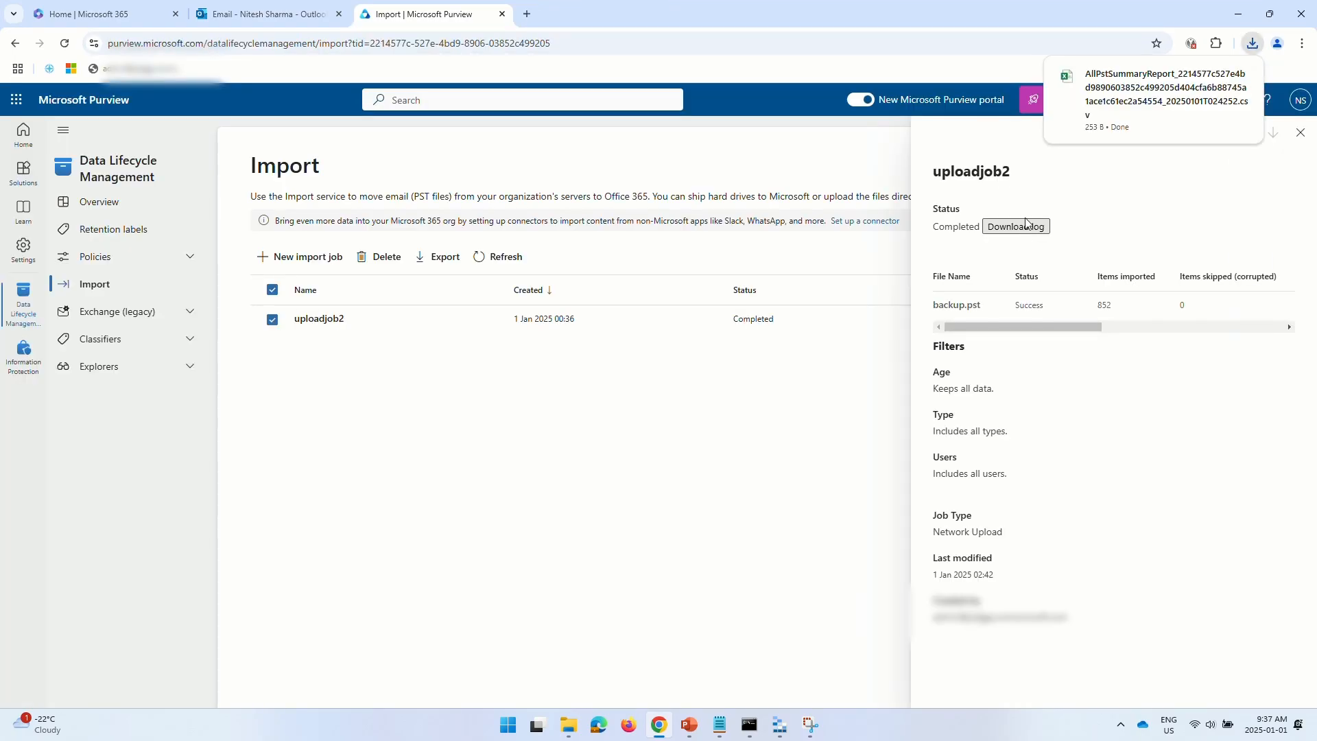
pyautogui.click(1119, 103)
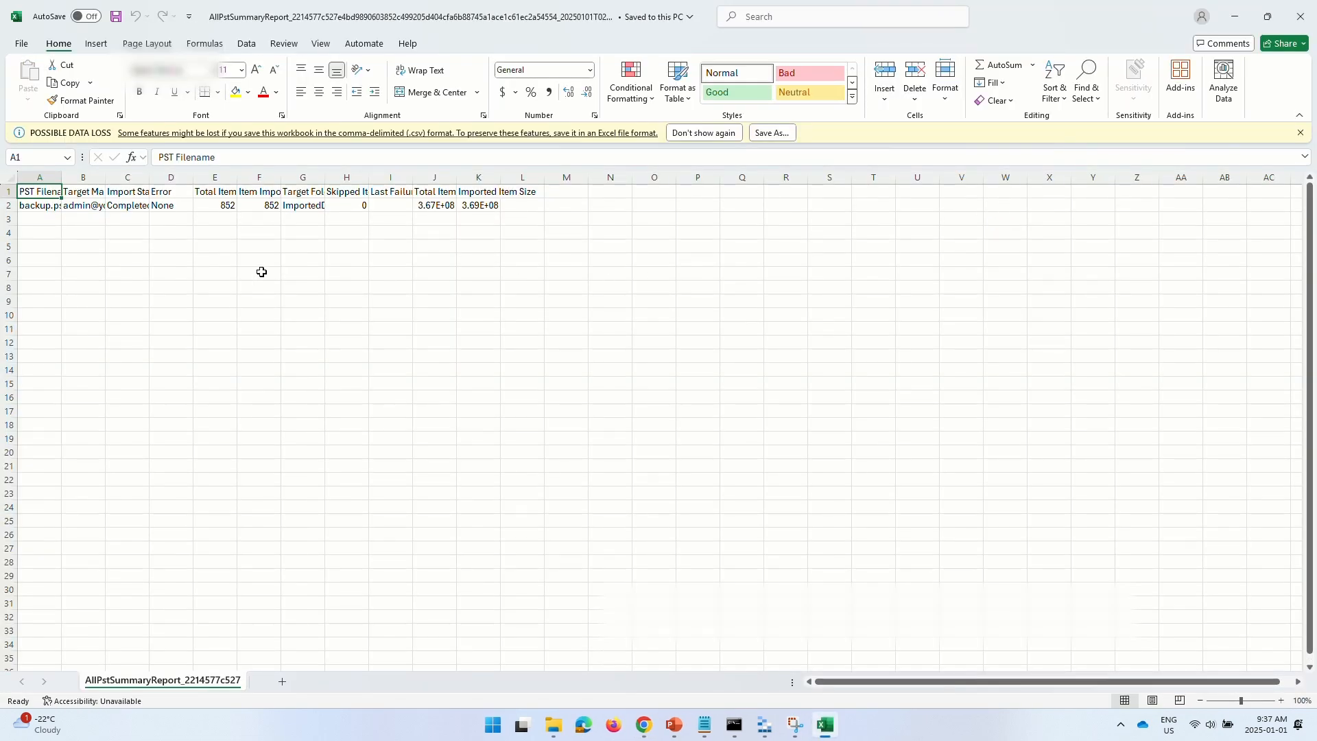
# - AutoFit all summary report columns to read the 852 items imported into ImportedData
pyautogui.click(12, 174)
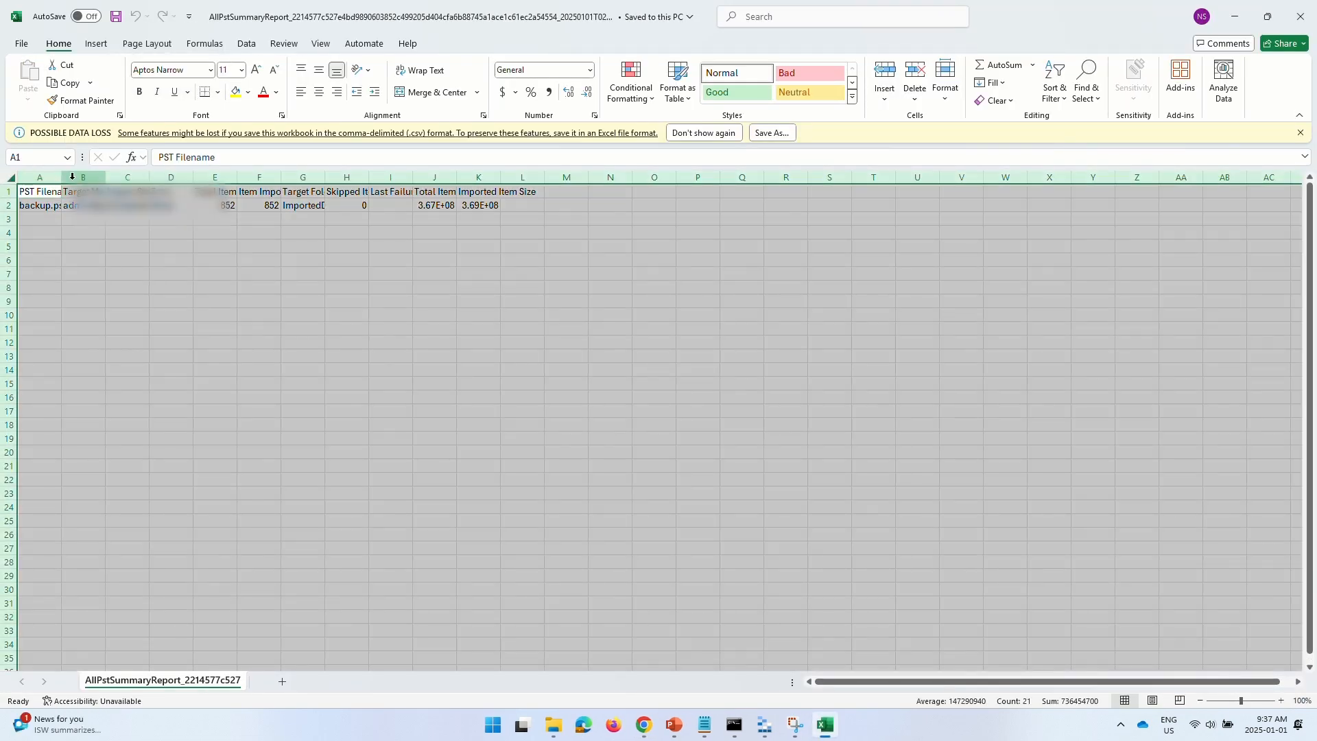
pyautogui.doubleClick(61, 177)
pyautogui.click(125, 255)
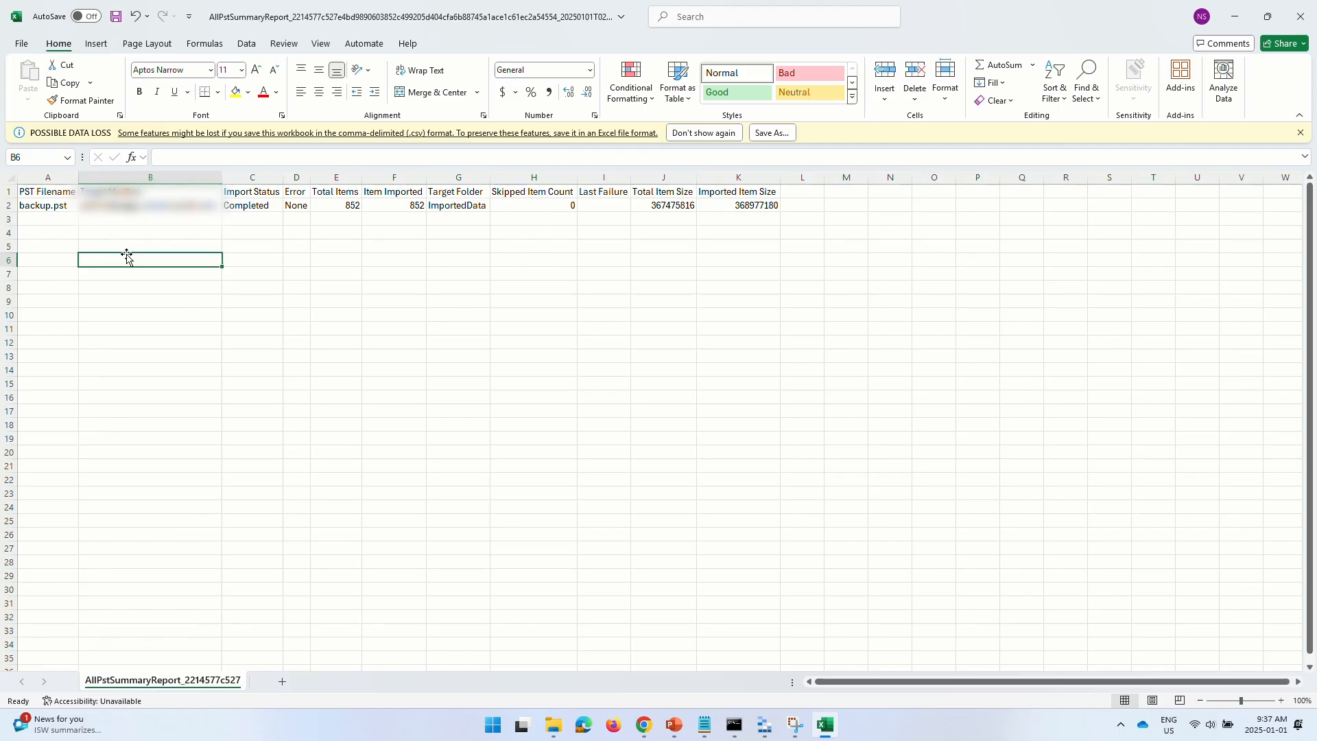
pyautogui.moveTo(659, 219); pyautogui.dragTo(739, 216)
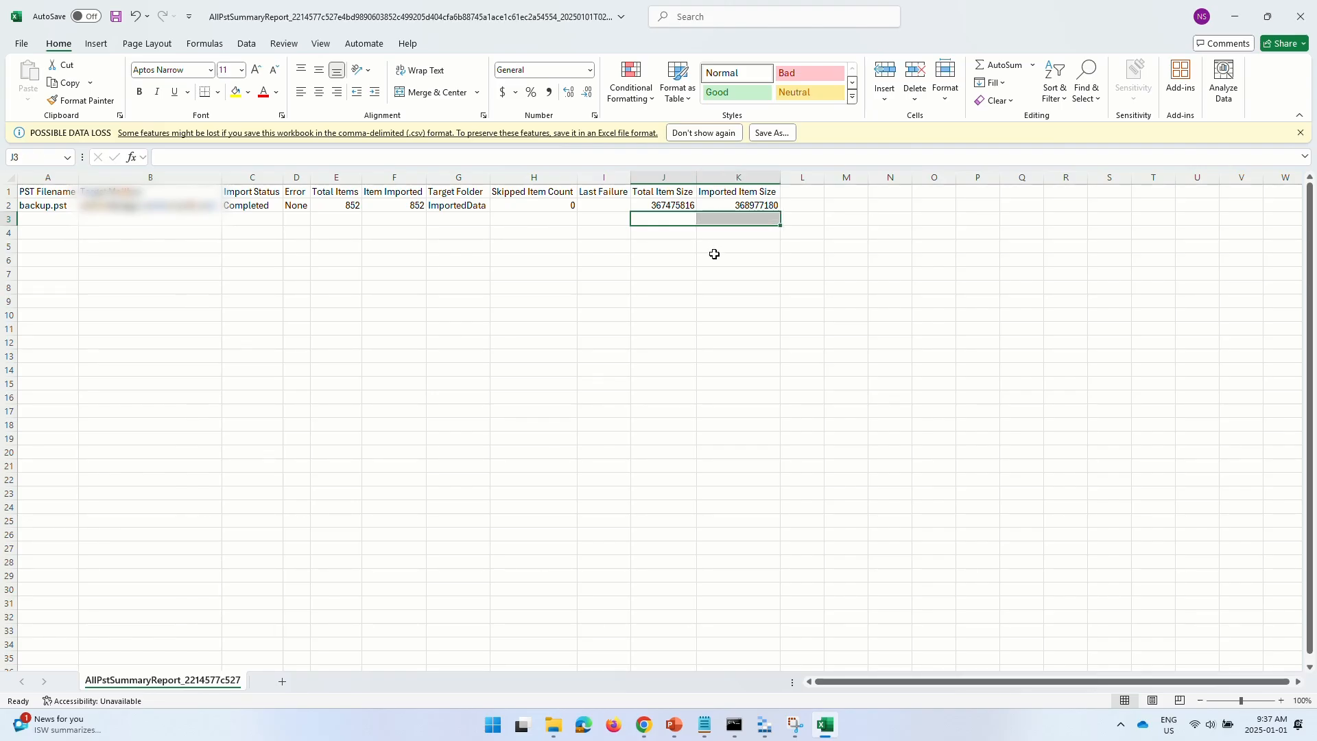
# - Close the summary report without saving and close the uploadjob2 details panel
pyautogui.click(1289, 20)
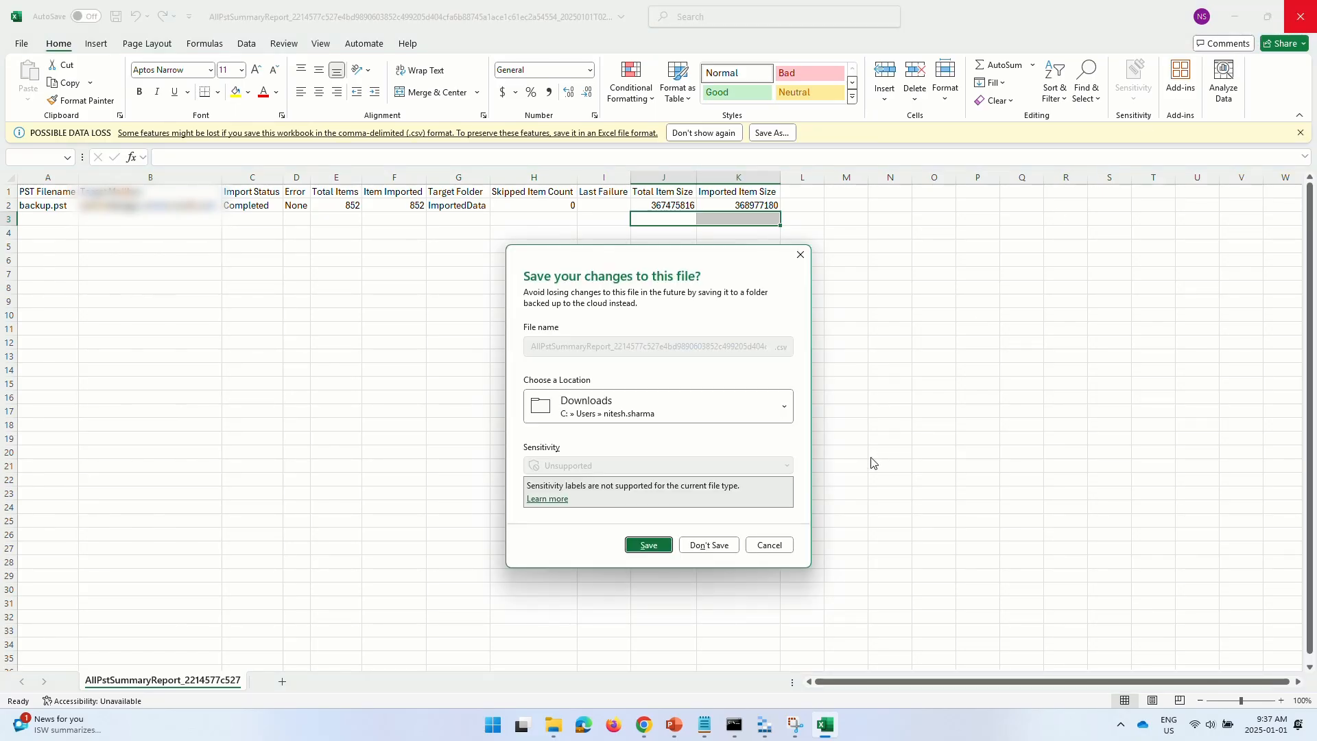
pyautogui.click(711, 543)
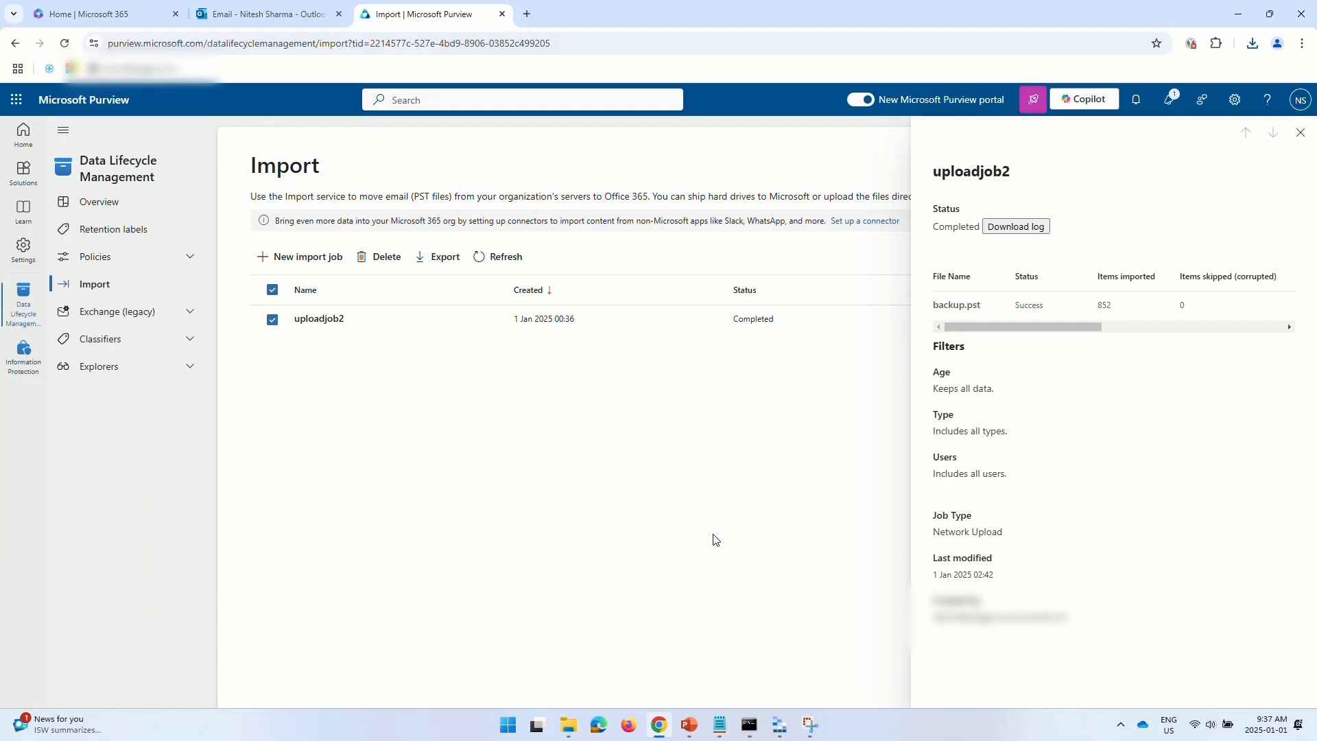
pyautogui.click(1302, 132)
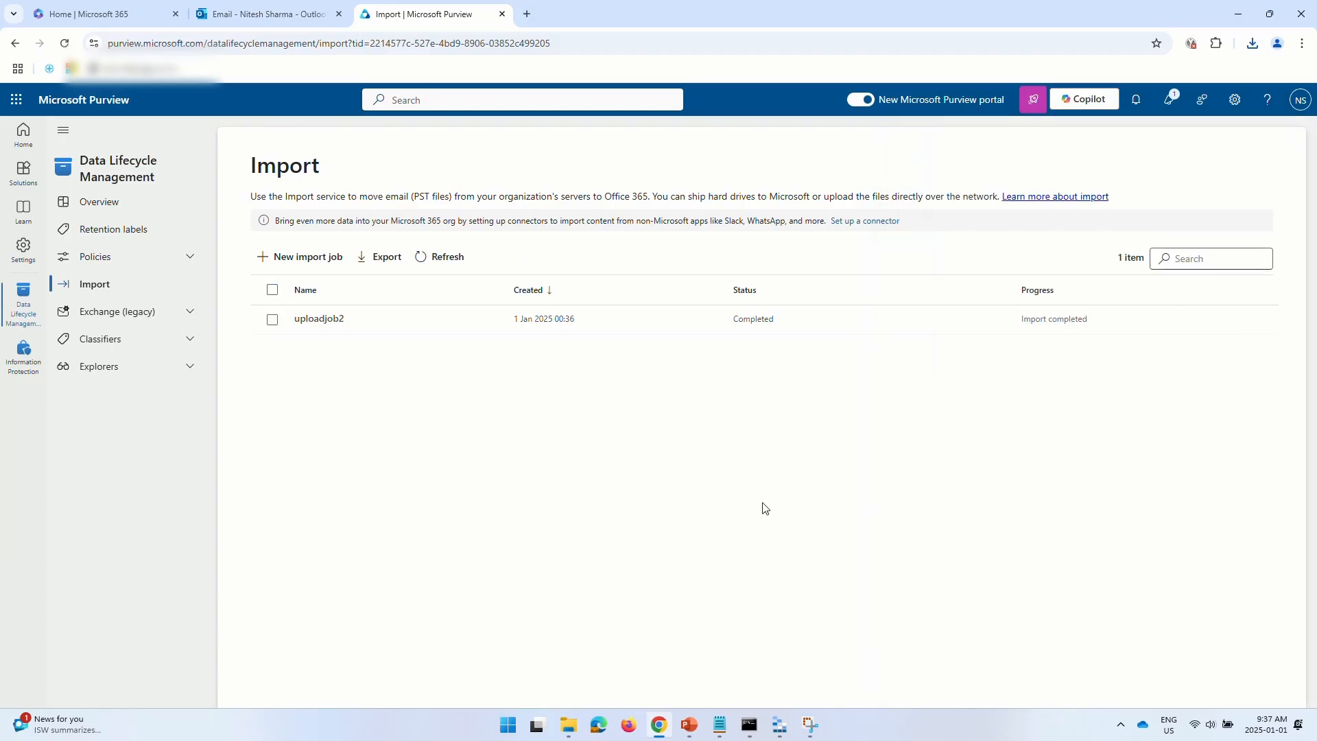
# - Open MappingFile from Downloads, AutoFit its columns to read TargetRootFolder /ImportedData, then switch back to Chrome
pyautogui.click(570, 727)
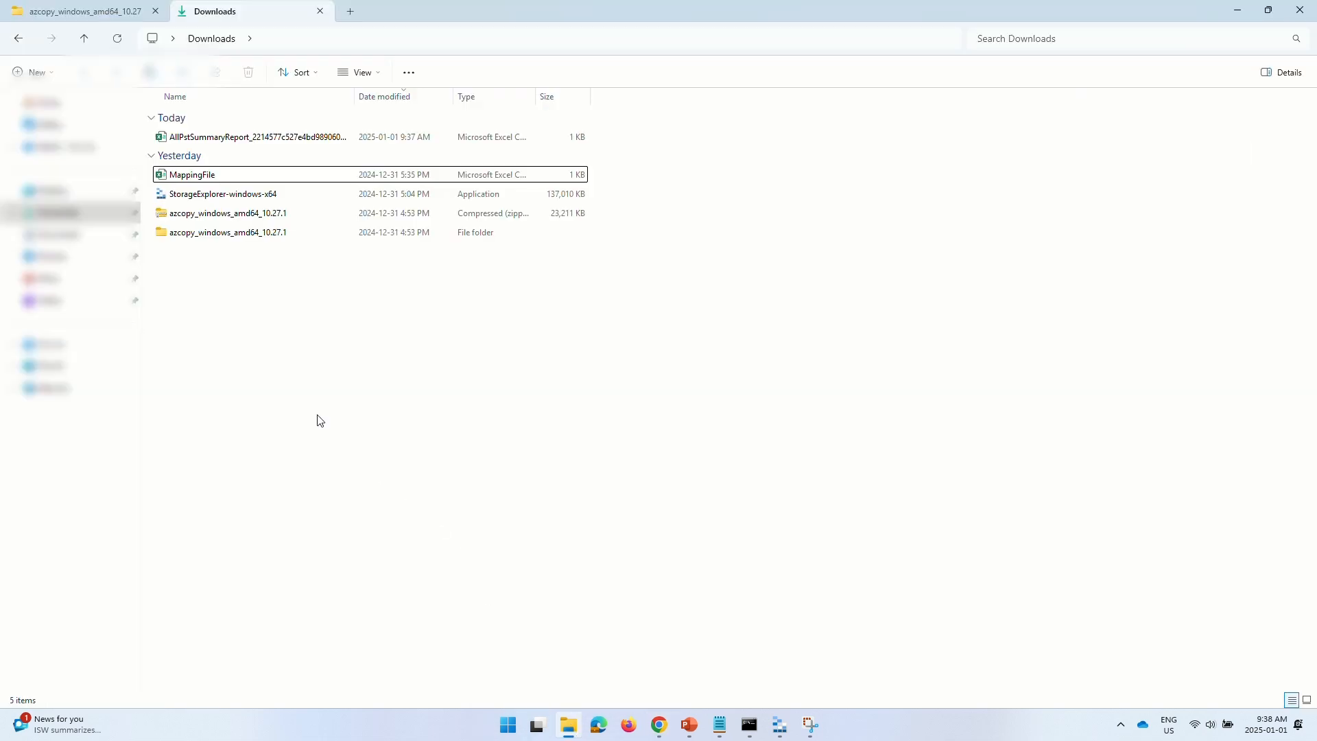
pyautogui.doubleClick(207, 176)
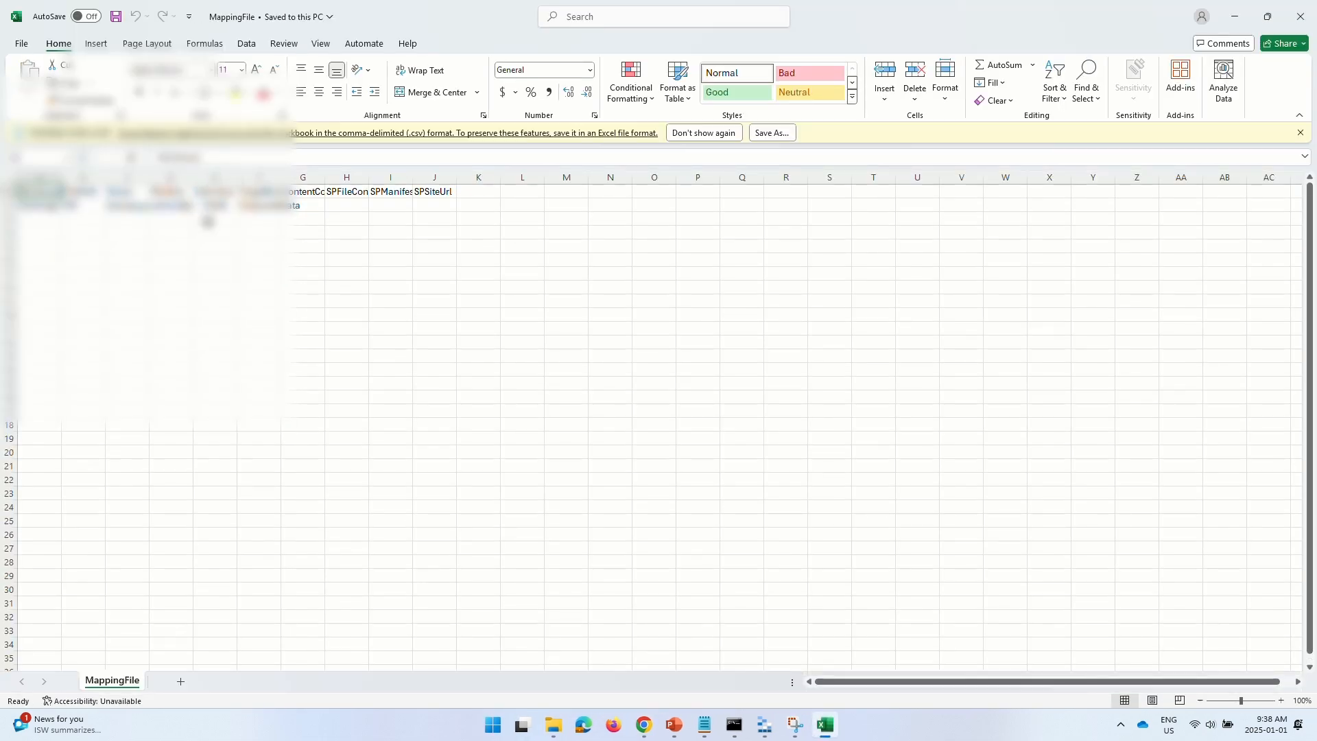
pyautogui.click(12, 178)
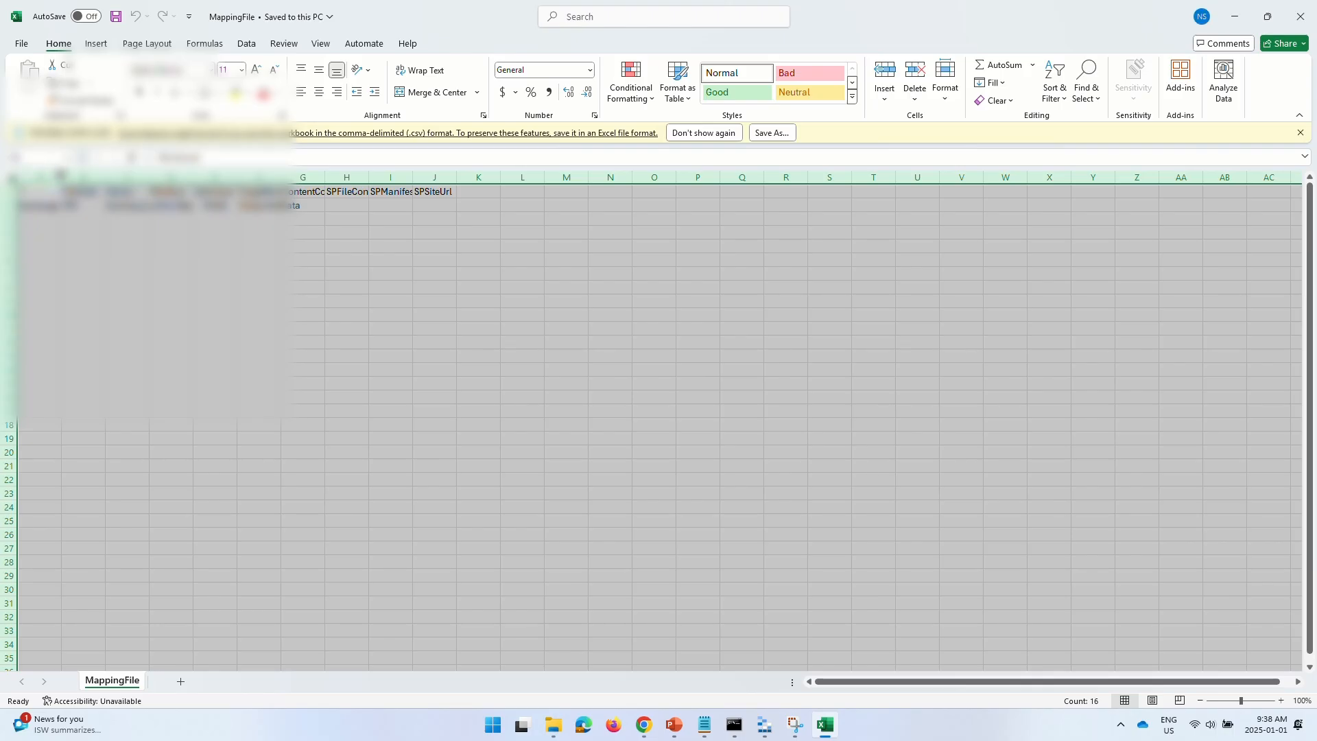
pyautogui.doubleClick(62, 177)
pyautogui.click(79, 231)
pyautogui.moveTo(55, 220); pyautogui.dragTo(390, 218)
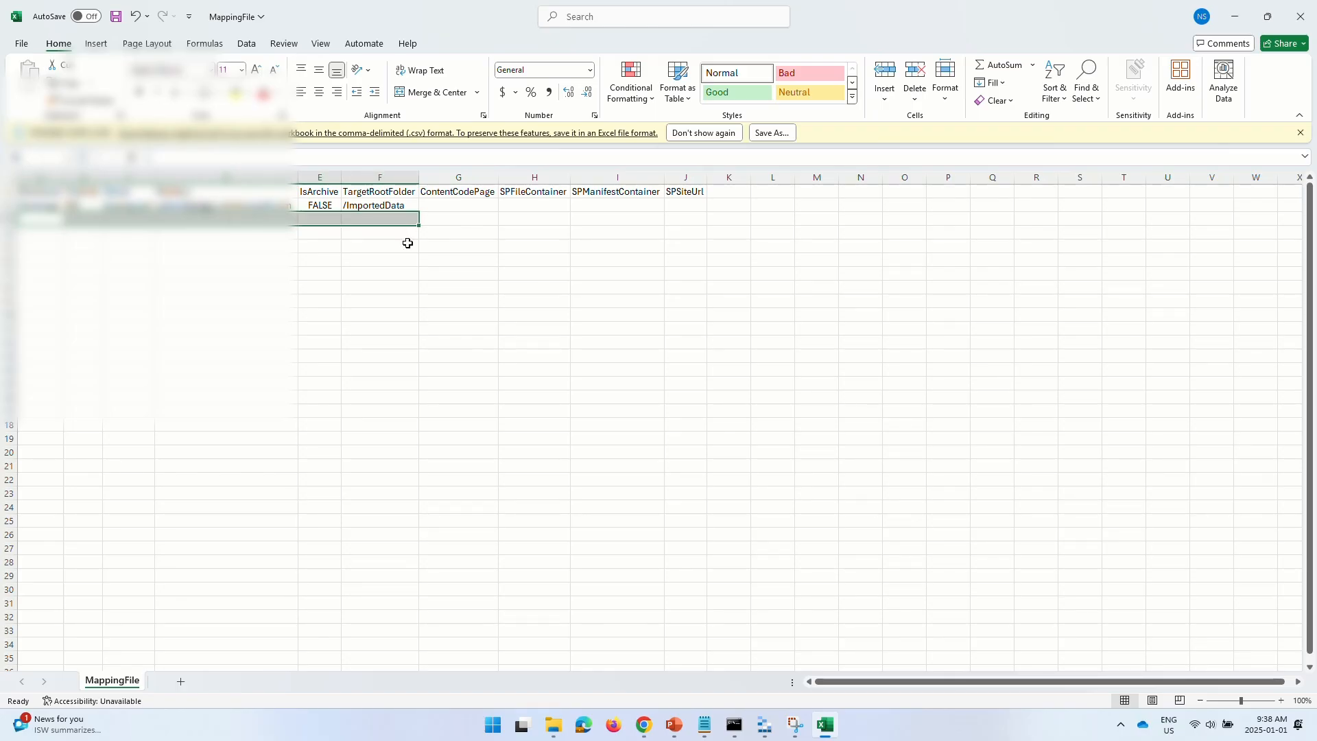
pyautogui.click(406, 243)
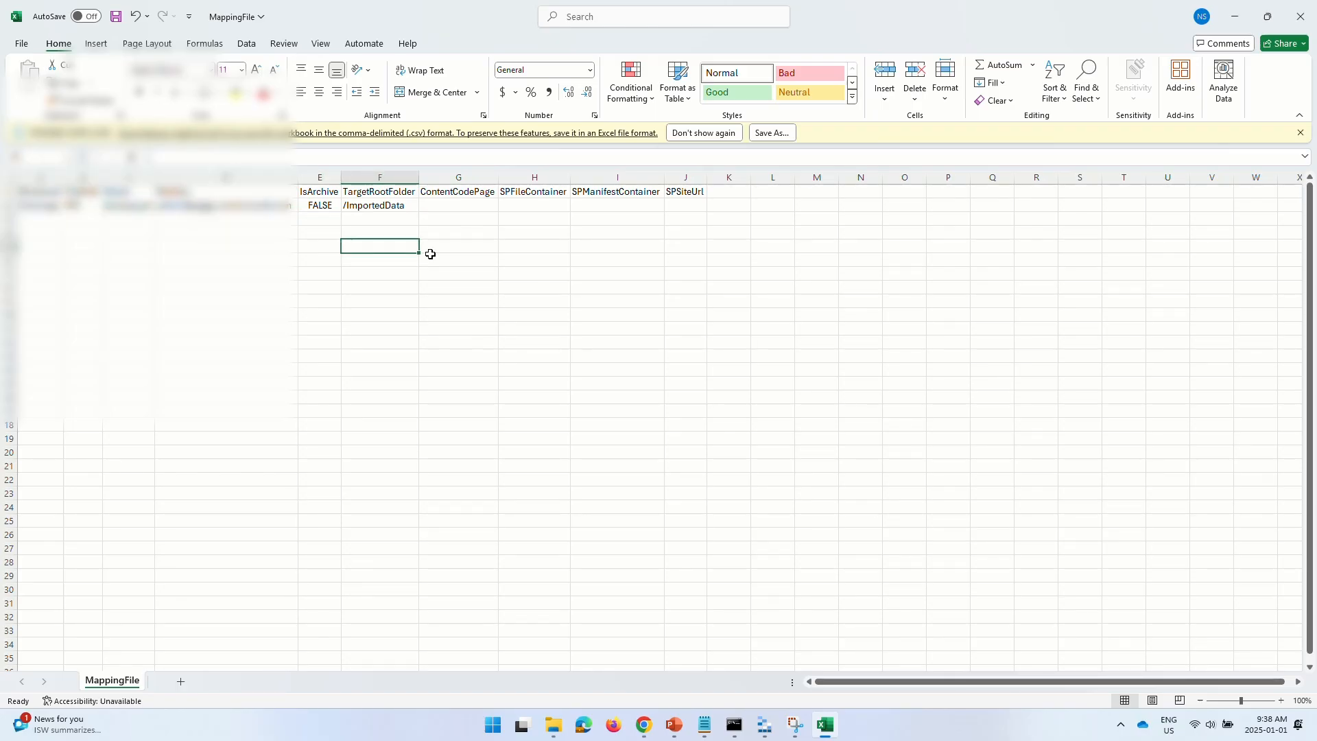
pyautogui.click(643, 725)
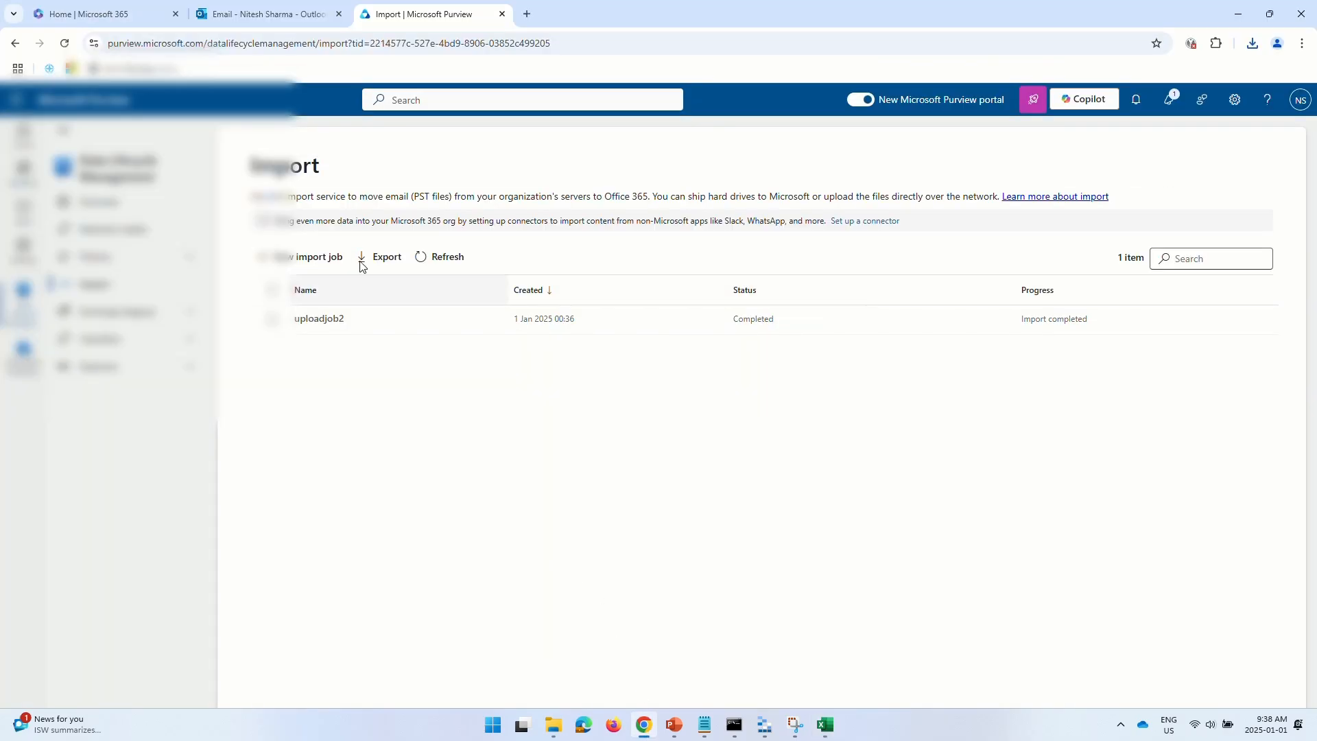
# - In the Outlook mailbox, expand the ImportedData folder to show its Inbox and Deleted Items subfolders
pyautogui.click(251, 17)
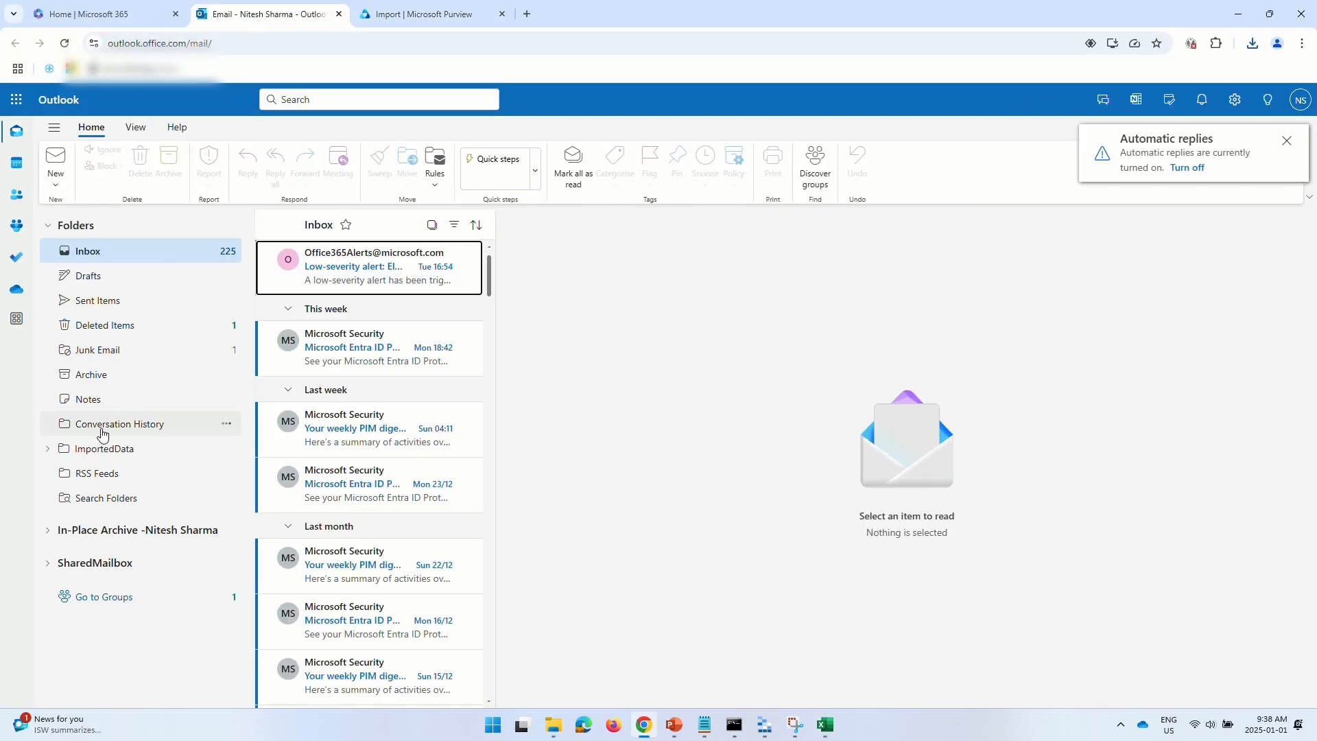
pyautogui.click(48, 448)
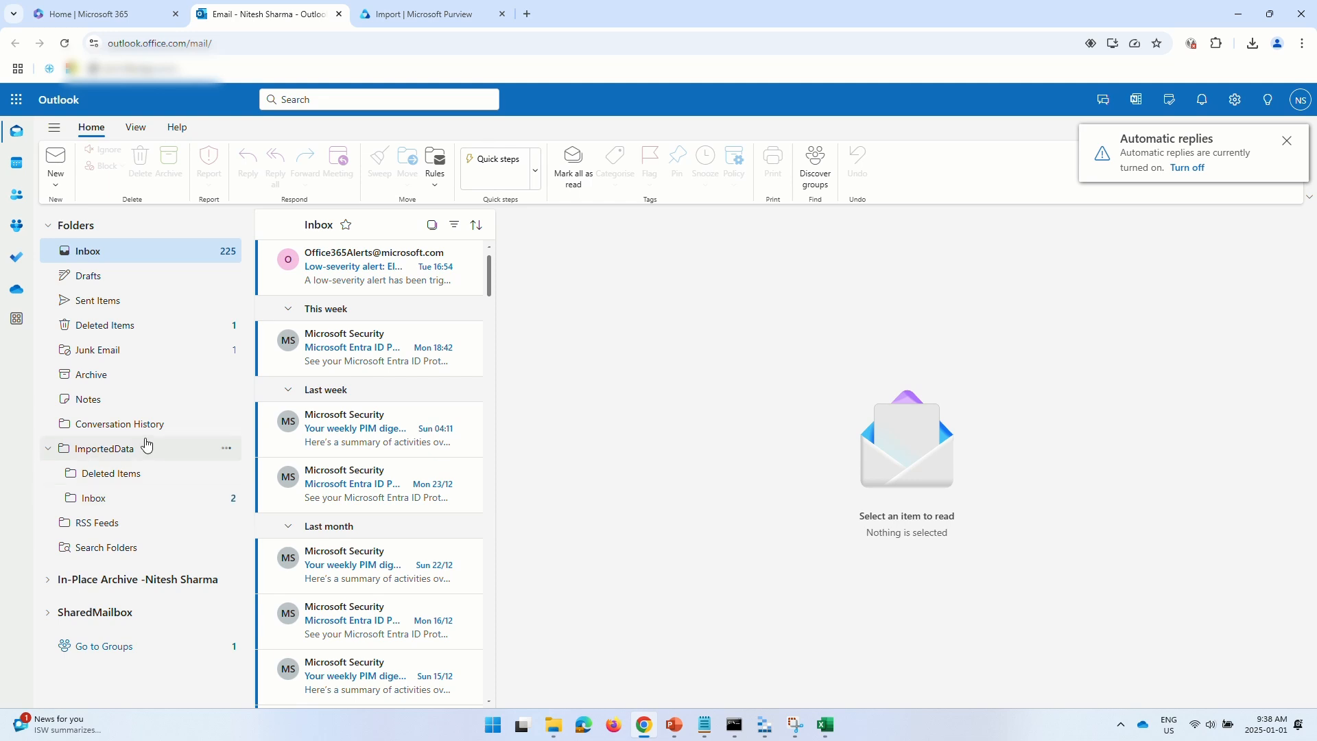
pyautogui.click(49, 449)
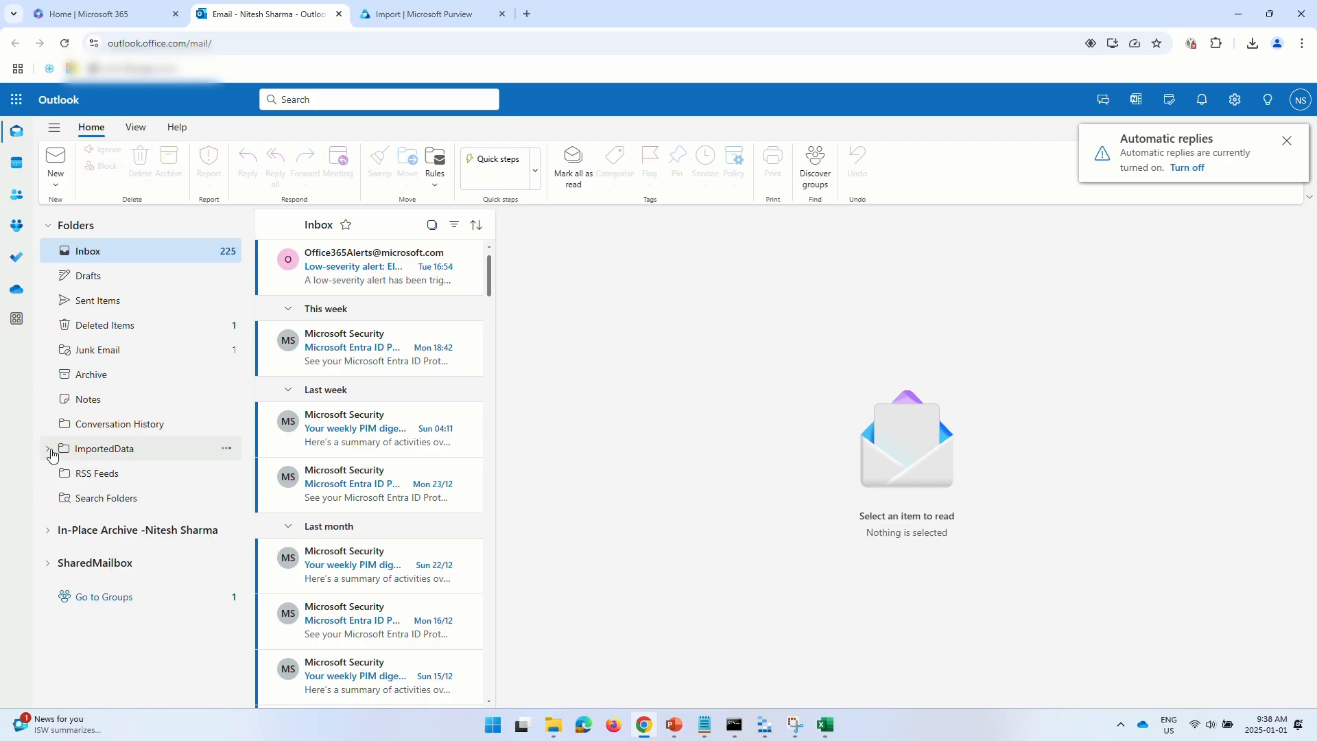
pyautogui.click(49, 450)
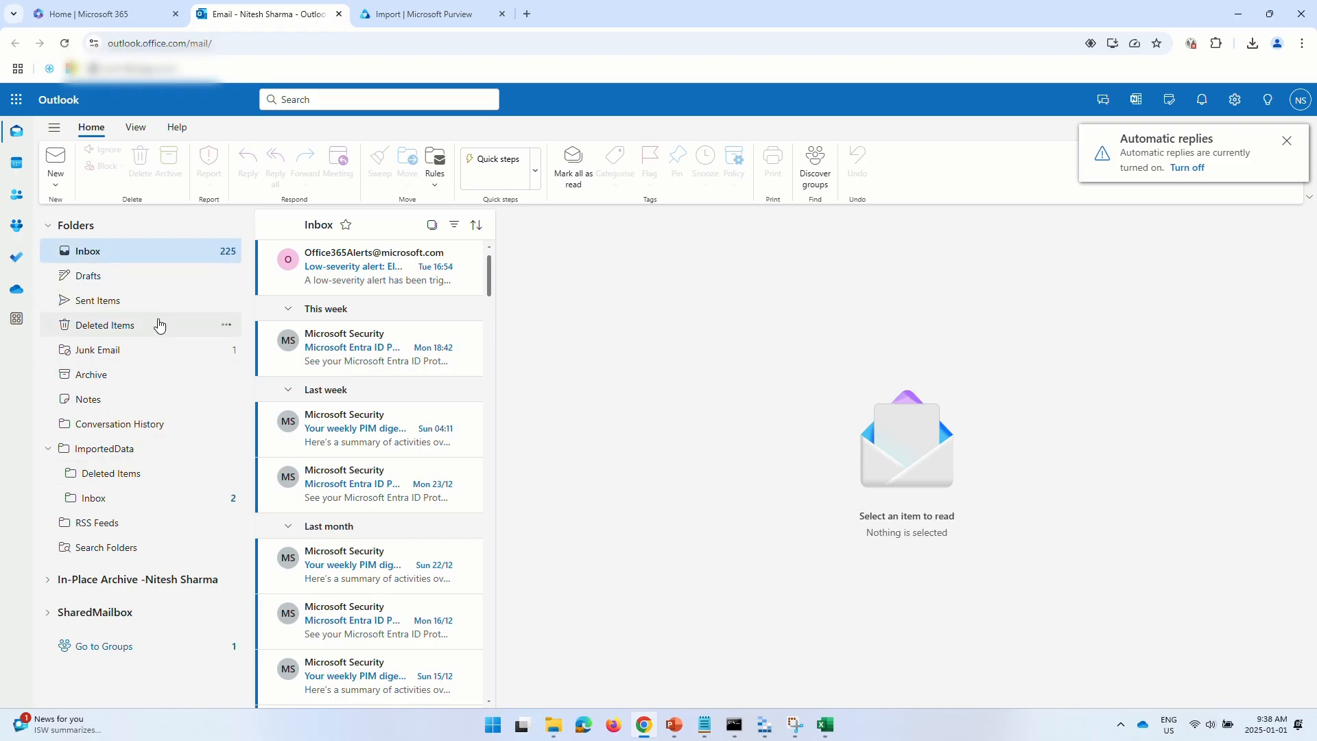
# - Expand the In-Place Archive folders, then go back to the Purview Import page
pyautogui.click(47, 581)
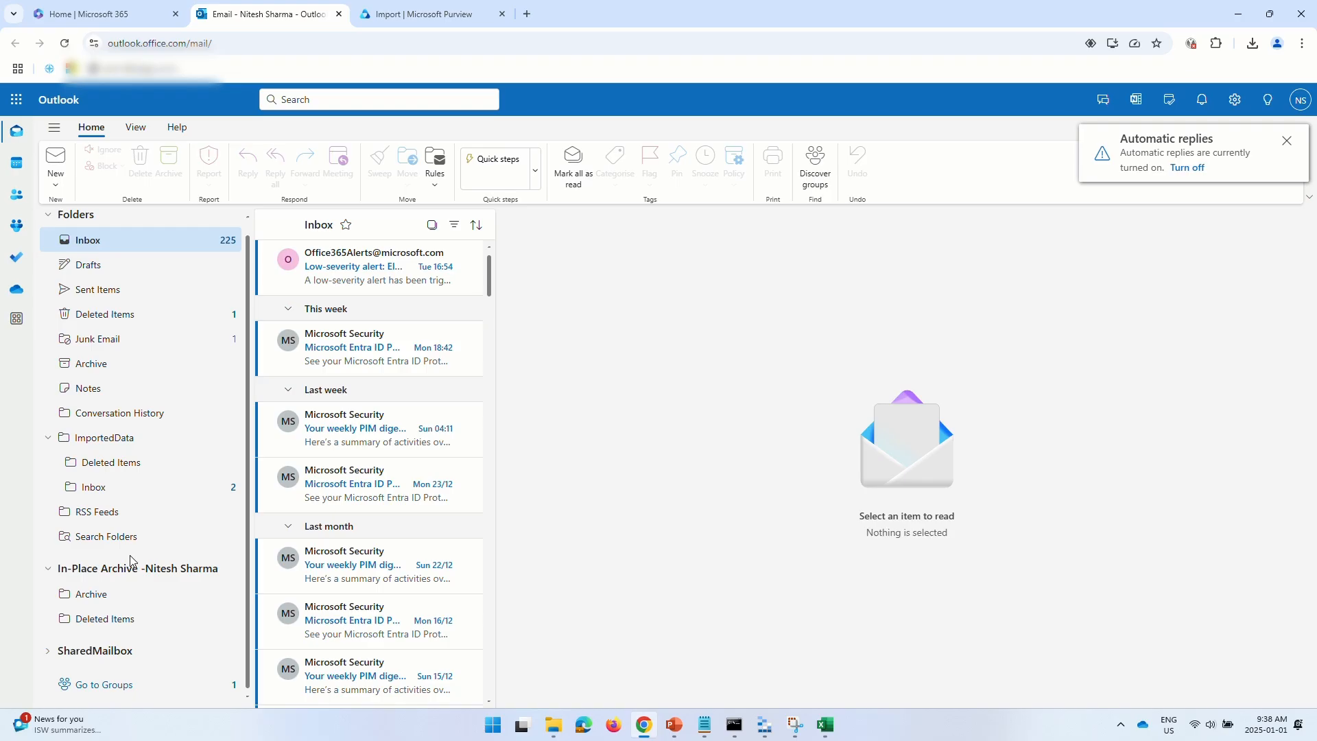
pyautogui.scroll(1, 130, 559)
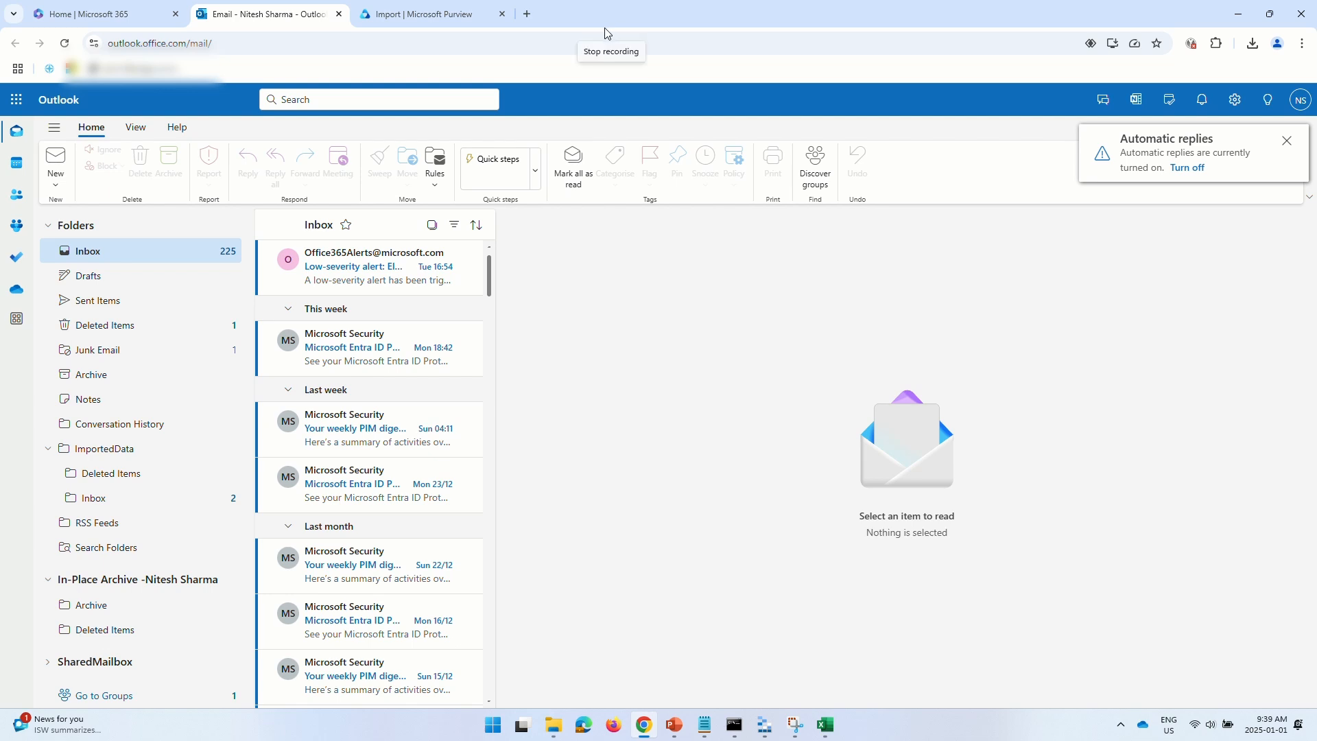
pyautogui.click(438, 20)
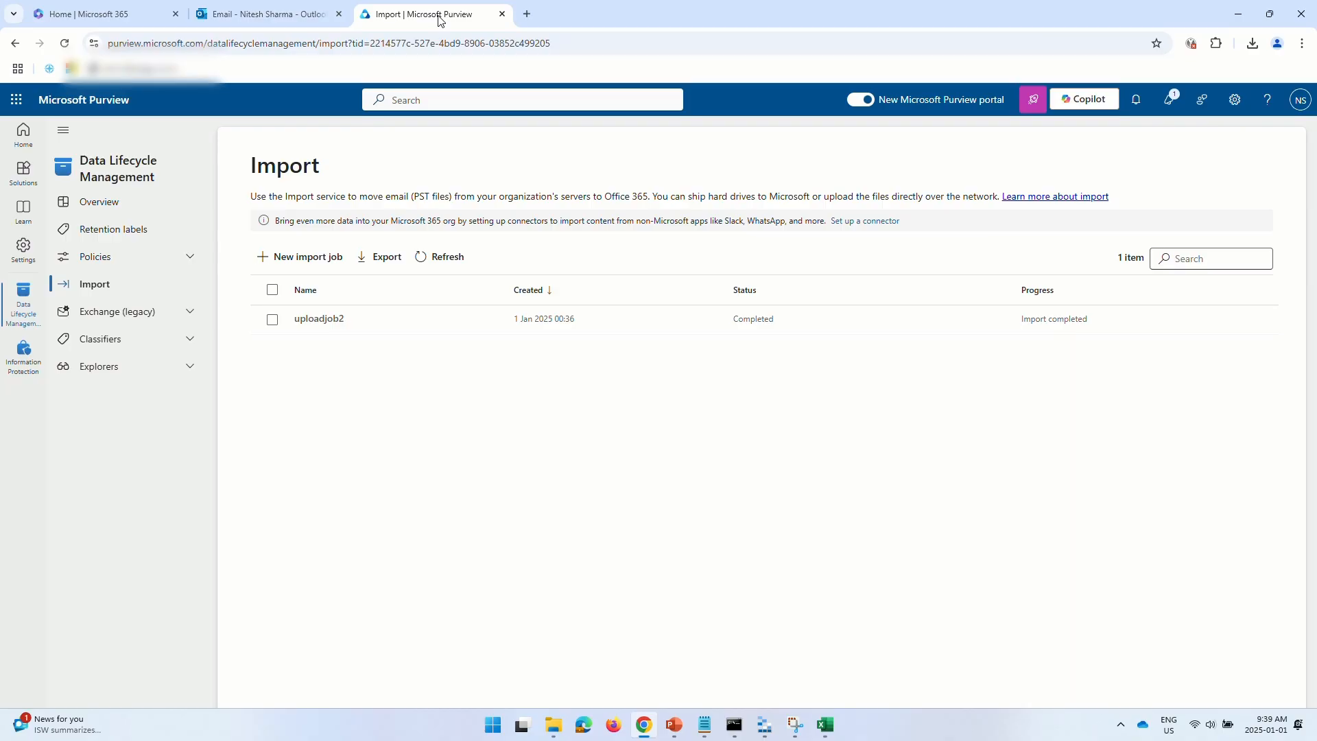